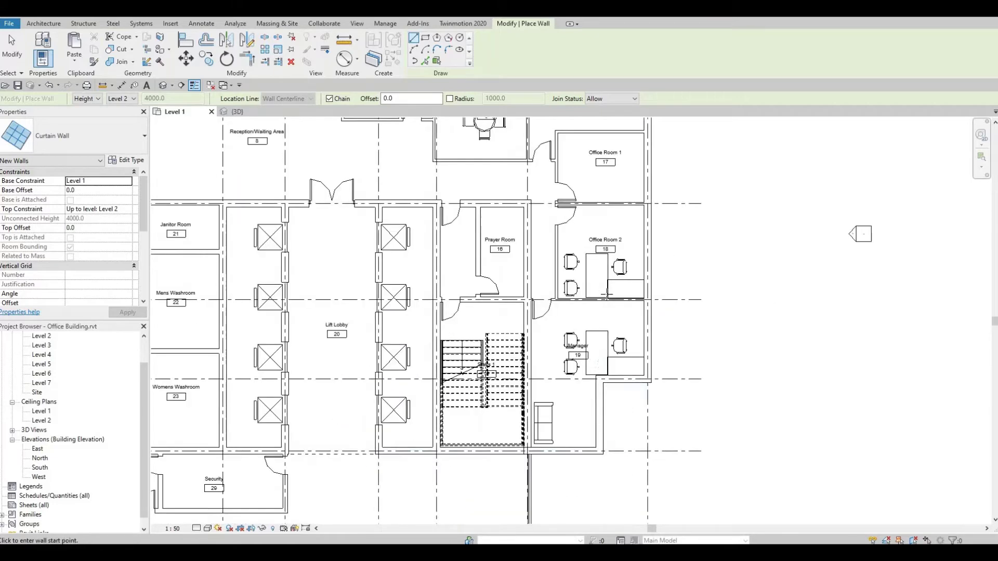
- Draw a curtain wall on the Break Room's outer exterior wall, from the Stair 2 wall up to just below grid B
middle_click_drag(580, 239, 636, 490)
scroll(637, 490, "down", 1)
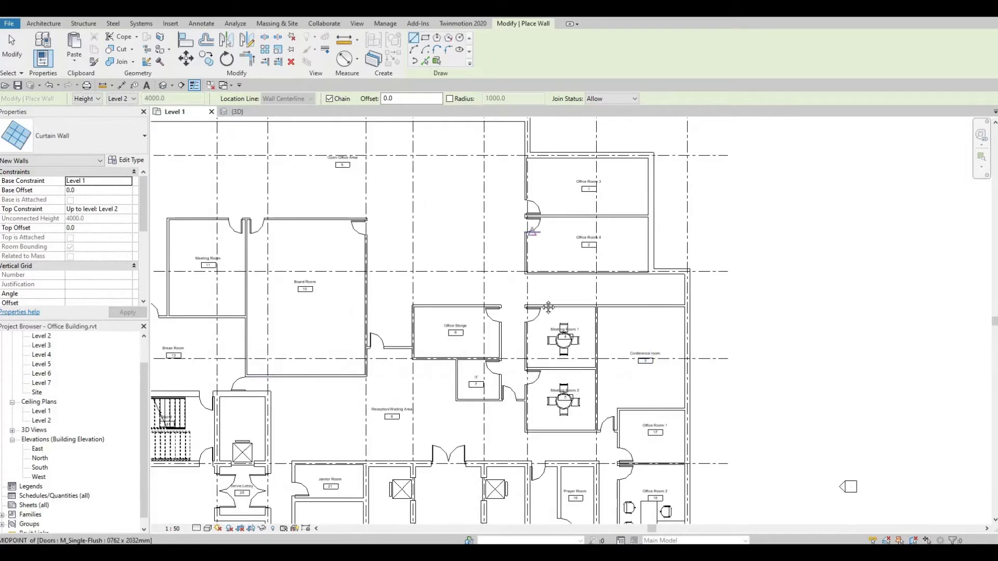
scroll(549, 307, "down", 3)
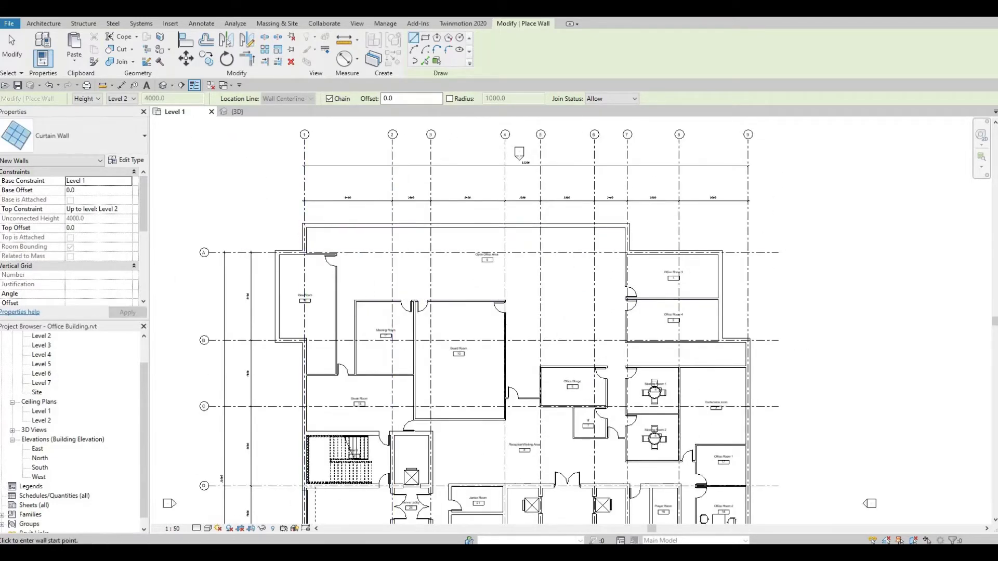
middle_click_drag(583, 360, 416, 238)
scroll(416, 238, "up", 4)
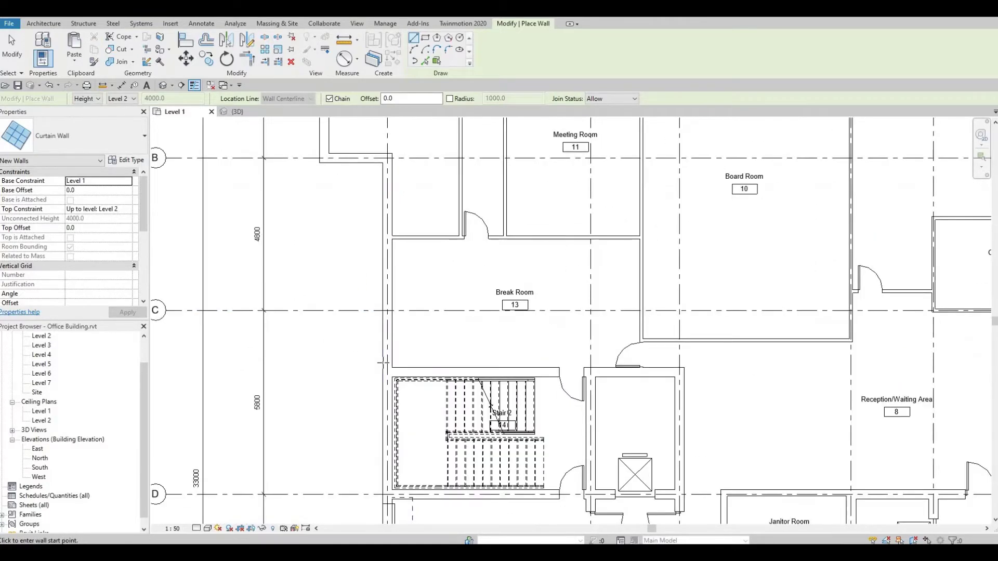
middle_click_drag(479, 224, 571, 93)
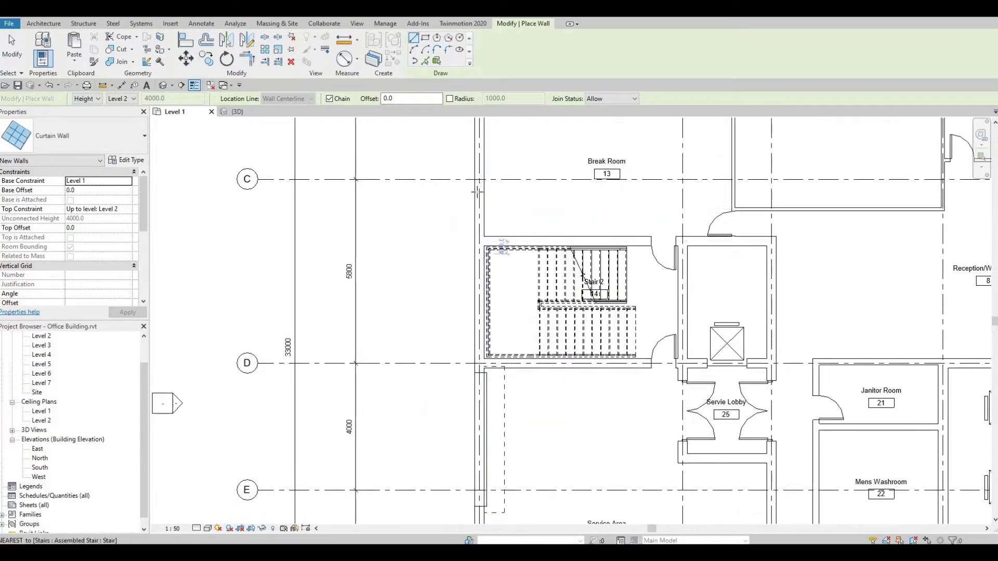
scroll(480, 214, "down", 1)
scroll(462, 213, "down", 2)
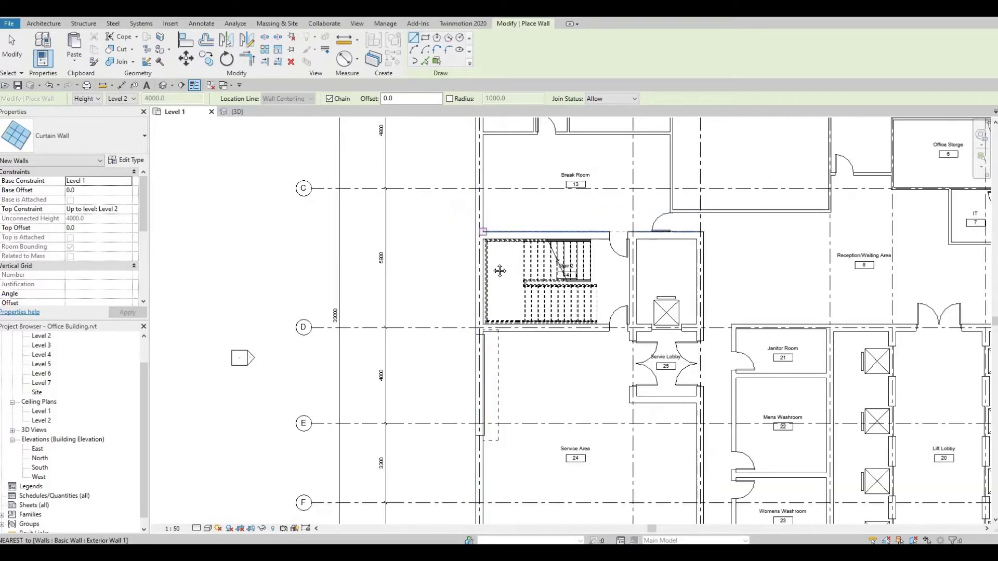
scroll(475, 278, "up", 3)
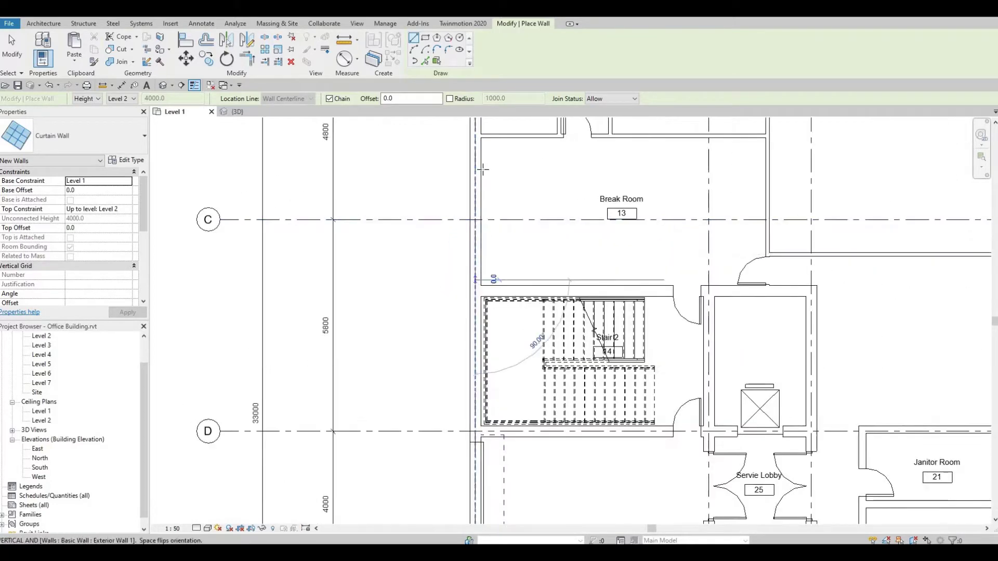
middle_click_drag(474, 182, 463, 354)
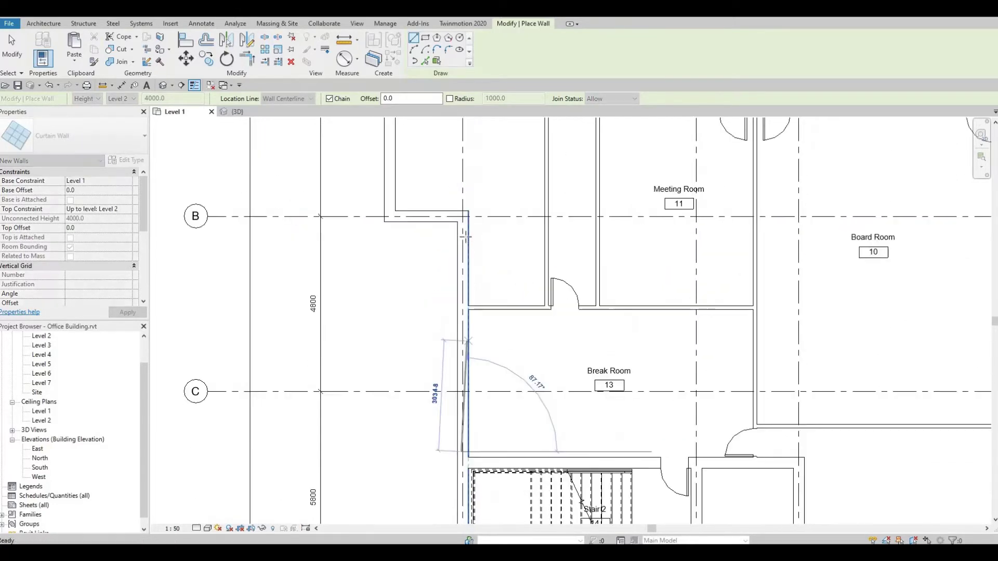
left_click(430, 215)
scroll(448, 217, "up", 1)
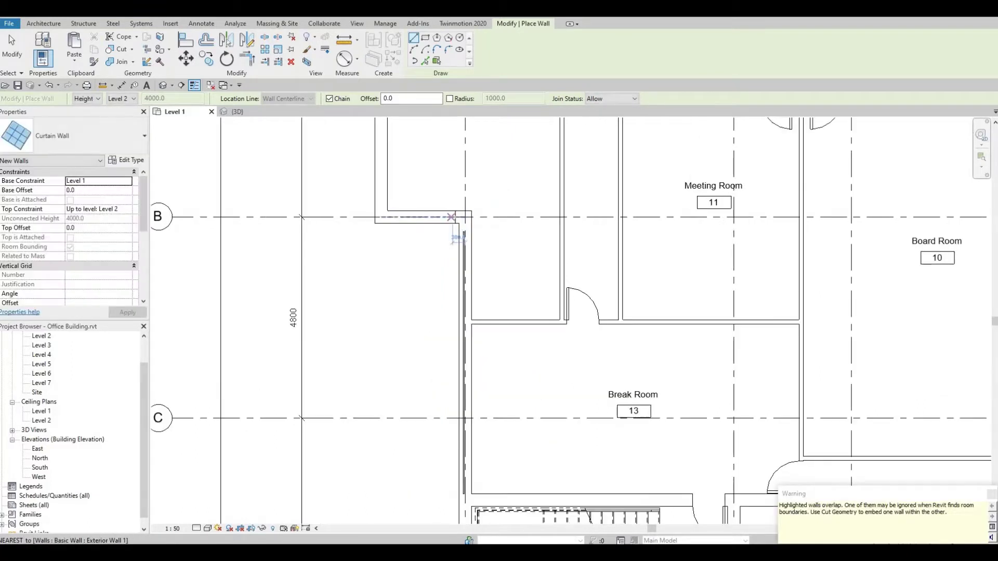
- Draw curtain walls 1500 mm long on the short exterior wall at grid B and 5600 mm long on the Idea Room's outer wall
left_click(451, 218)
key("Escape")
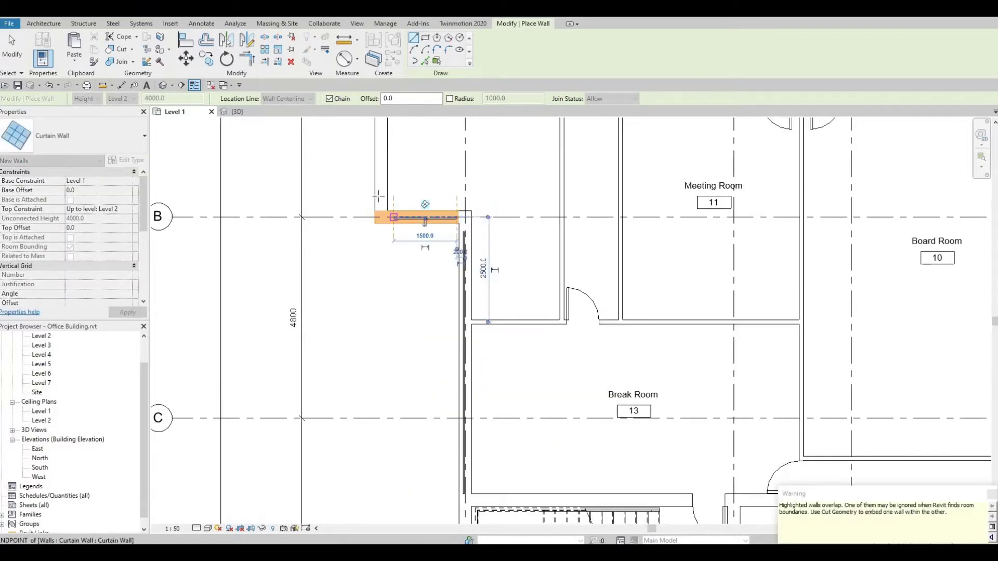
middle_click_drag(379, 195, 385, 281)
left_click(386, 281)
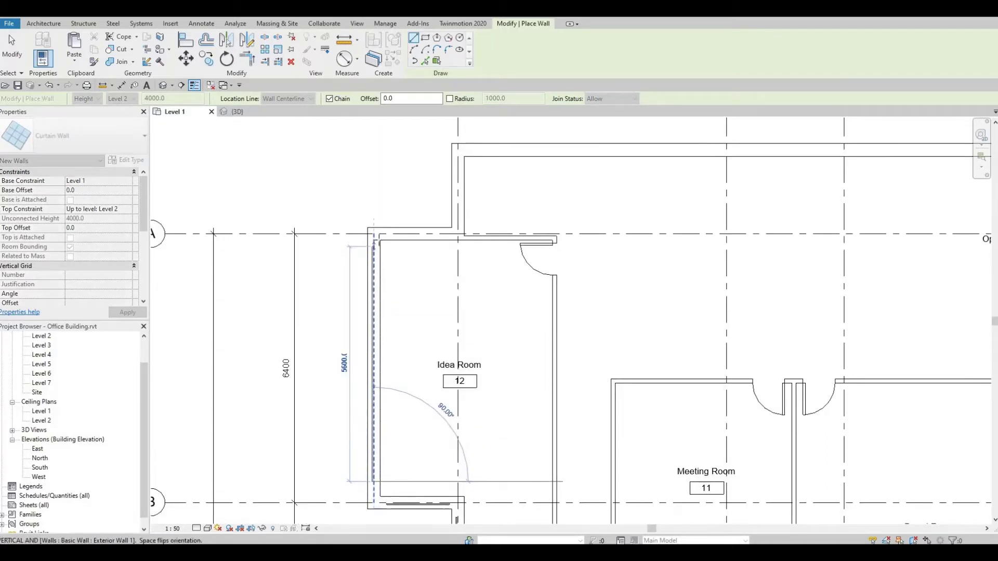
left_click(377, 238)
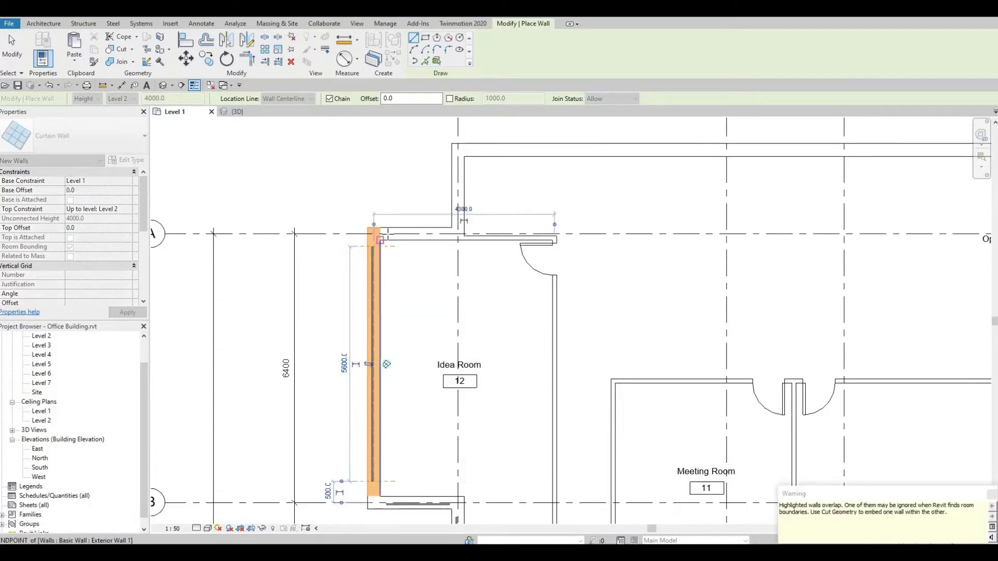
- Draw curtain walls on the two short exterior walls above the Idea Room and along the Open Office Area's long upper exterior wall
left_click(444, 230)
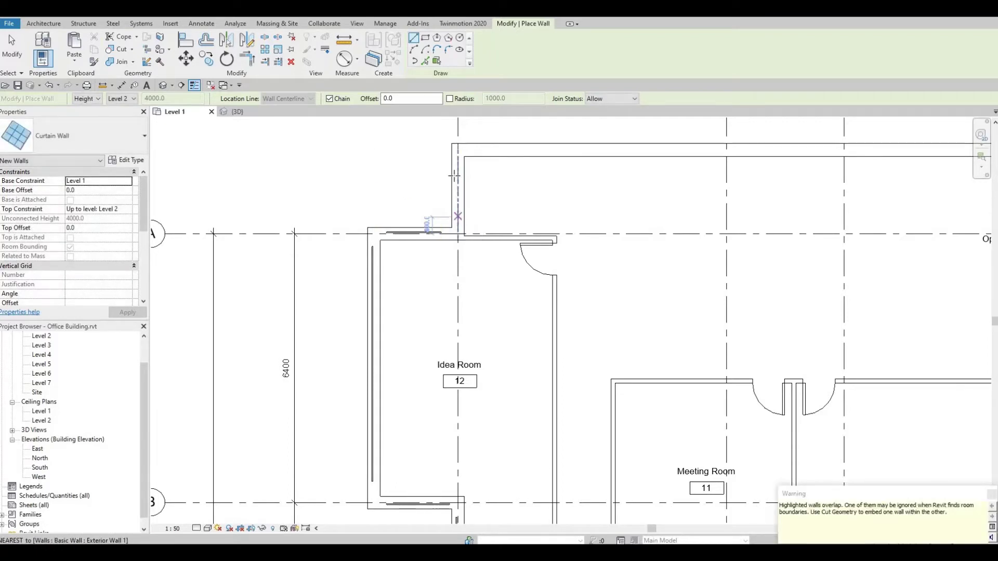
left_click(464, 151)
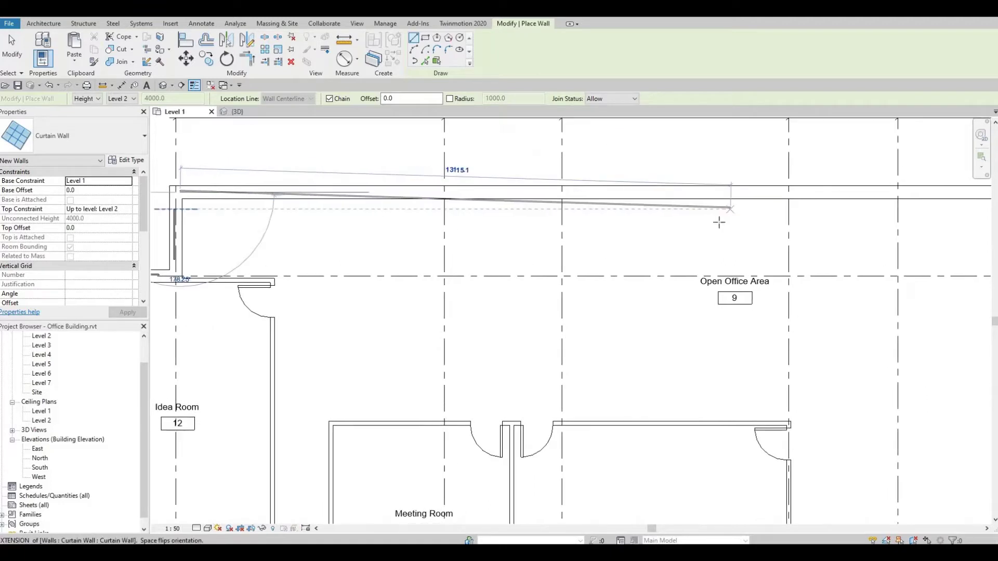
left_click(815, 221)
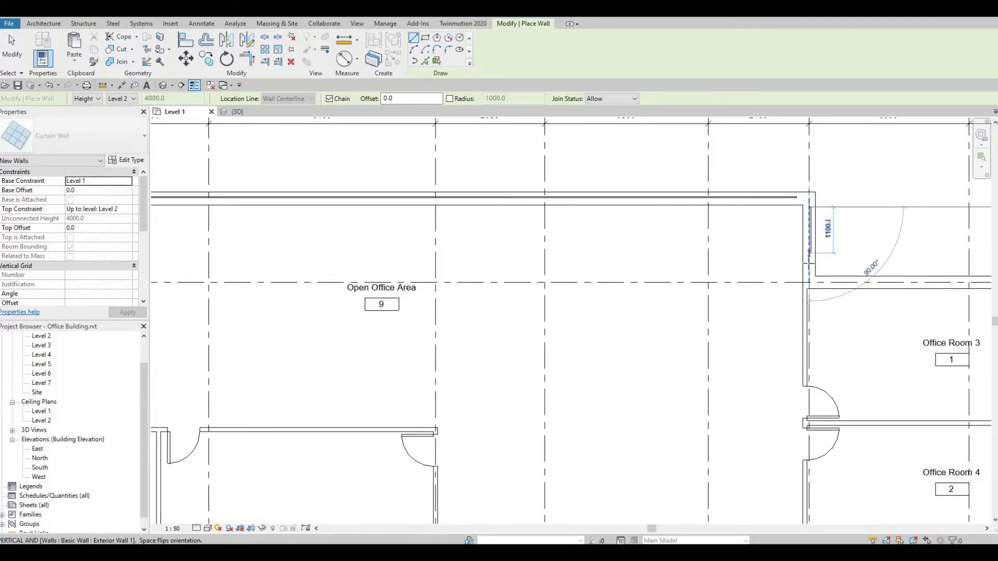
- Draw curtain walls on the short exterior wall beside the Open Office Area and, 5700 mm long, on Office Room 3's upper wall
left_click(809, 288)
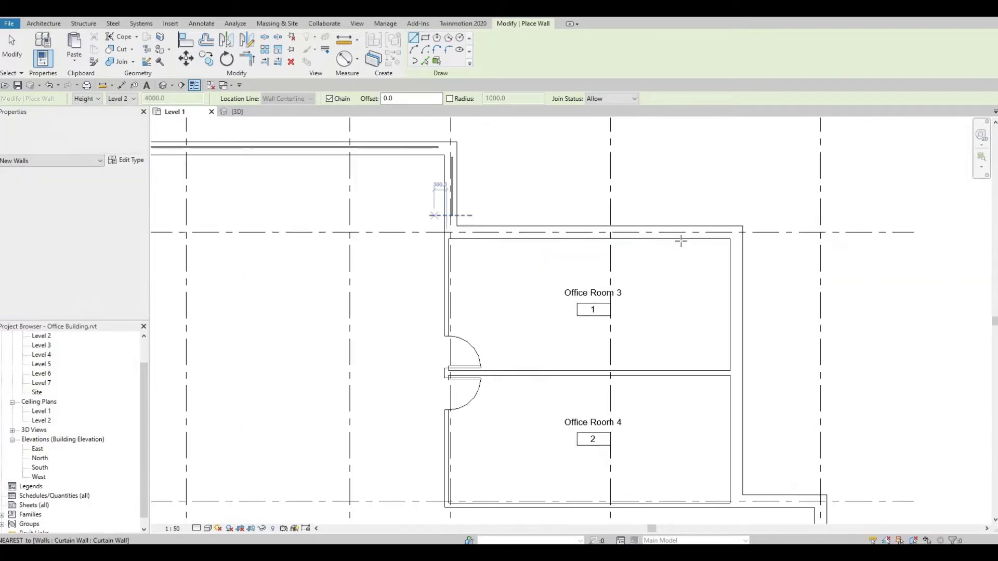
left_click(708, 232)
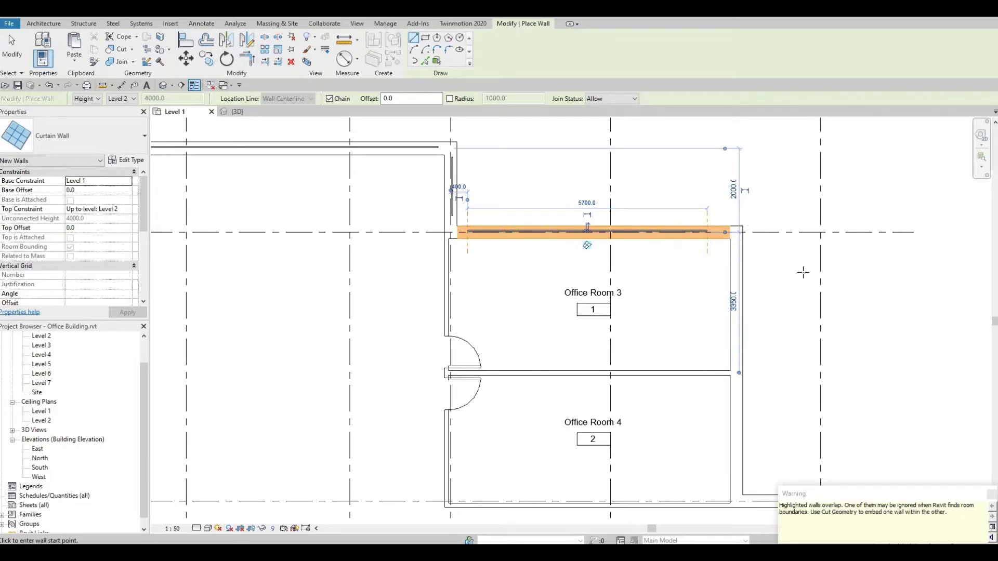
- Draw curtain walls on the shared outer wall of Office Rooms 3 and 4 and, 1600 mm long, on the short exterior wall below
middle_click_drag(765, 247, 670, 213)
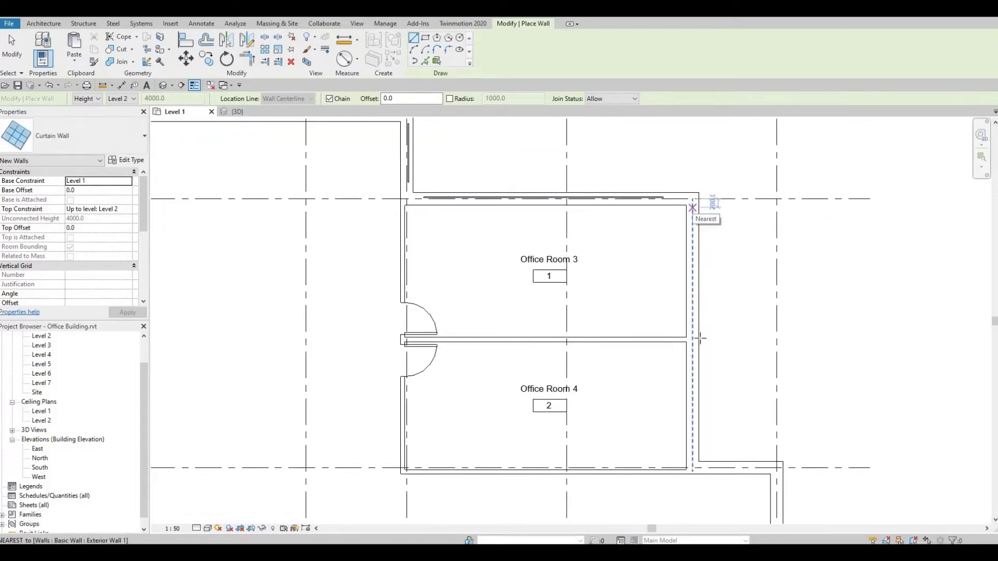
left_click(696, 469)
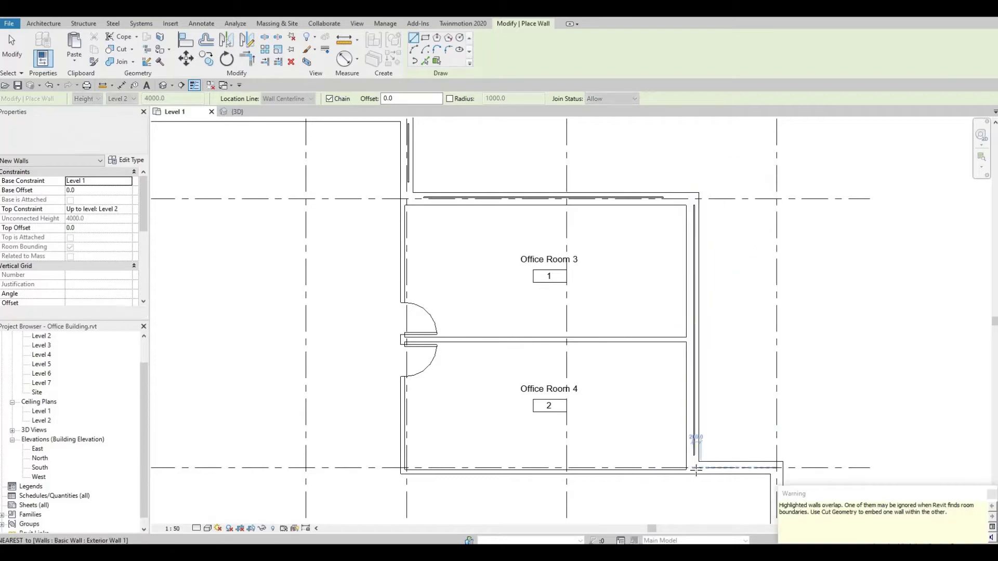
left_click(701, 468)
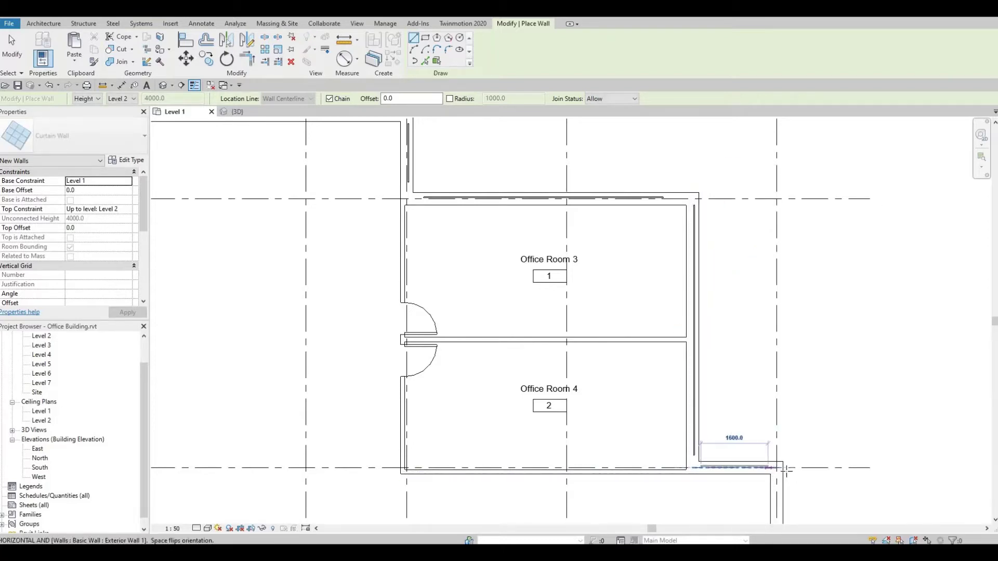
left_click(769, 469)
- Draw one long curtain wall on the exterior wall running past the Conference room and Office Rooms 1 and 2 to the Manager room's corner
scroll(751, 410, "up", 1)
middle_click_drag(752, 410, 600, 155)
scroll(601, 155, "down", 1)
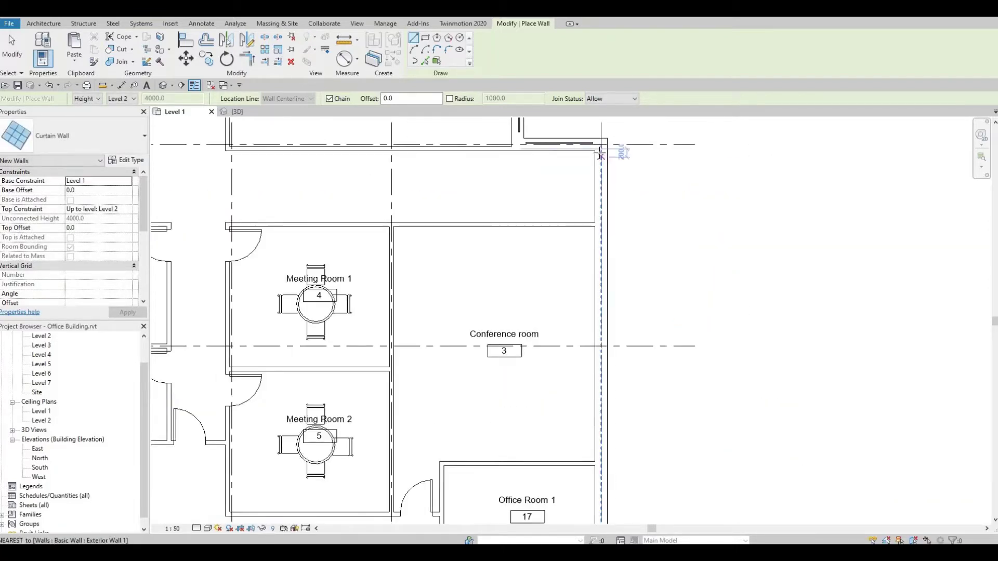
left_click(601, 155)
middle_click_drag(616, 297, 605, 128)
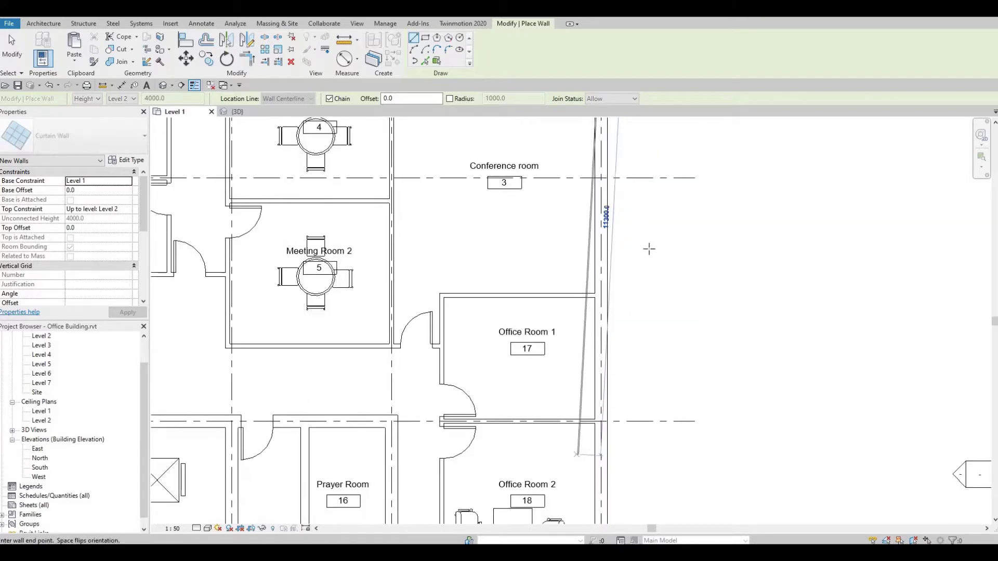
middle_click_drag(635, 455, 653, 177)
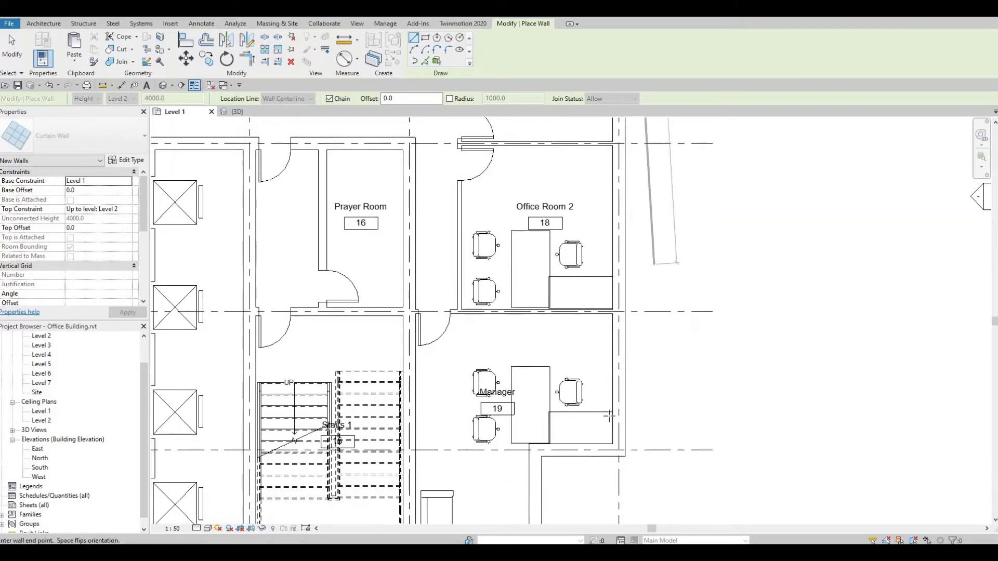
left_click(619, 443)
- Draw curtain walls on the short exterior wall below the Manager's desk and on the adjoining vertical exterior wall facing the sofa
left_click(548, 450)
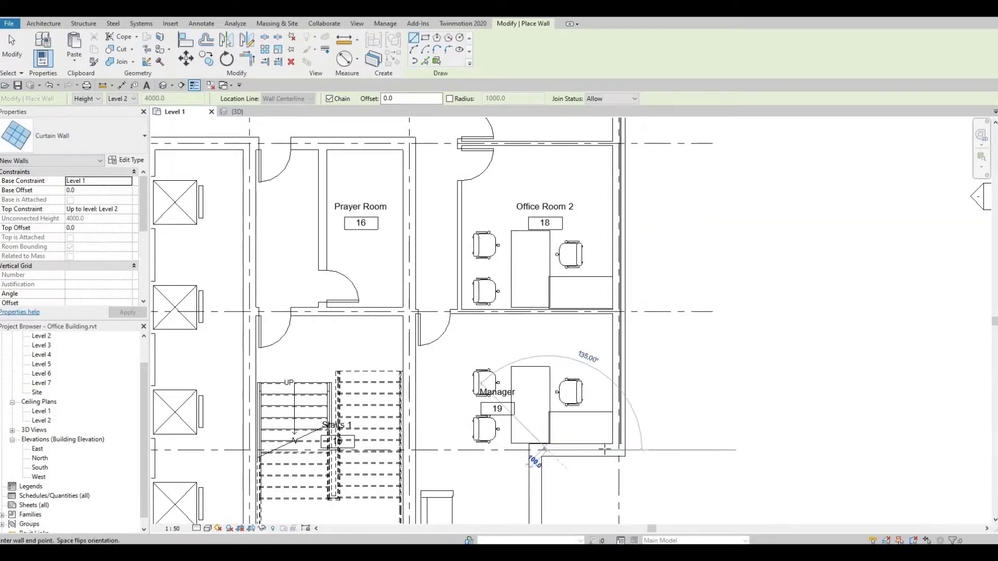
left_click(585, 470)
middle_click_drag(585, 470, 626, 206)
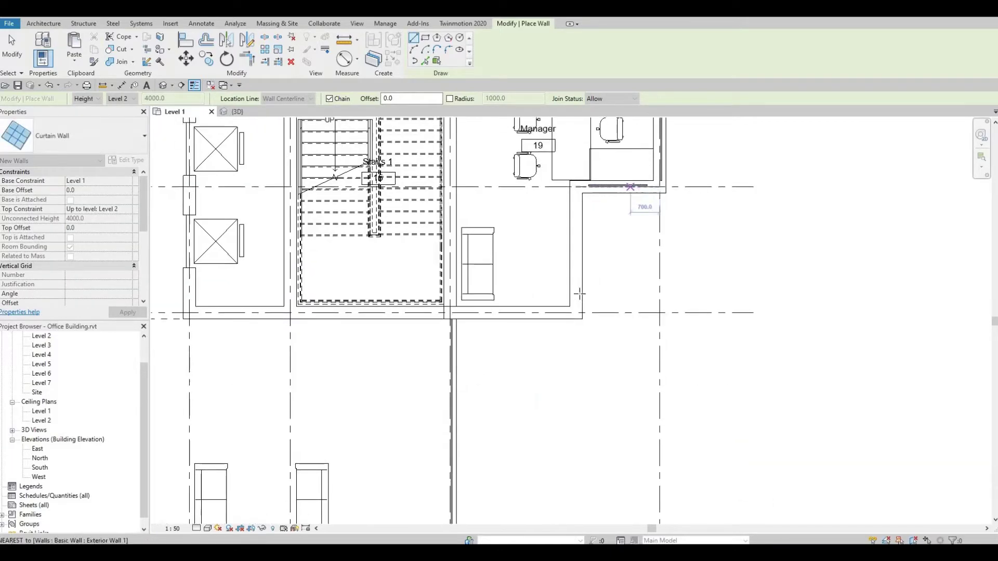
left_click(576, 187)
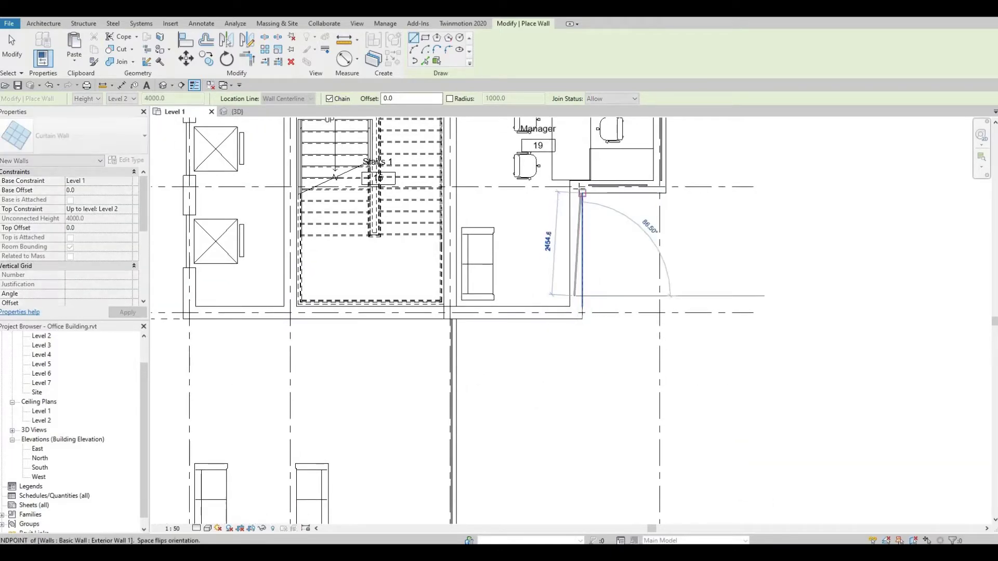
key("Escape")
key("Escape")
- Draw a curtain wall on the Manager room's bottom exterior wall below the sofa
scroll(518, 305, "down", 1)
middle_click_drag(517, 306, 641, 252)
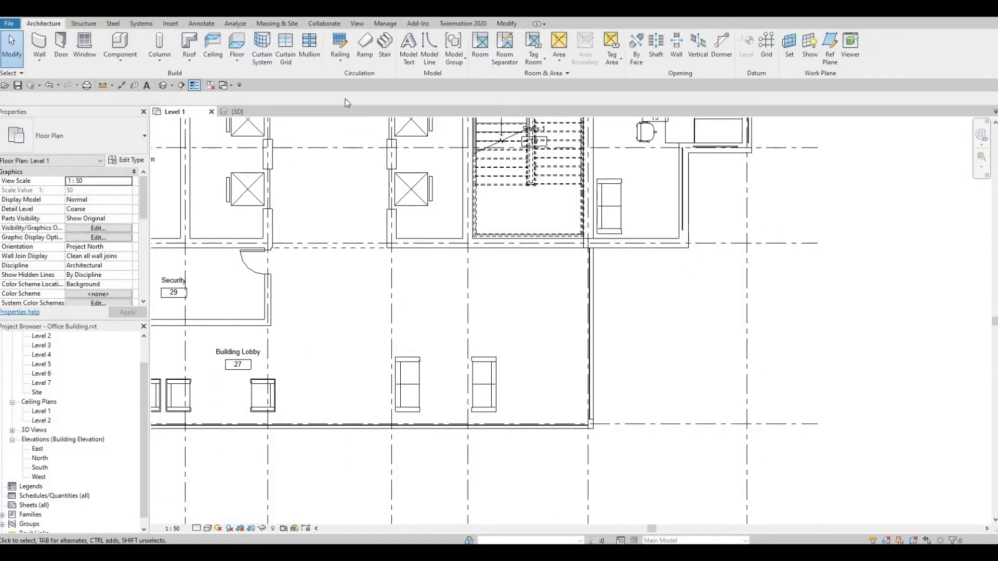
key("w")
key("a")
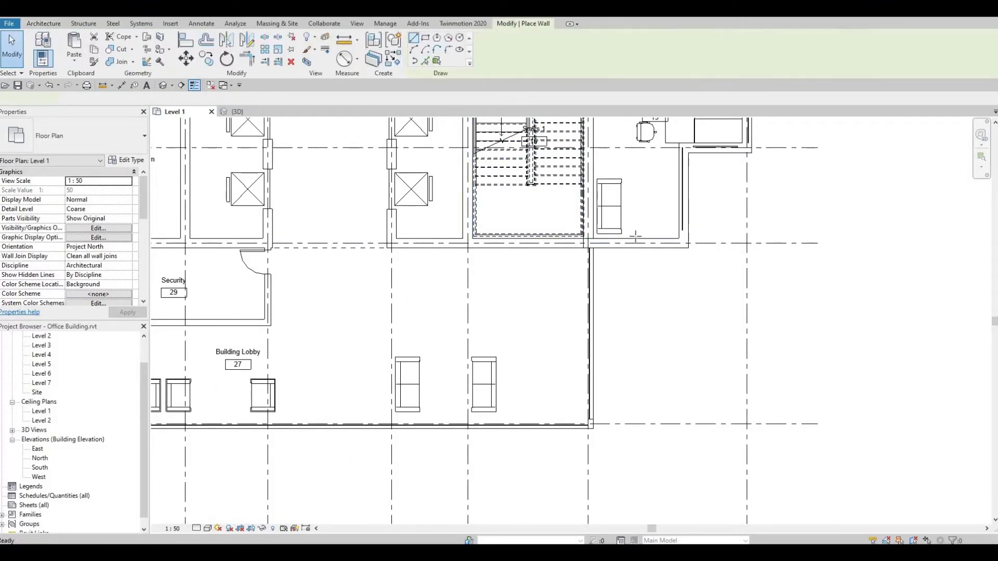
scroll(640, 234, "up", 1)
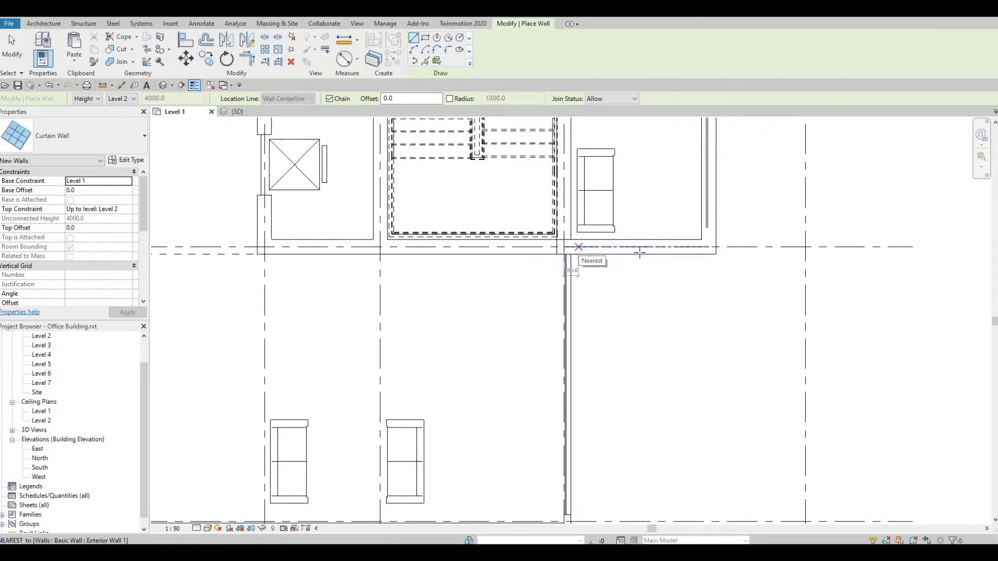
left_click(578, 247)
left_click(689, 249)
key("Escape")
key("Escape")
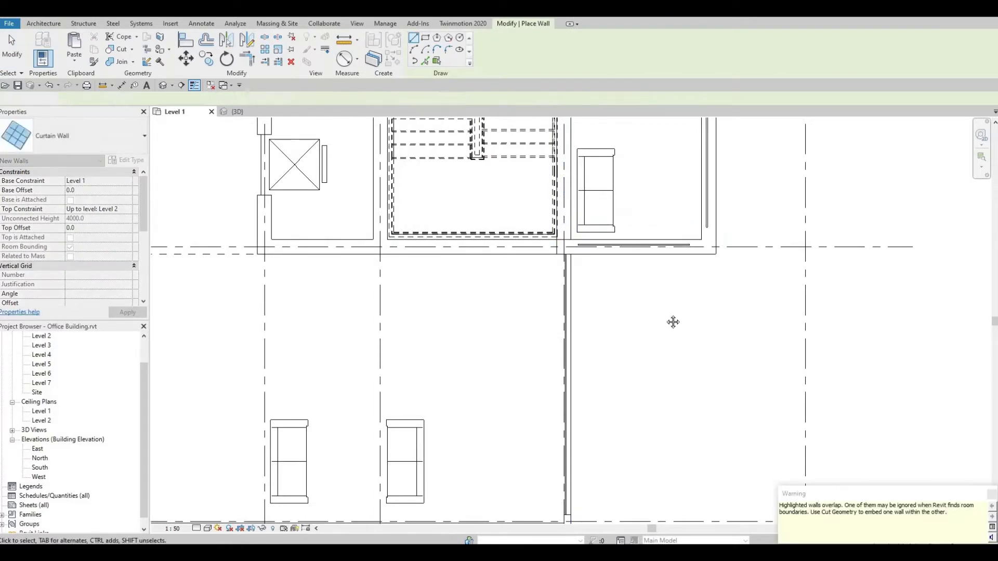
- Cut the curtain walls out of the Manager room's bottom exterior wall and the vertical exterior wall facing the sofa
middle_click_drag(673, 322, 604, 356)
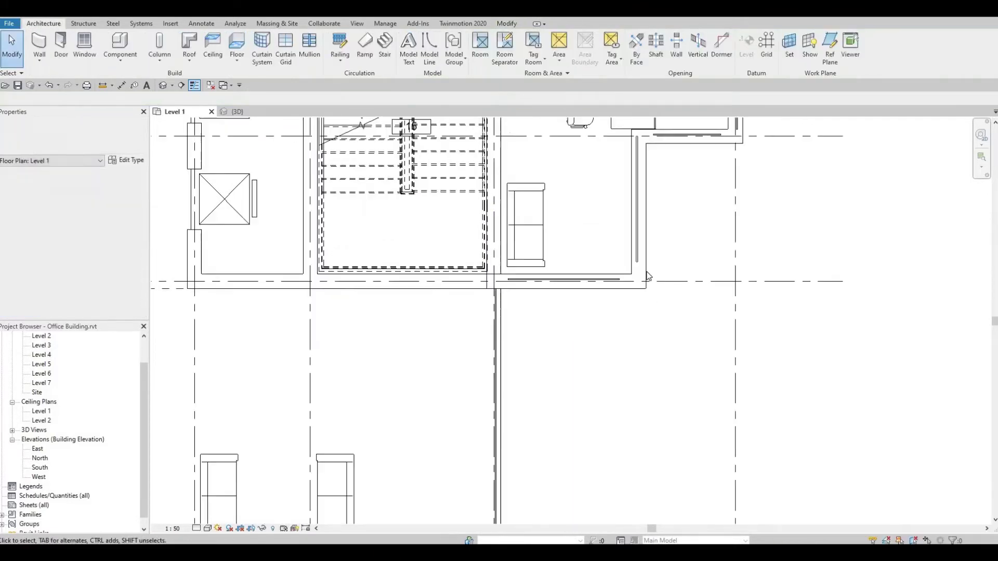
left_click(508, 24)
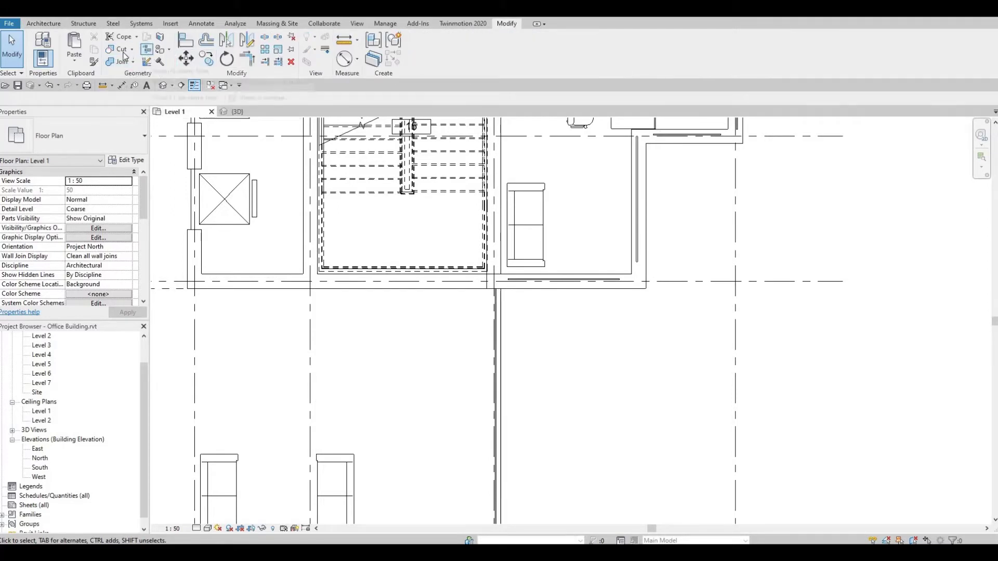
left_click(121, 52)
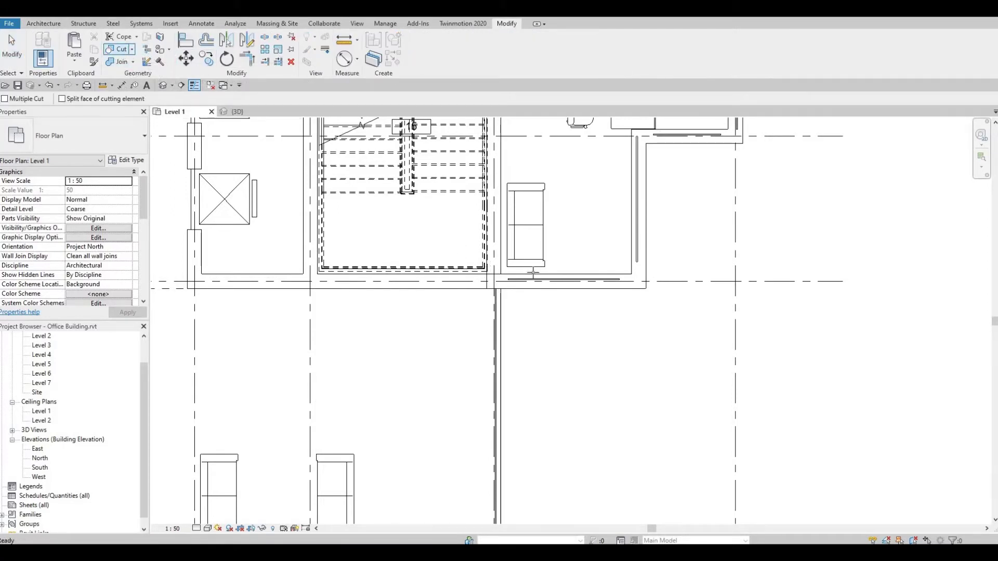
left_click(590, 282)
left_click(613, 265)
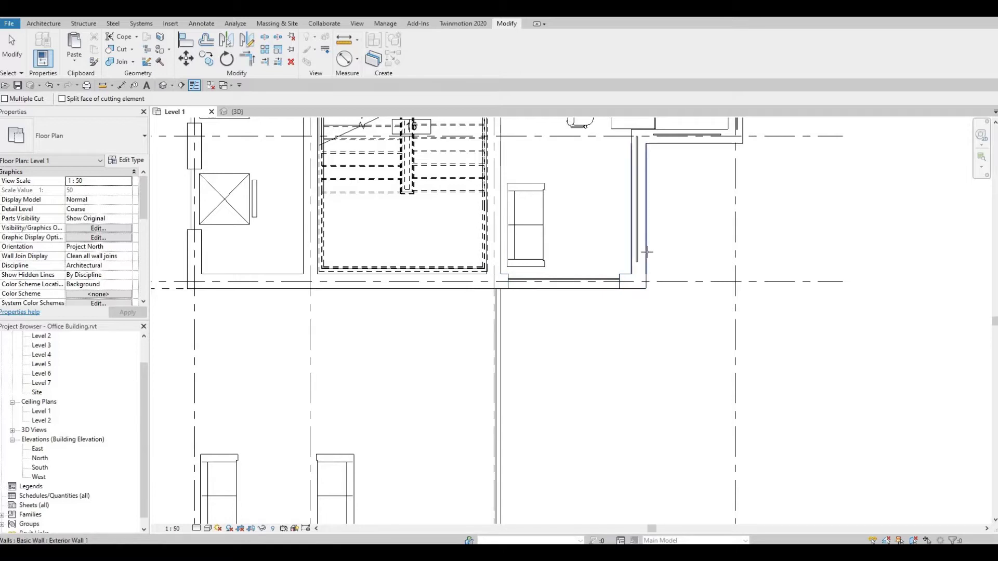
left_click(638, 245)
left_click(638, 258)
- Cut the curtain walls out of the short exterior wall below the Manager's desk and the long exterior wall beside the desk
middle_click_drag(546, 336, 406, 468)
left_click(579, 275)
left_click(577, 267)
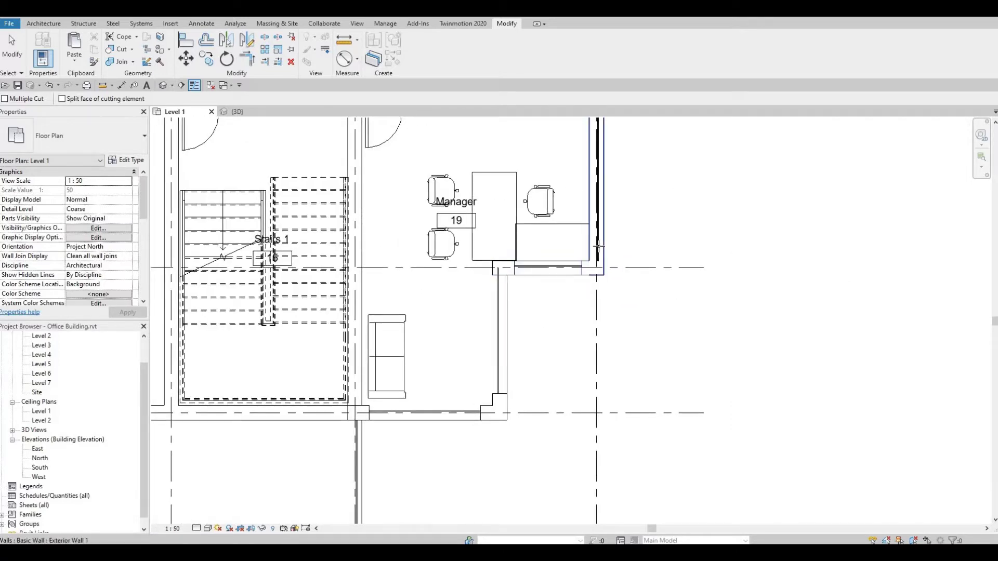
left_click(600, 230)
left_click(598, 234)
middle_click_drag(606, 289, 599, 371)
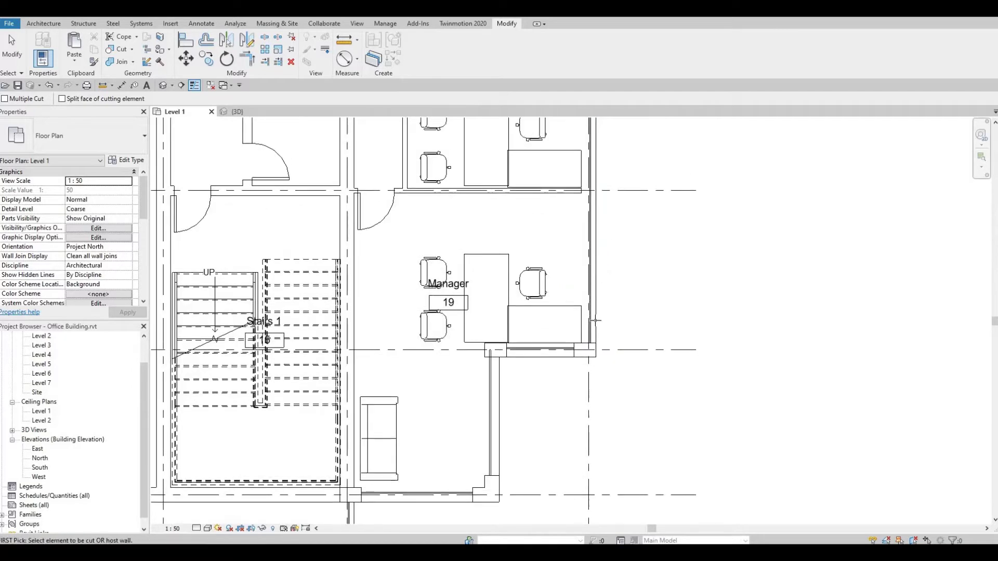
- Cut the curtain walls out of the short exterior wall near the Conference room and the vertical exterior wall beside Office Room 4
scroll(589, 366, "up", 5)
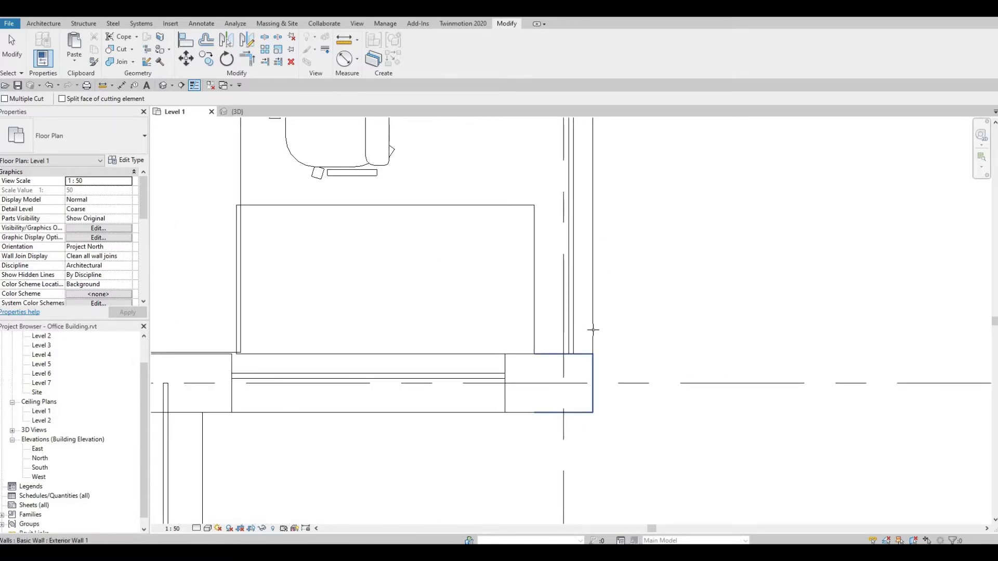
scroll(593, 329, "down", 2)
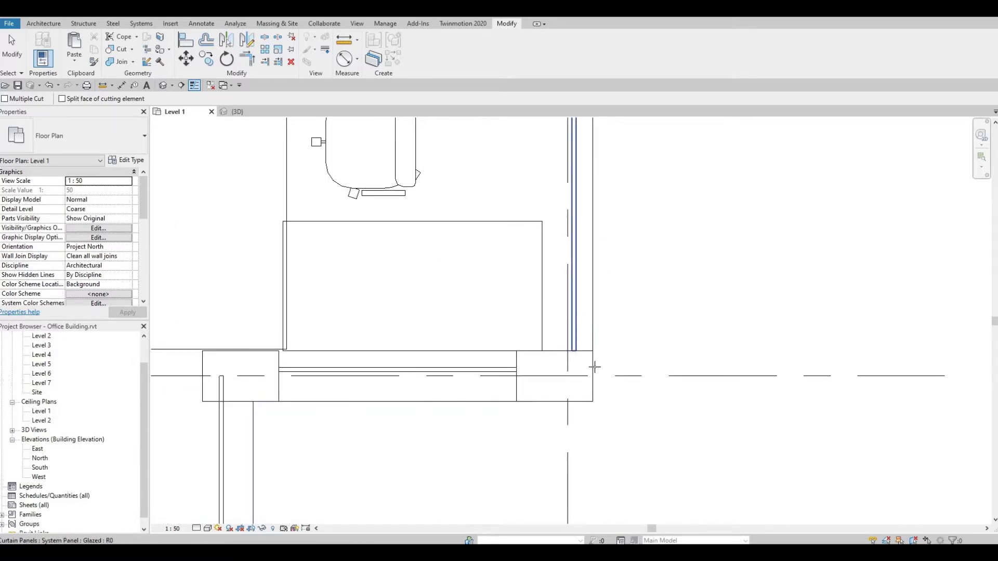
scroll(595, 367, "down", 3)
middle_click_drag(625, 279, 606, 369)
scroll(607, 369, "down", 3)
middle_click_drag(624, 224, 603, 487)
middle_click_drag(597, 212, 599, 401)
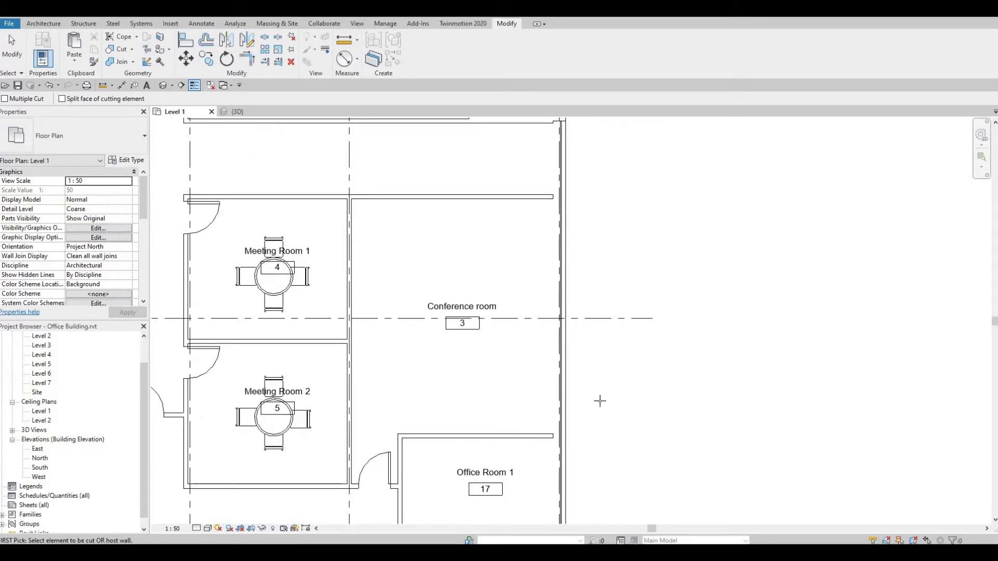
middle_click_drag(586, 171, 586, 355)
scroll(557, 304, "up", 1)
left_click(538, 295)
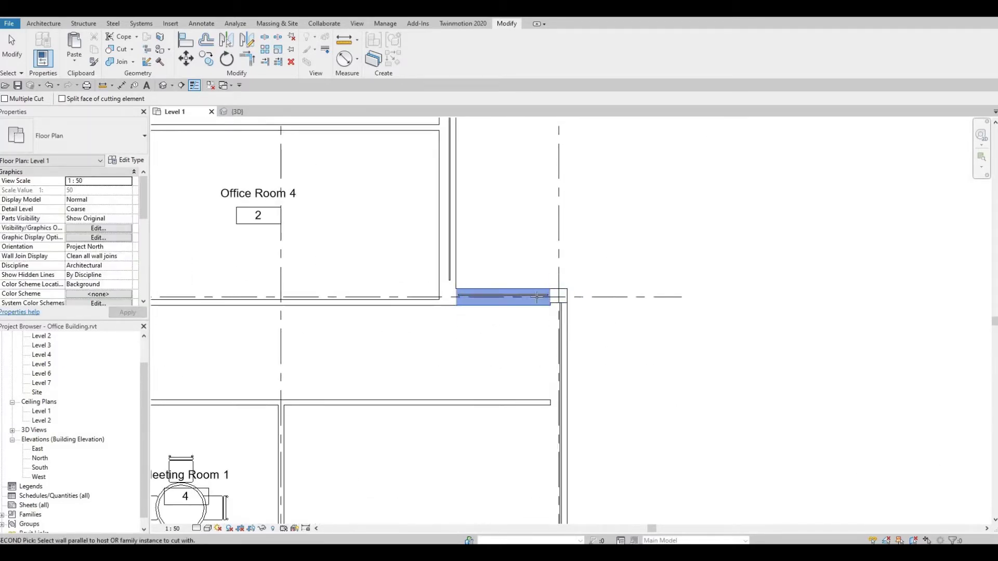
left_click(457, 243)
left_click(450, 238)
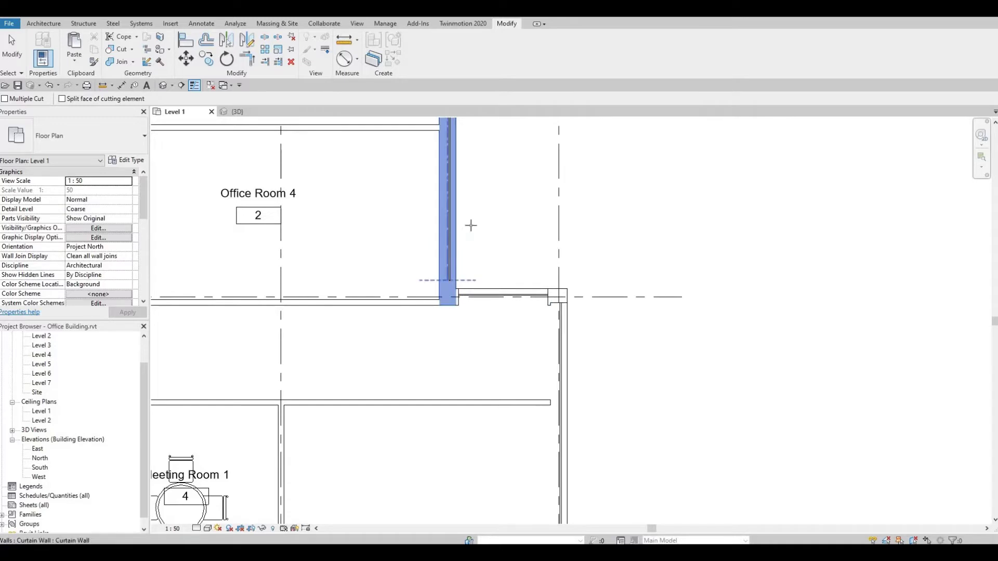
left_click(471, 225)
- Cut the curtain walls out of Office Room 3's top wall, the adjoining short vertical wall and the Open Office Area's long top wall
scroll(477, 168, "down", 2)
middle_click_drag(477, 168, 537, 401)
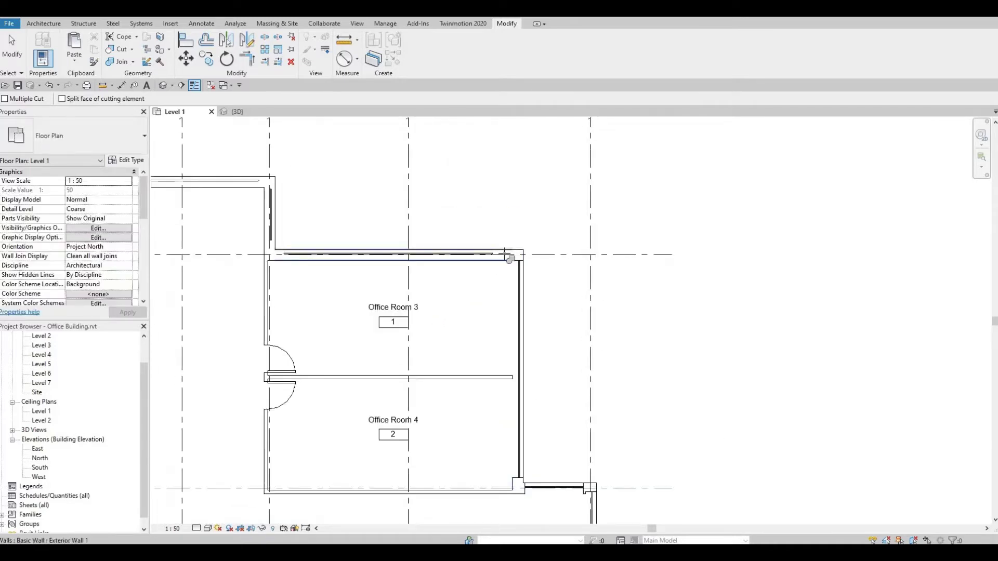
left_click(500, 259)
left_click(490, 253)
middle_click_drag(469, 325, 589, 400)
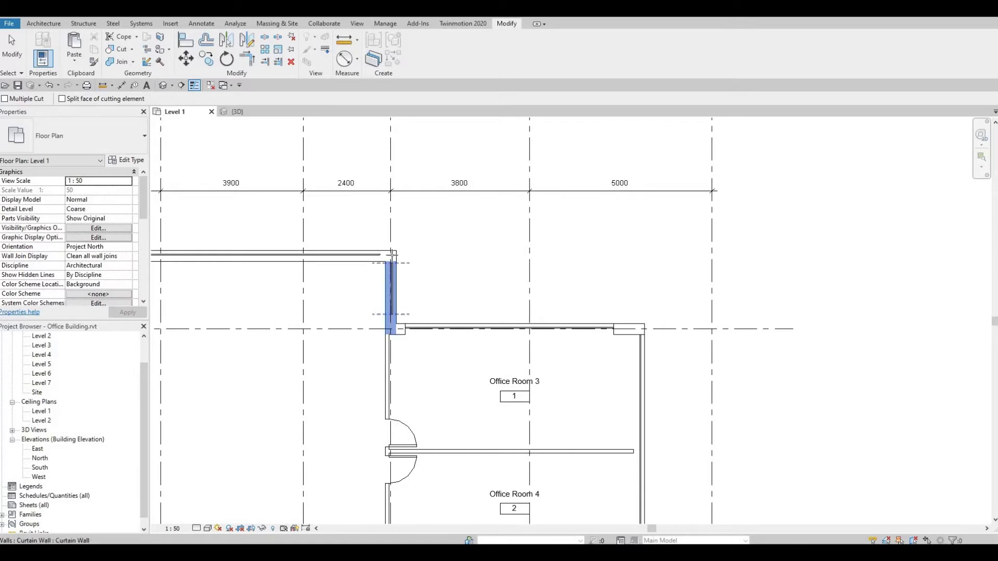
left_click(377, 253)
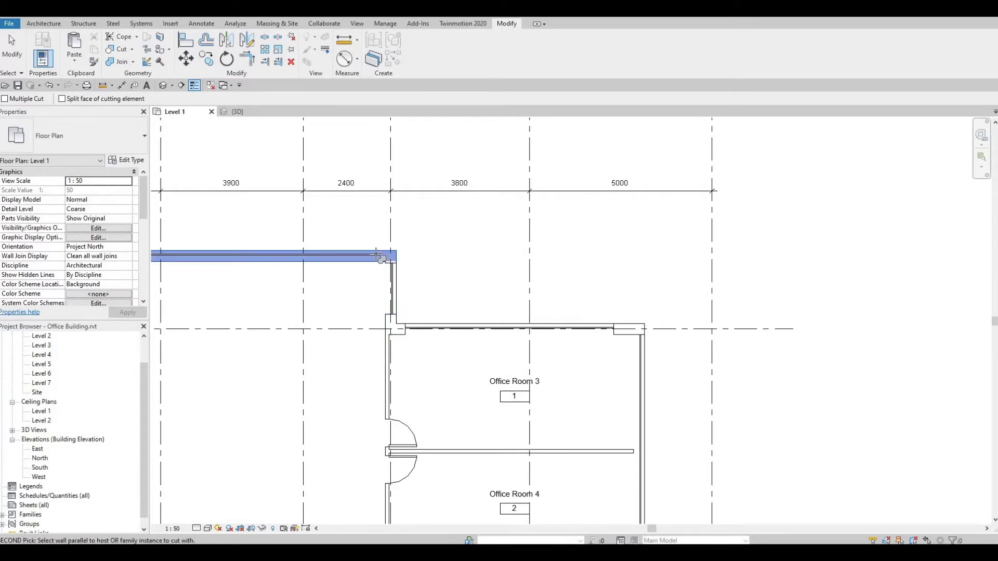
left_click(339, 281)
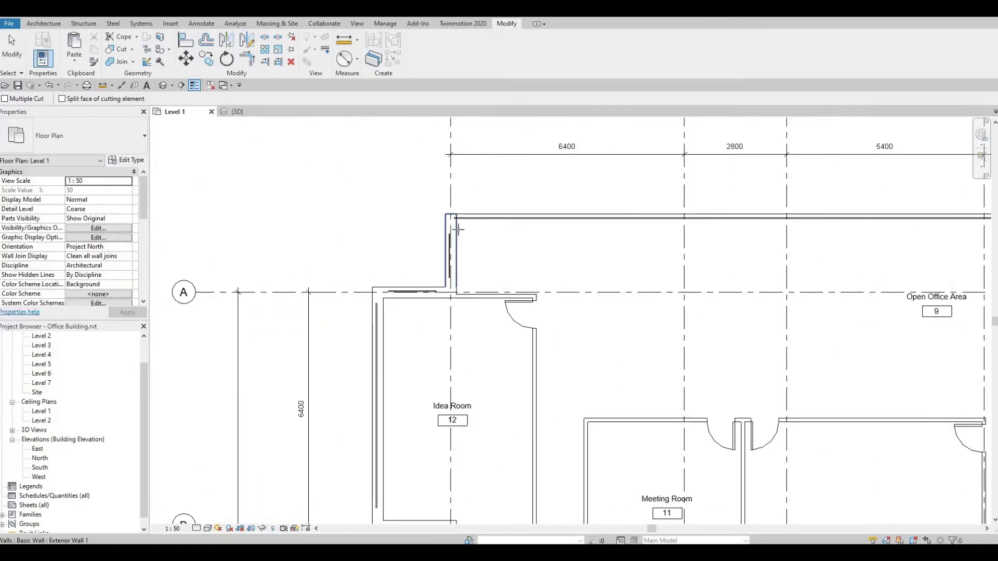
- Cut the curtain walls out of the short vertical wall above the Idea Room and the Idea Room's grid A and outer vertical walls
scroll(458, 229, "up", 2)
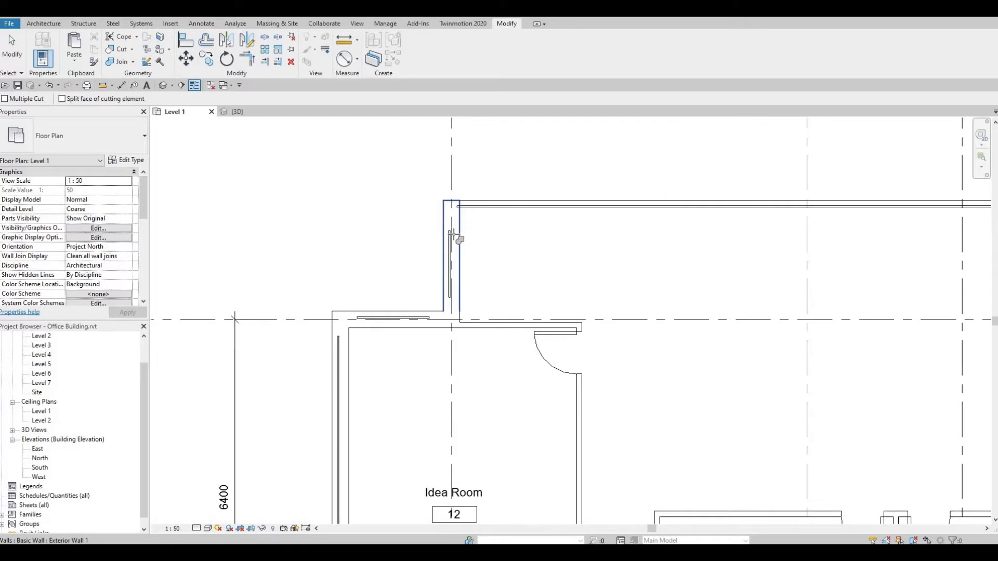
left_click(432, 318)
left_click(344, 354)
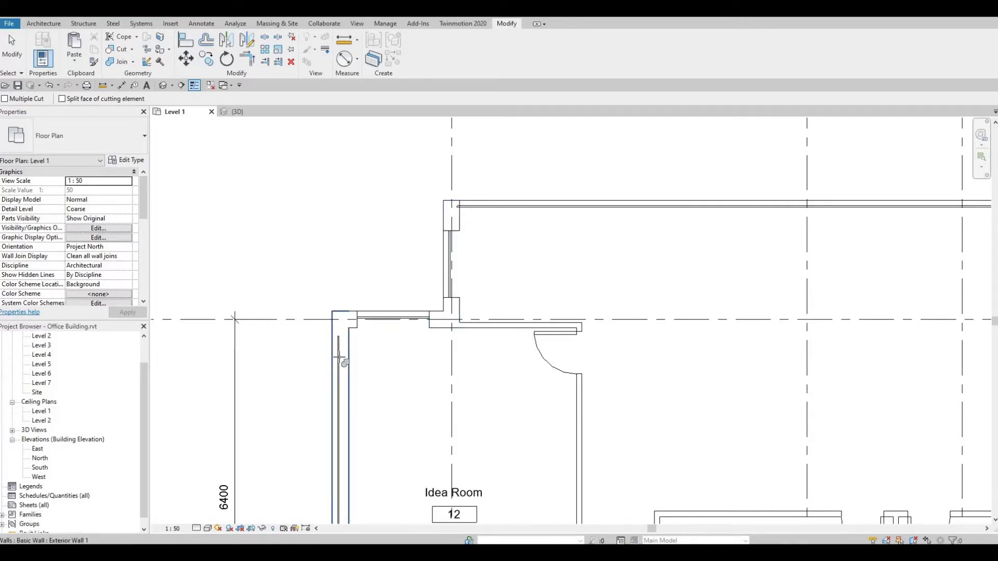
left_click(339, 358)
- Cut the curtain walls out of the Idea Room's short wall on grid B and the Break Room's vertical exterior wall
scroll(433, 311, "down", 4)
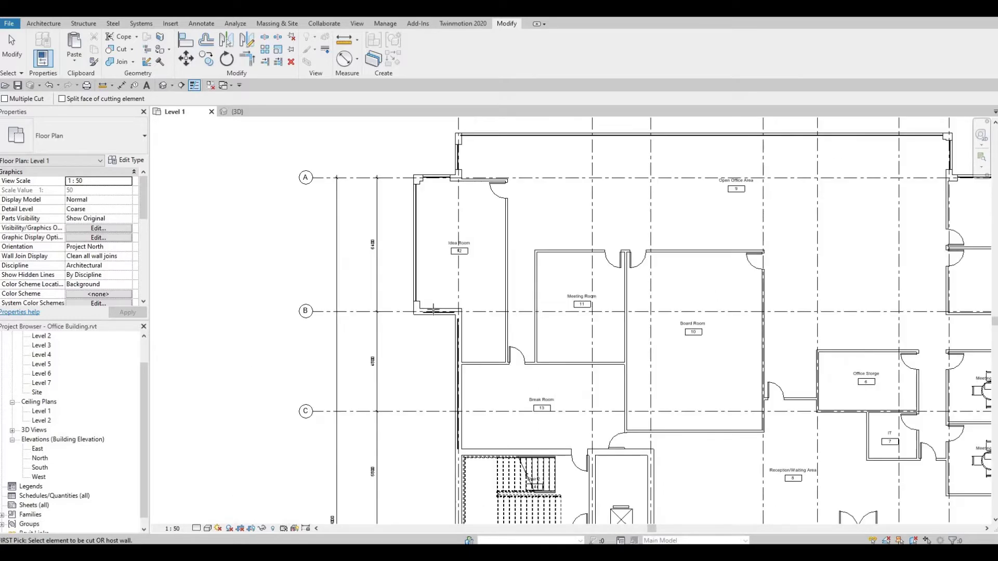
scroll(433, 311, "up", 2)
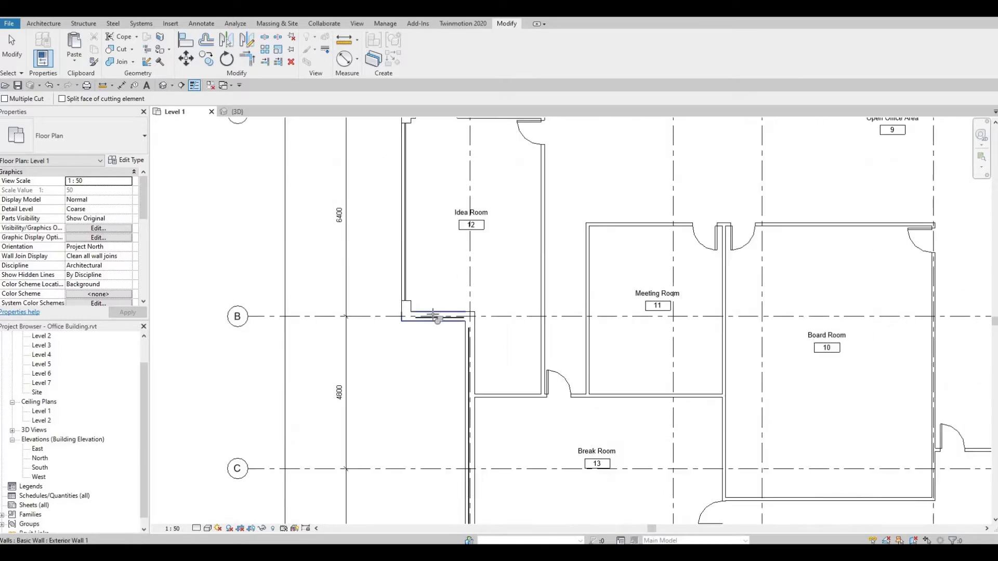
left_click(475, 353)
left_click(470, 356)
middle_click_drag(544, 420, 477, 204)
scroll(478, 204, "down", 2)
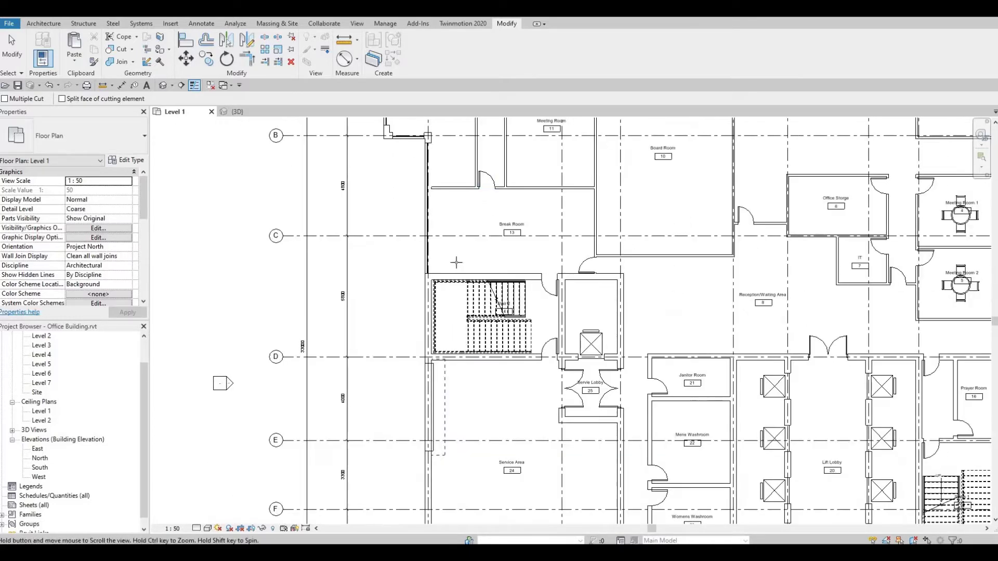
middle_click_drag(456, 263, 389, 212)
scroll(461, 231, "up", 2)
scroll(455, 216, "down", 4)
key("Escape")
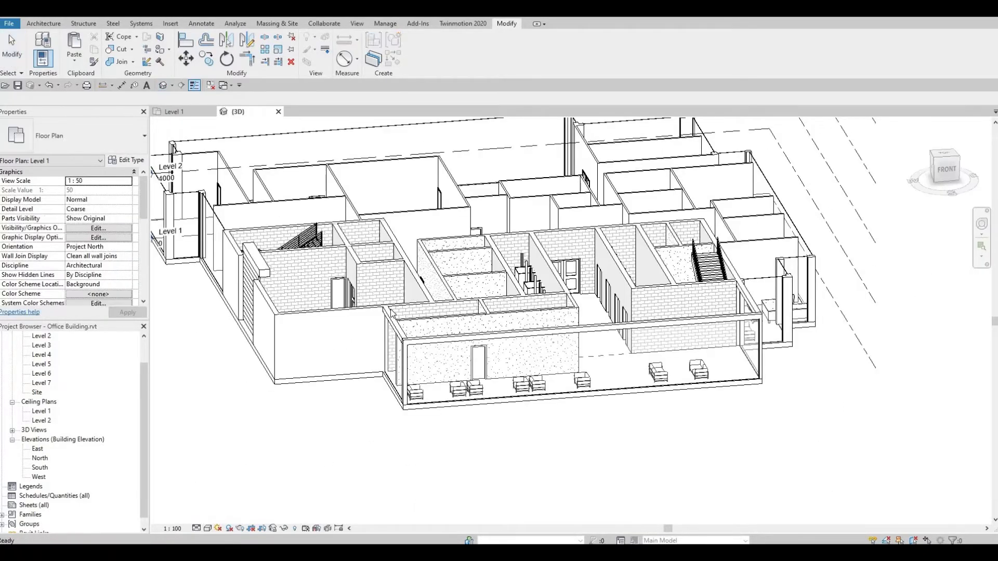
- In the 3D view, reduce the height of the overhead rolling door in the Service Area's exterior wall
middle_click_drag(493, 299, 541, 285, "shift")
left_click(541, 284)
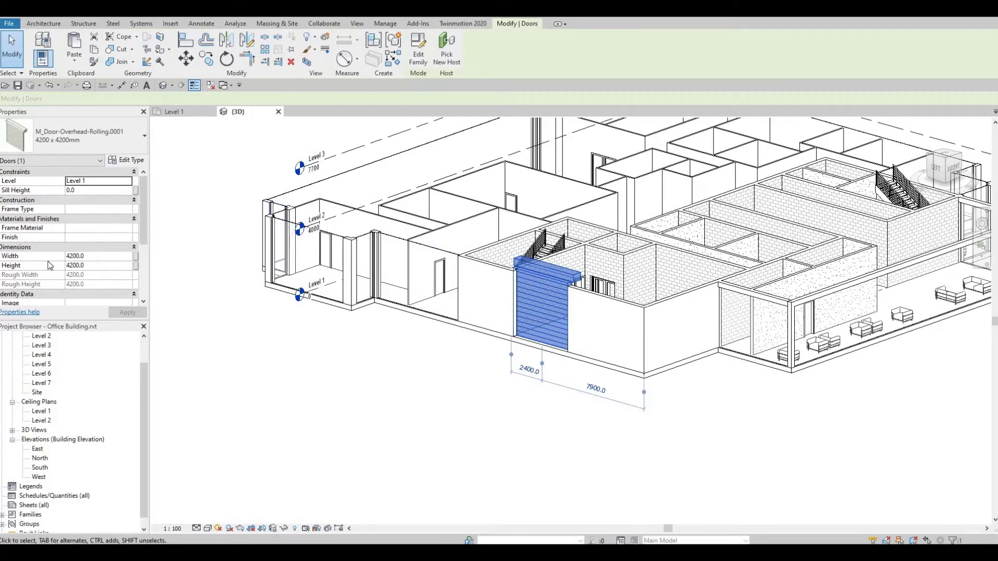
left_click(101, 266)
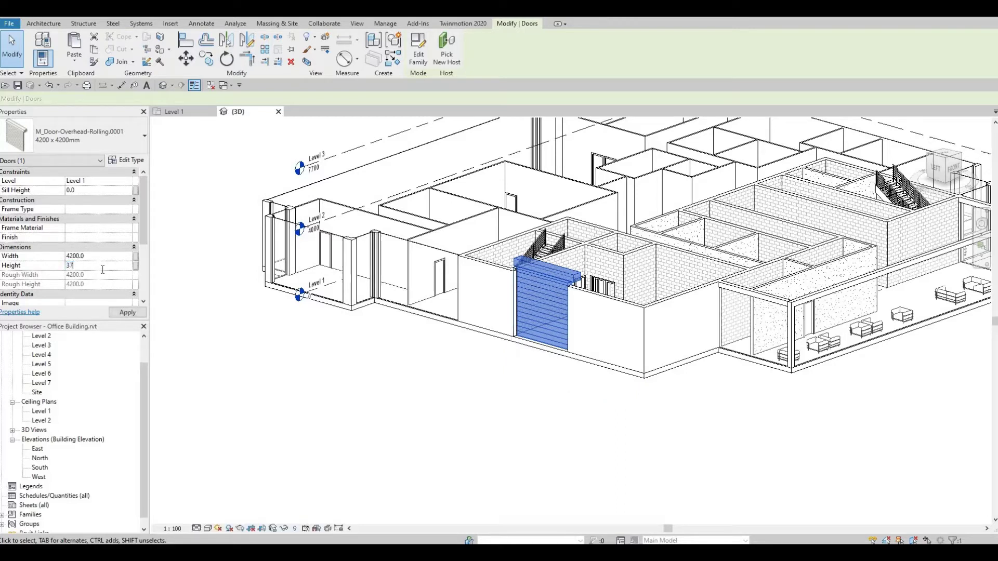
left_click(111, 309)
key("Escape")
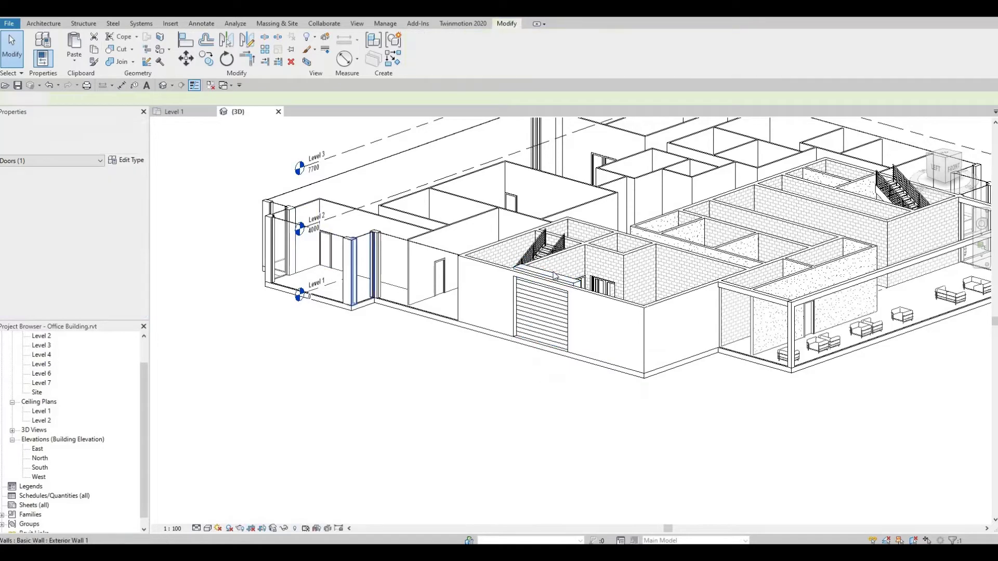
- Lower the top of the Break Room's curtain wall to a top offset of about -561.5
middle_click_drag(543, 360, 571, 416)
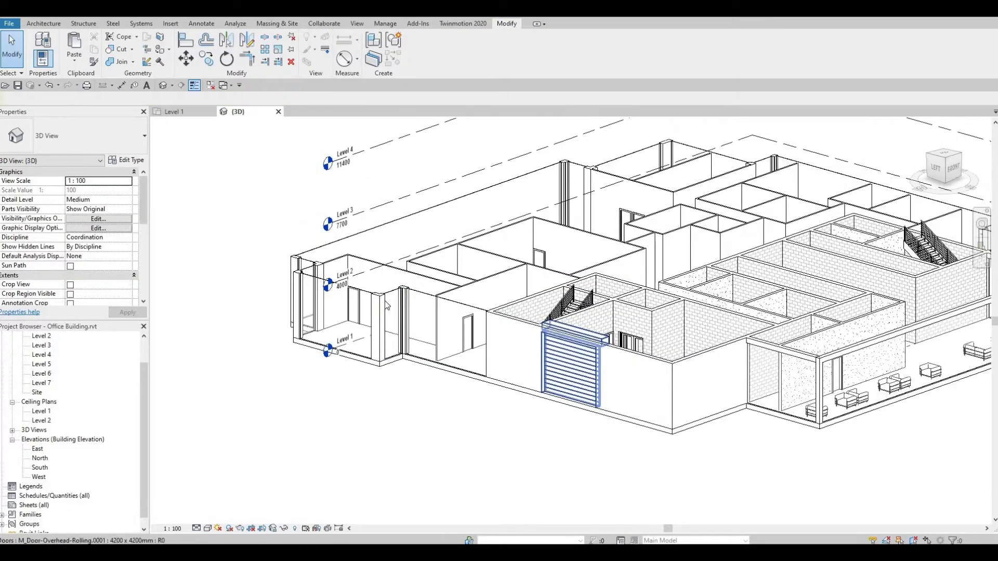
scroll(390, 307, "up", 1)
middle_click_drag(526, 324, 447, 323)
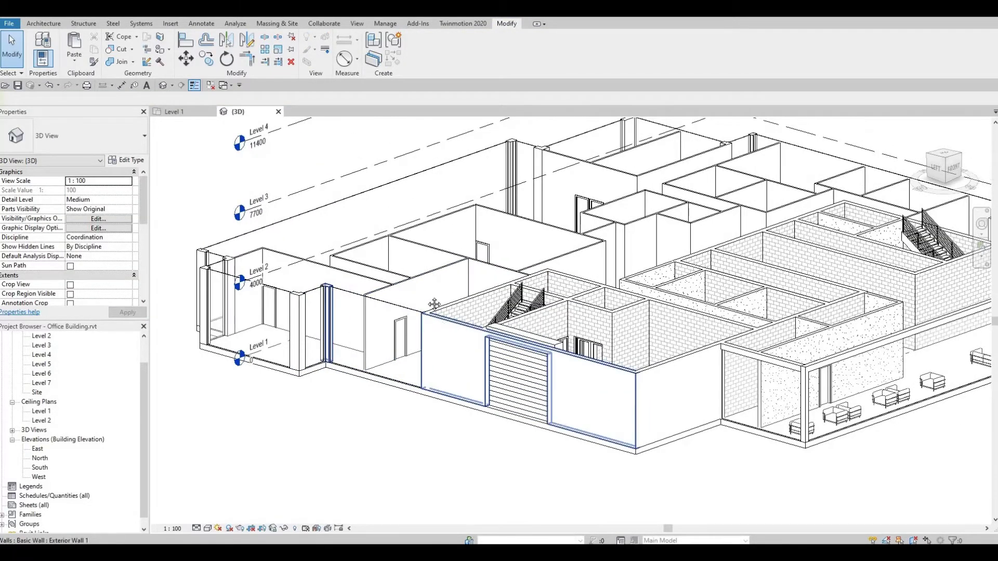
scroll(536, 298, "down", 2)
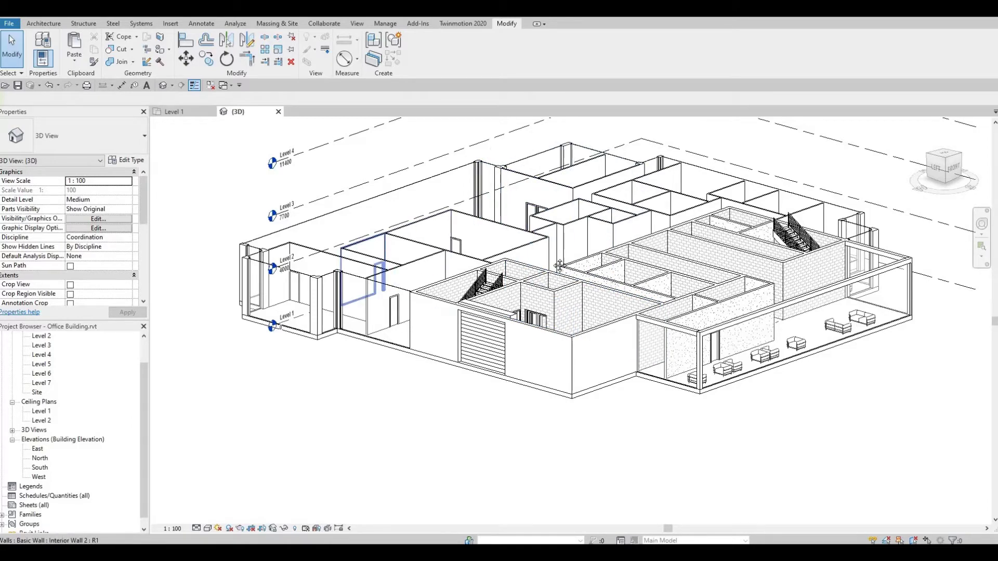
scroll(559, 265, "up", 8)
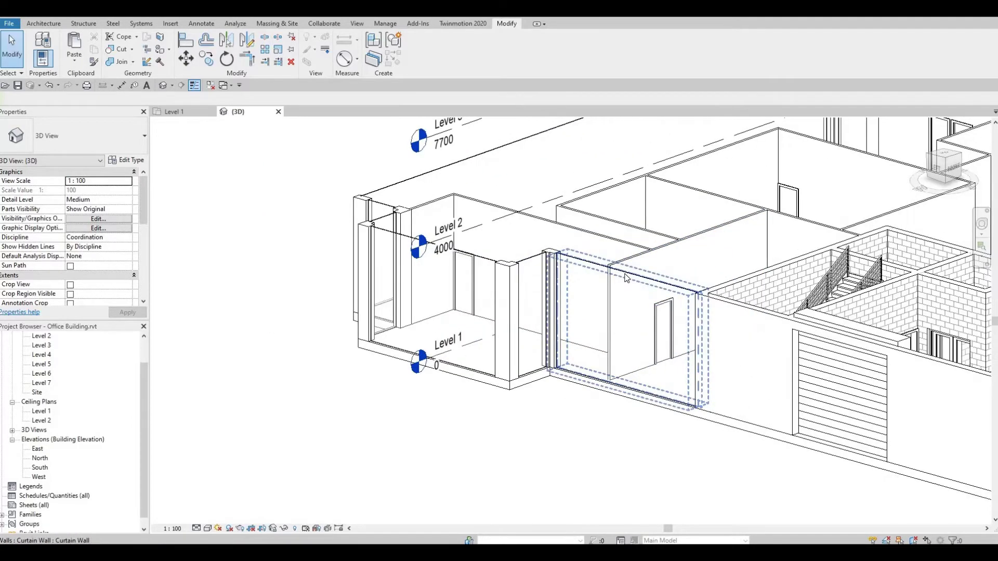
left_click(626, 274)
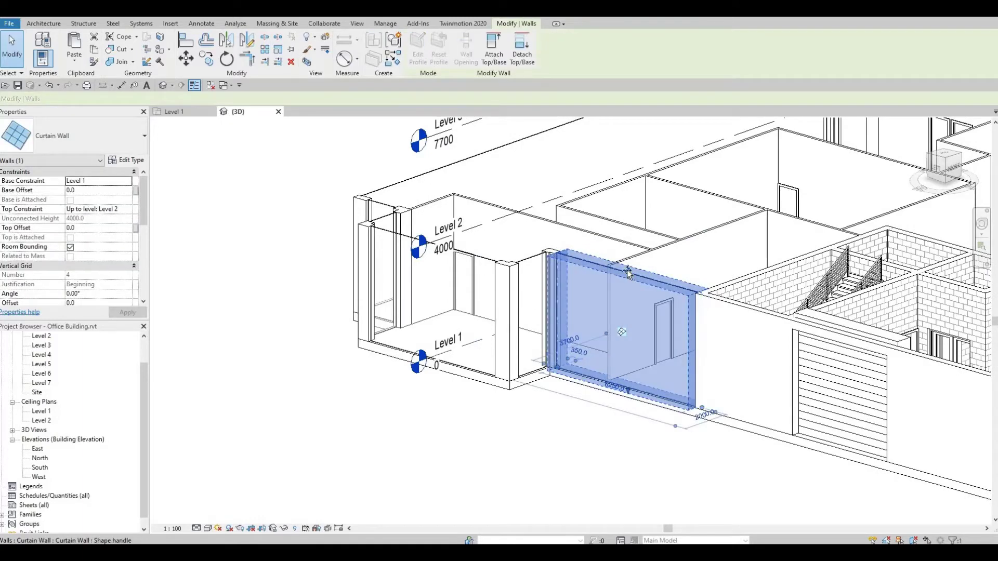
left_click_drag(628, 273, 568, 284)
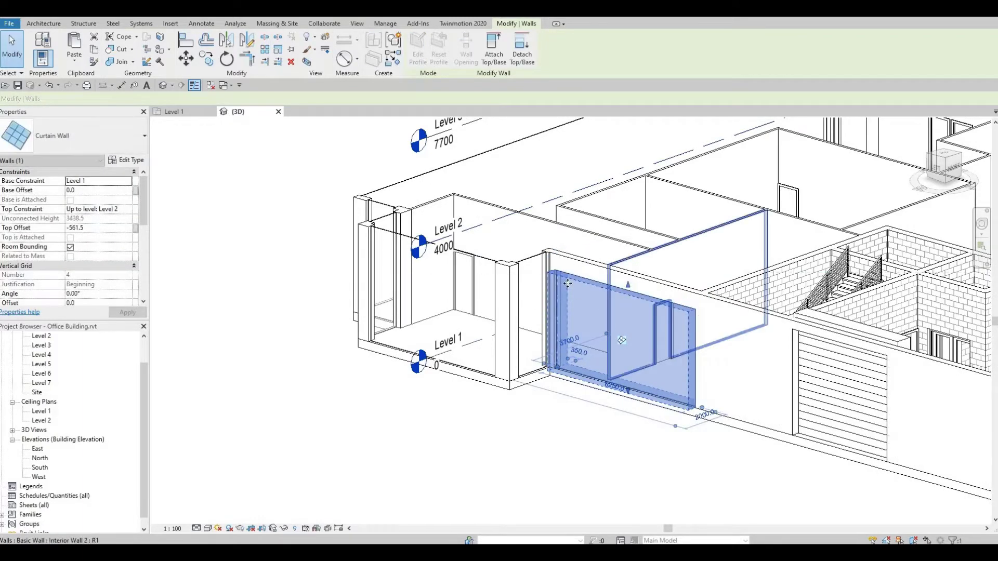
key("Escape")
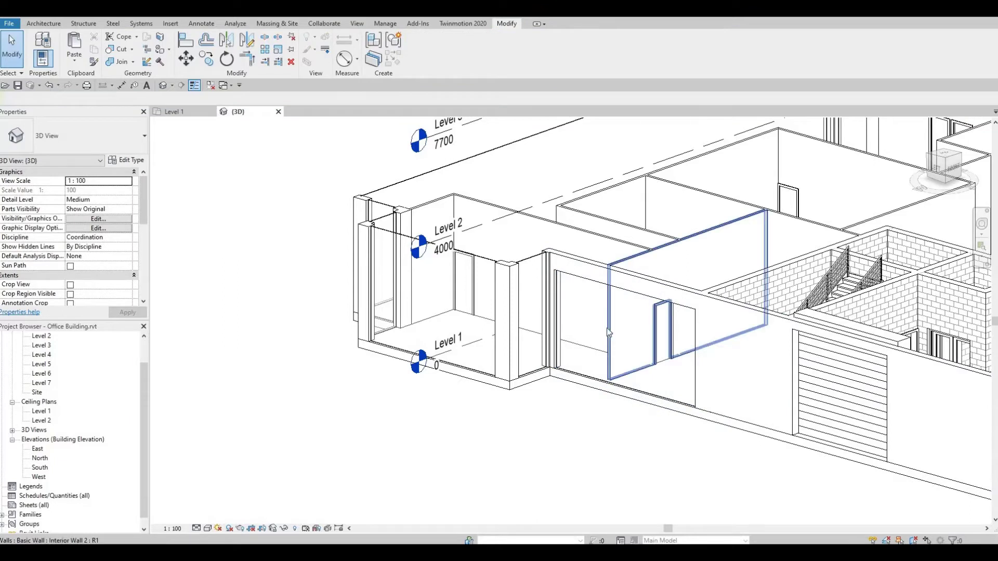
- Align the tops of the short grid B curtain wall and the Idea Room's long outer curtain wall with the Break Room curtain wall's top
key("l")
left_click(541, 275)
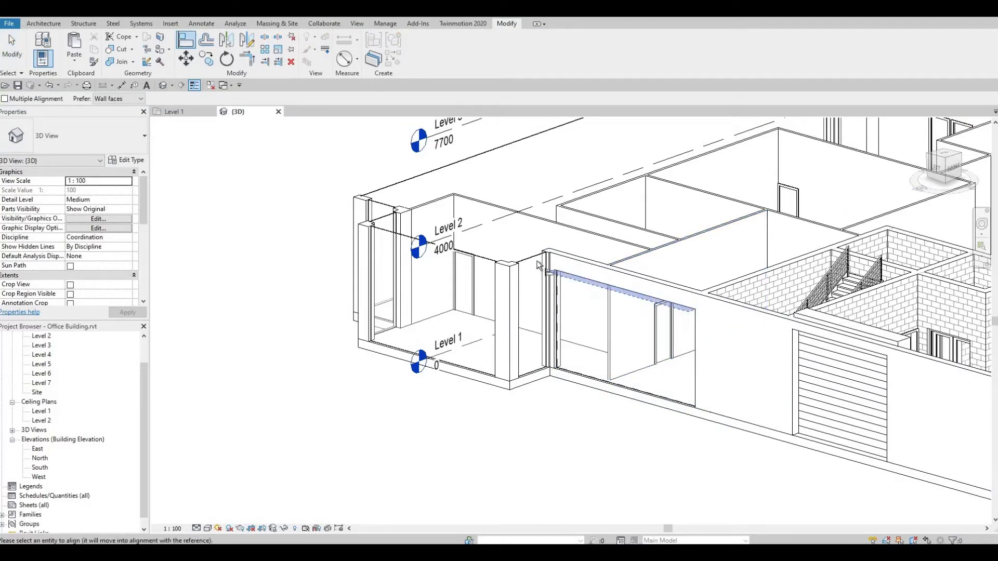
left_click(532, 264)
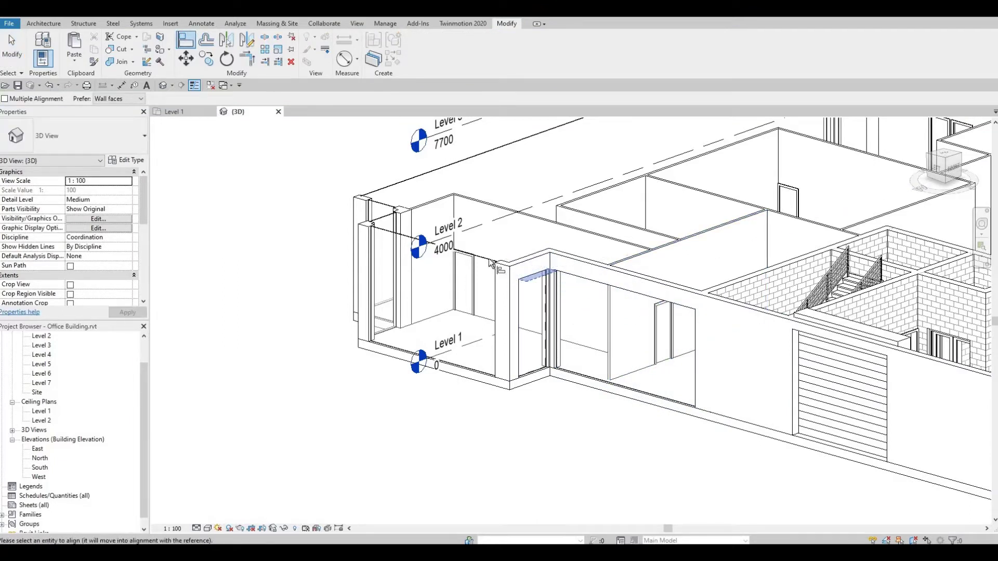
left_click(478, 273)
- Align the top of the Idea Room's short grid A curtain wall with the top of its long outer curtain wall
middle_click_drag(460, 295, 539, 367)
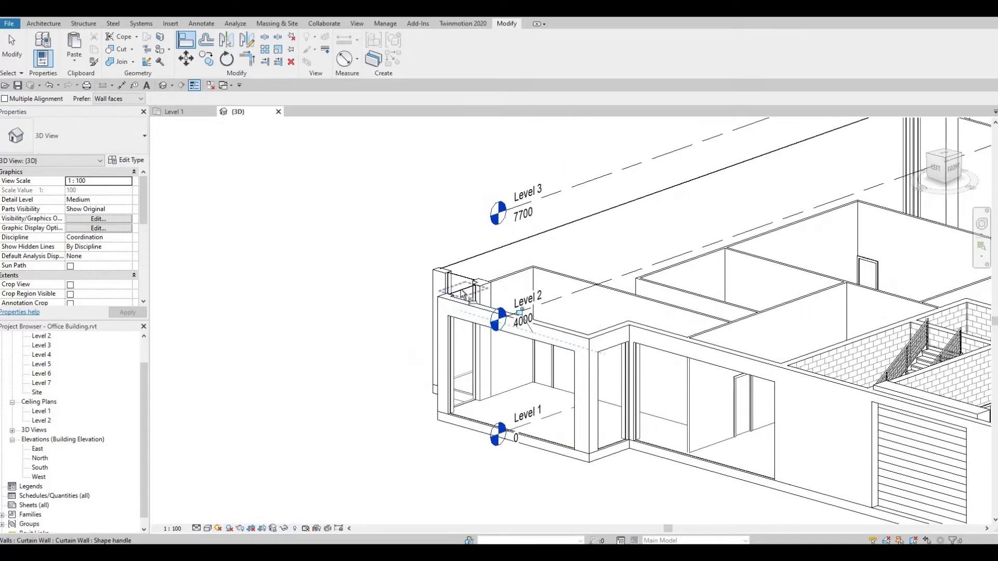
left_click(466, 321)
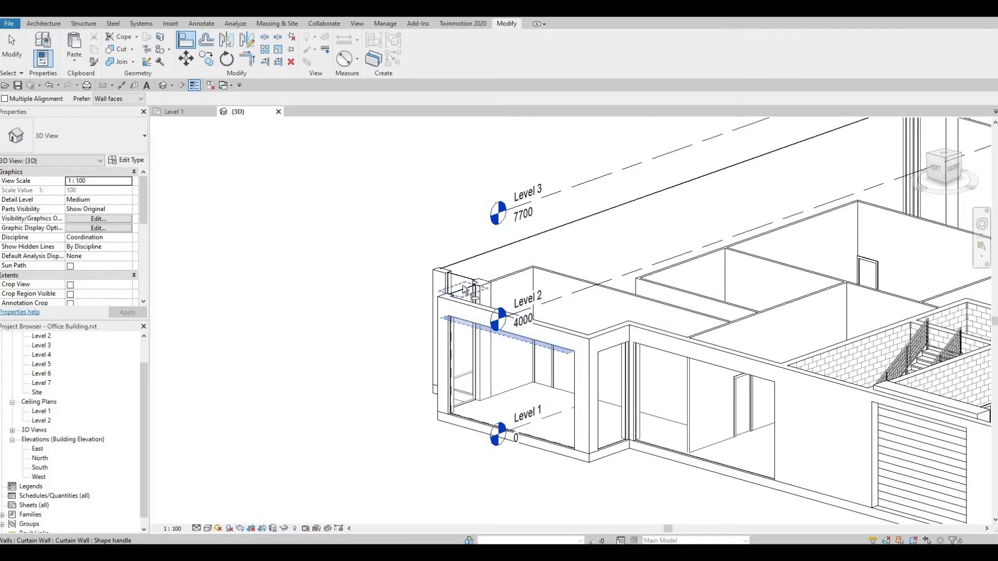
left_click(465, 289)
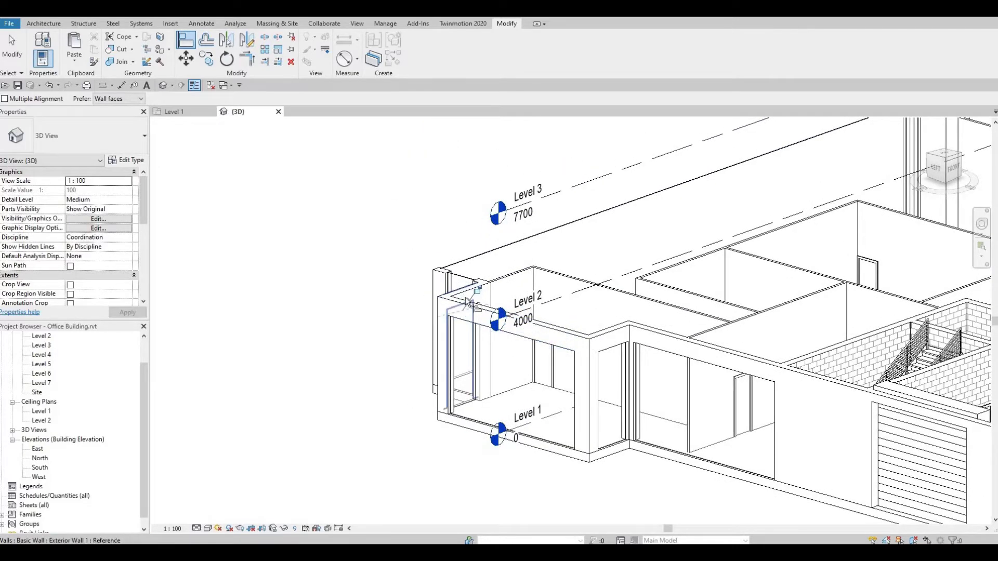
left_click(475, 323)
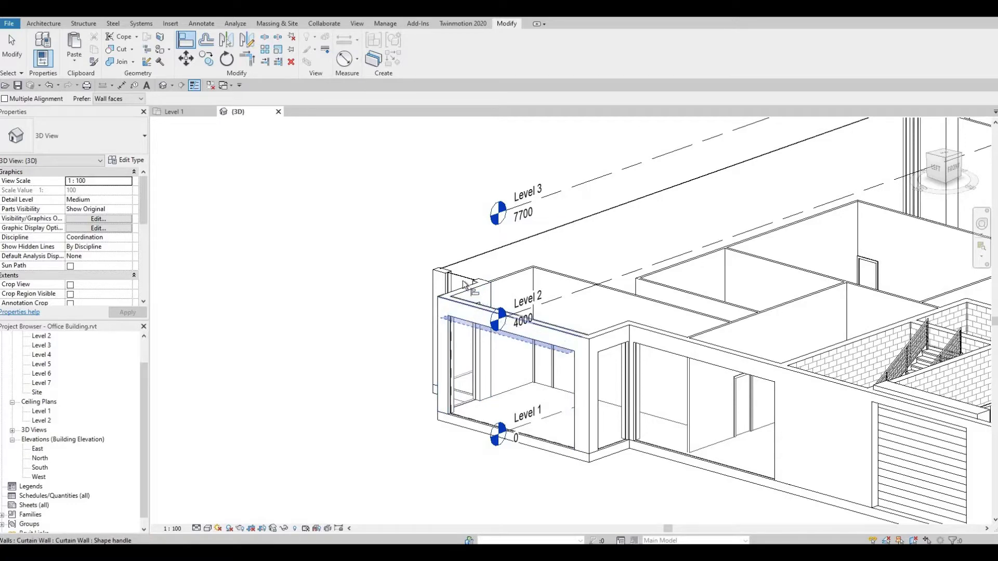
left_click(447, 321)
- Align the top of the Open Office Area's long curtain wall with the top of the adjoining short curtain wall
middle_click_drag(522, 352, 749, 338, "shift")
middle_click_drag(364, 325, 590, 318)
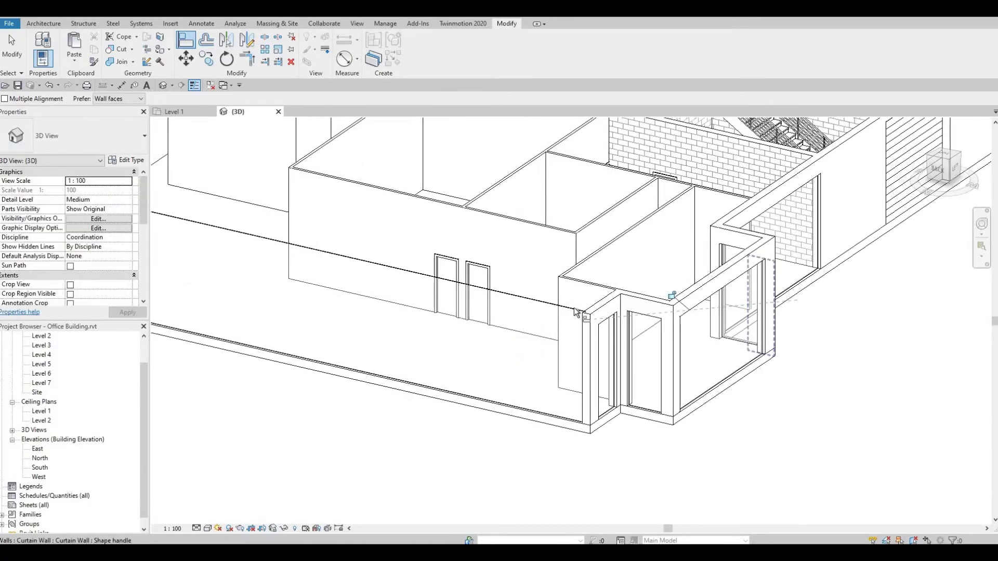
left_click(572, 318)
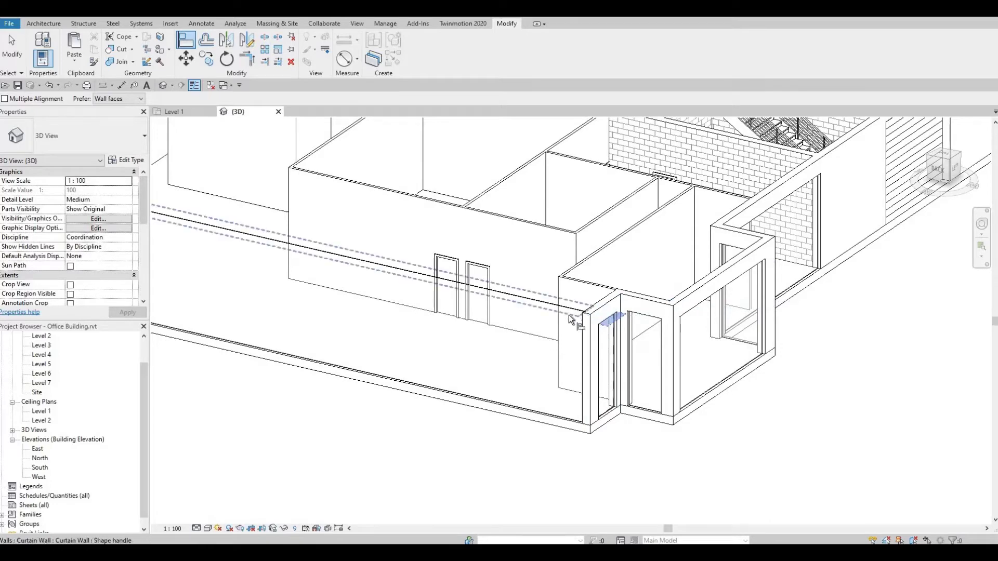
left_click(570, 315)
middle_click_drag(484, 329, 930, 452)
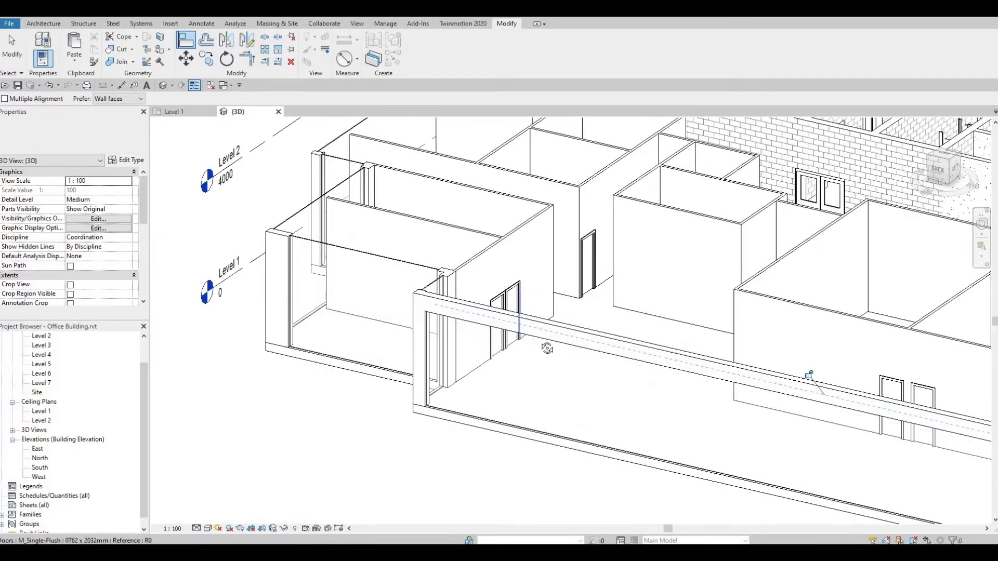
middle_click_drag(547, 349, 613, 352, "shift")
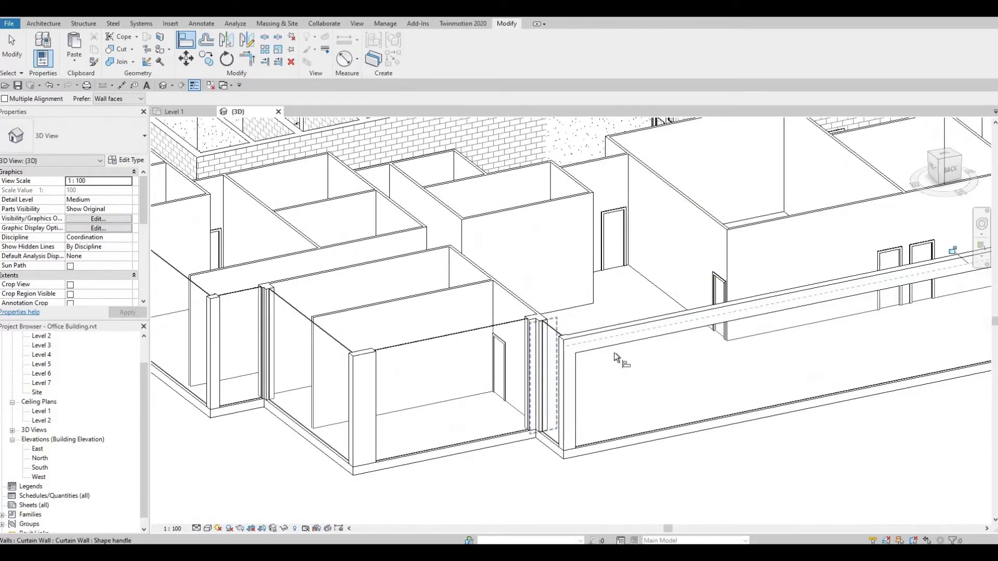
- Align the tops of the short curtain wall and both corner office curtain walls with the Open Office Area's long curtain wall
left_click(555, 352)
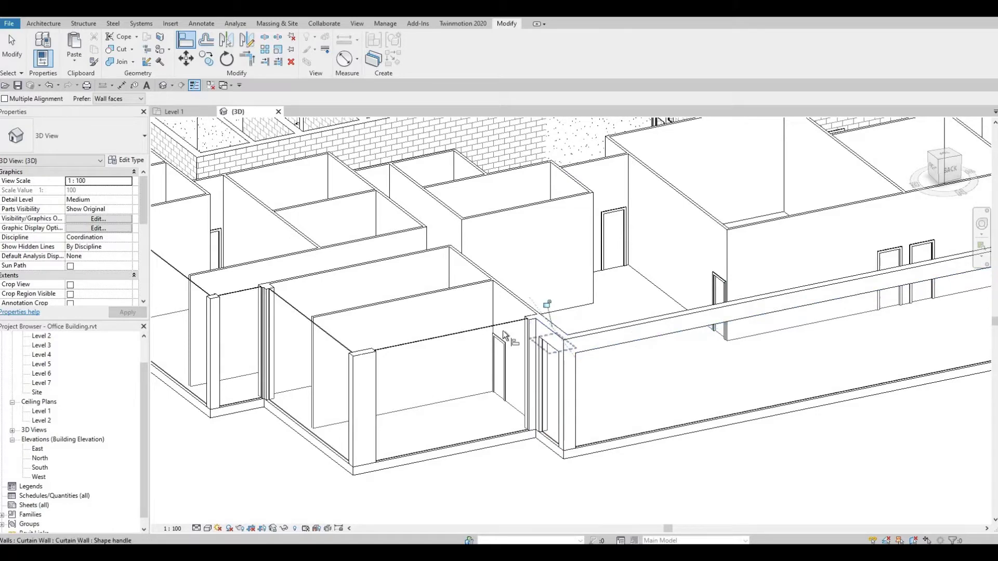
middle_click_drag(446, 332, 661, 328)
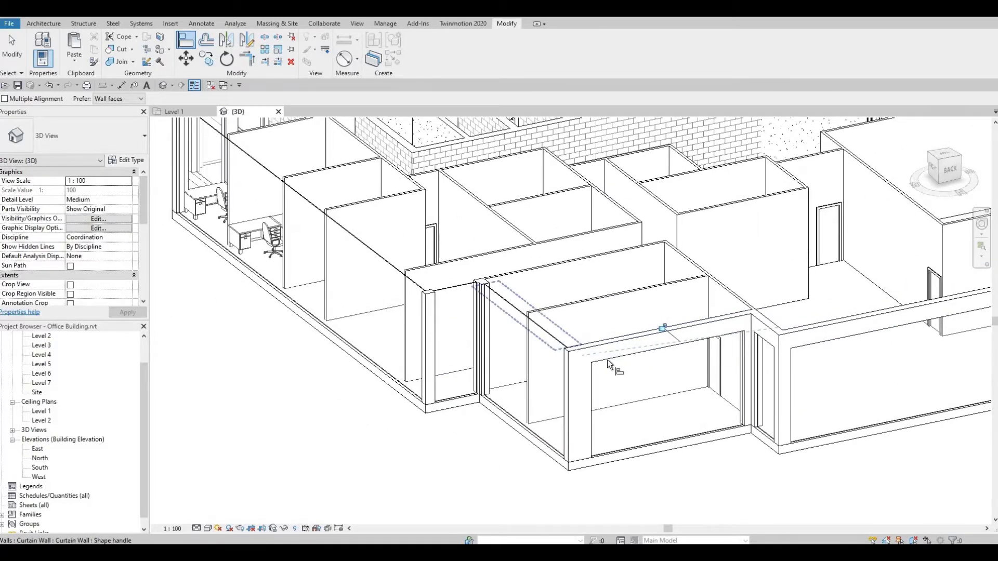
left_click(608, 360)
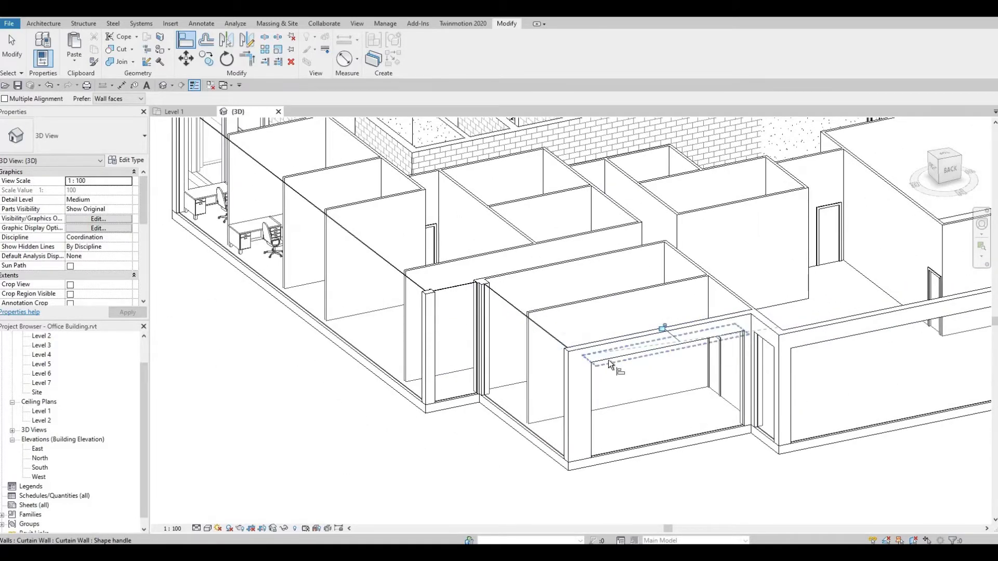
left_click(555, 345)
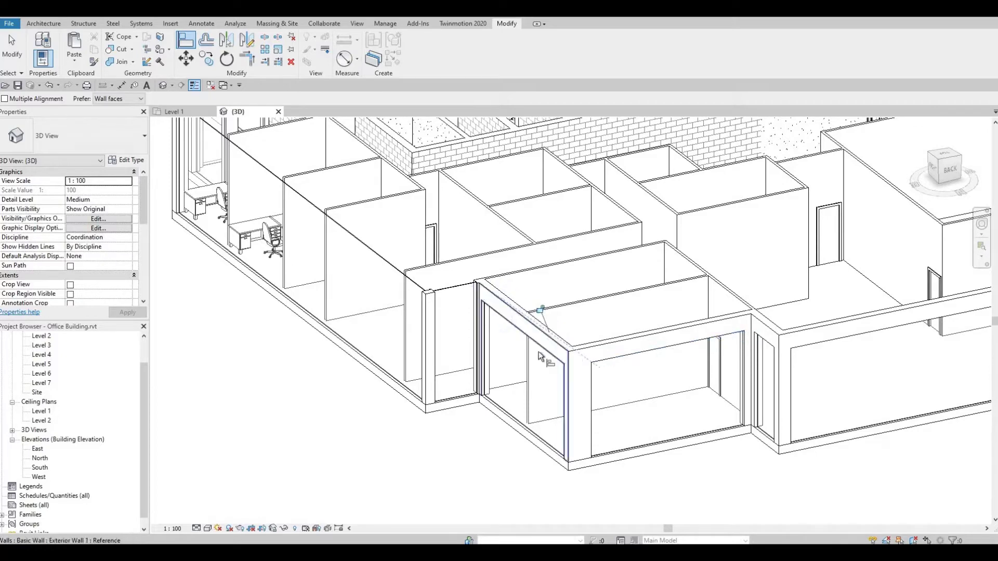
- Align the tops of the next short curtain wall and the long side curtain wall with the corner office curtain wall
middle_click_drag(492, 323, 563, 348)
left_click(565, 349)
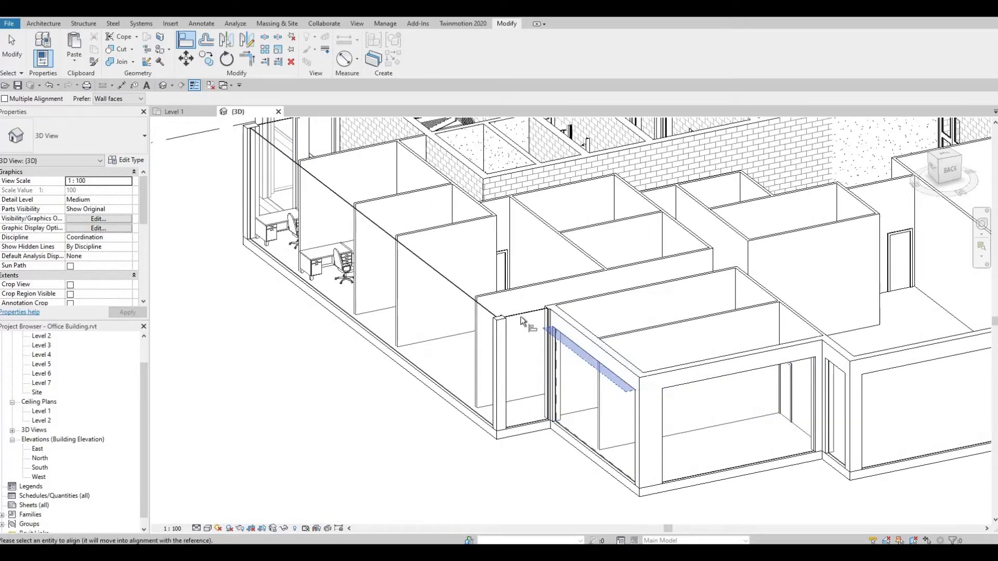
left_click(538, 338)
left_click(490, 318)
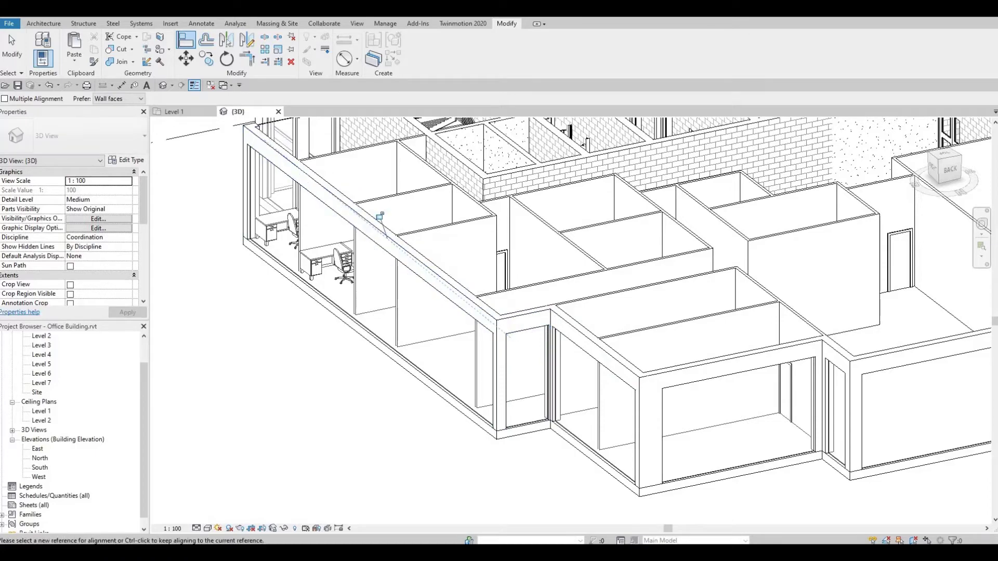
- Align the tops of the first two short curtain walls past the long side wall's far end with its curtain wall
middle_click_drag(287, 179, 733, 418)
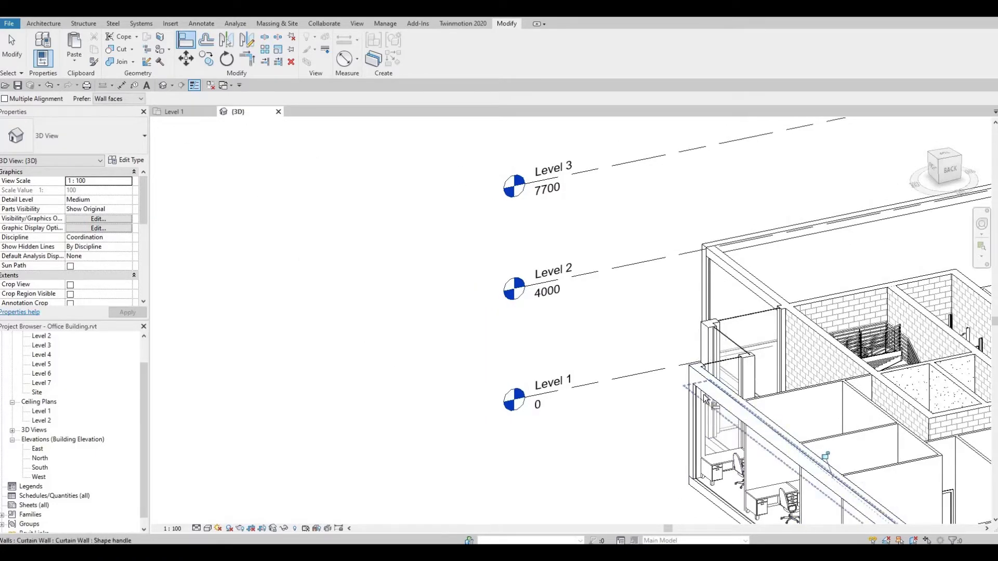
key("Escape")
middle_click_drag(683, 397, 728, 394, "shift")
key("l")
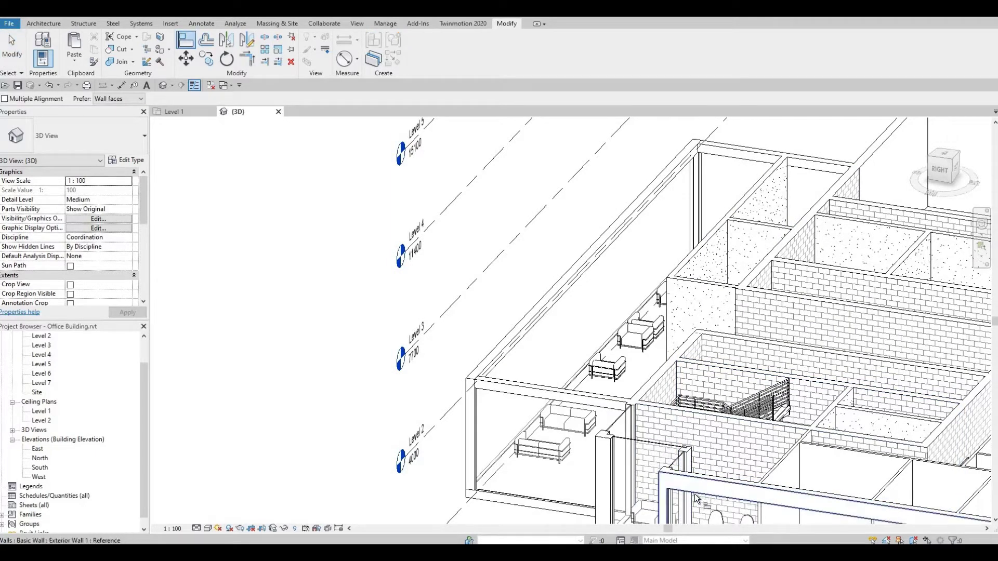
left_click(669, 454)
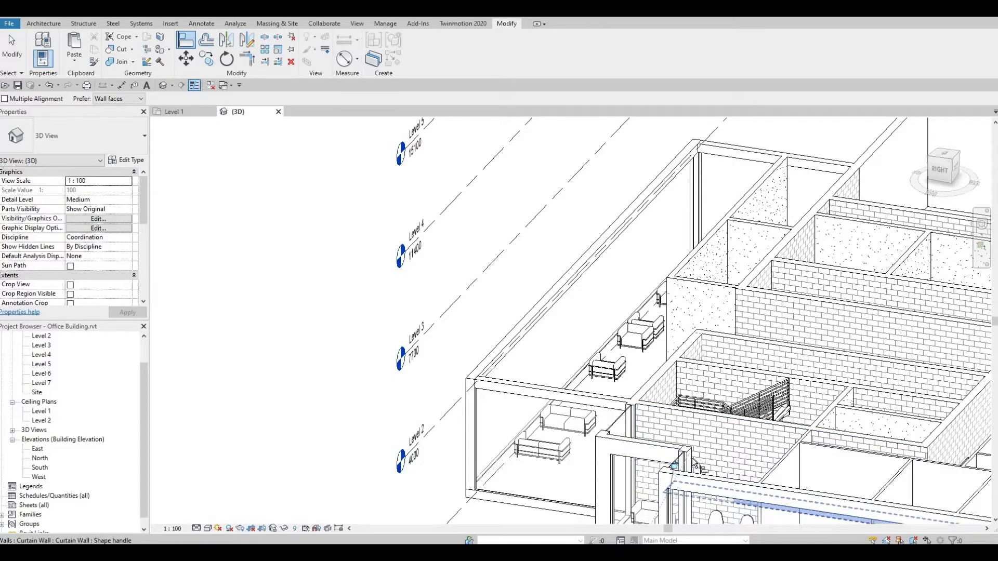
left_click(655, 471)
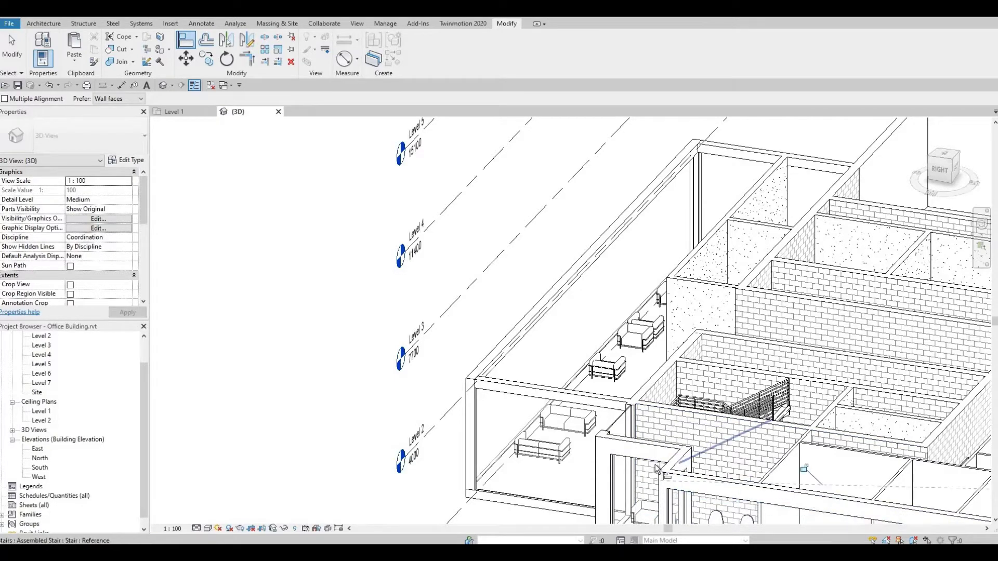
- Align the top of the remaining short curtain wall beside the lounge seating area with the adjoining short curtain wall, and finish aligning
middle_click_drag(749, 458, 730, 420, "shift")
left_click(729, 422)
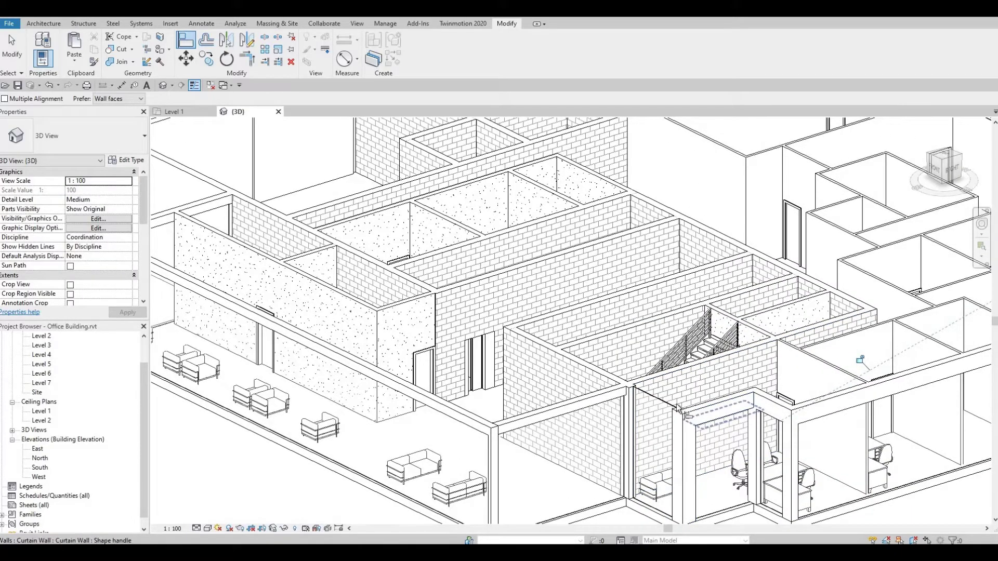
left_click(667, 408)
scroll(650, 377, "down", 3)
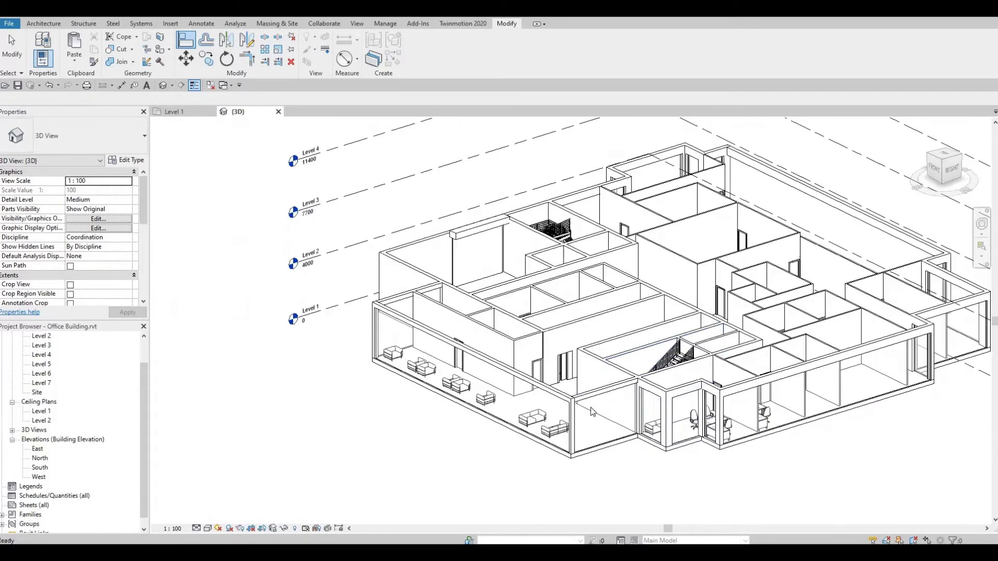
key("Escape")
key("Escape")
mouse_move(567, 400)
middle_mouse_down("shift")
mouse_move(668, 371)
mouse_move(623, 370)
mouse_move(653, 361)
middle_mouse_up("shift")
scroll(653, 362, "down", 1)
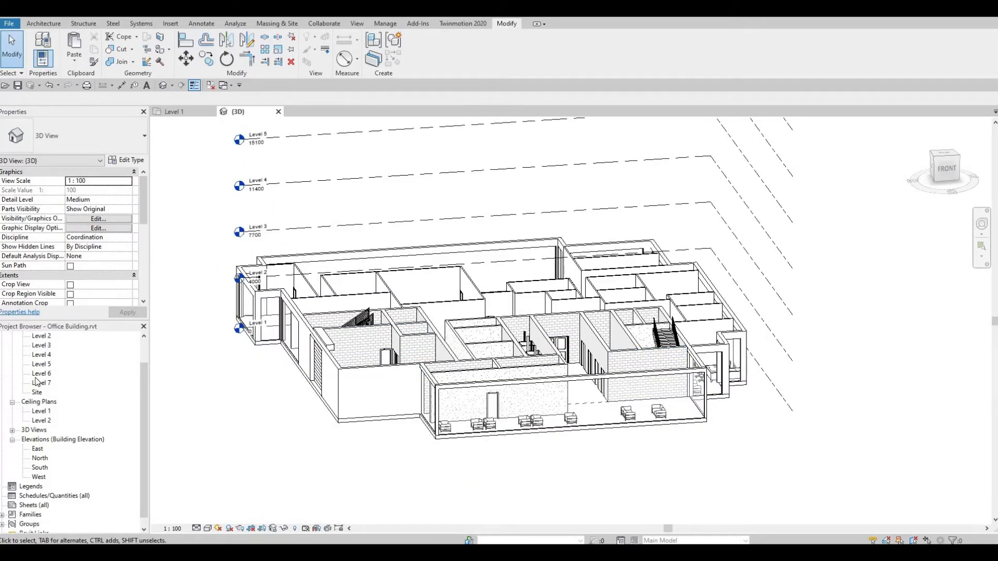
- Select the whole building layout on the Level 1 floor plan and group it, keeping the default model and detail group names
scroll(40, 360, "up", 1)
double_click(41, 356)
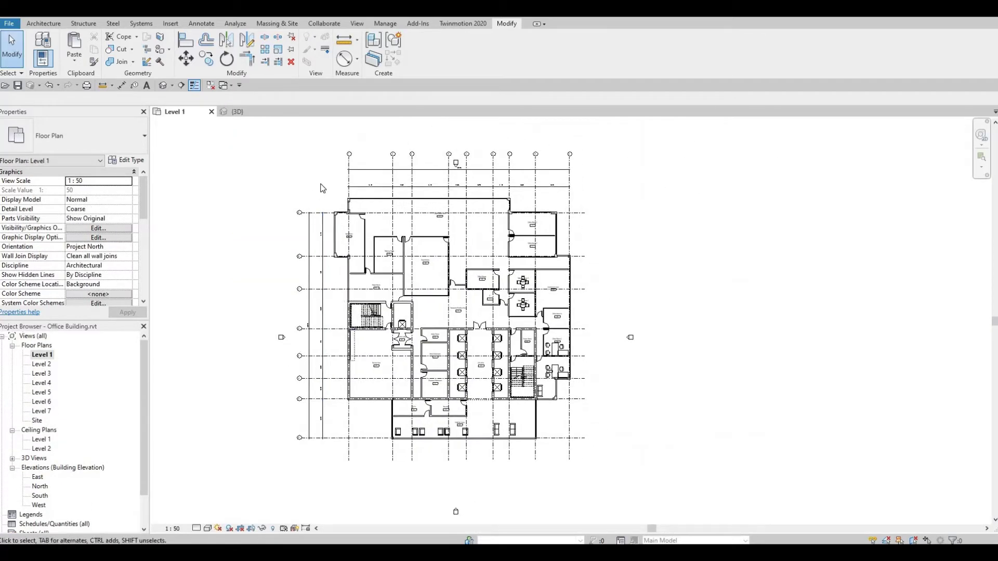
scroll(329, 198, "up", 2)
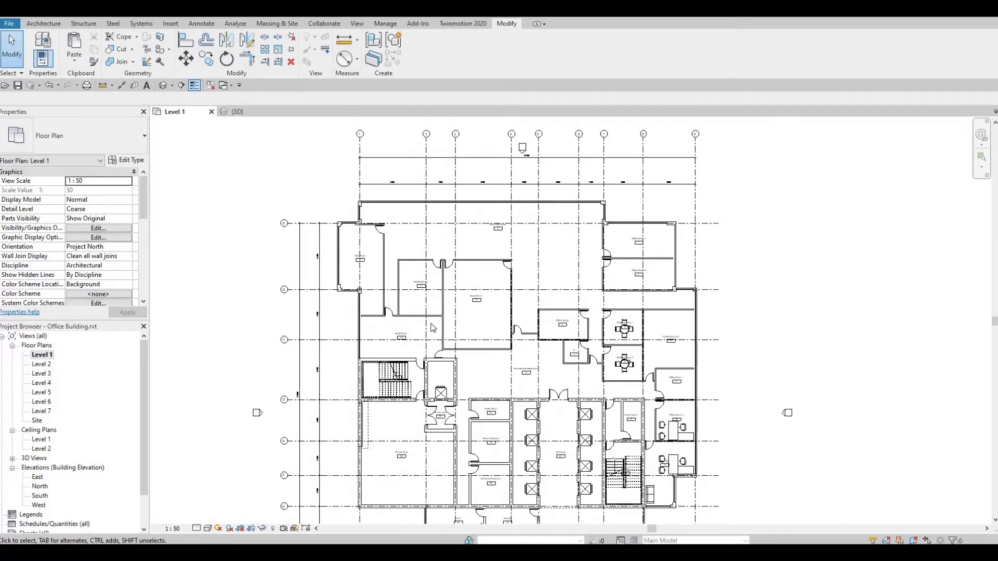
left_click_drag(330, 196, 682, 427)
scroll(689, 485, "down", 2)
scroll(688, 488, "down", 2)
middle_click_drag(682, 428, 680, 432)
left_click_drag(682, 428, 680, 434)
scroll(680, 434, "up", 1)
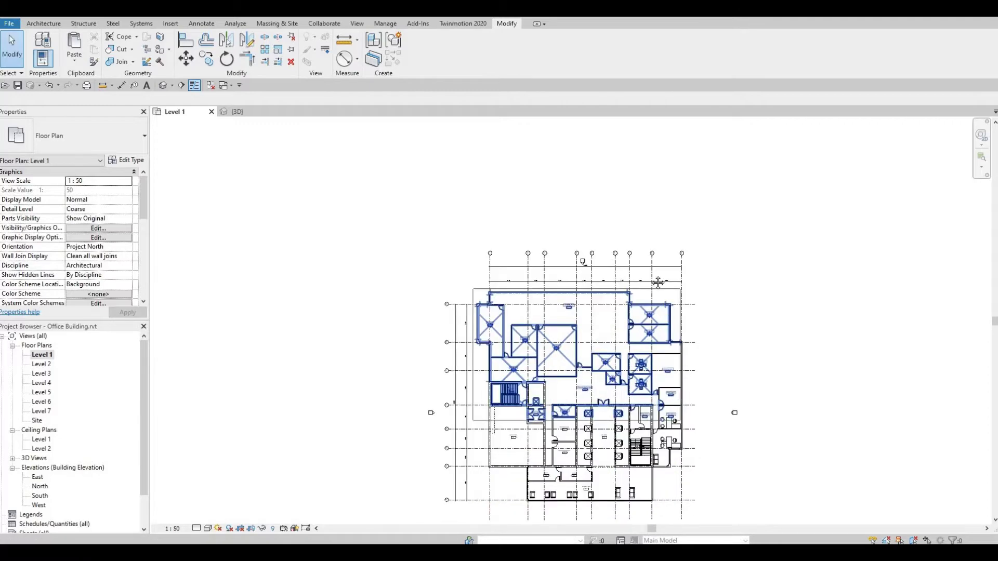
middle_click_drag(680, 435, 650, 302)
left_click_drag(680, 435, 650, 303)
middle_click_drag(650, 303, 648, 291)
left_click_drag(649, 303, 665, 374)
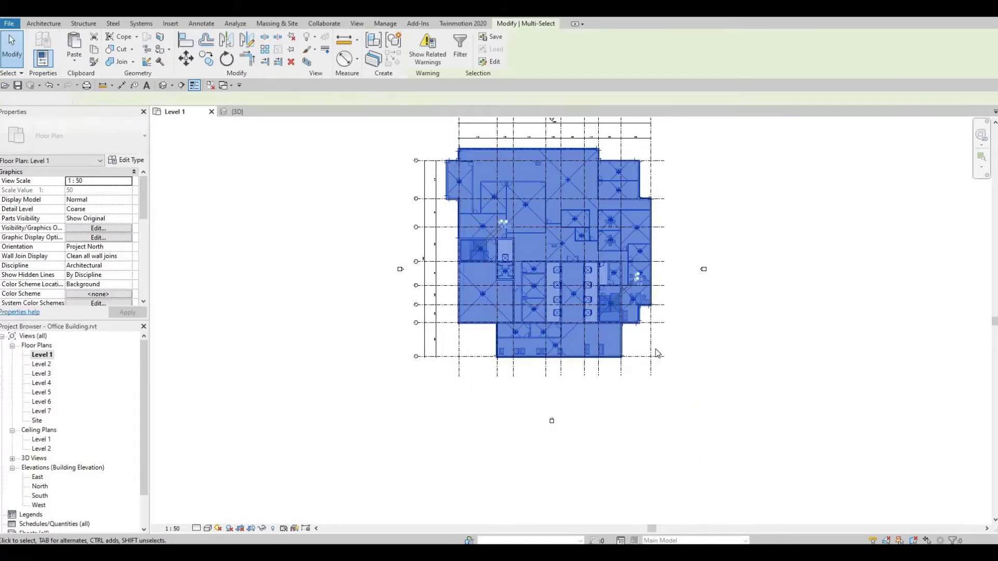
scroll(596, 234, "up", 3)
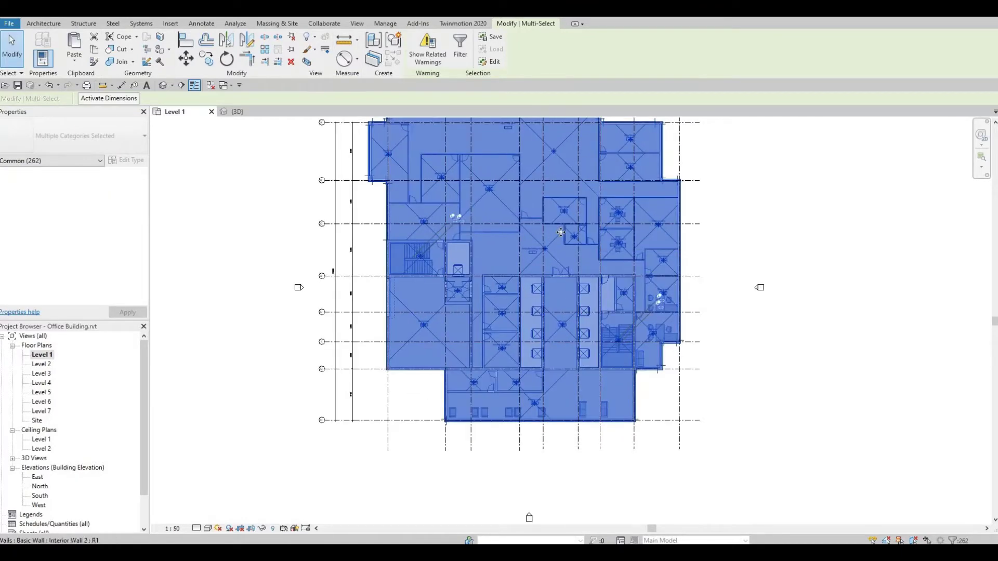
middle_click_drag(541, 257, 532, 341)
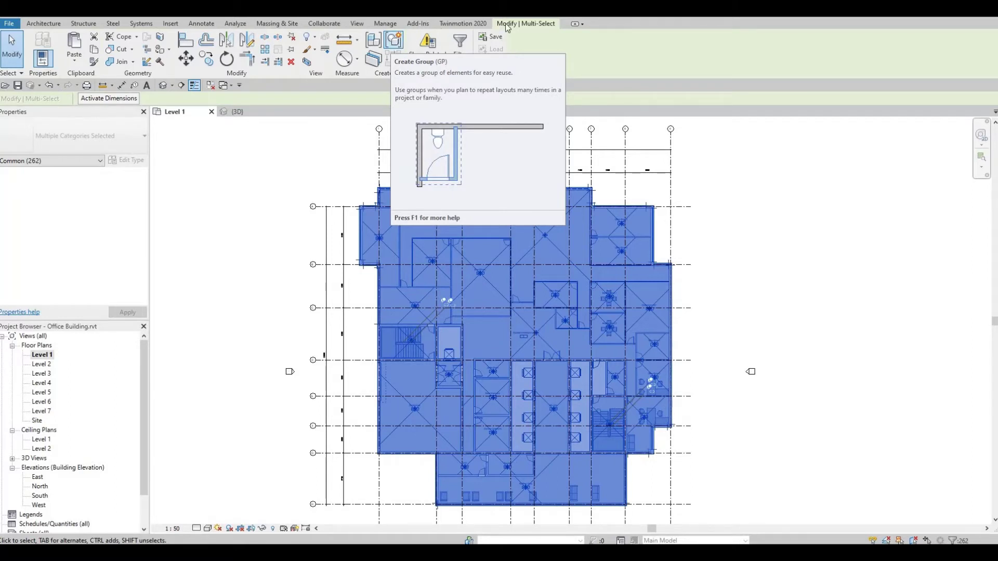
left_click(392, 44)
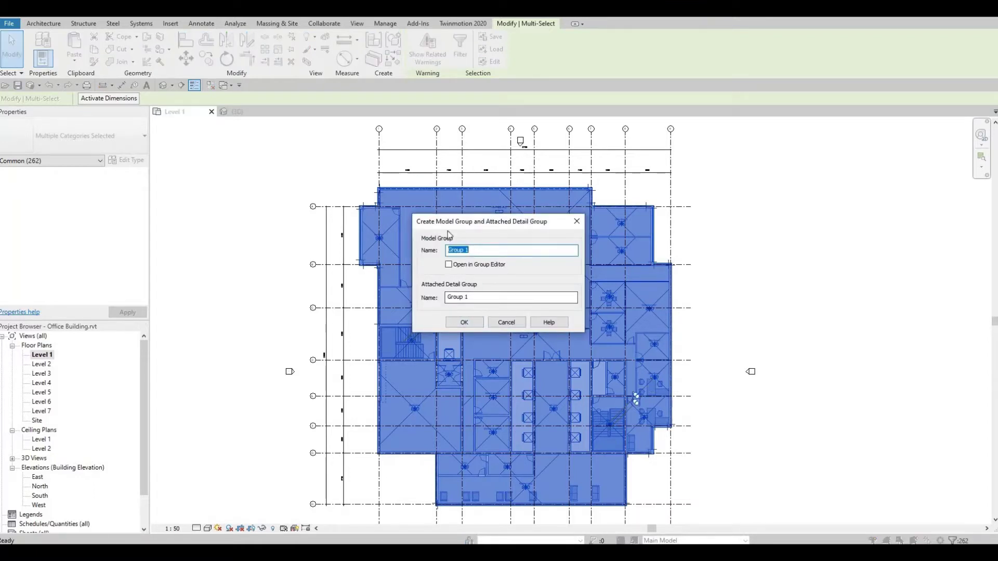
left_click(461, 323)
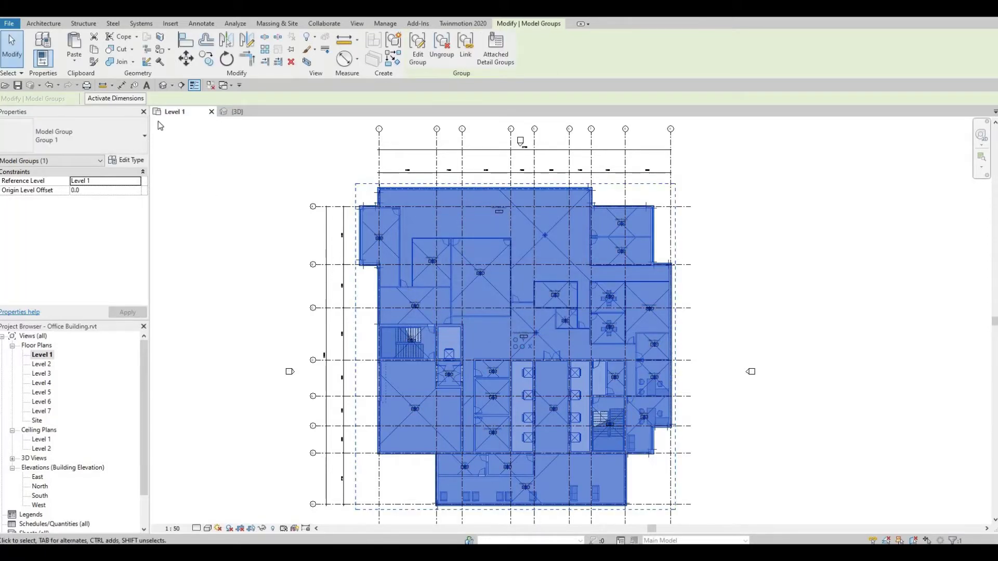
- Copy the Level 1 group and paste it aligned to Level 2, dismissing the railing warning
left_click(93, 50)
left_click(73, 62)
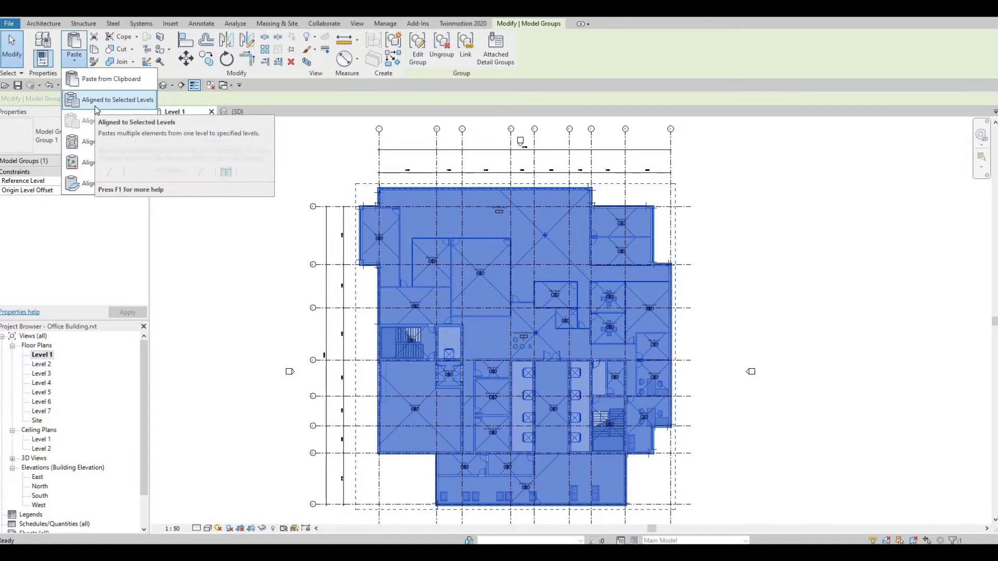
left_click(96, 108)
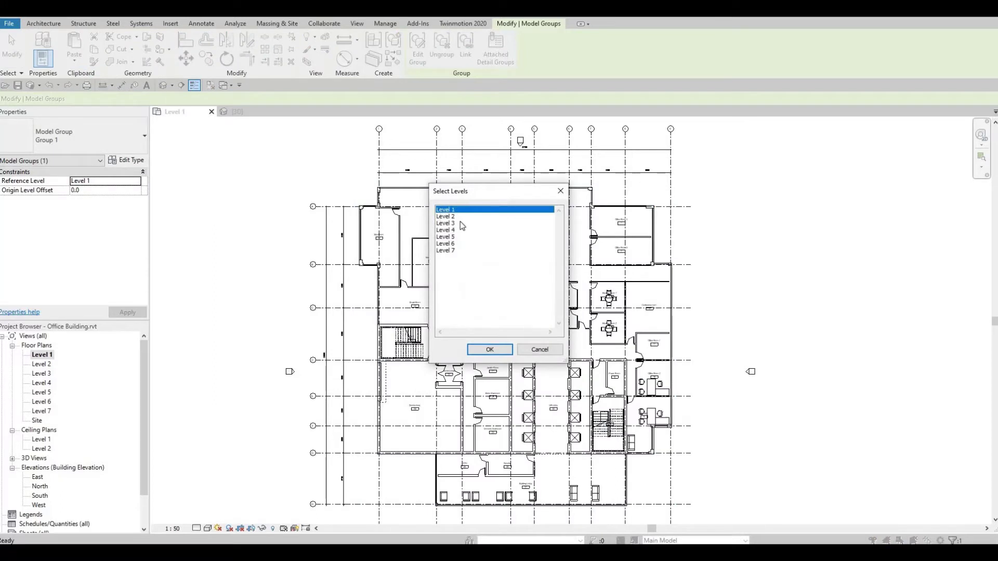
left_click(460, 218)
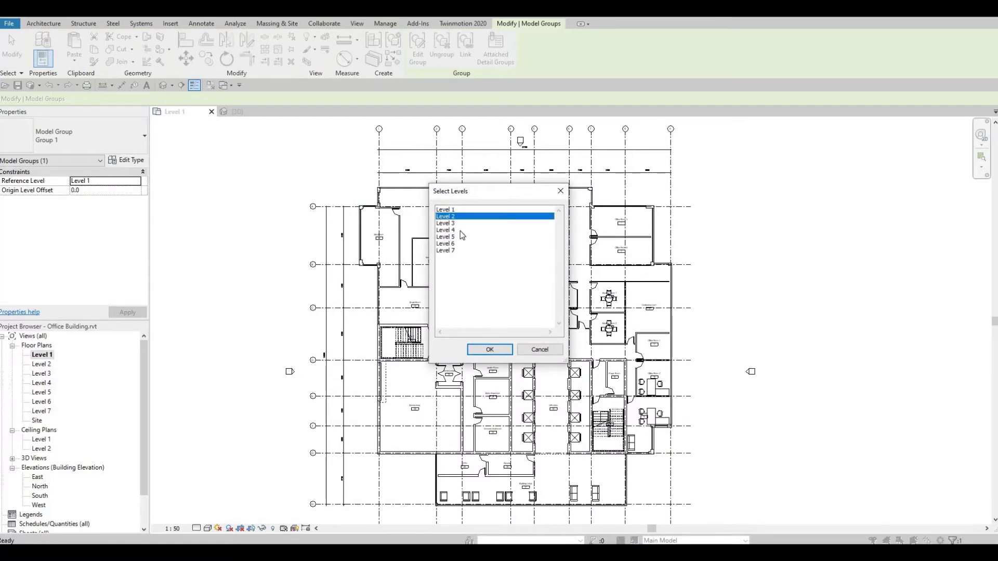
left_click(480, 348)
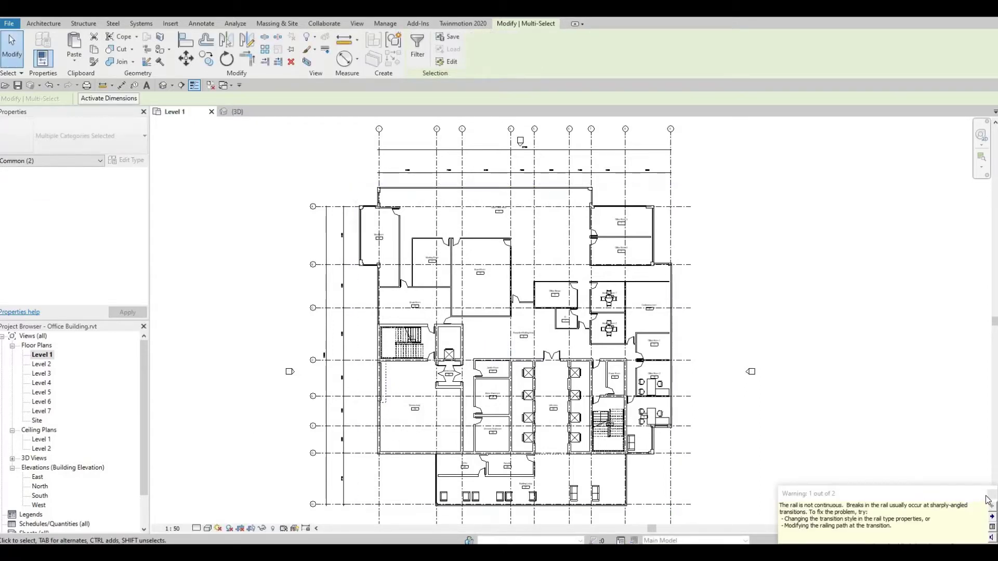
left_click(991, 495)
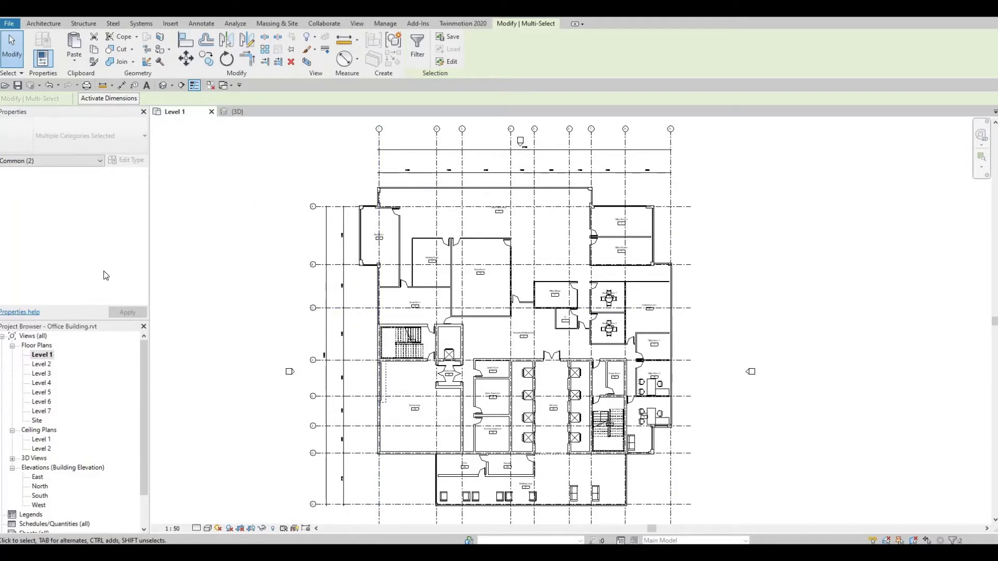
- Examine the pasted Level 2 floor and its walls in the 3D view
left_click(162, 86)
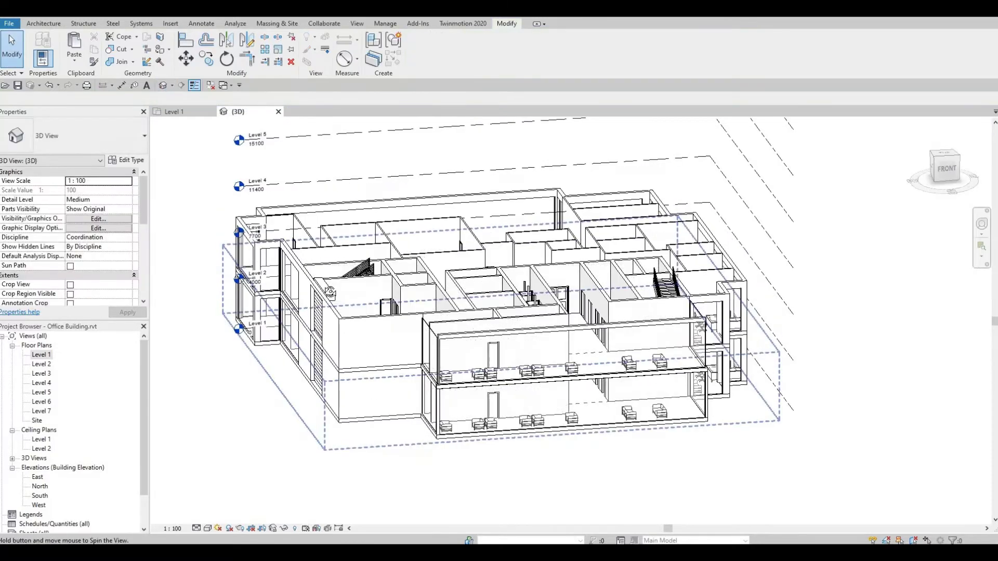
middle_click_drag(364, 312, 407, 333, "shift")
scroll(407, 333, "up", 3)
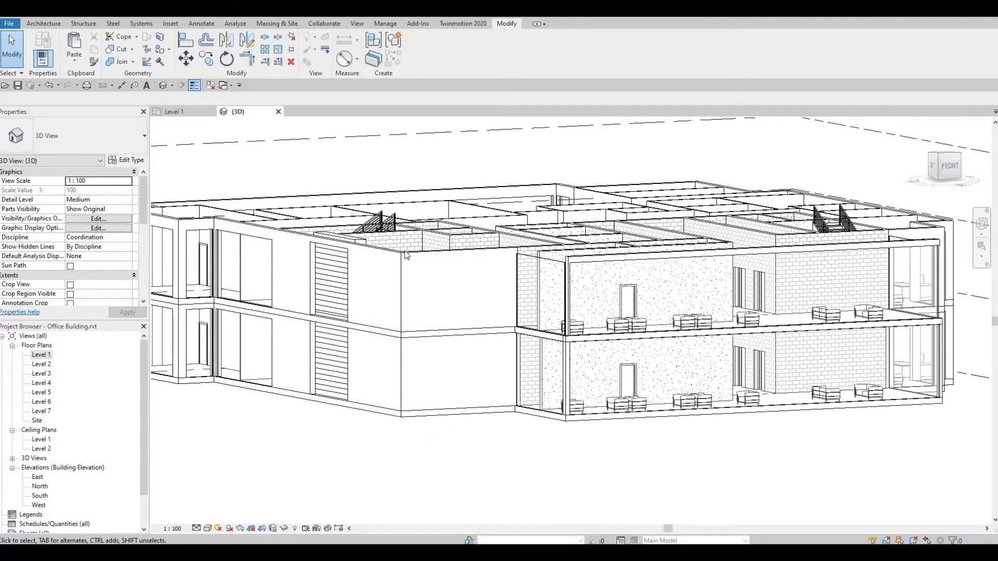
scroll(424, 258, "down", 2)
scroll(441, 289, "down", 4)
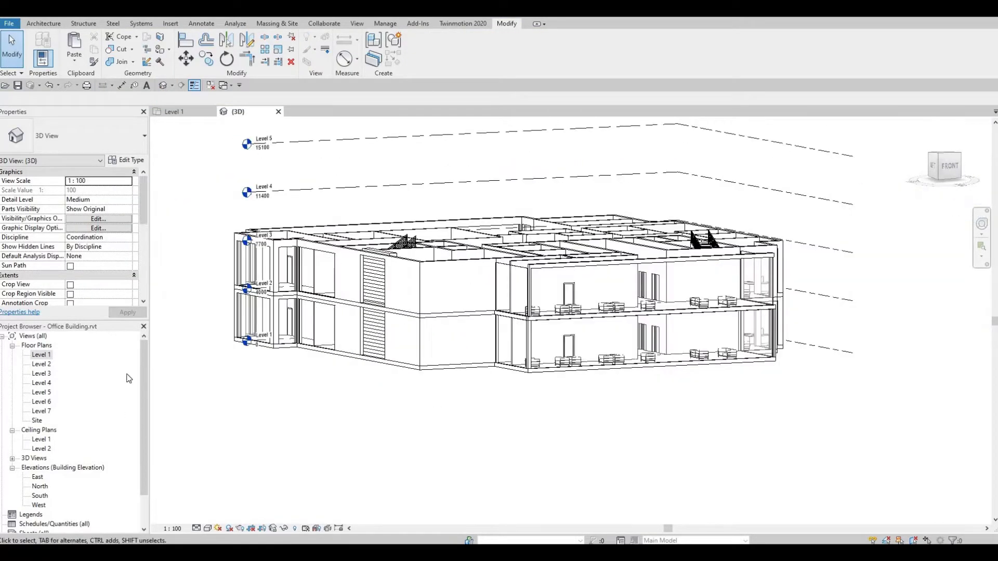
- Examine in the South elevation how the wall tops of both floors line up with the Level 2 and Level 3 lines
double_click(40, 496)
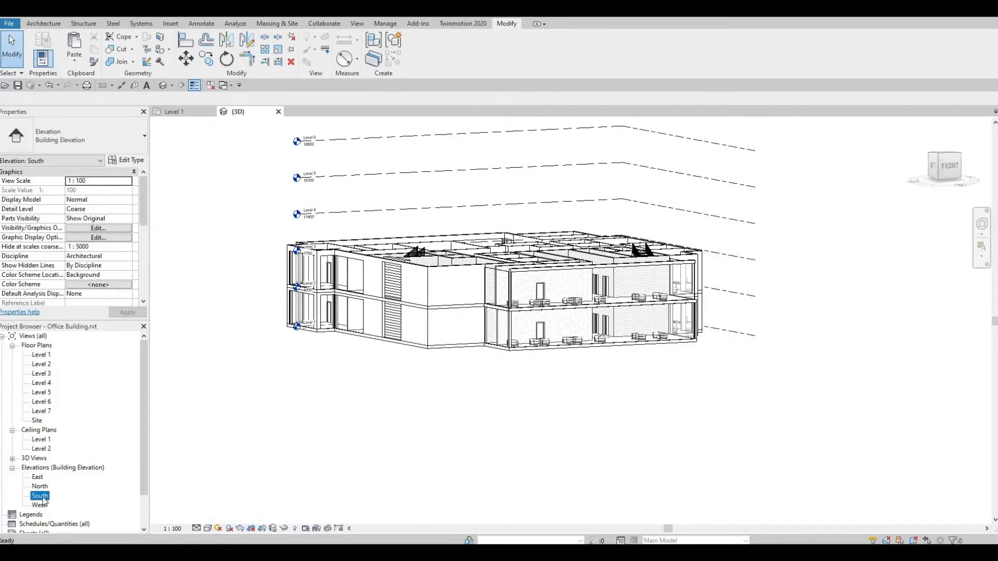
middle_click_drag(471, 330, 445, 241)
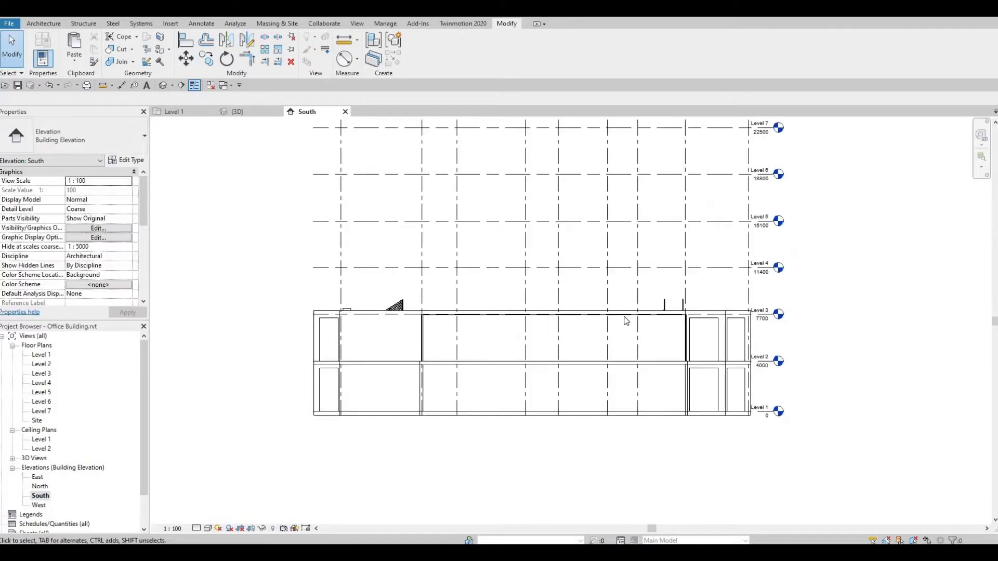
scroll(626, 314, "up", 4)
middle_click_drag(626, 314, 558, 291)
scroll(743, 292, "up", 2)
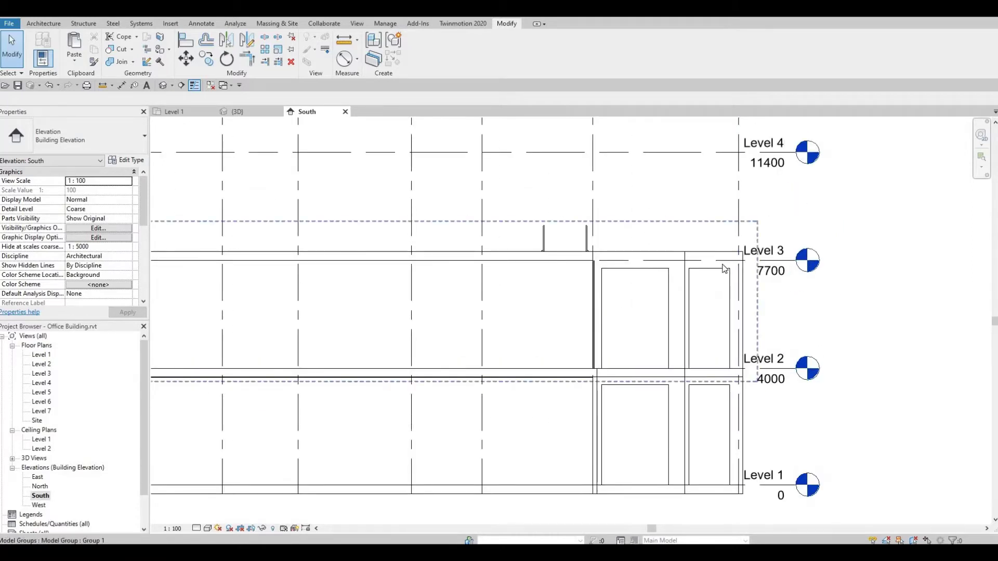
scroll(728, 263, "up", 1)
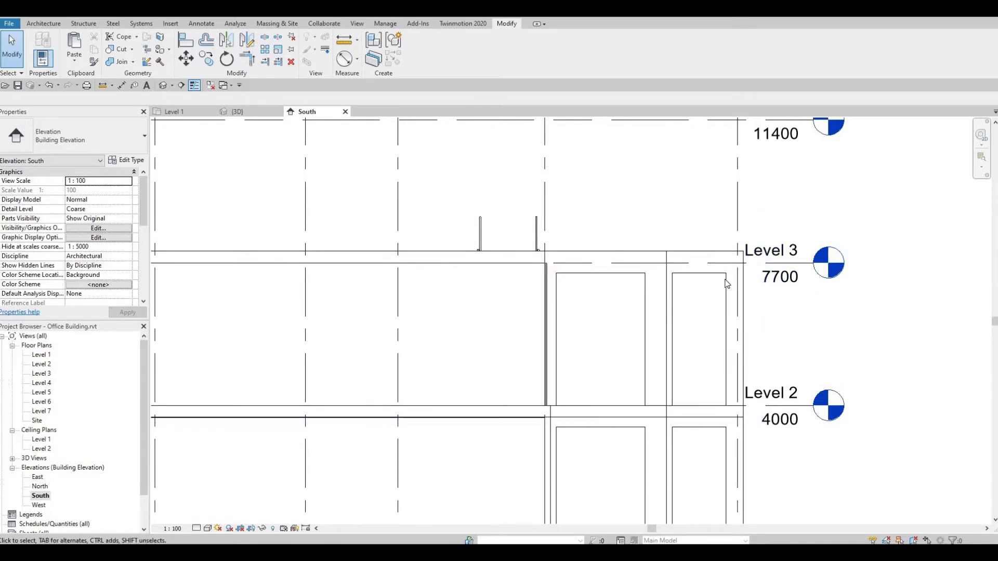
middle_click_drag(753, 404, 779, 301)
scroll(780, 301, "down", 1)
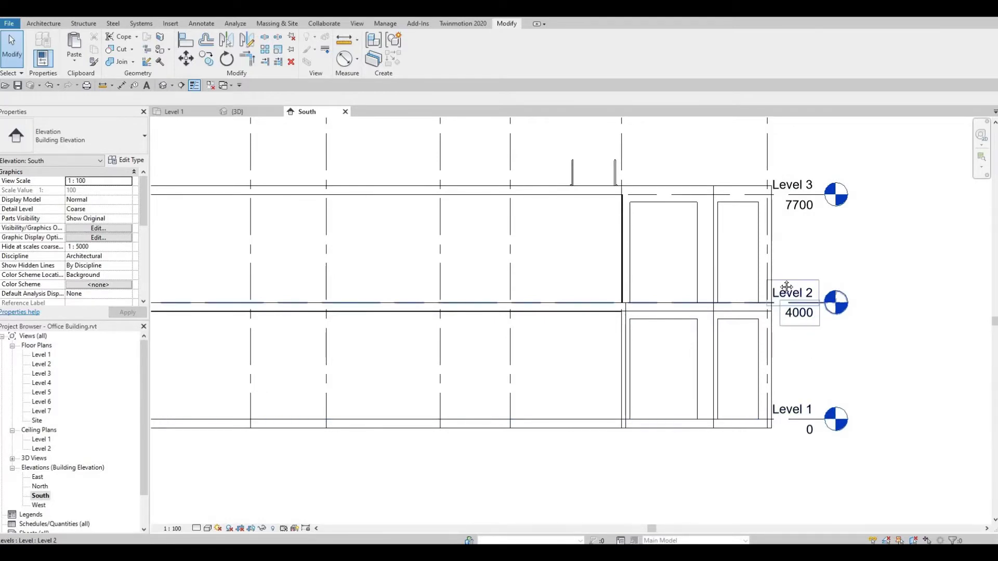
middle_click_drag(780, 241, 776, 290)
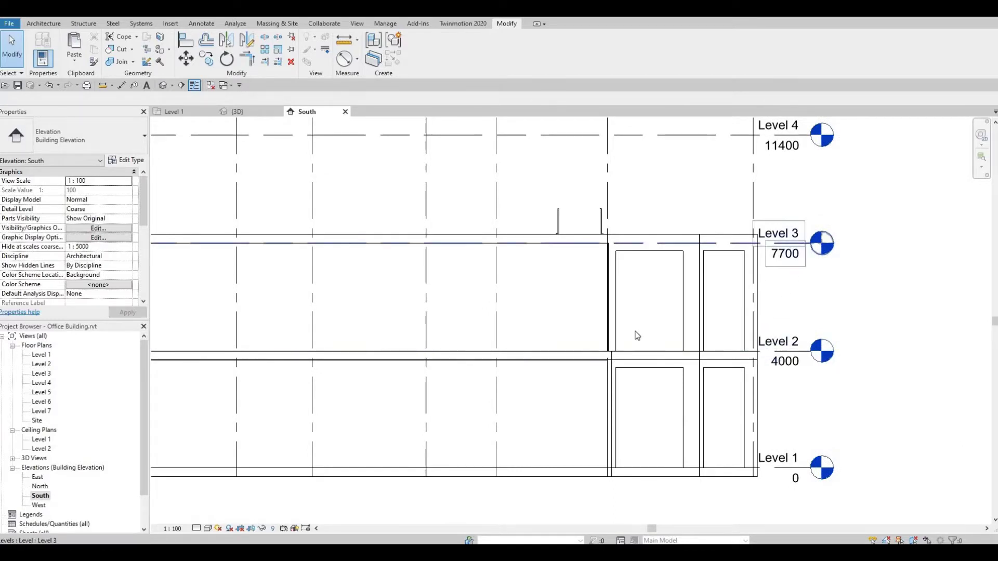
- Ungroup the copied Level 2 model group in the South elevation
scroll(702, 270, "down", 2)
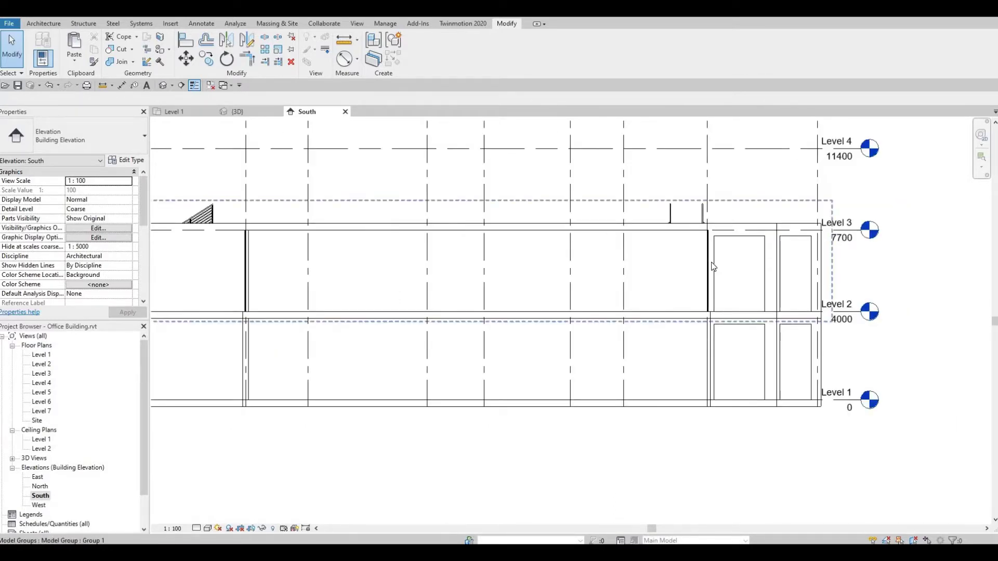
left_click(650, 265)
left_click(441, 60)
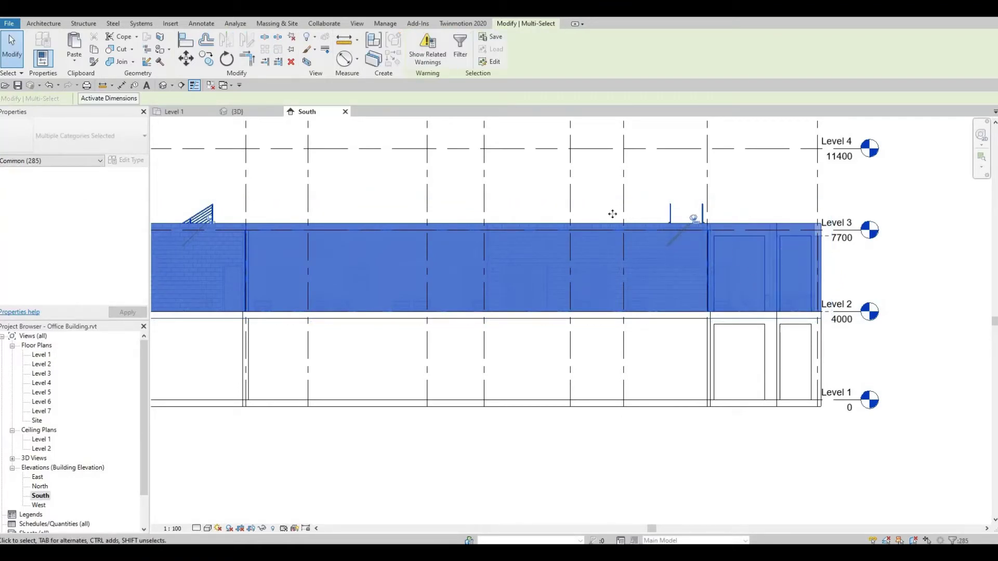
middle_click_drag(584, 263, 792, 270)
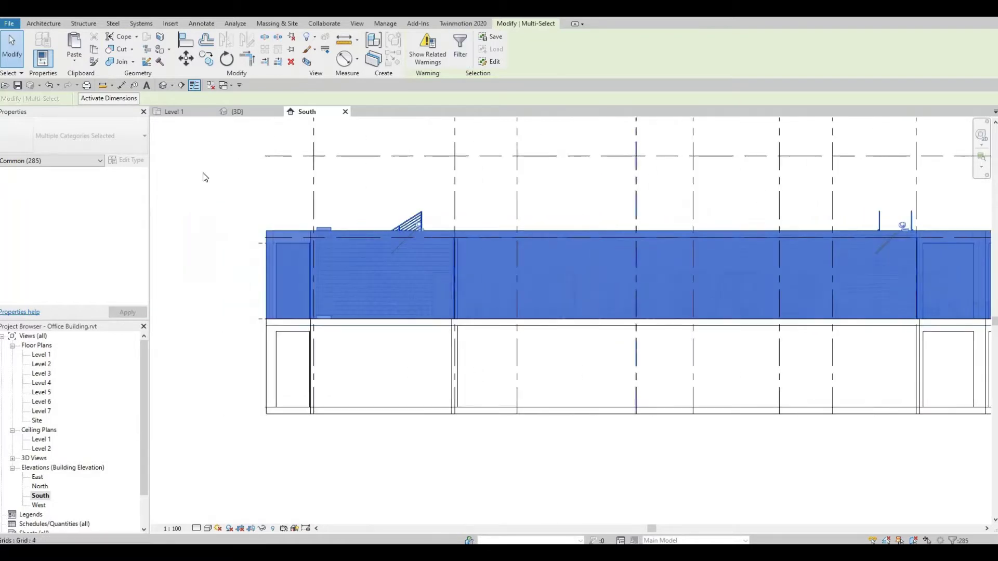
- Delete the front exterior wall of the Level 2 service area in the 3D view
left_click(238, 111)
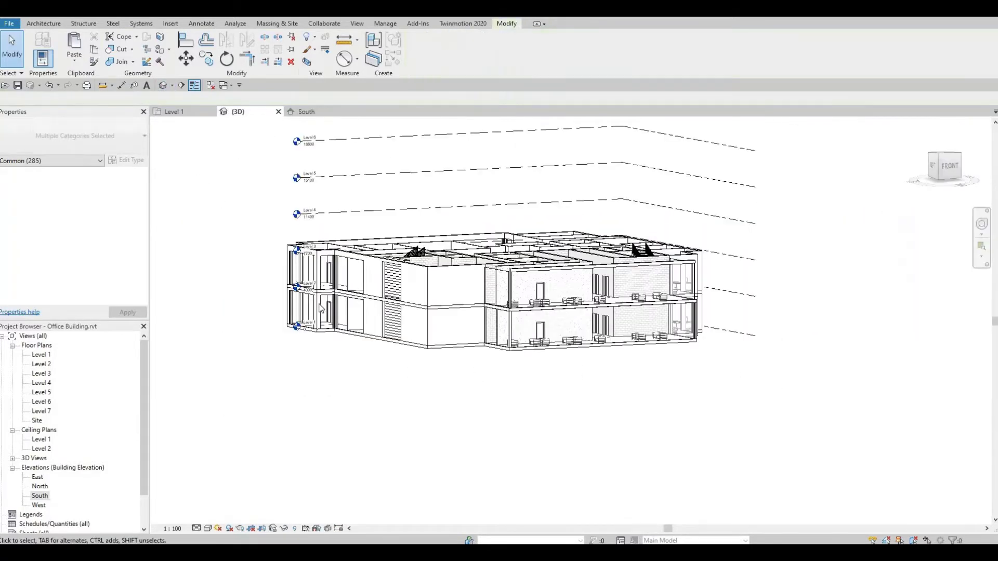
middle_click_drag(312, 378, 403, 314, "shift")
scroll(402, 316, "up", 5)
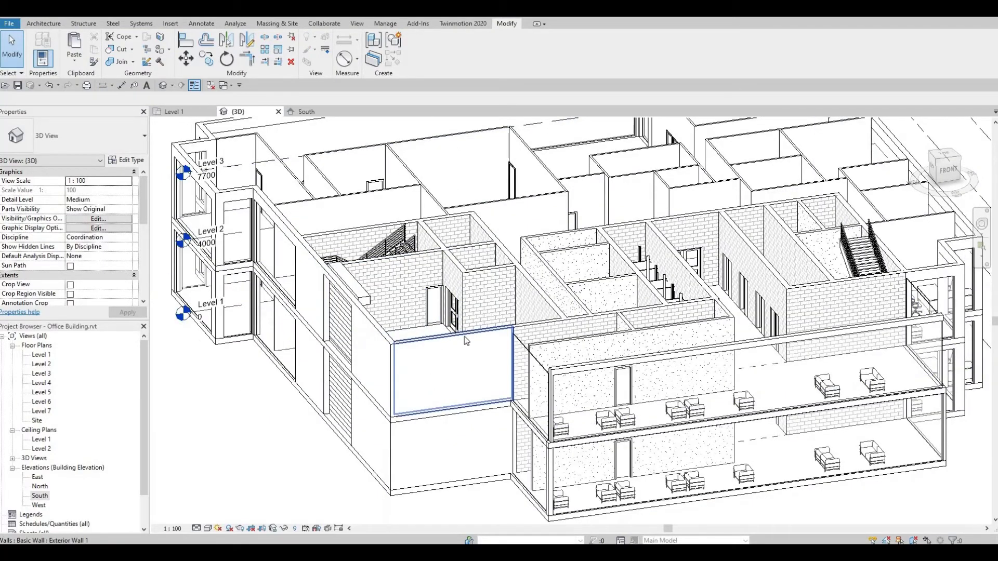
middle_click_drag(596, 344, 606, 339, "shift")
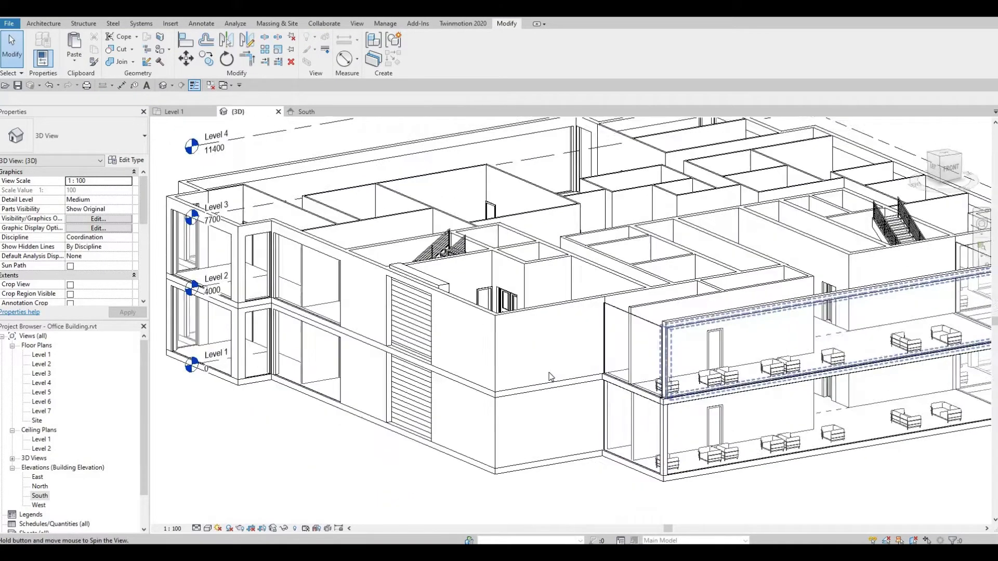
middle_click_drag(552, 372, 494, 456, "shift")
middle_click_drag(469, 376, 491, 361)
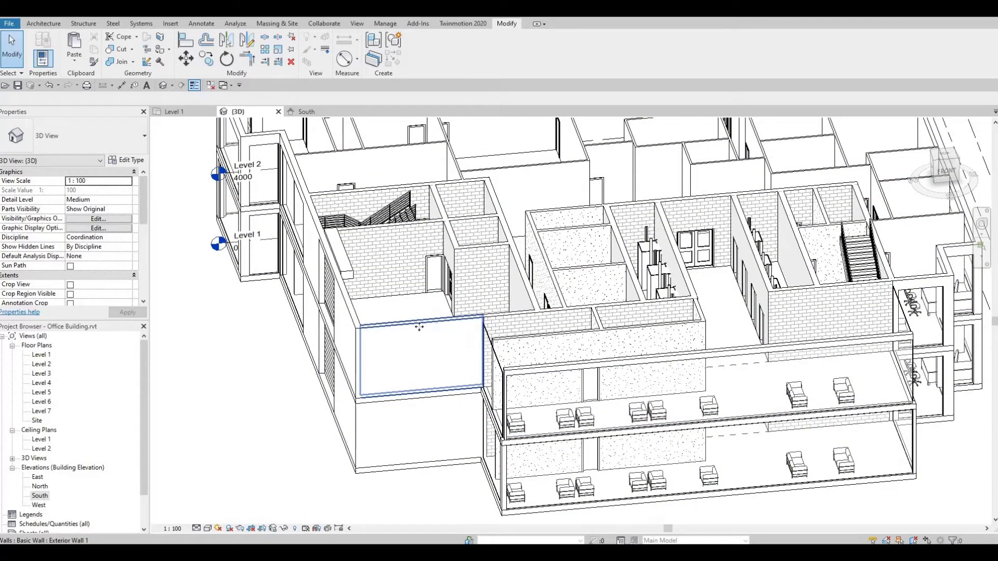
left_click(418, 329)
key("Delete")
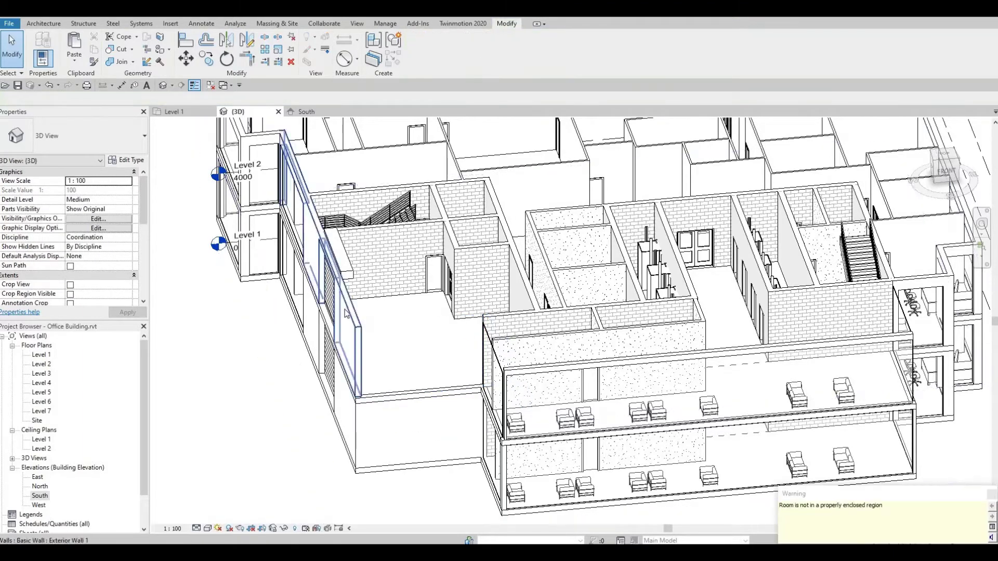
- Delete the Level 2 overhead rolling door from the side exterior wall of the service area
middle_click_drag(340, 366, 336, 284, "shift")
left_click(335, 284)
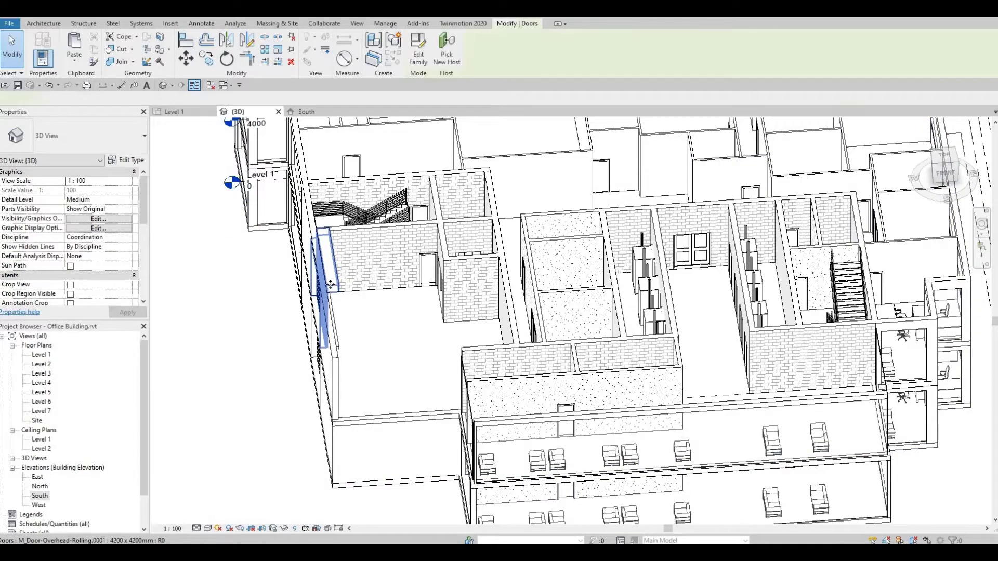
key("Delete")
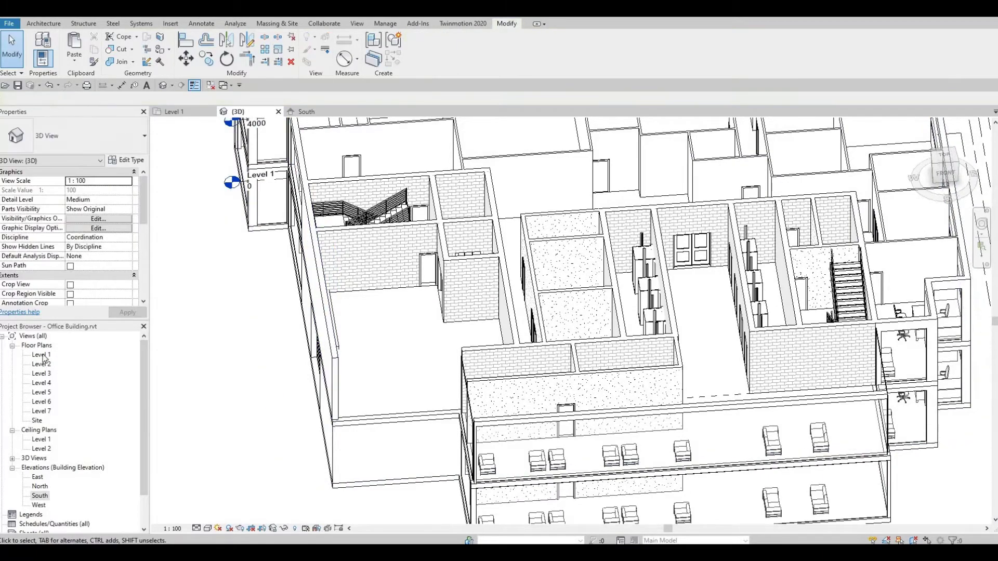
- Open the Level 2 floor plan and ungroup the remaining model group referenced to Level 1
double_click(41, 355)
scroll(418, 413, "up", 7)
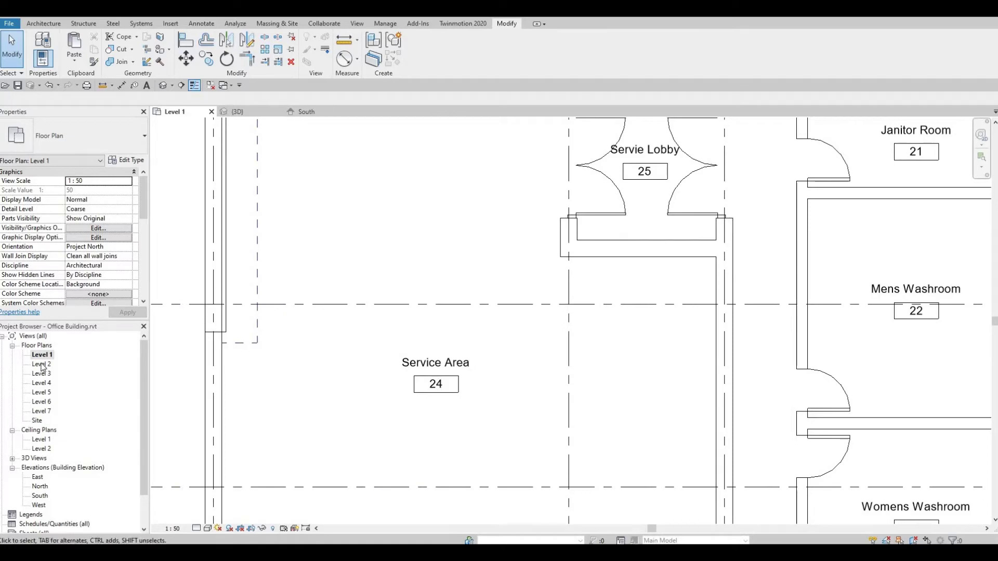
double_click(42, 365)
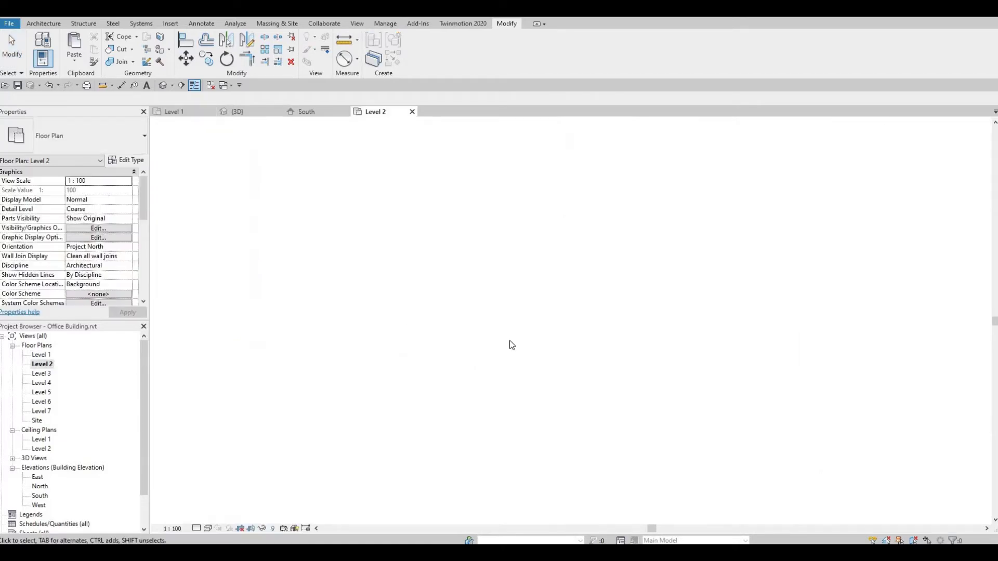
scroll(430, 344, "up", 3)
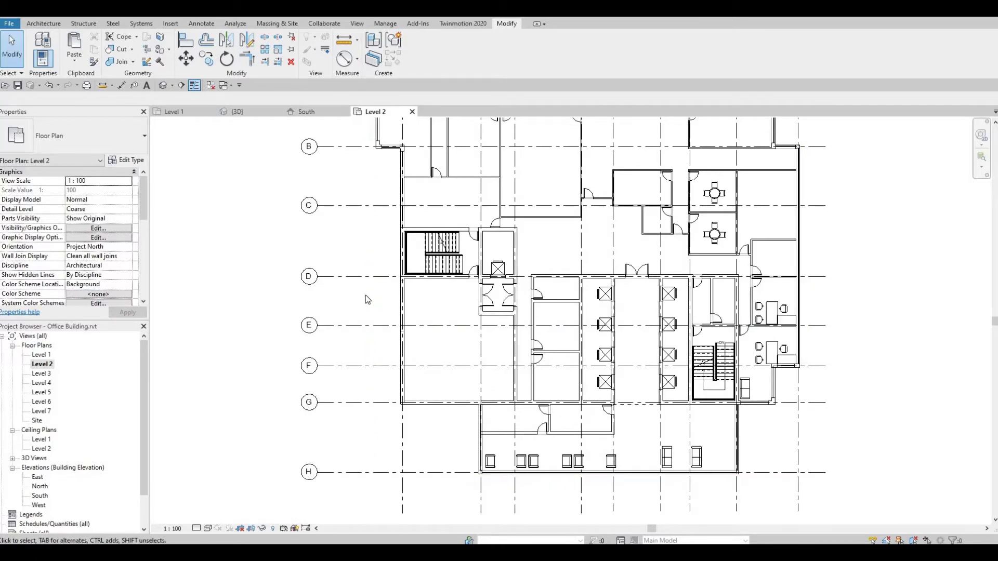
left_click(400, 295)
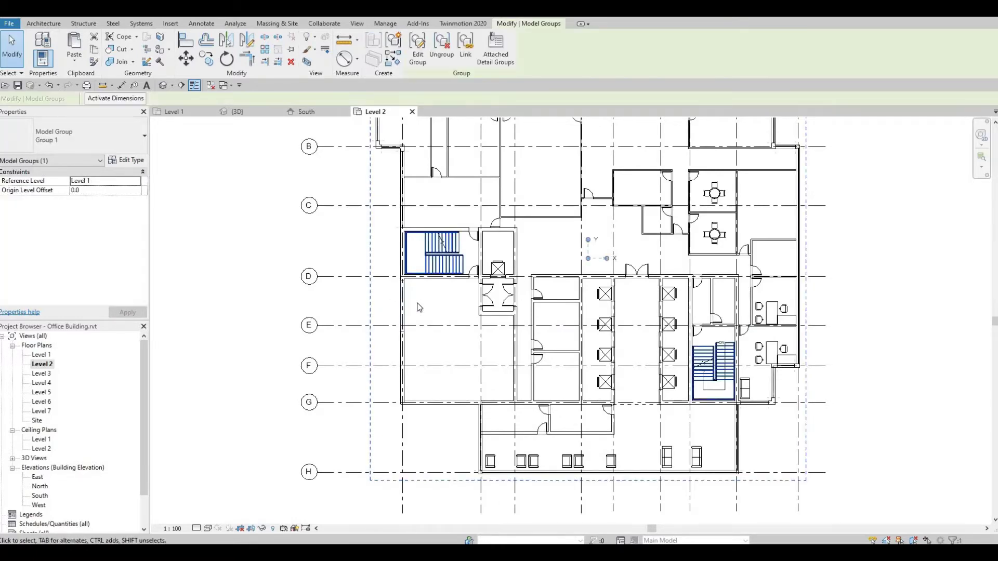
middle_click_drag(439, 206, 389, 269)
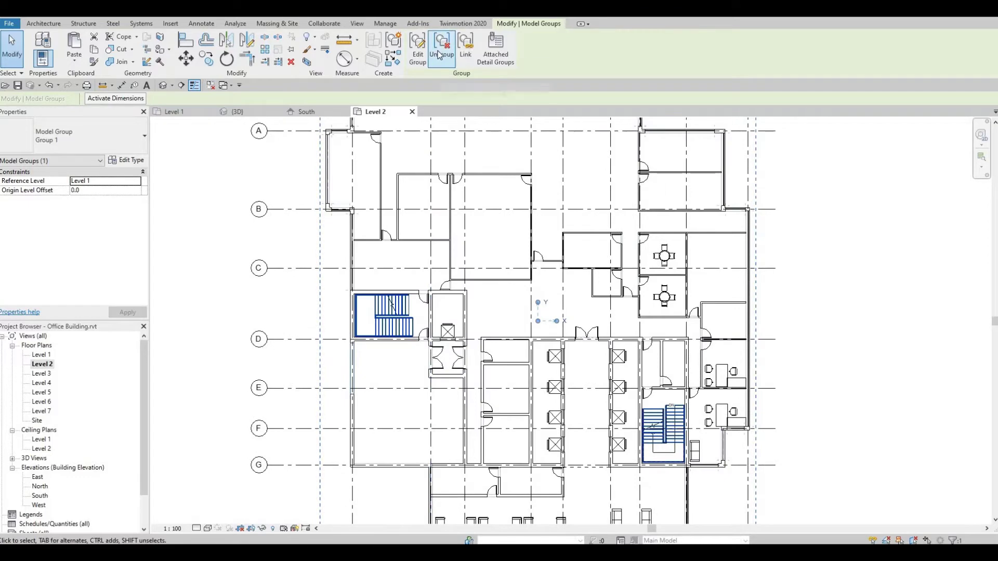
left_click(440, 53)
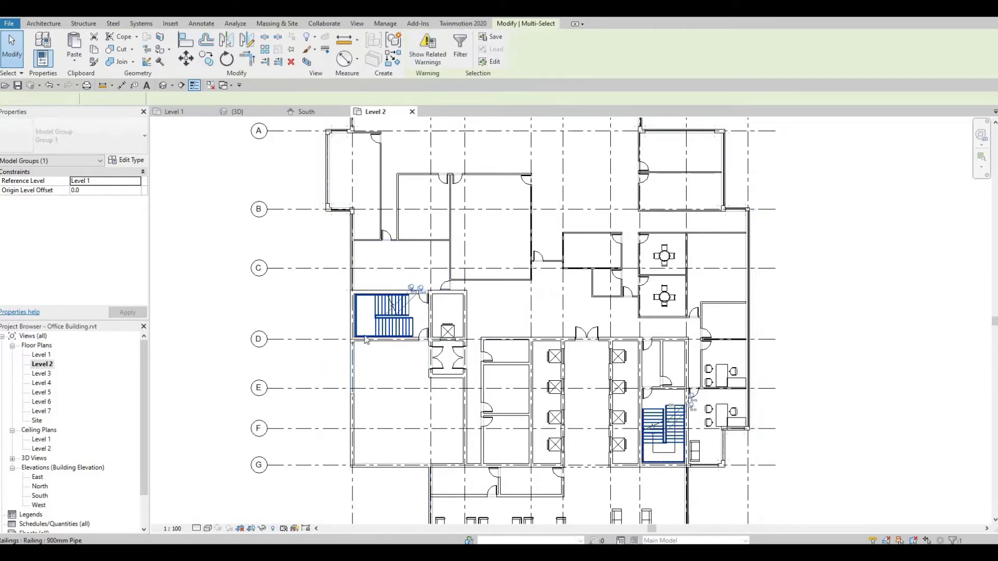
key("Escape")
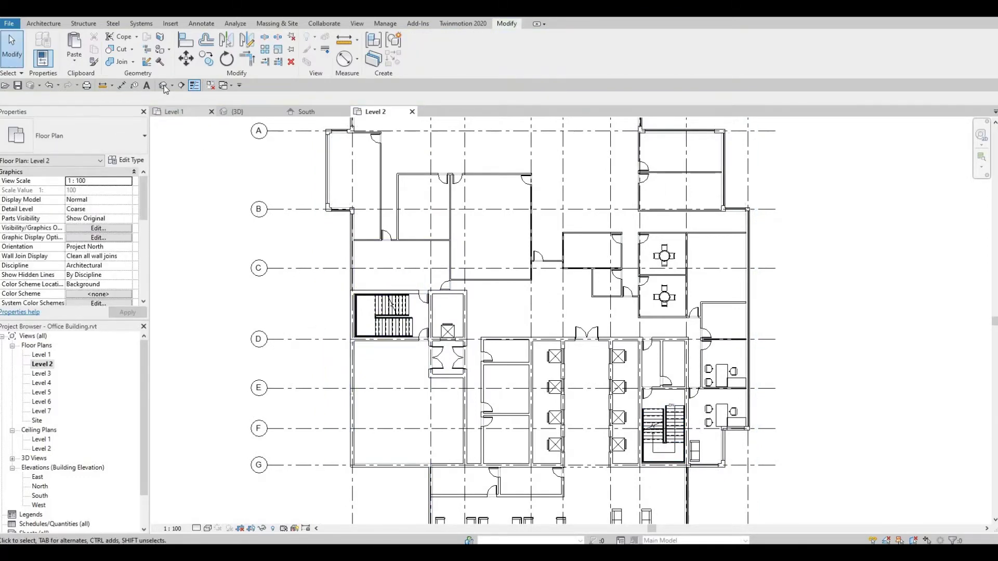
- Trim the Level 2 side exterior wall in 3D to a corner with the brick wall between the stairwell and the service area
left_click(163, 85)
scroll(336, 150, "up", 4)
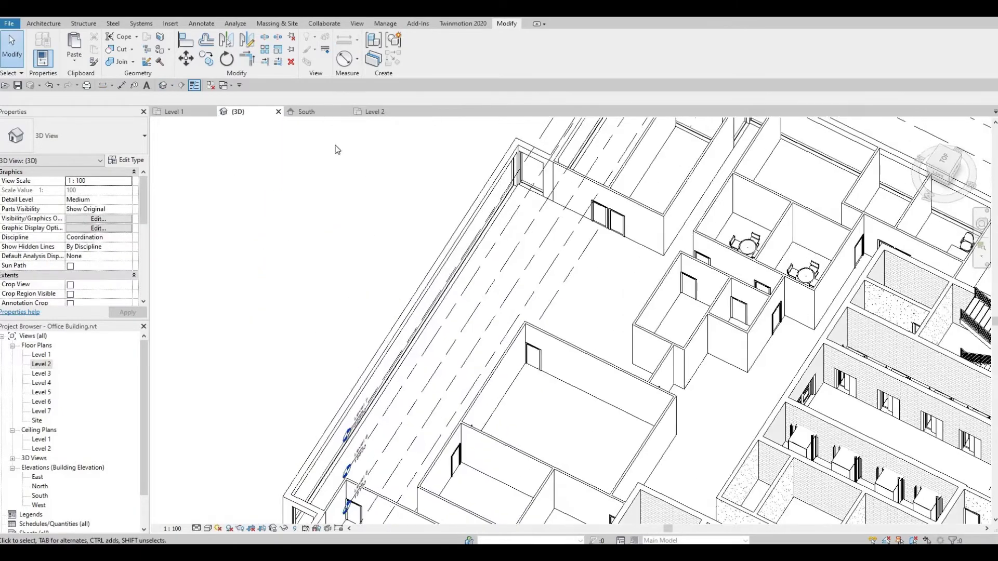
middle_click_drag(603, 457, 396, 186)
middle_click_drag(615, 484, 581, 336)
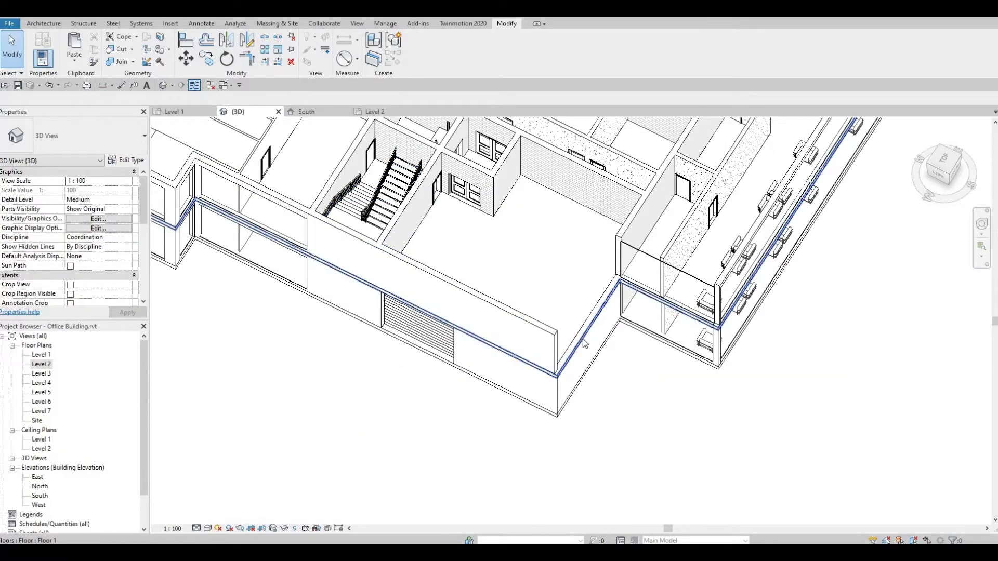
middle_click_drag(384, 232, 391, 261)
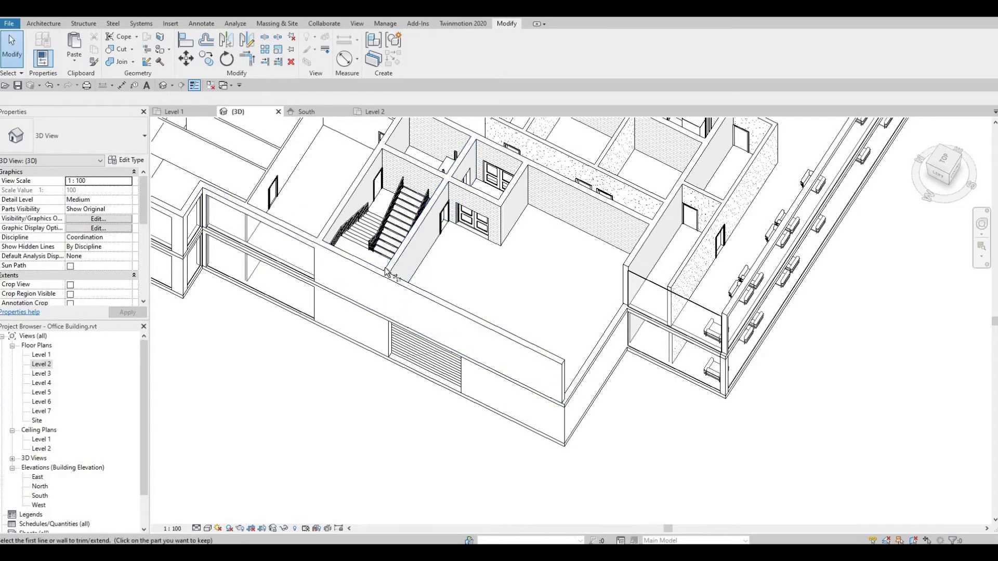
key("t")
key("r")
left_click(383, 275)
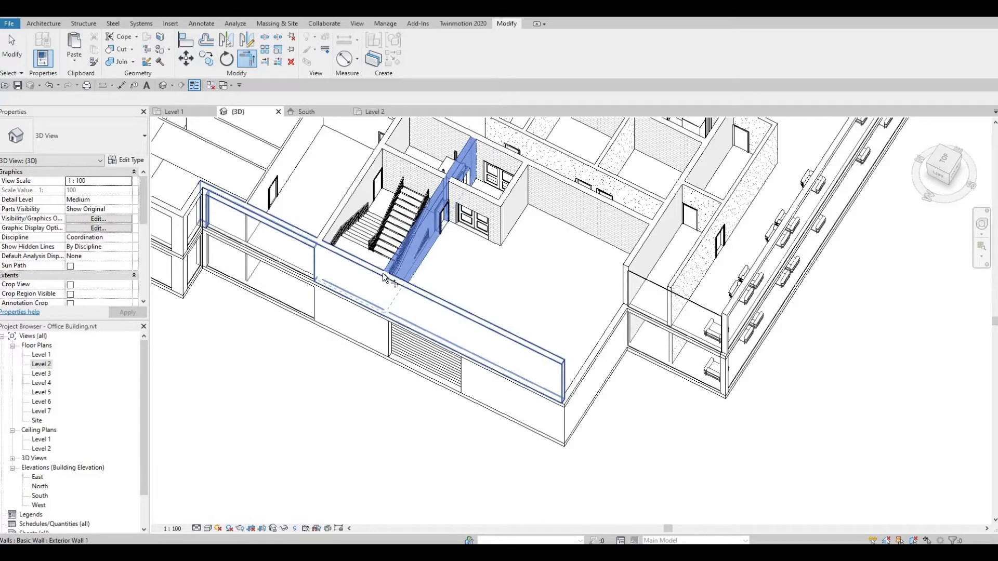
left_click(382, 273)
key("Escape")
- Set the height of the Level 1 overhead rolling door to 3500 mm
middle_click_drag(499, 385, 367, 174, "shift")
middle_click_drag(365, 168, 673, 410)
middle_click_drag(592, 358, 566, 373, "shift")
left_click(565, 374)
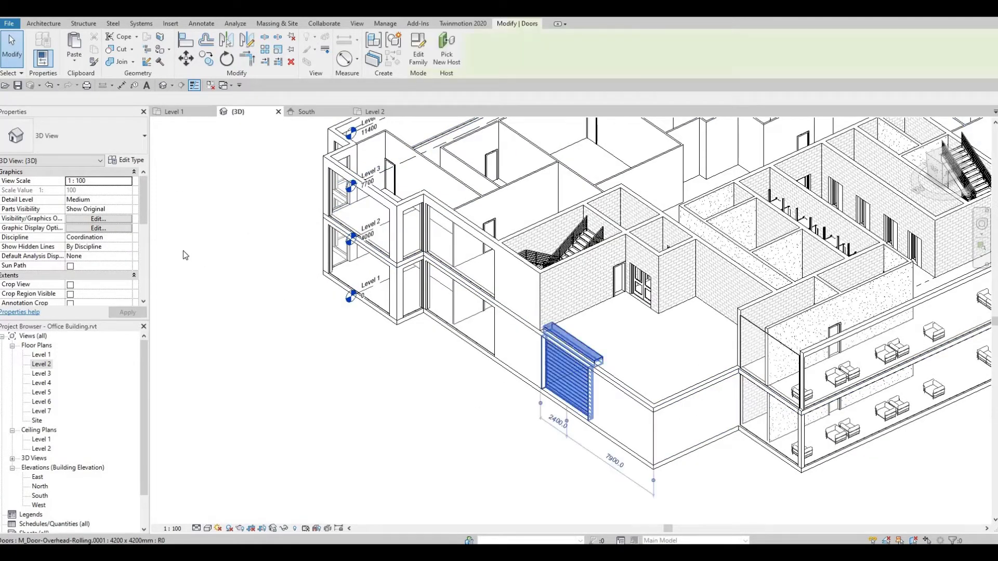
left_click(101, 266)
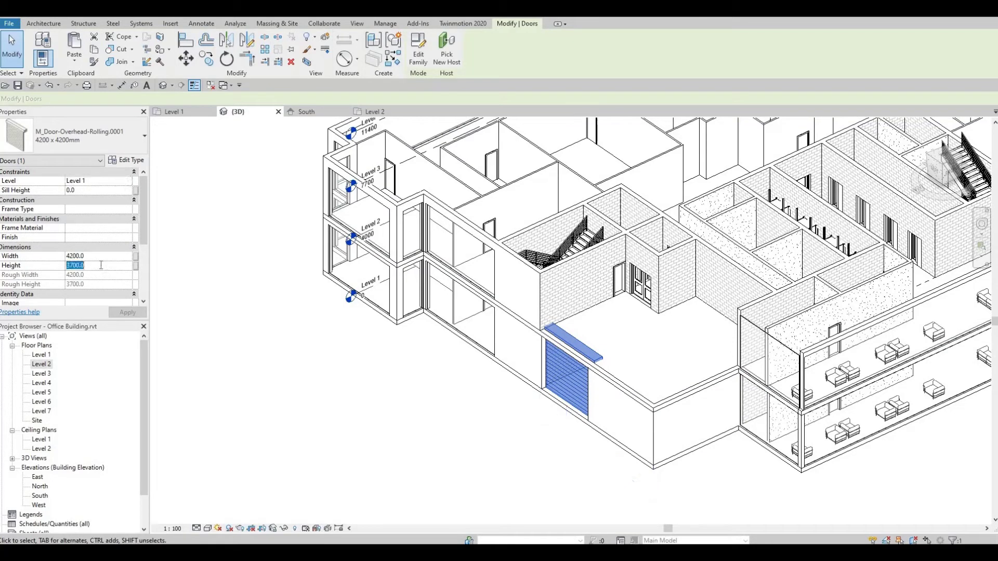
type("350")
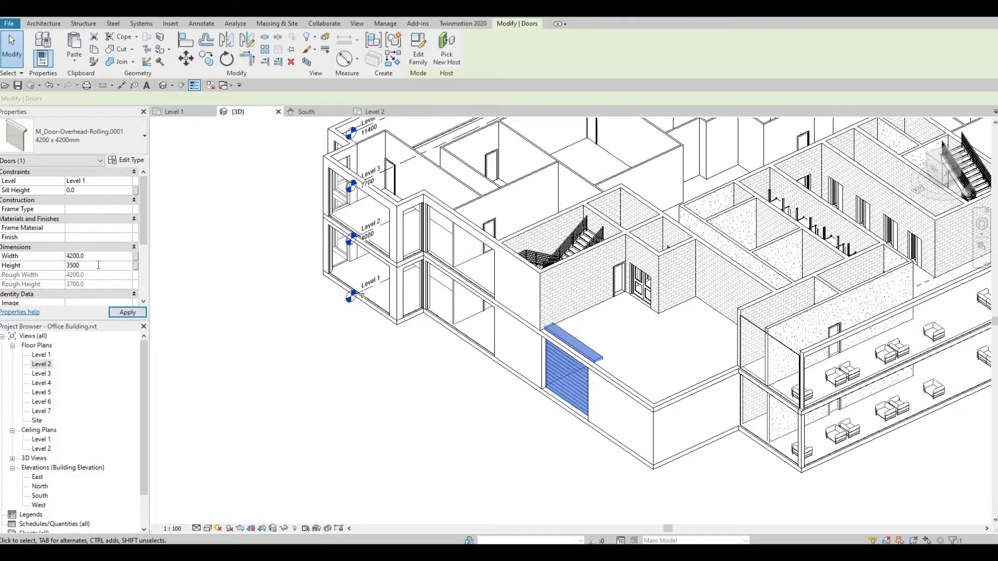
left_click(512, 380)
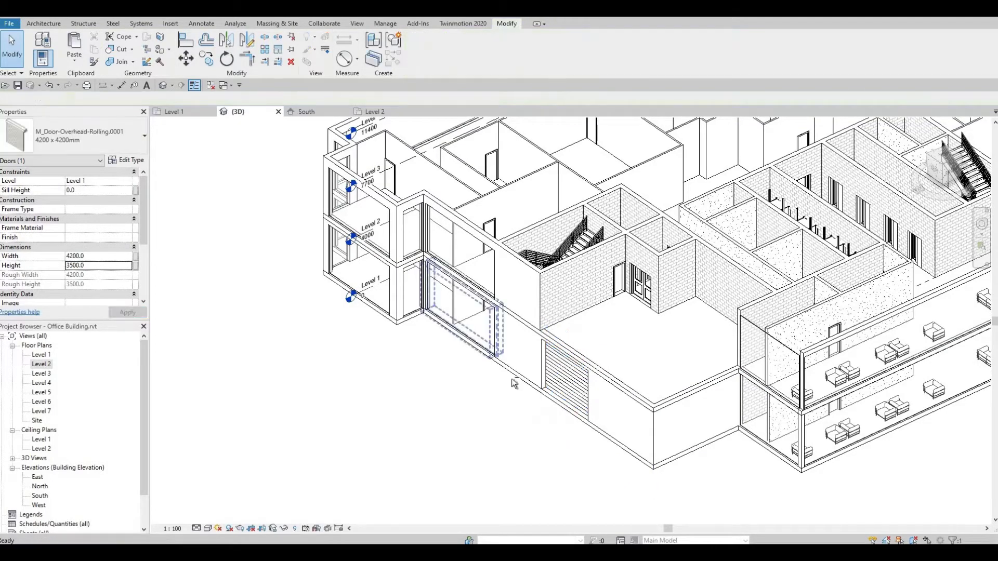
- Delete the Level 2 lounge chairs and sofas between grids G and H on the Level 2 floor plan
middle_click_drag(436, 362, 460, 344, "shift")
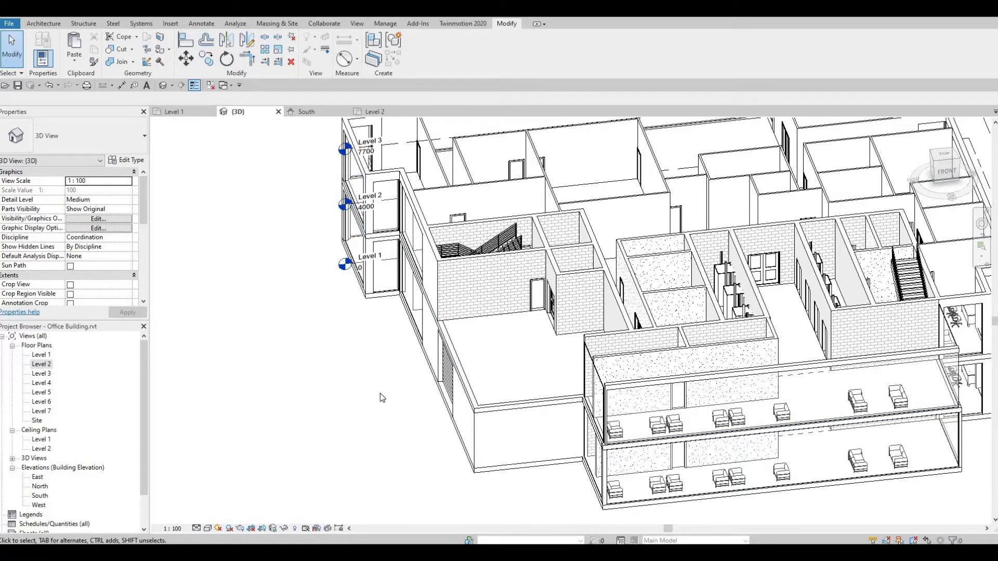
middle_click_drag(518, 362, 410, 388)
middle_click_drag(592, 368, 504, 365)
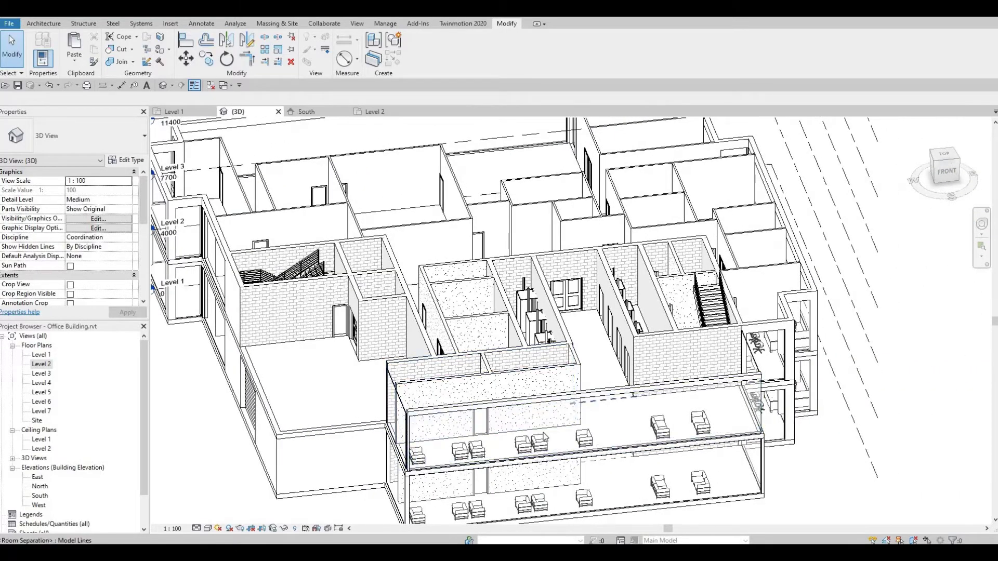
middle_click_drag(541, 433, 536, 372)
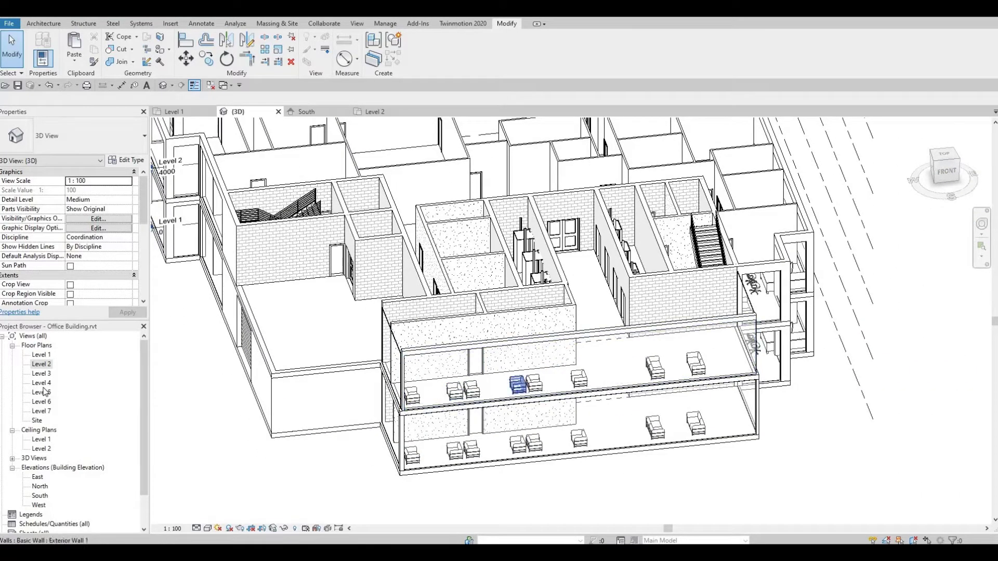
double_click(41, 364)
scroll(347, 285, "up", 4)
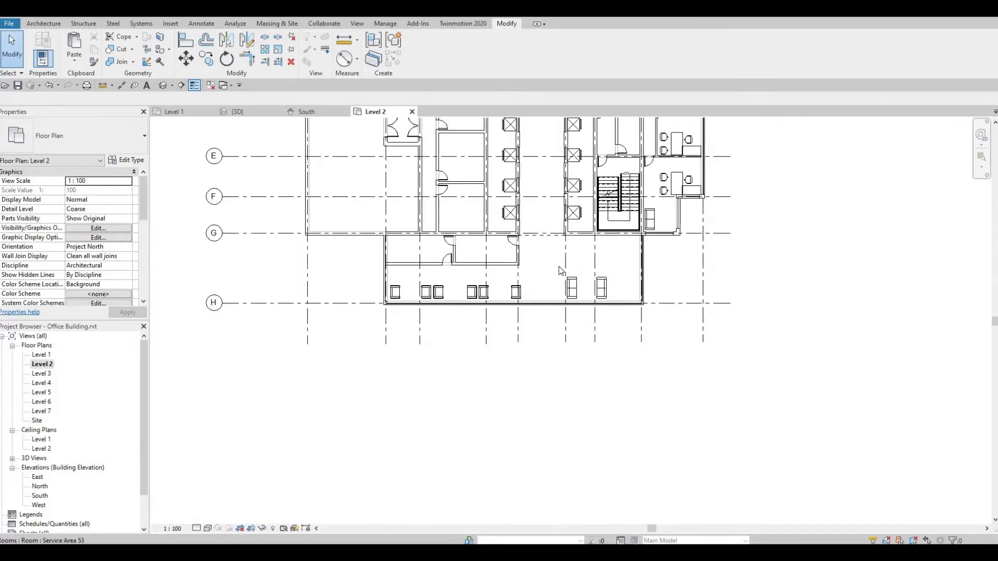
left_click_drag(341, 279, 641, 316)
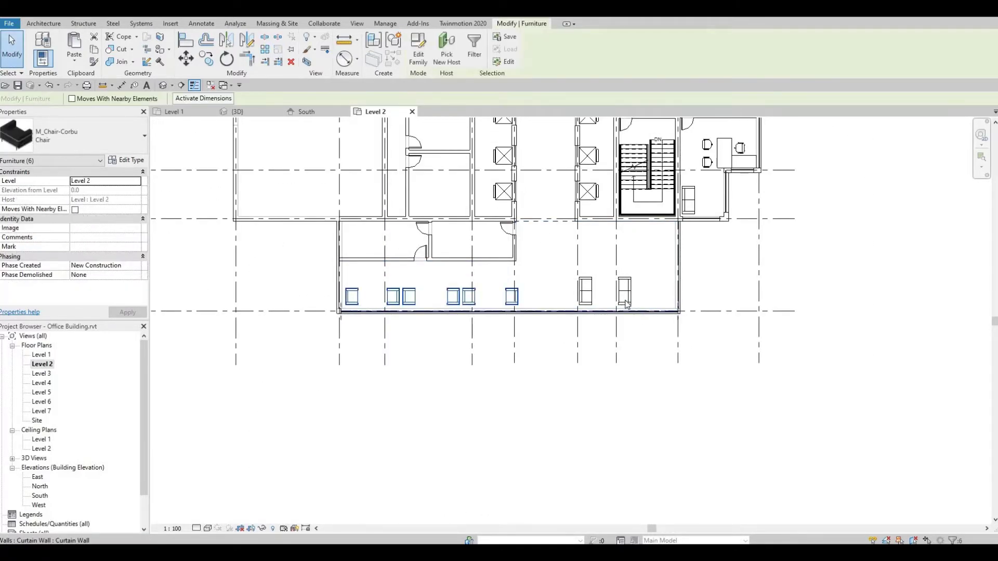
key("Escape")
left_click(447, 308)
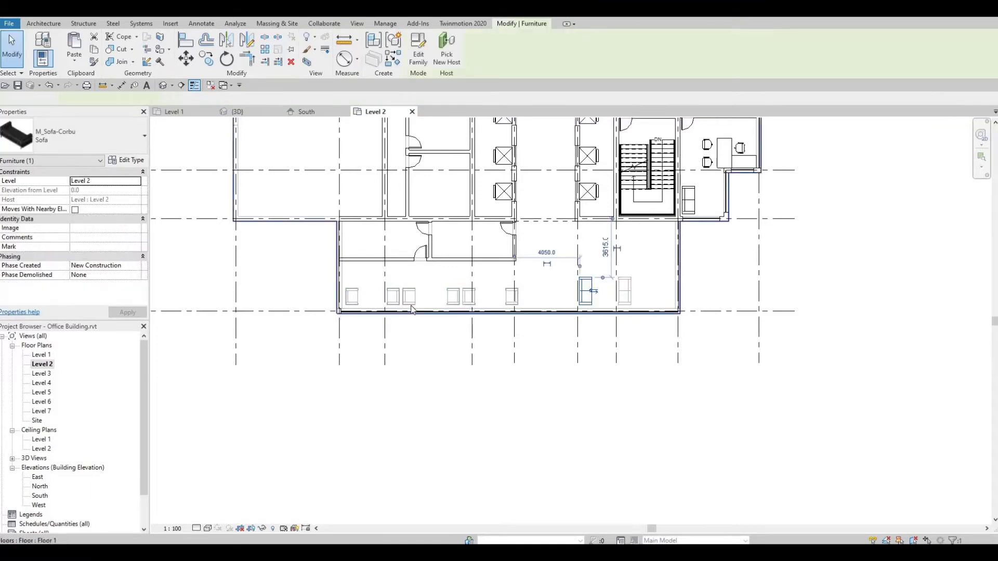
key("Escape")
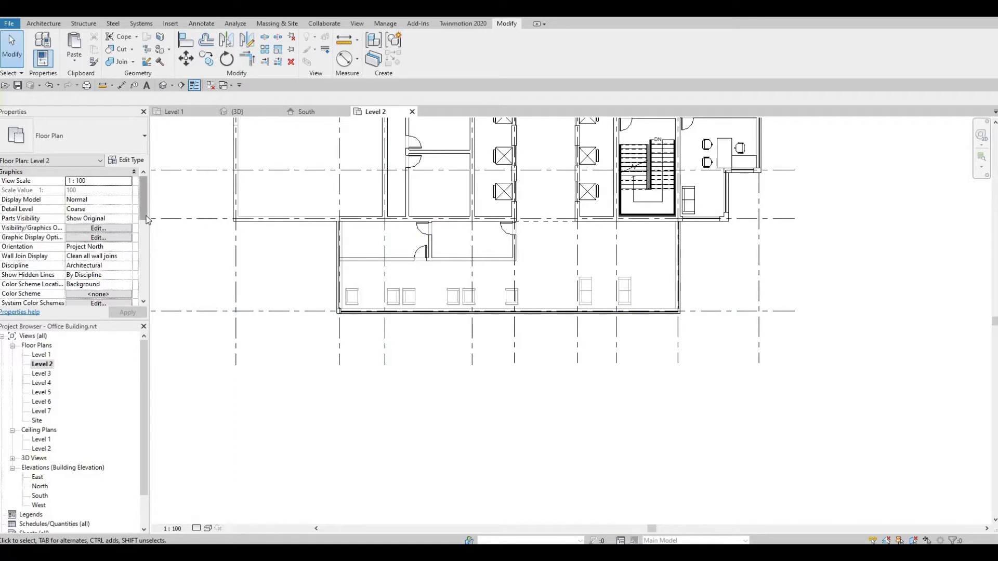
- Set the underlay base level of the Level 2 floor plan to None
scroll(146, 217, "down", 3)
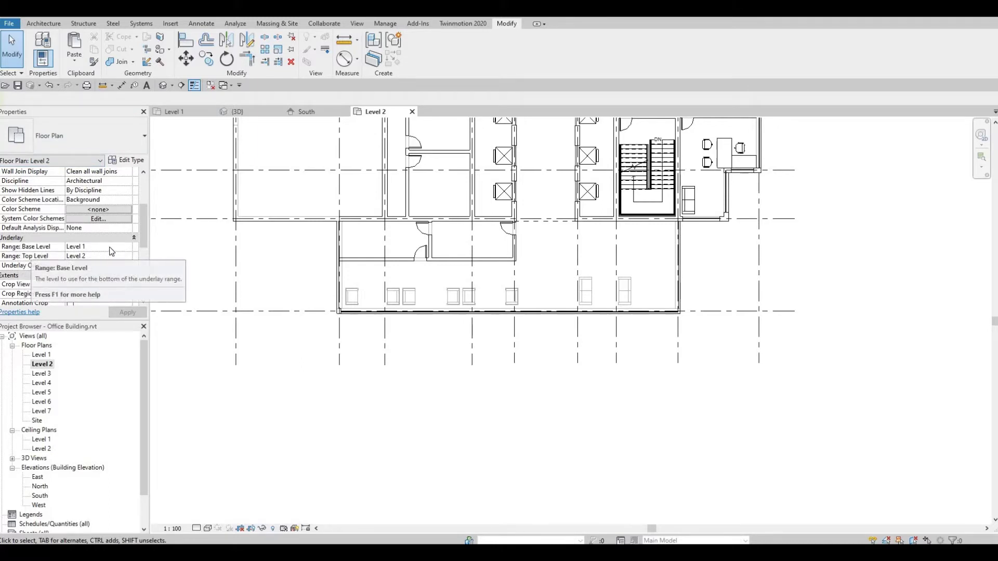
left_click(132, 252)
left_click(127, 247)
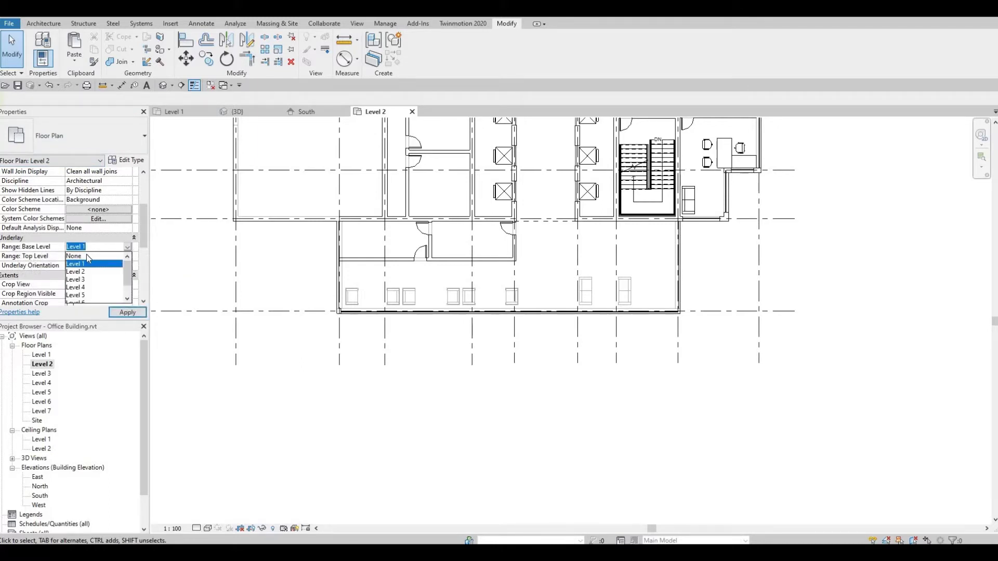
left_click(86, 254)
left_click(128, 313)
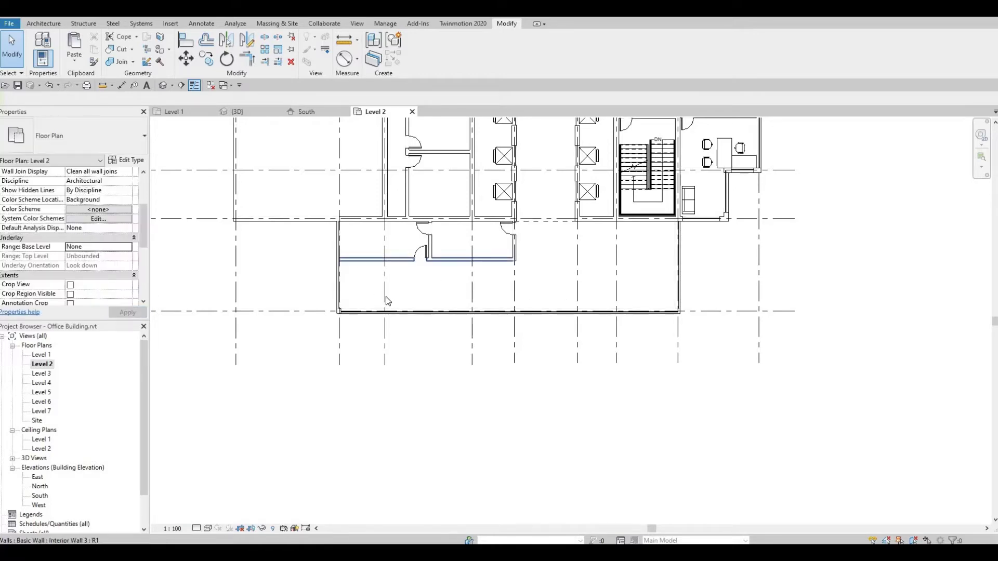
- Delete the long front curtain wall of the Level 2 lounge in the 3D view
left_click(162, 85)
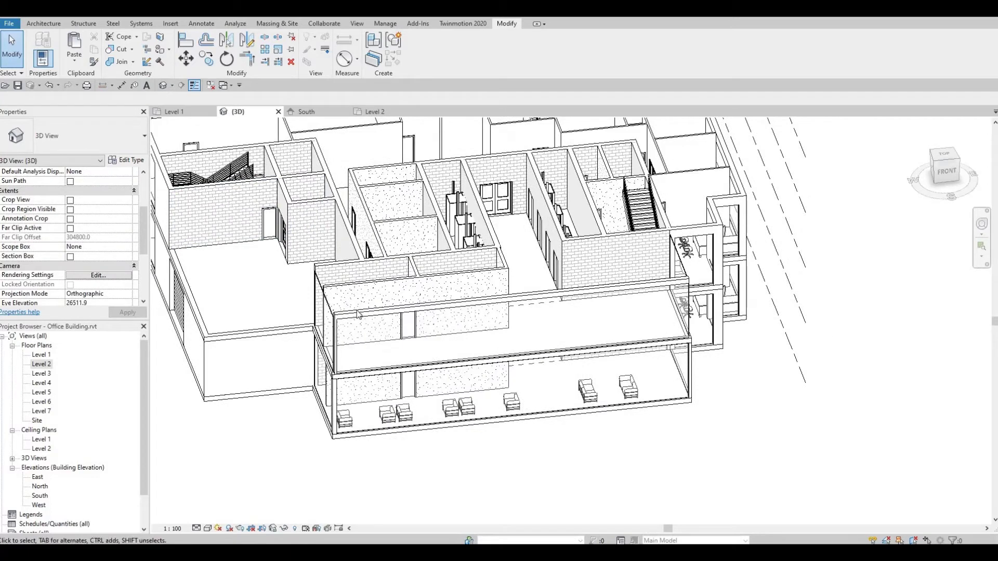
left_click(358, 314)
key("Escape")
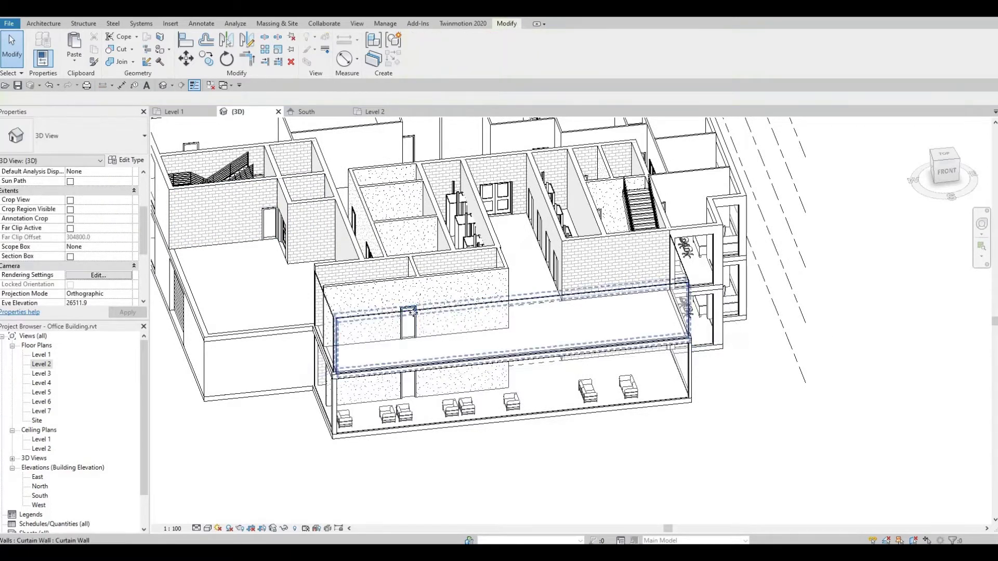
left_click(354, 318)
key("Delete")
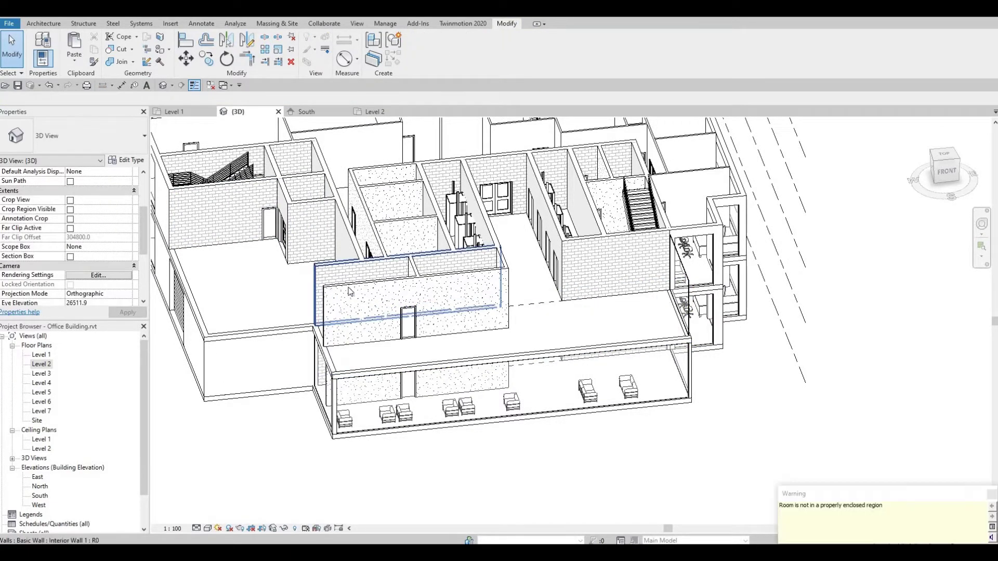
- Delete the Level 2 Interior Wall 3 partition with its door and the short partition behind it, in front of the brick wall
scroll(350, 291, "up", 4)
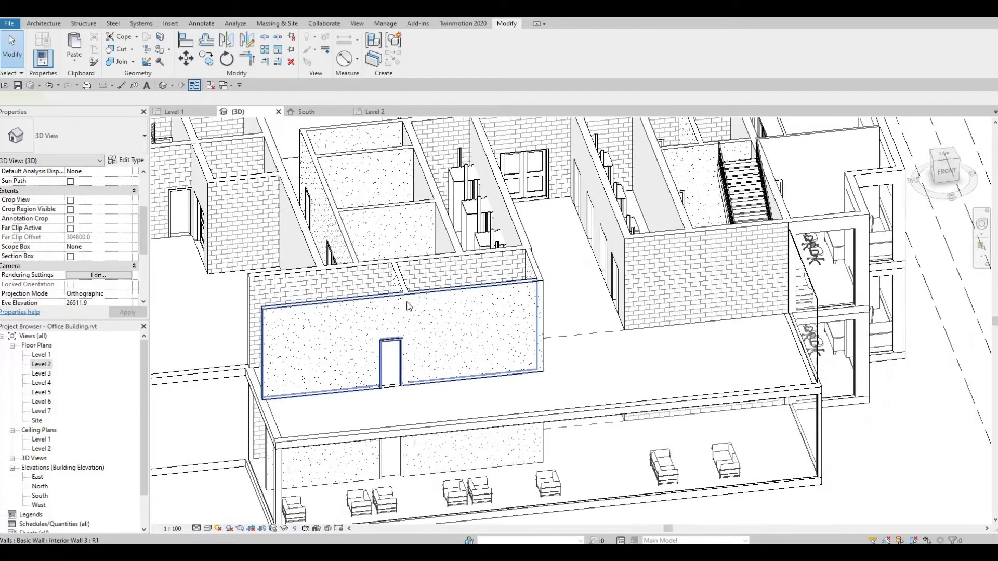
left_click(408, 306)
key("Delete")
left_click(415, 301)
key("Delete")
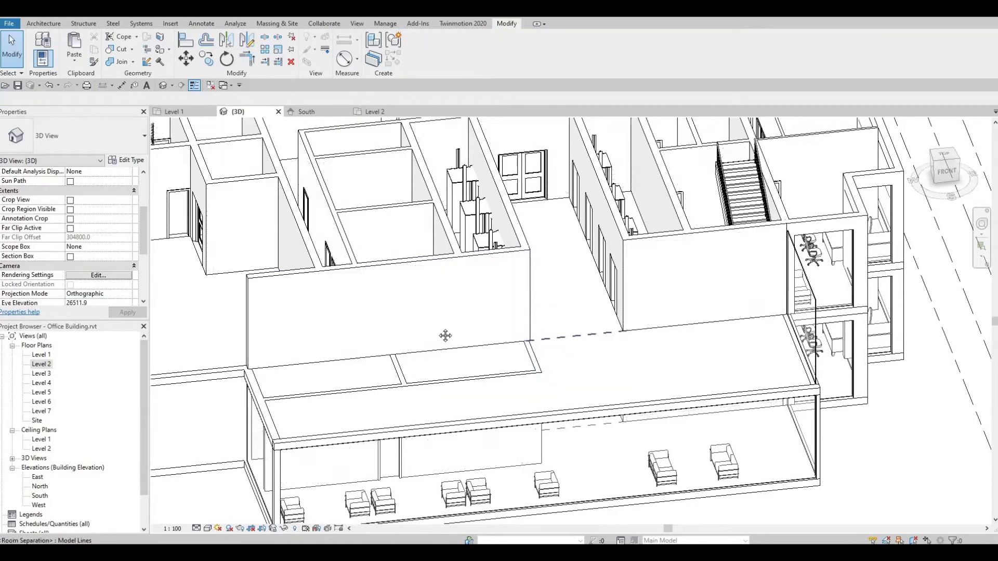
- Delete the remaining side curtain wall of the Level 2 lounge next to the corner office
middle_click_drag(446, 334, 298, 309)
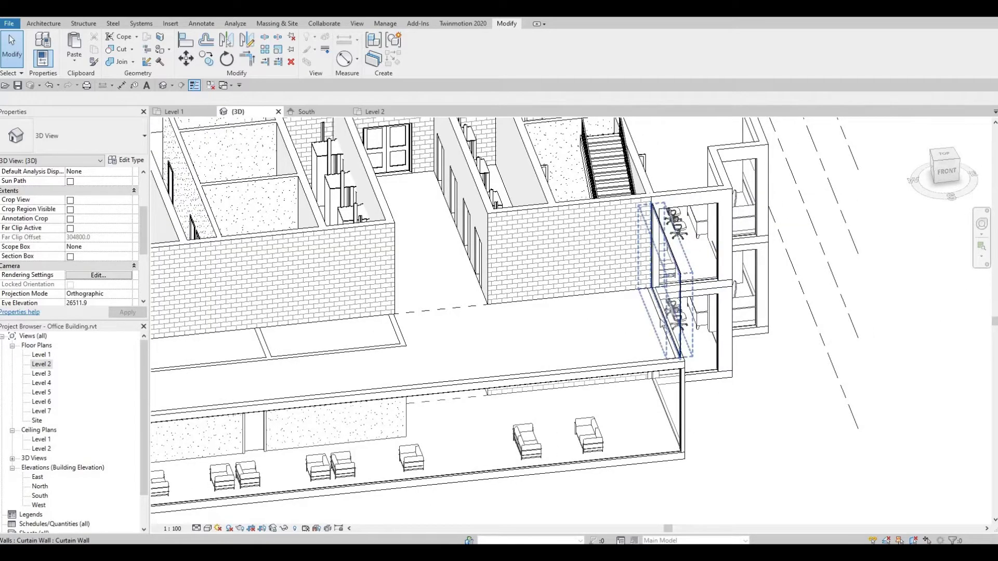
left_click(660, 319)
key("Delete")
scroll(653, 407, "down", 5)
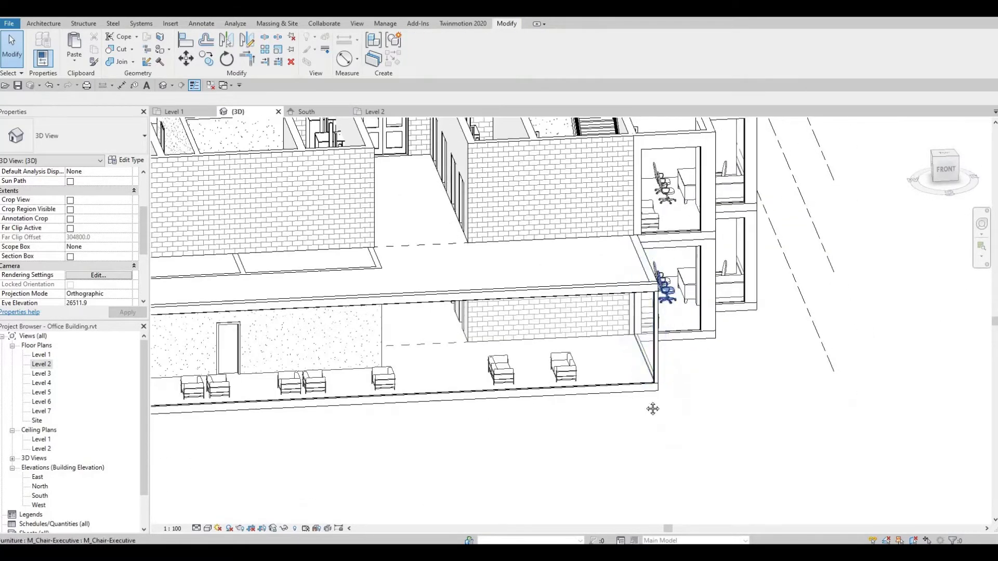
middle_click_drag(632, 406, 632, 427)
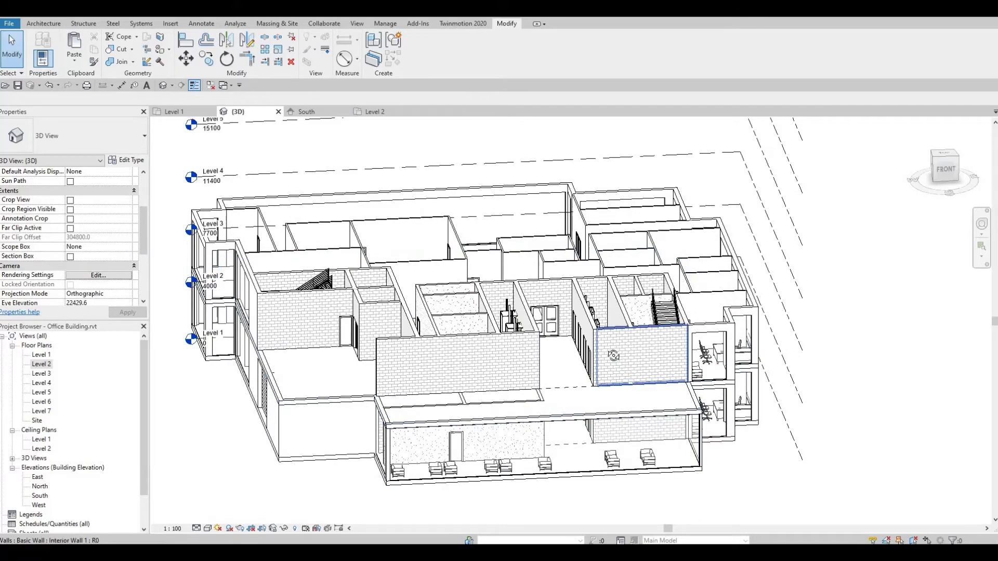
- Trim the Level 2 front brick wall to a corner with the brick side wall of the restroom core
middle_click_drag(615, 356, 573, 408, "shift")
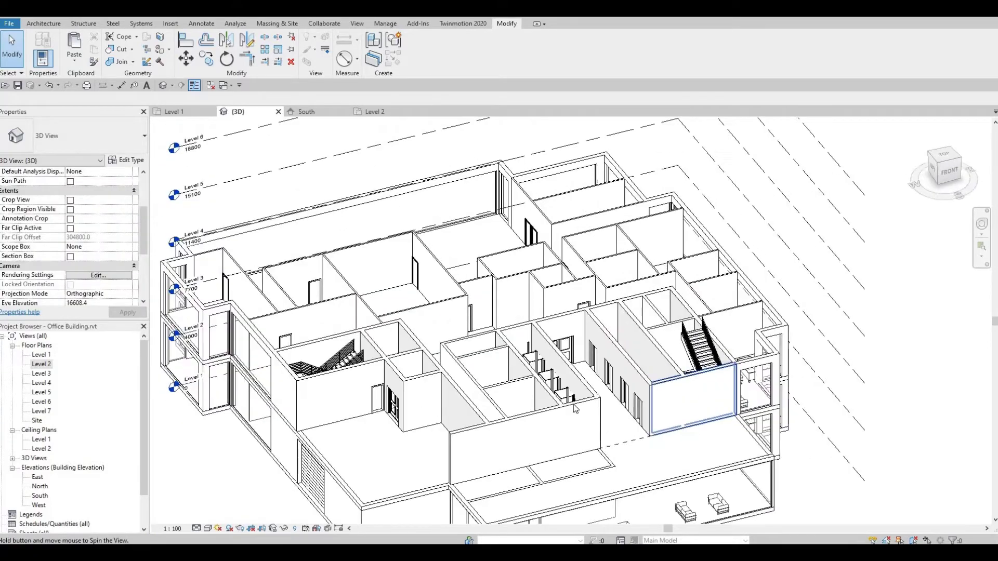
left_click(493, 423)
left_click(503, 424)
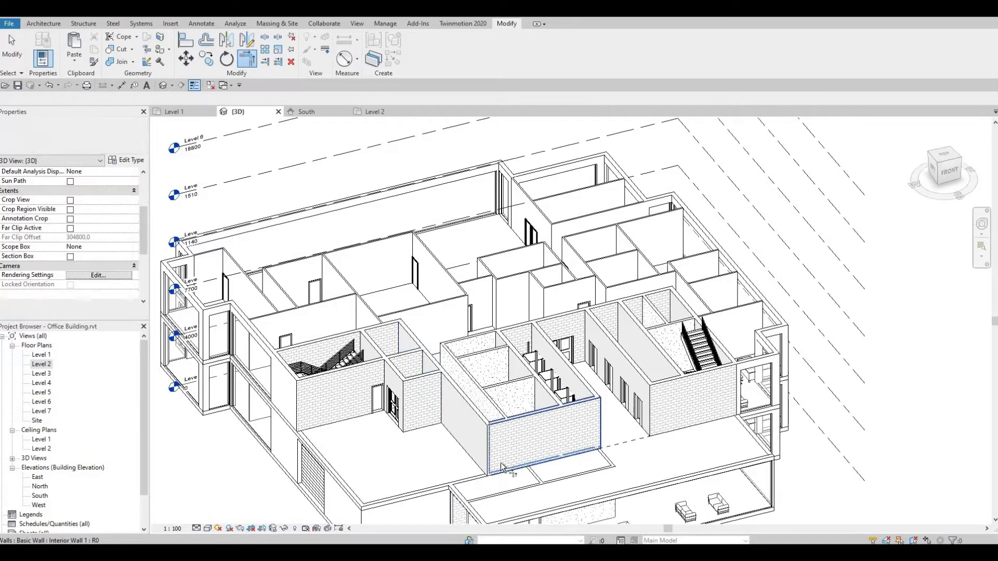
middle_click_drag(507, 442, 509, 391)
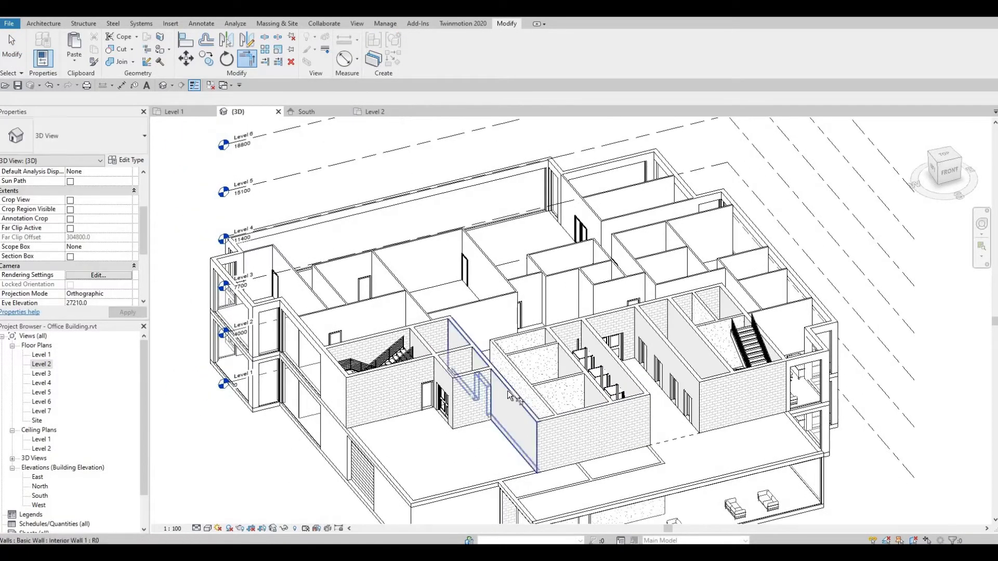
key("Escape")
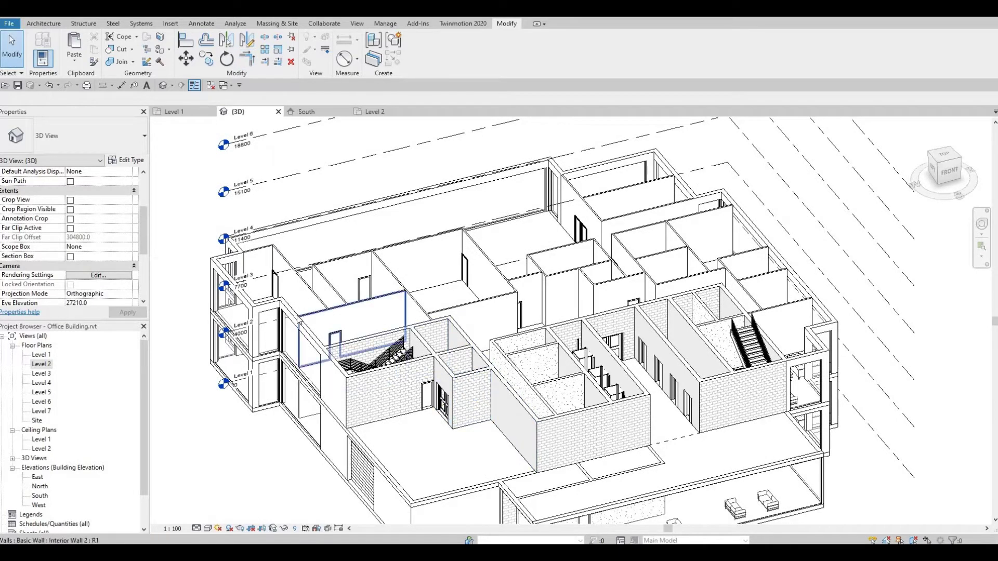
- In the South elevation, set the top offset of the five chained Level 2 walls around the west stairwell to 0
key("Tab")
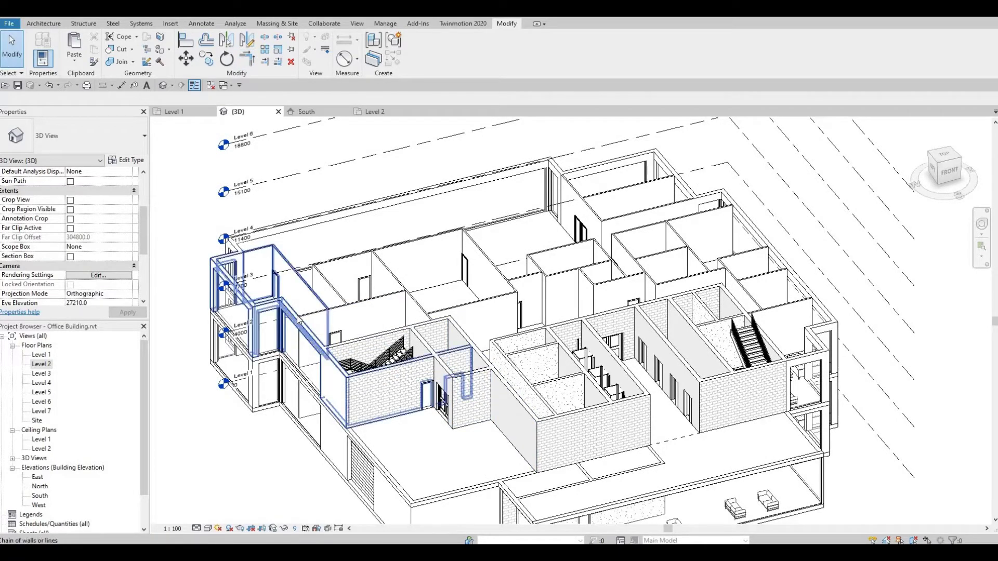
left_click(299, 320)
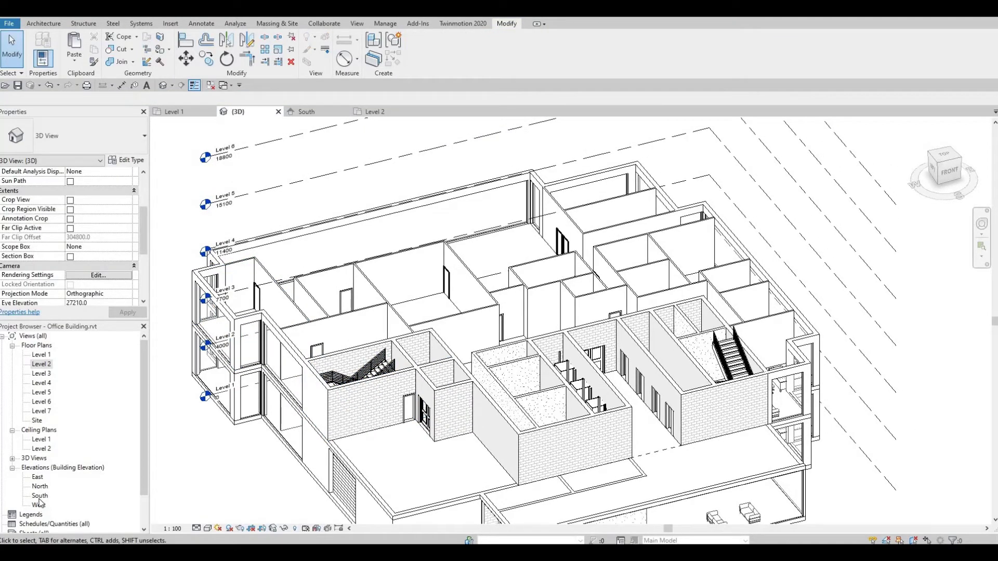
double_click(39, 496)
scroll(301, 442, "up", 5)
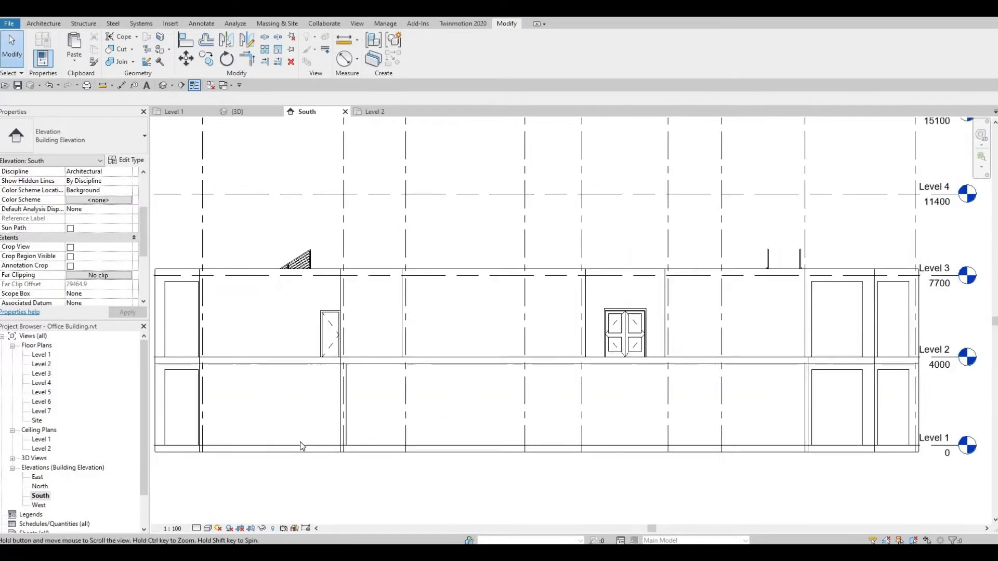
scroll(479, 436, "down", 2)
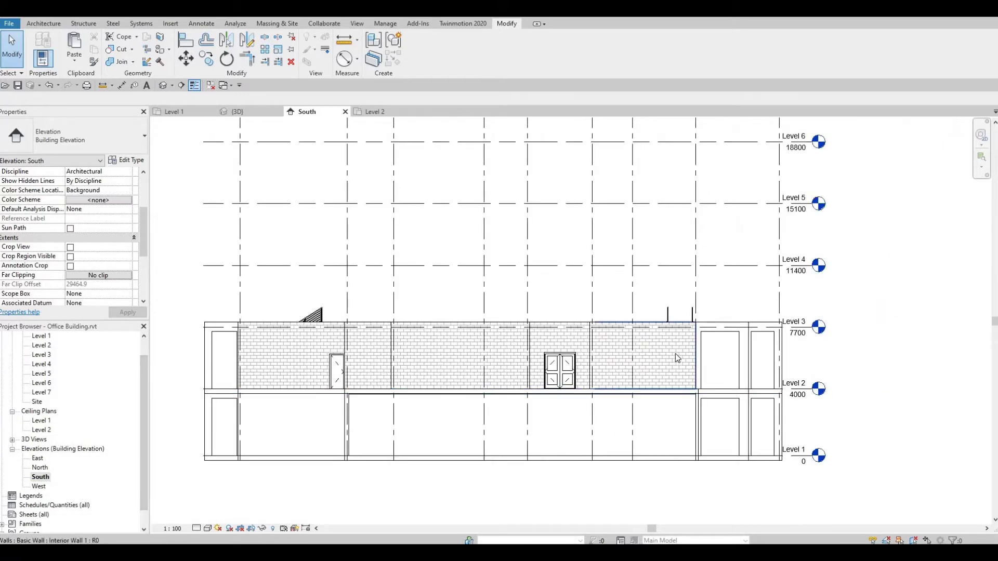
key("Tab")
left_click(277, 329)
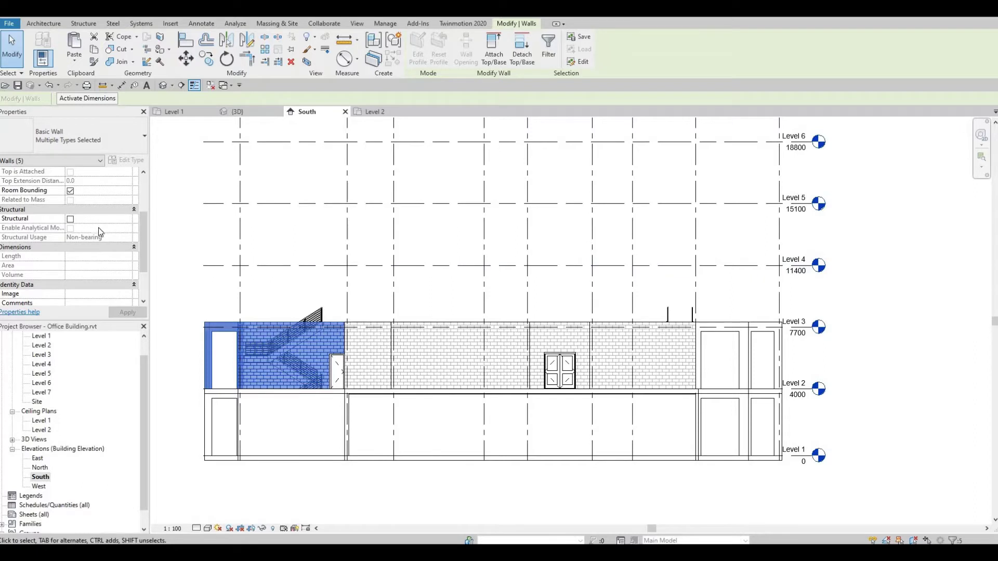
scroll(117, 217, "up", 3)
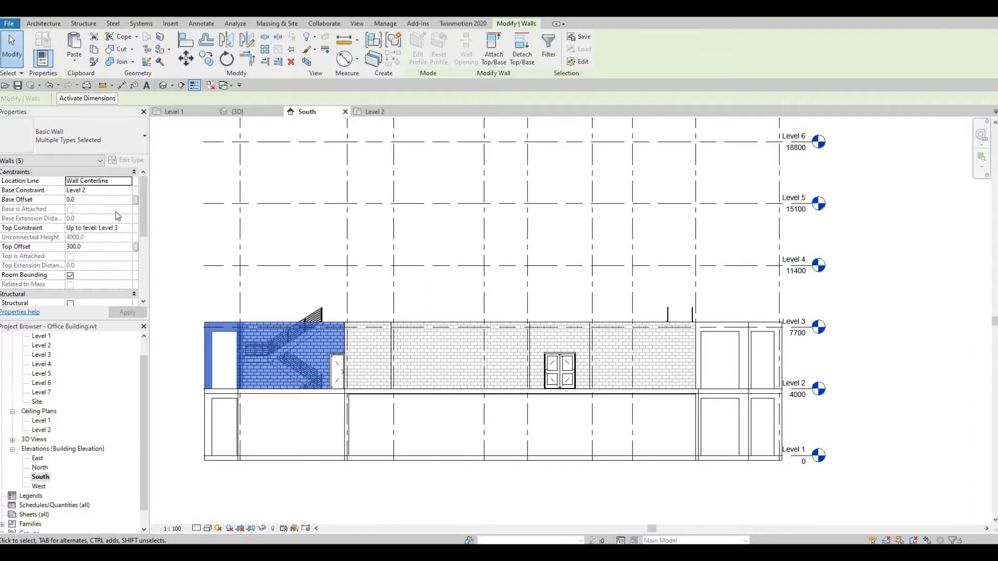
left_click(87, 246)
left_click(118, 314)
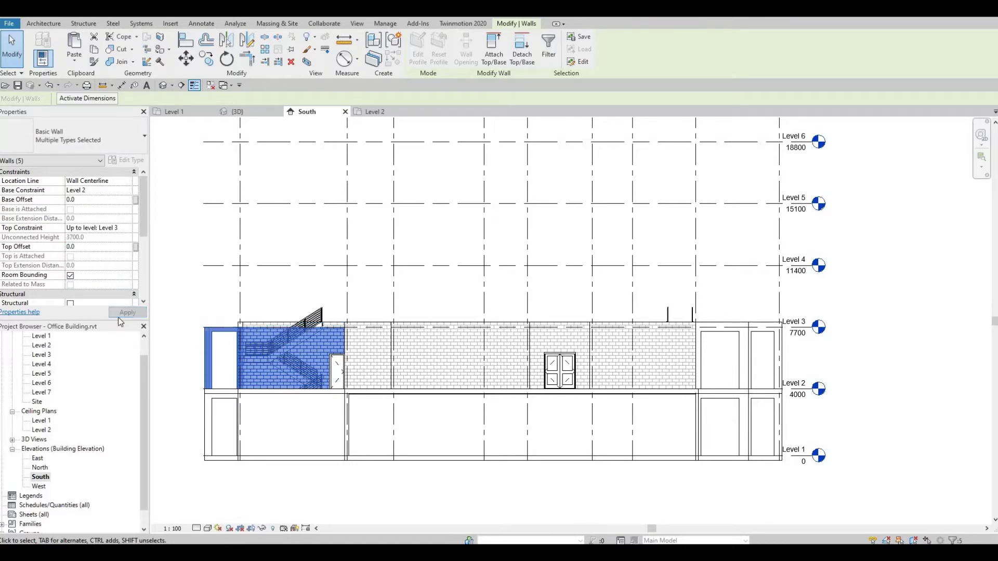
key("Escape")
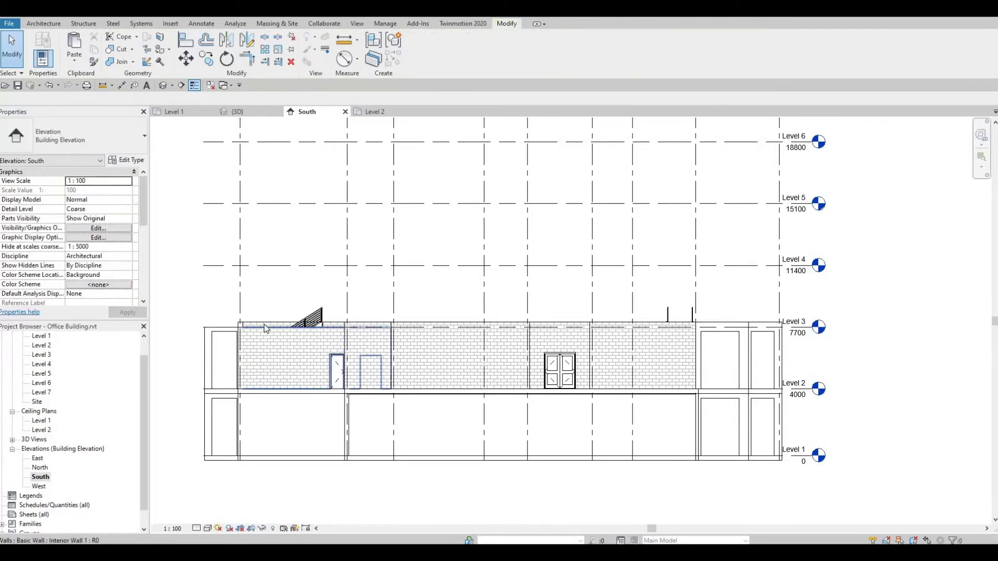
left_click(266, 328)
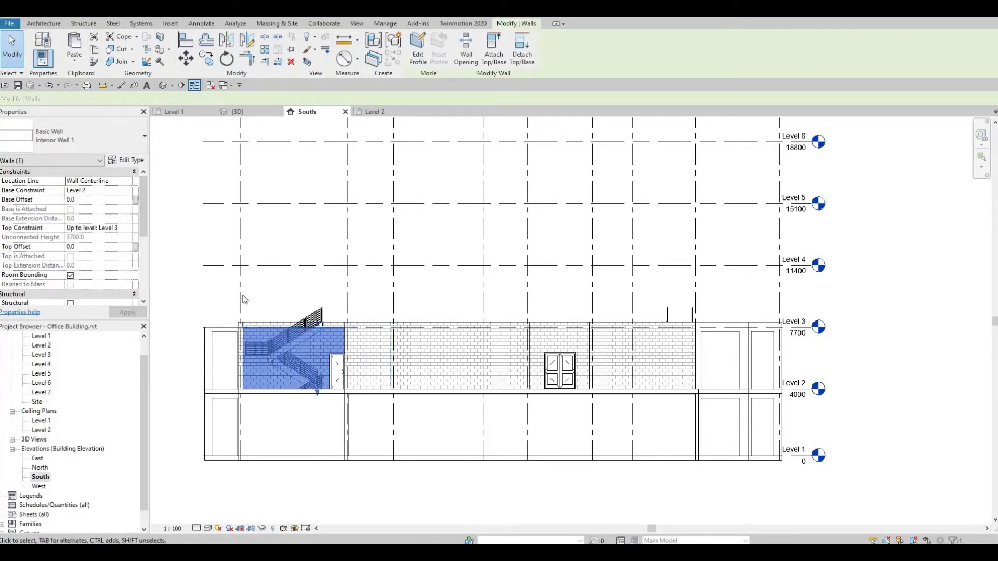
key("Escape")
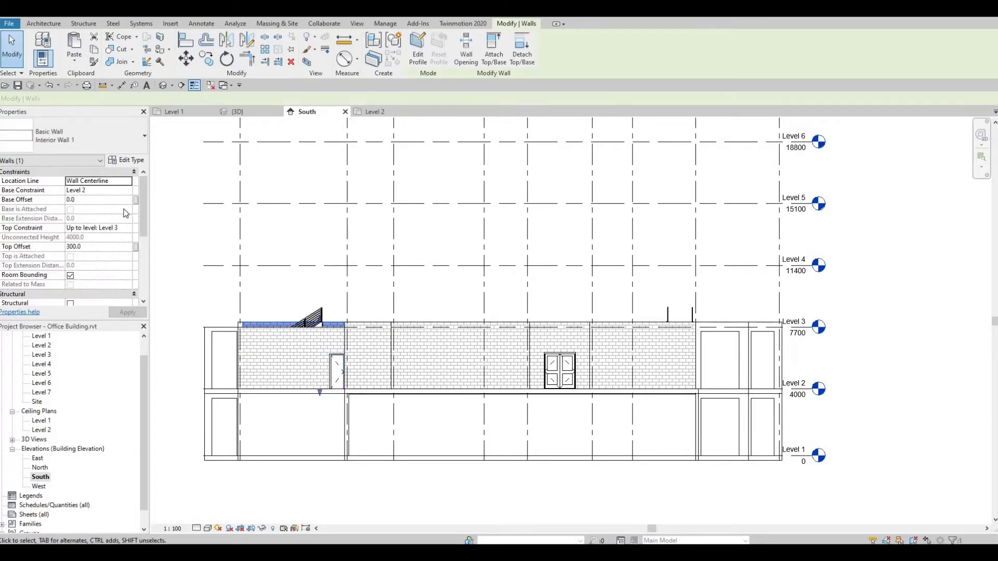
key("Escape")
- Set the top offset of the chain of four Level 2 Interior Wall 1 brick walls to 0
scroll(277, 330, "up", 3)
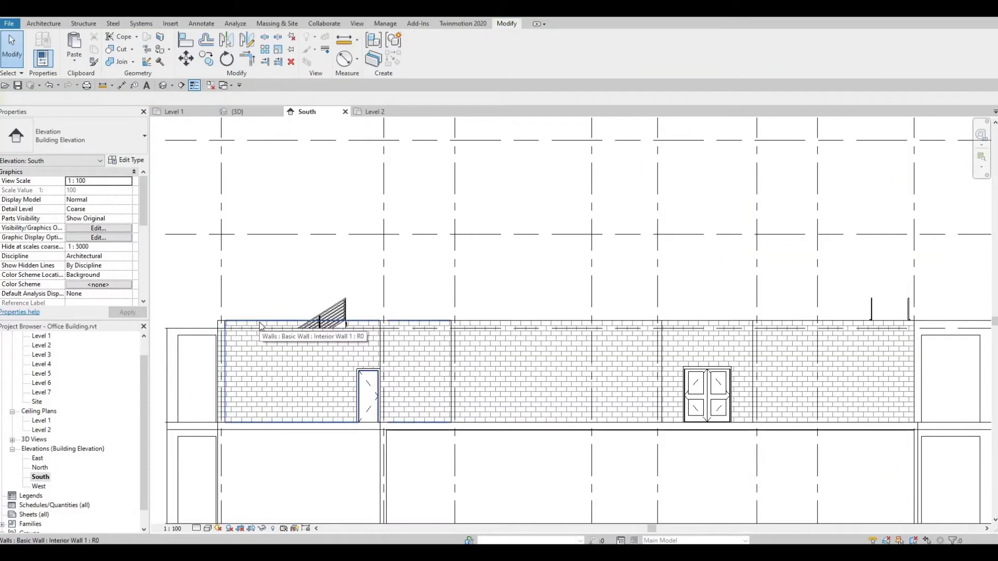
key("Tab")
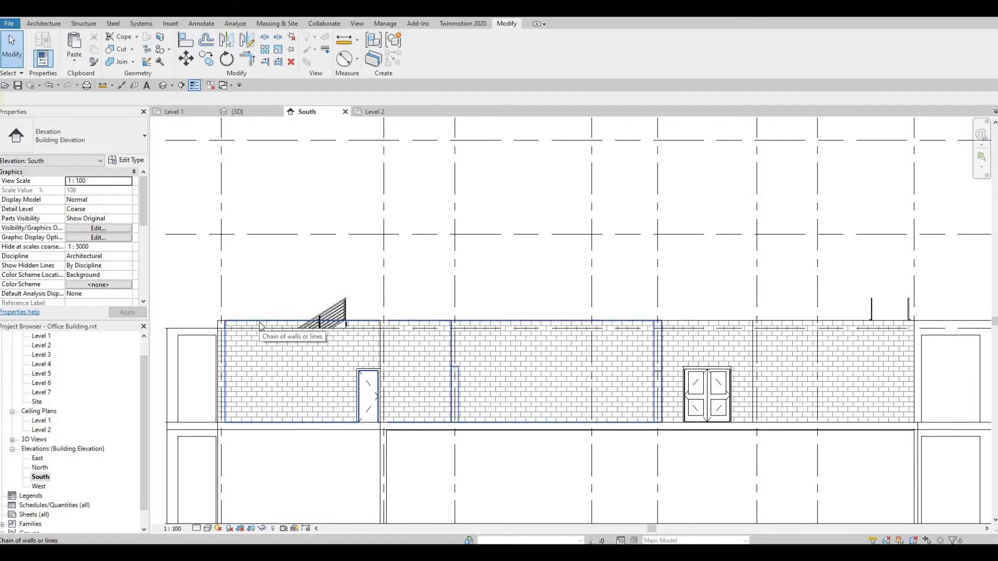
left_click(259, 326)
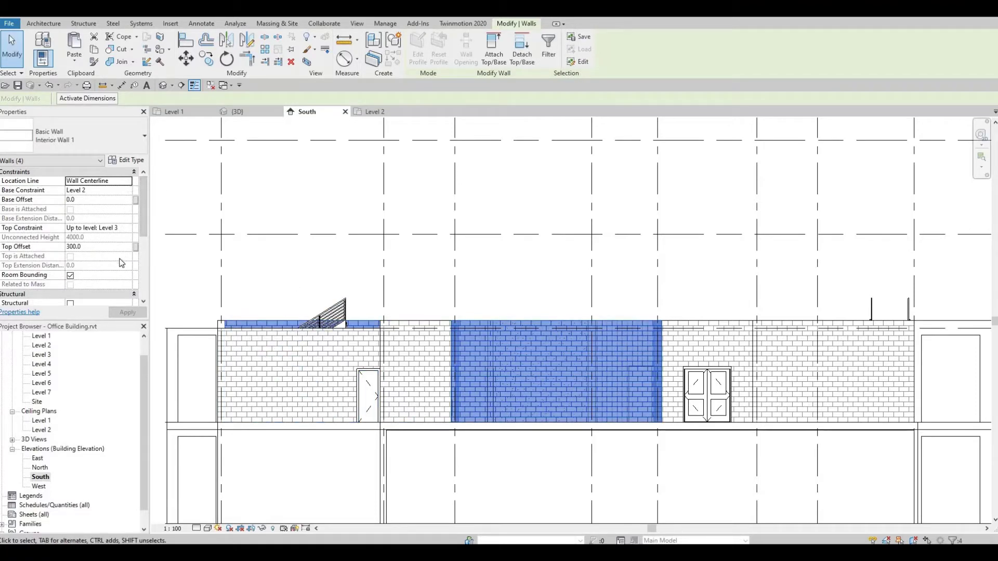
left_click(99, 247)
type("0")
key("Return")
key("Escape")
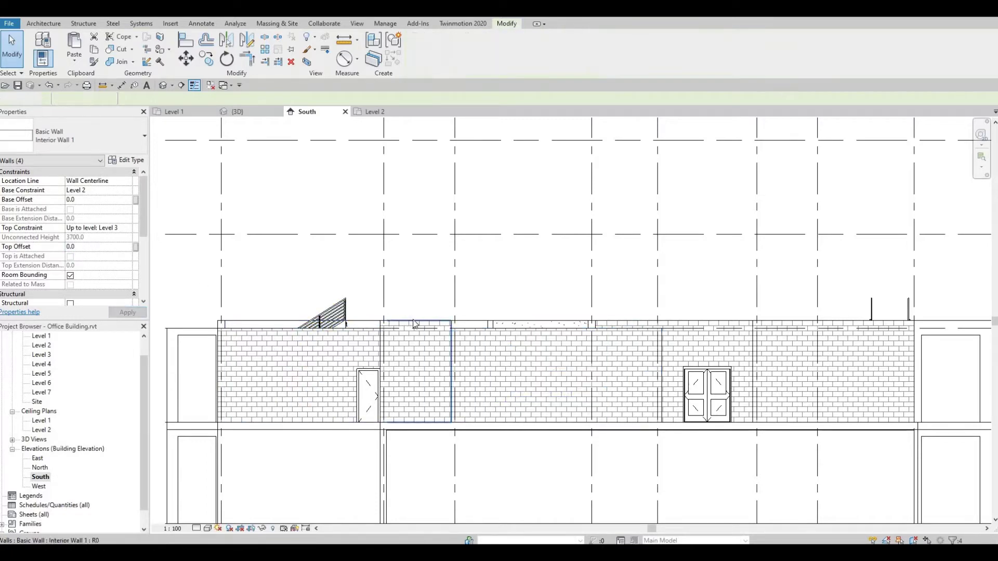
- Set the top offset of the two Level 2 brick walls between the stairwell door and the restroom core to 0
left_click(415, 325)
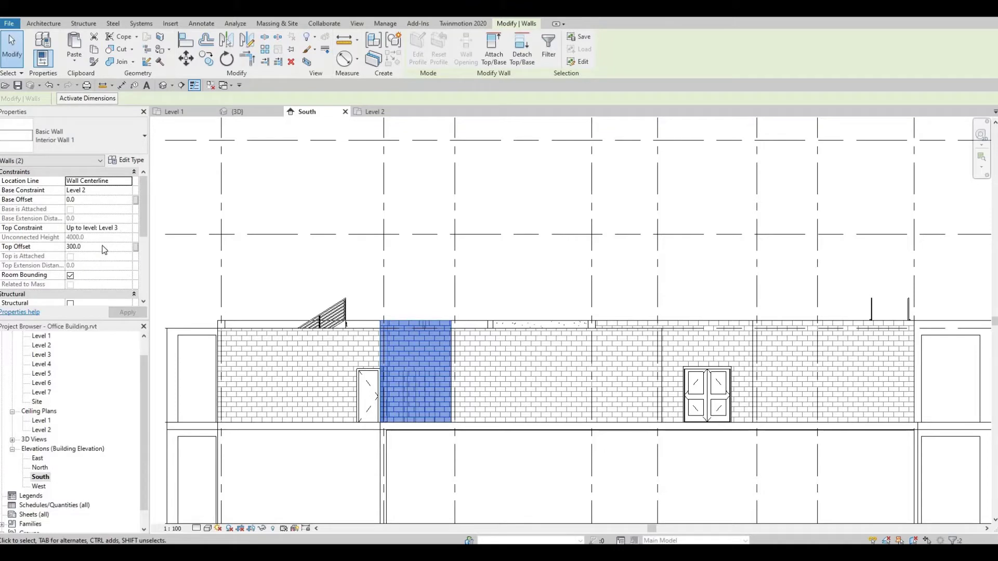
left_click(103, 247)
type("0")
key("Return")
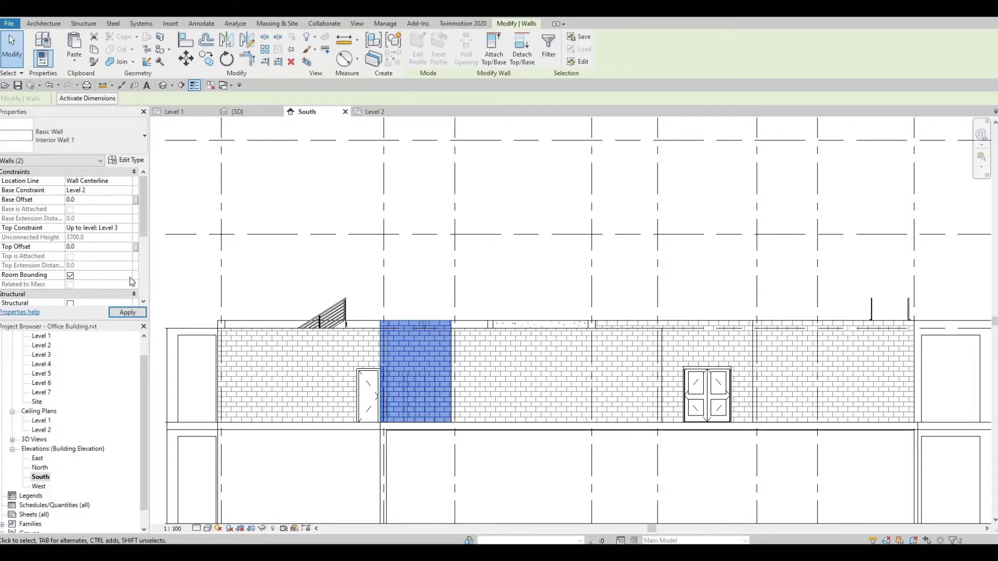
- Set the top offset of the Level 2 Interior Wall 2 partition behind the stairwell to 0
middle_click_drag(423, 326, 379, 305)
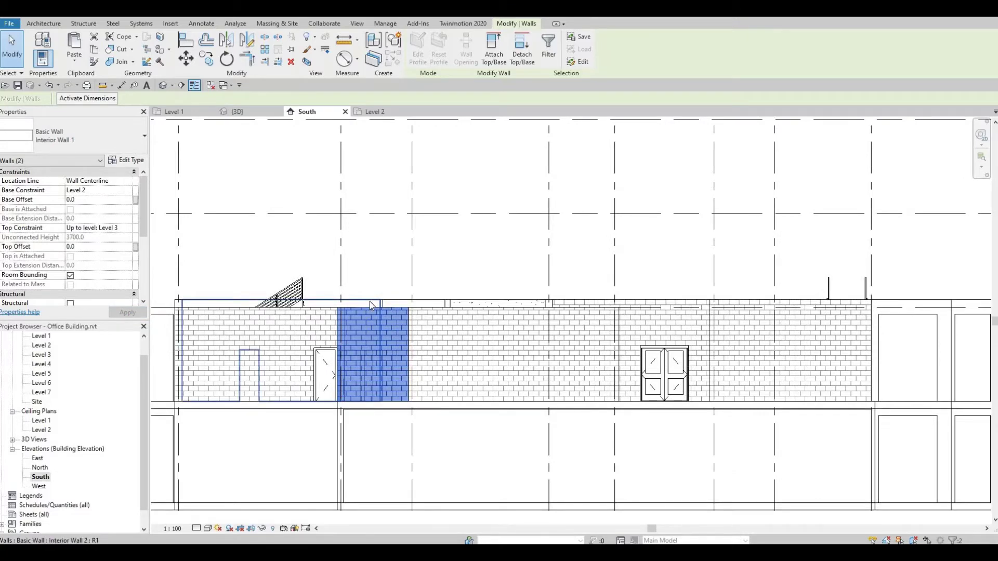
left_click(372, 305)
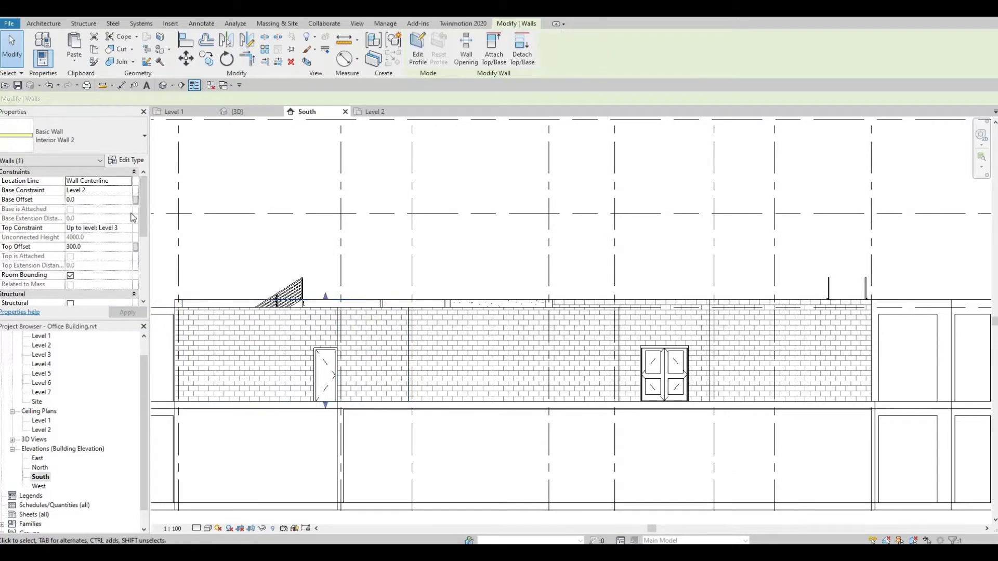
left_click(92, 245)
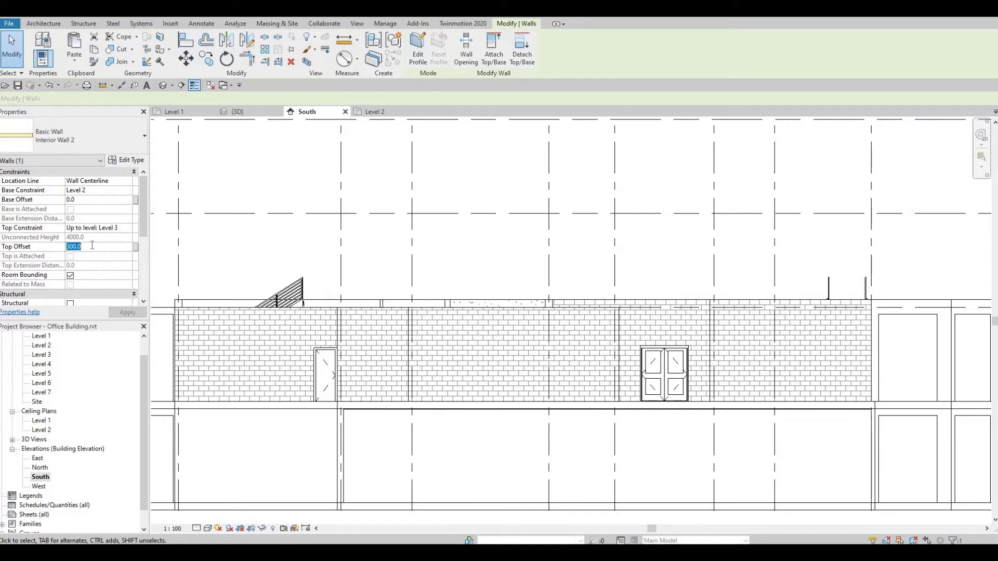
type("0")
left_click(127, 313)
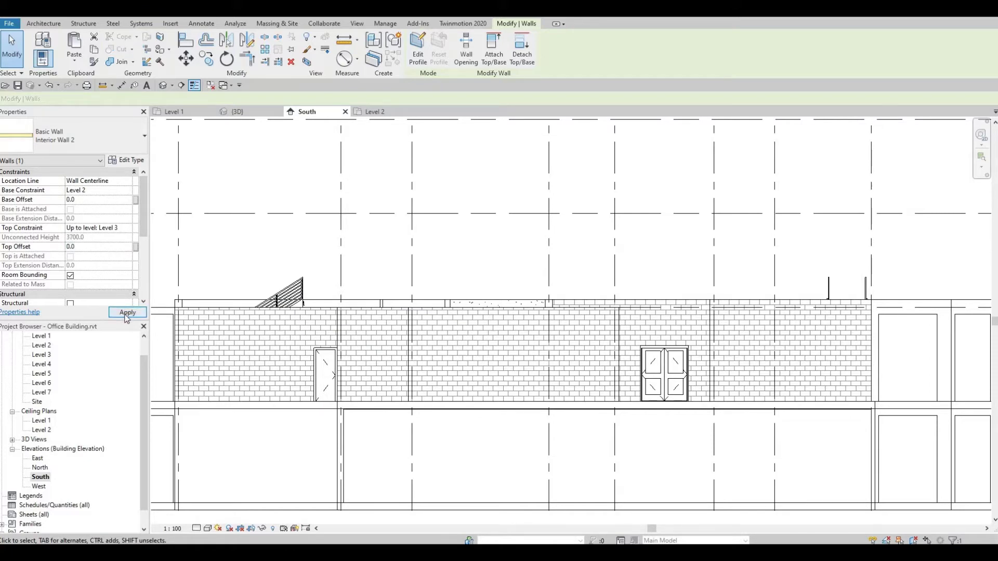
key("Escape")
- In the 3D view, set the top offset of the five chained Level 2 Interior Wall 1 walls around the restrooms and east stairwell to 0
left_click(162, 85)
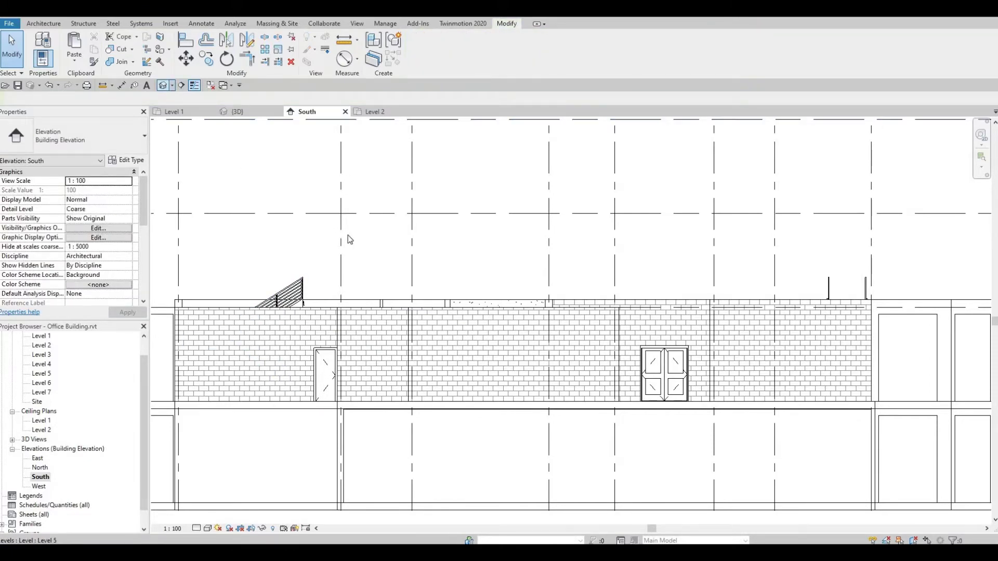
middle_click_drag(404, 293, 399, 285, "shift")
middle_click_drag(651, 339, 379, 259)
key("Tab")
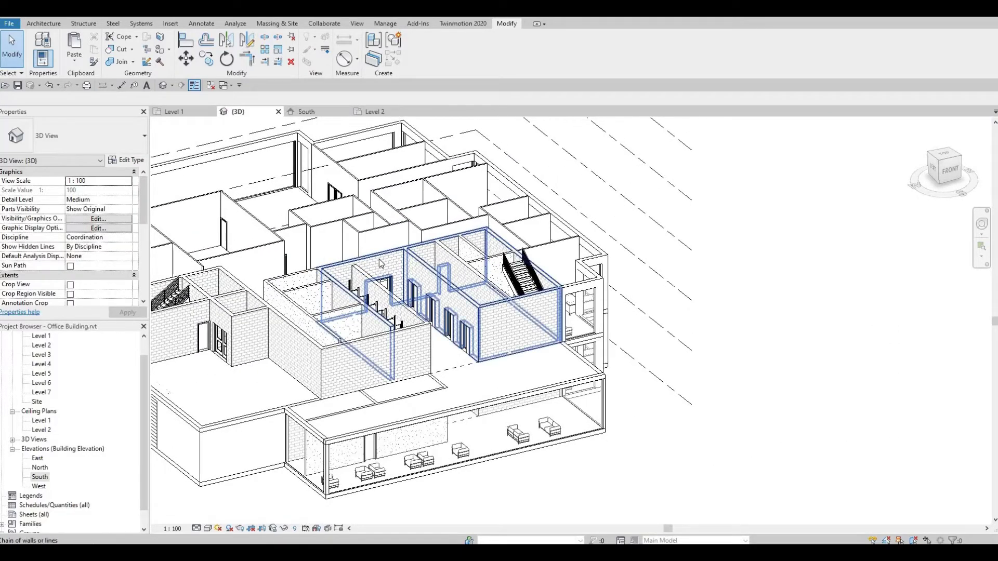
left_click(379, 259)
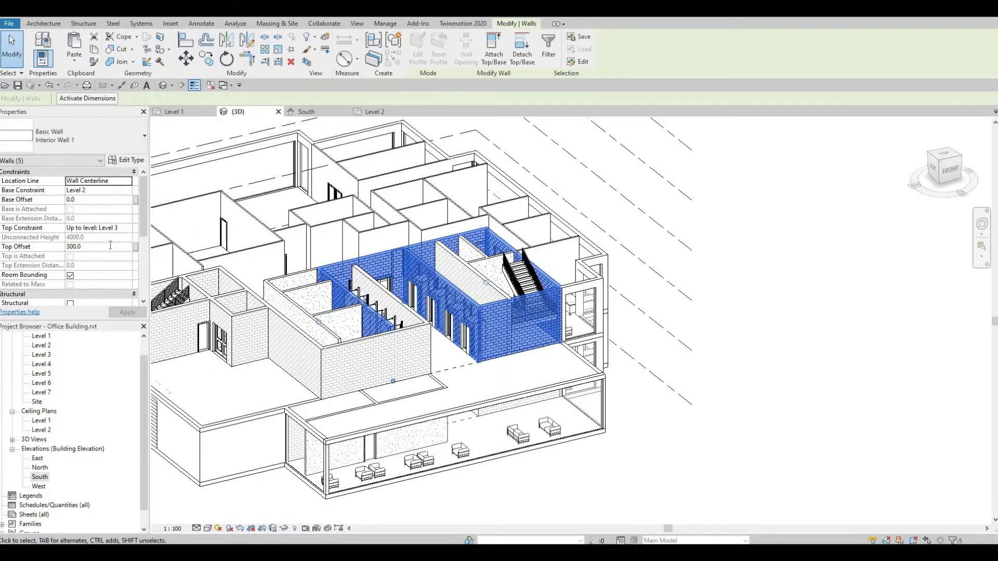
left_click(110, 245)
type("0")
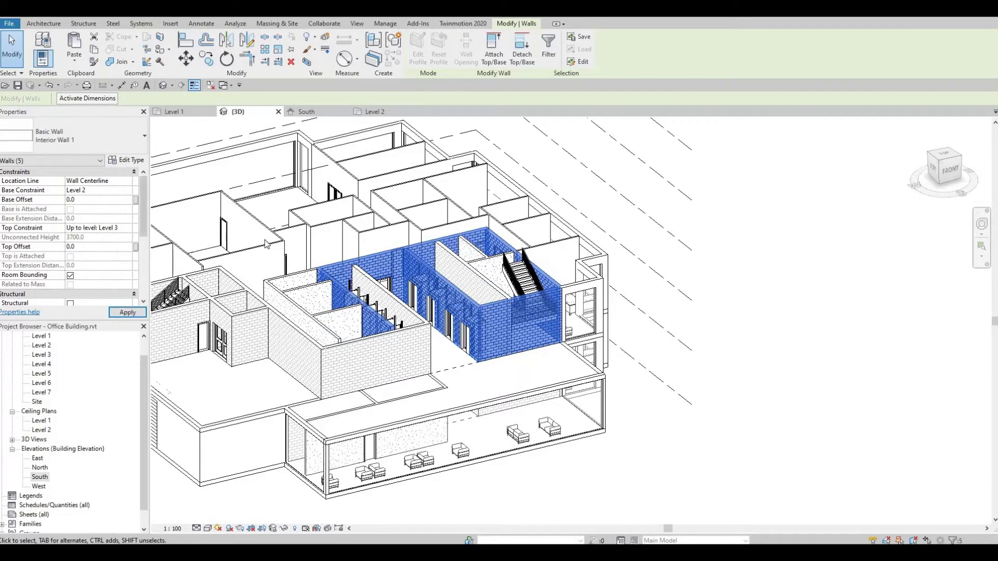
key("Escape")
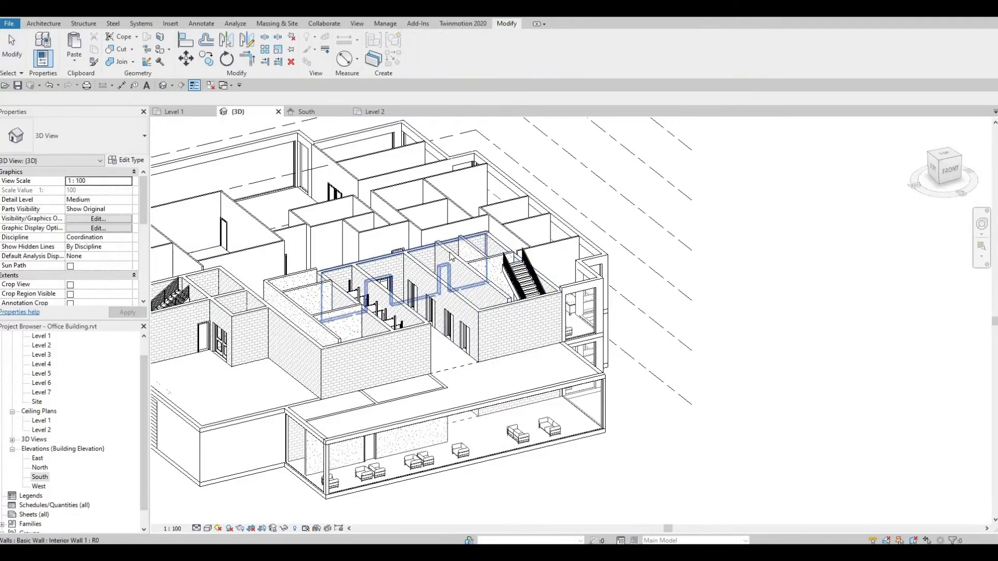
- Set the top offset of the single Level 2 Interior Wall 1 brick wall beside the east stair to 0
left_click(450, 257)
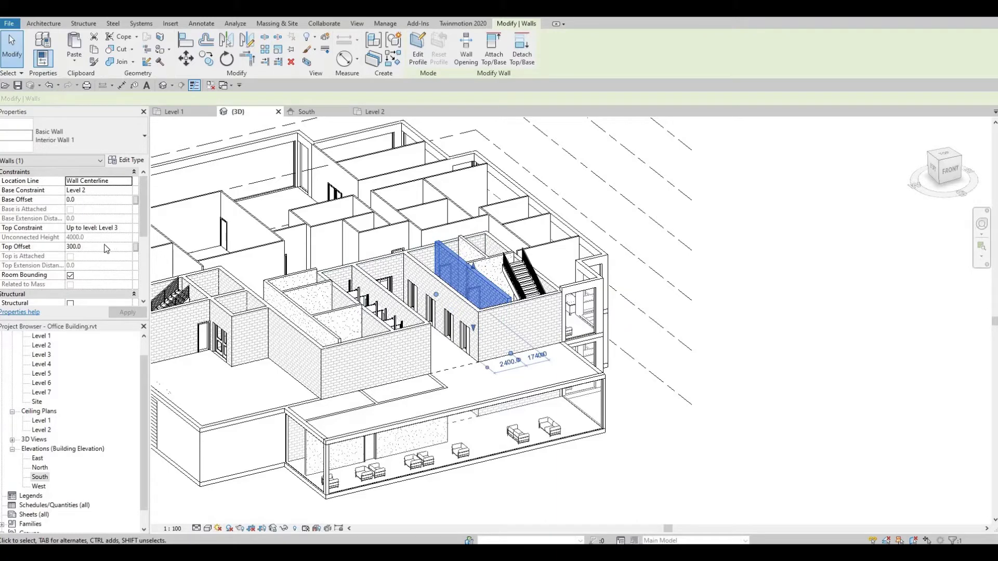
left_click(104, 246)
type("0")
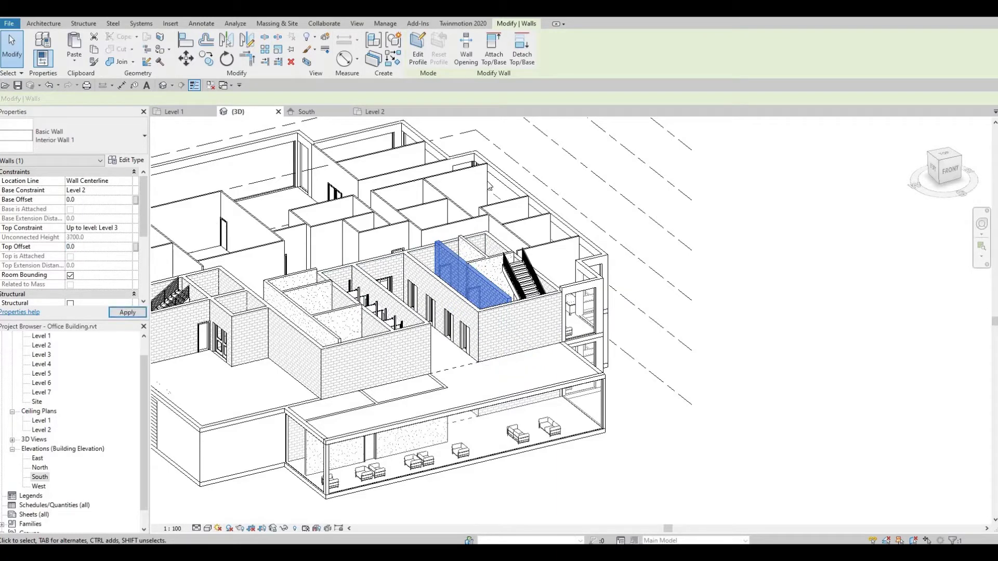
- Set the top offset of the Level 2 curtain wall along the east facade to 0
left_click(537, 223)
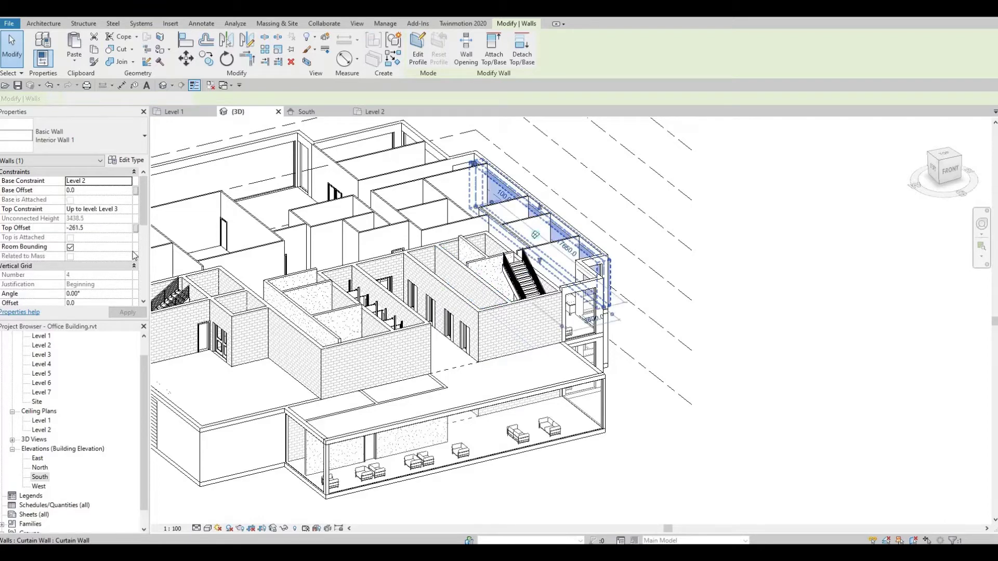
left_click(113, 224)
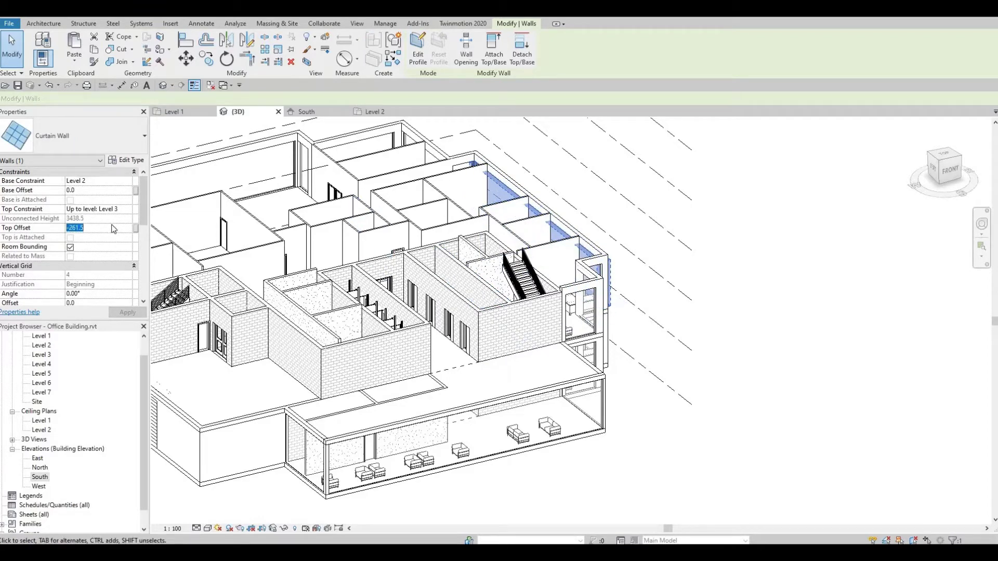
type("0")
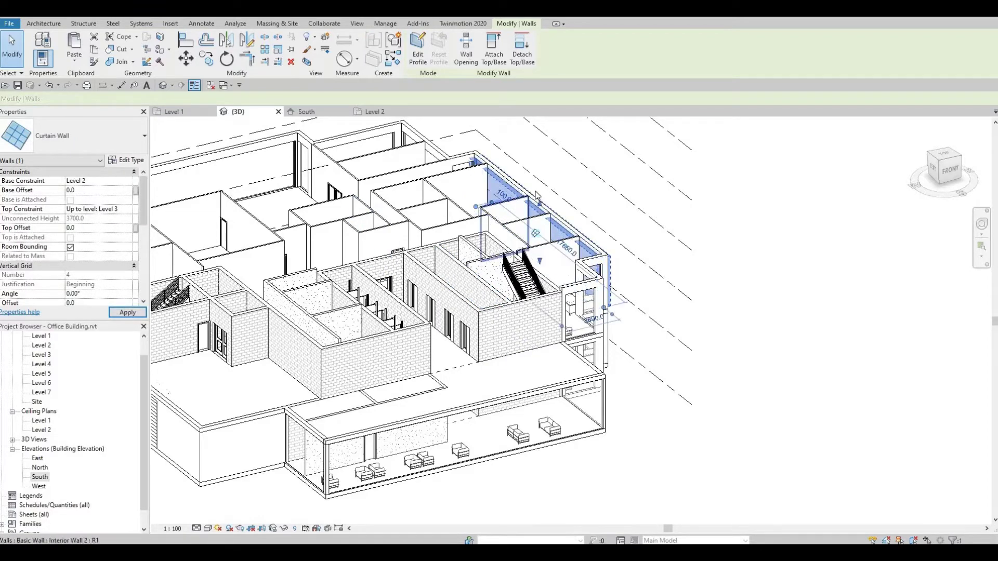
key("Escape")
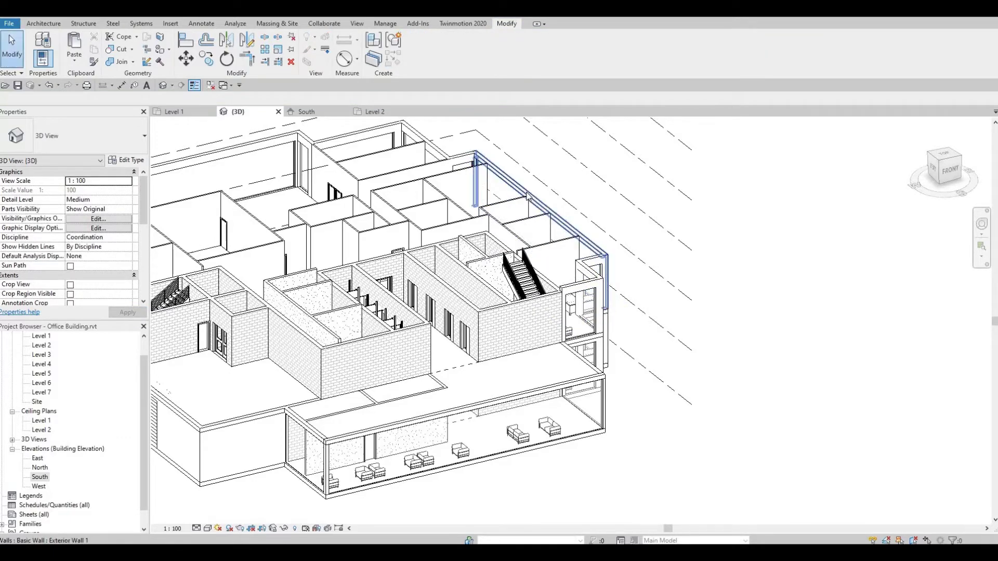
- Set the top offset of the Level 2 Exterior Wall 1 that hosts the east curtain wall to 0
left_click(536, 200)
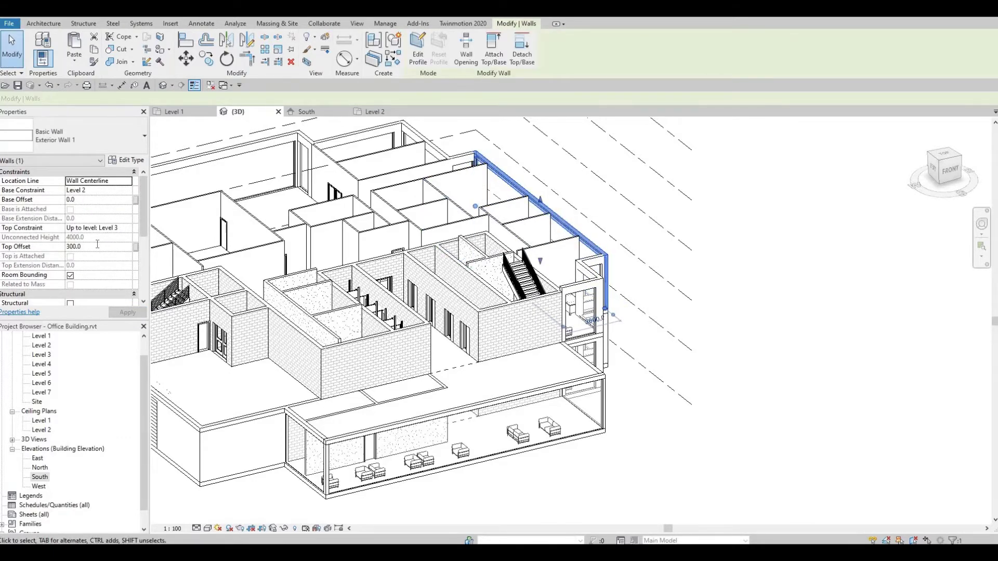
left_click(96, 245)
type("0")
key("Return")
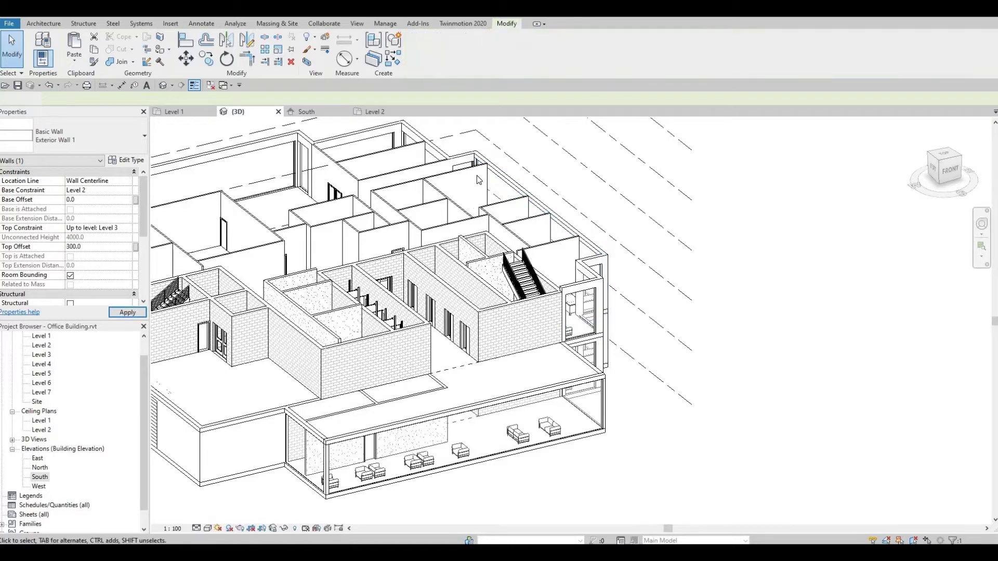
key("Escape")
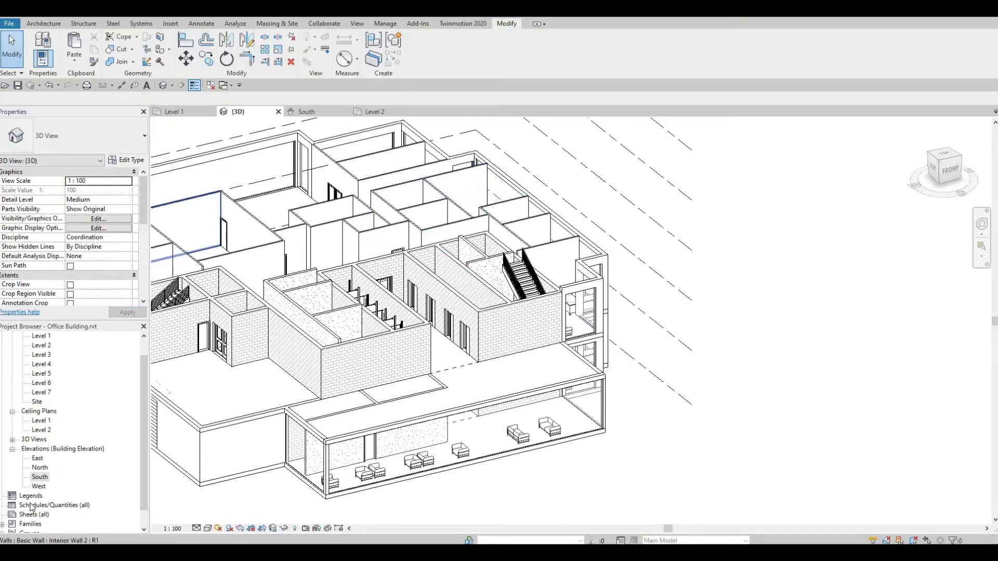
- In the South elevation, set the top offset of the five chained Level 2 Exterior Wall 1 walls at the east end to 0
double_click(40, 477)
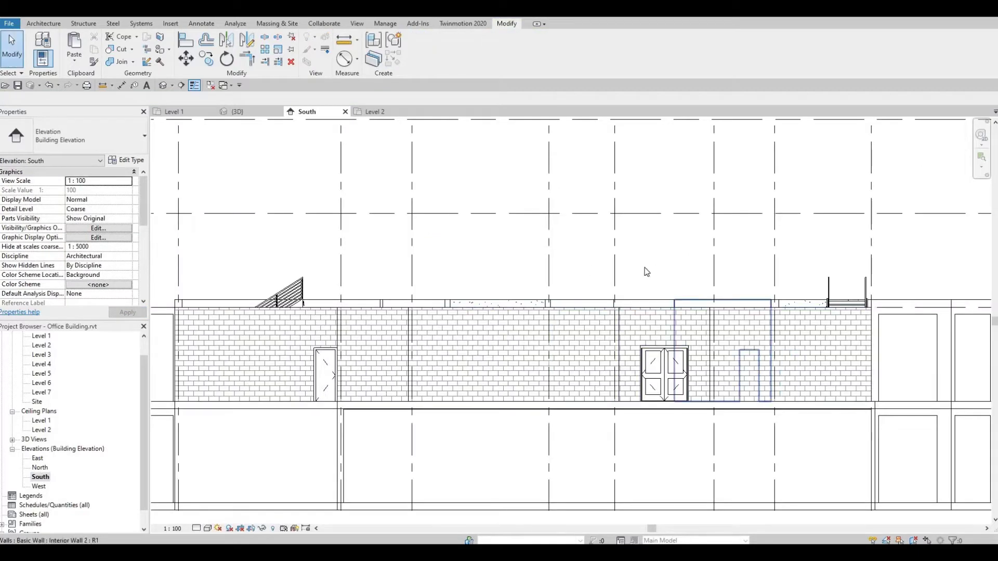
key("z")
key("f")
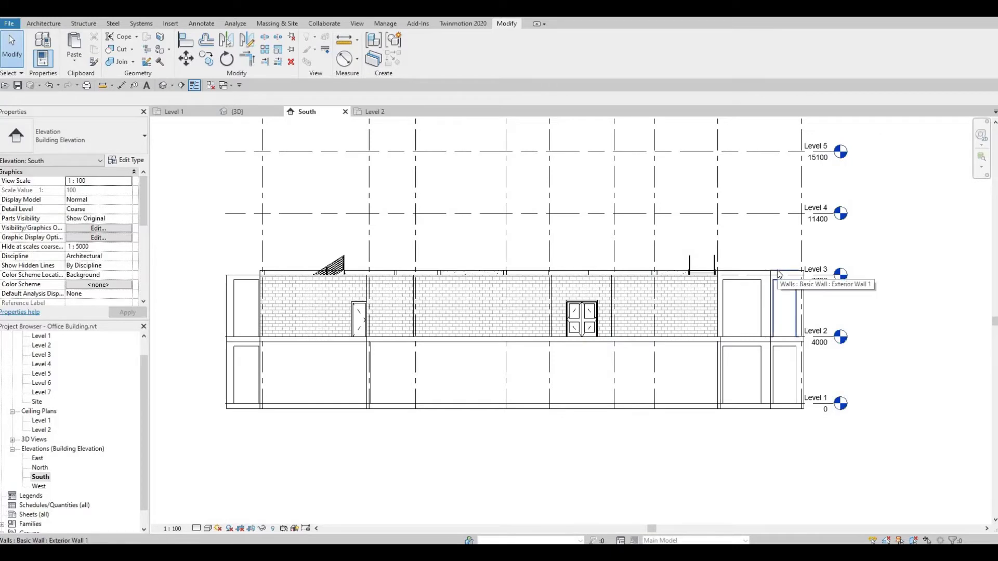
key("Tab")
left_click(367, 193)
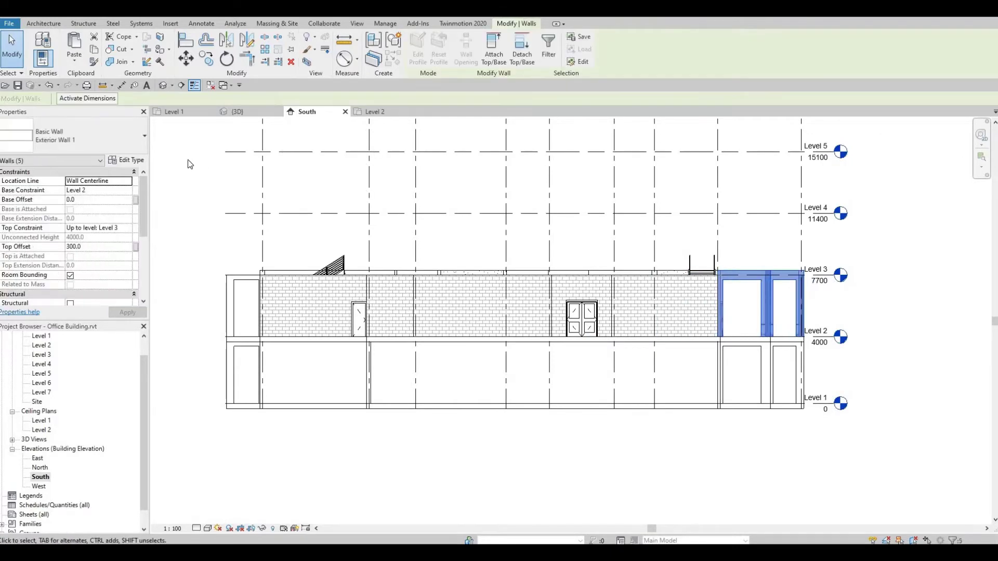
left_click(94, 245)
type("0")
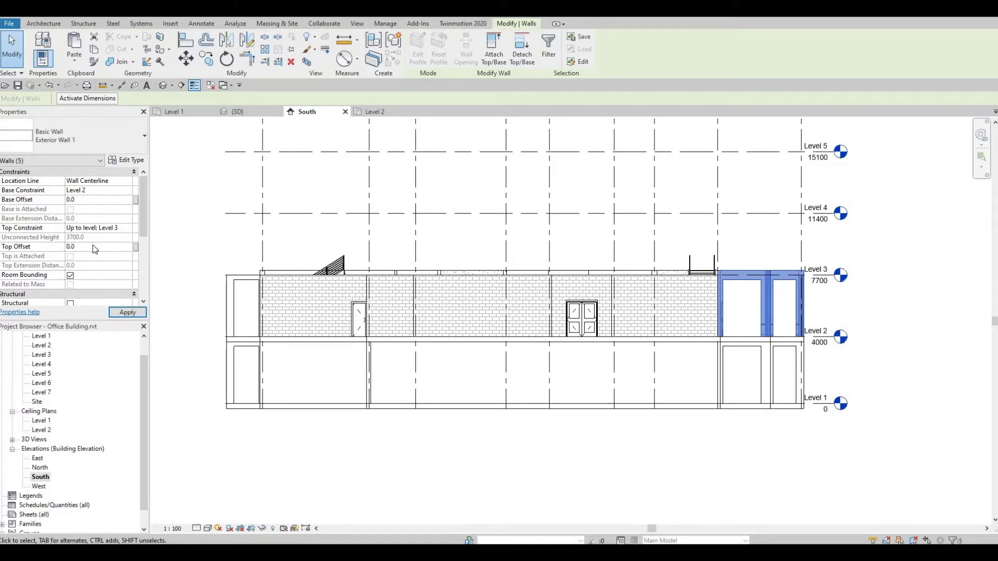
left_click(119, 313)
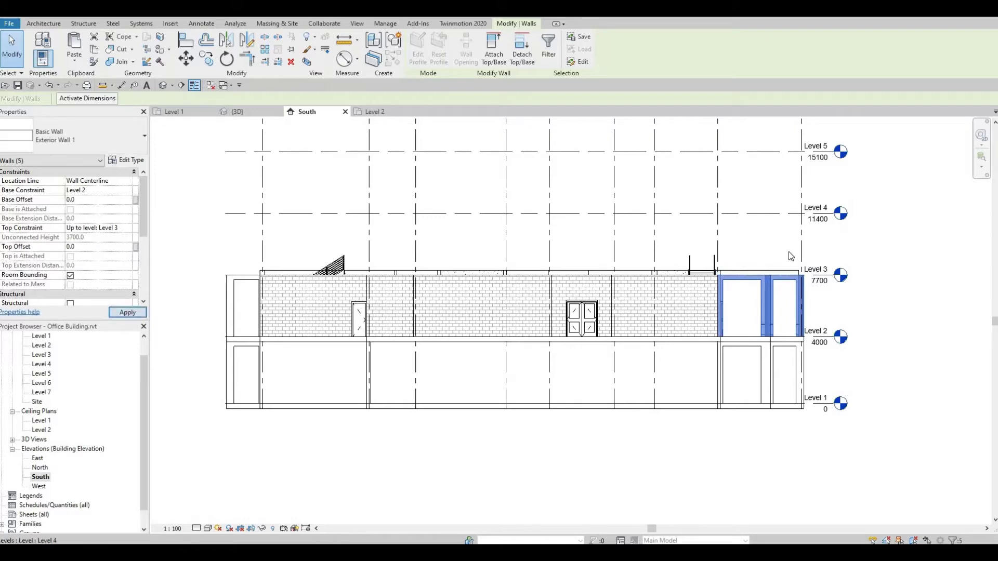
- Set the top offset of the two Level 2 Interior Wall 2 partitions projecting above the east exterior walls to 0
scroll(789, 249, "up", 3)
key("Escape")
left_click(747, 298)
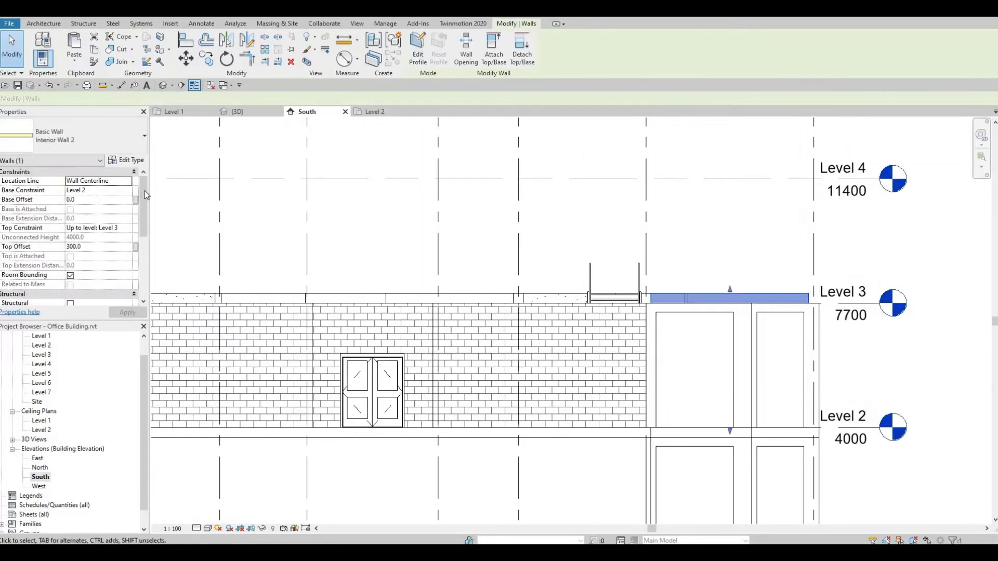
left_click(105, 250)
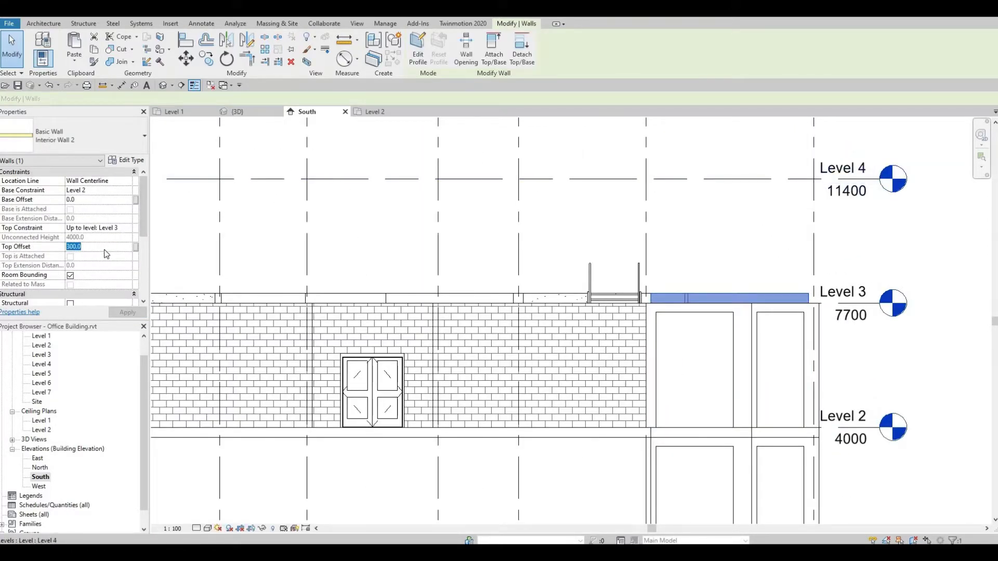
type("0")
key("Return")
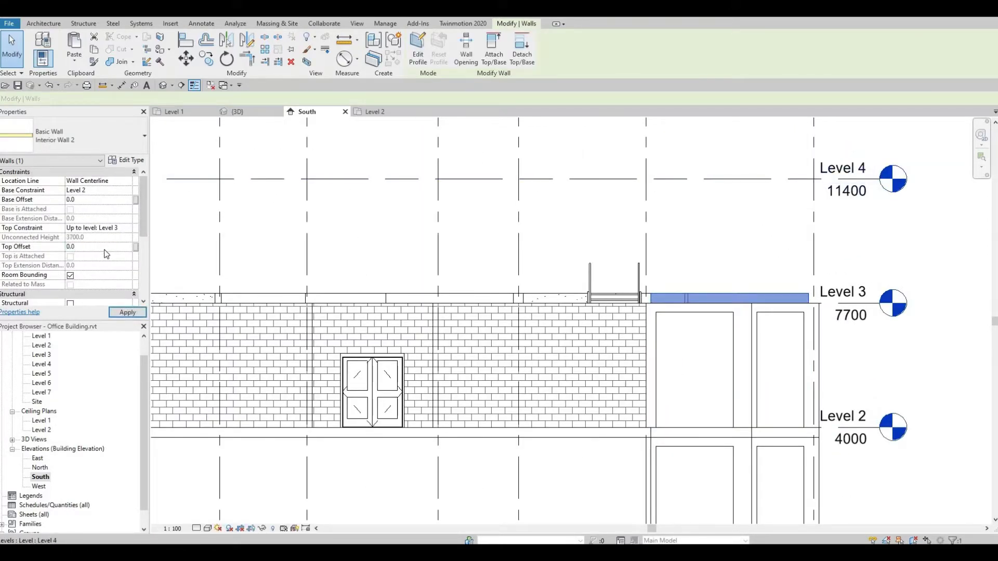
left_click(127, 313)
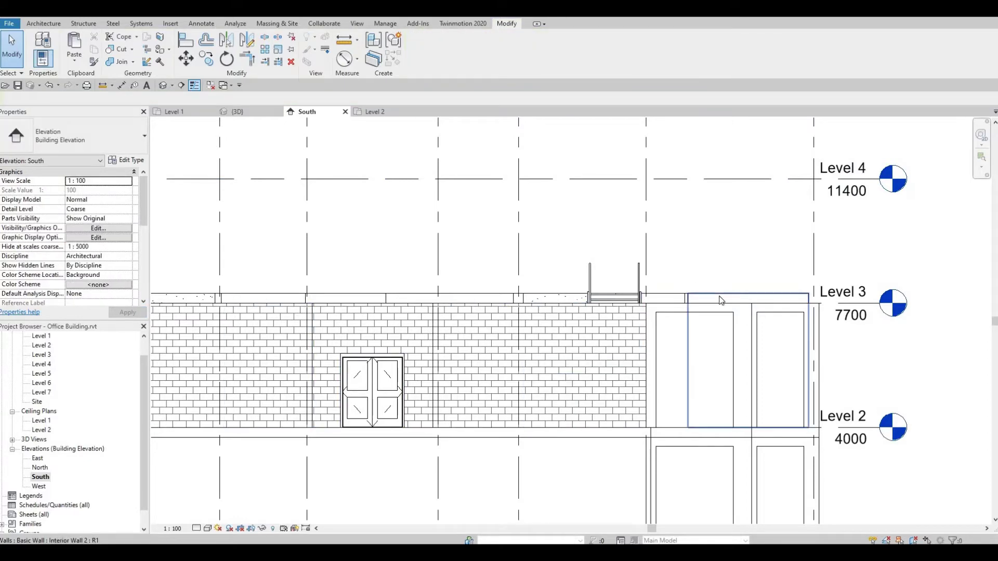
left_click(721, 301)
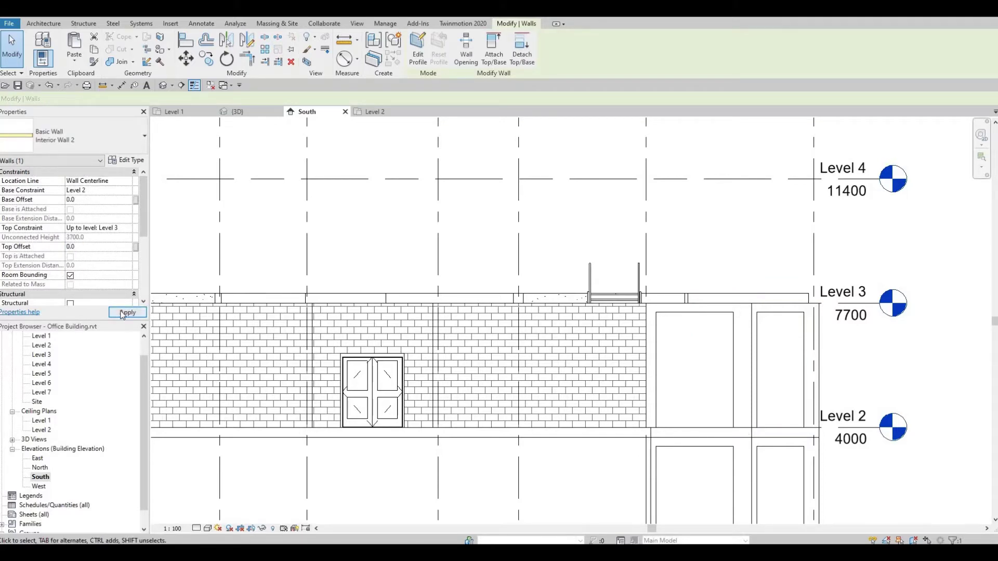
- Select eight Level 2 walls projecting above Level 3 across the South elevation and set their top offset to 0
left_click(697, 301)
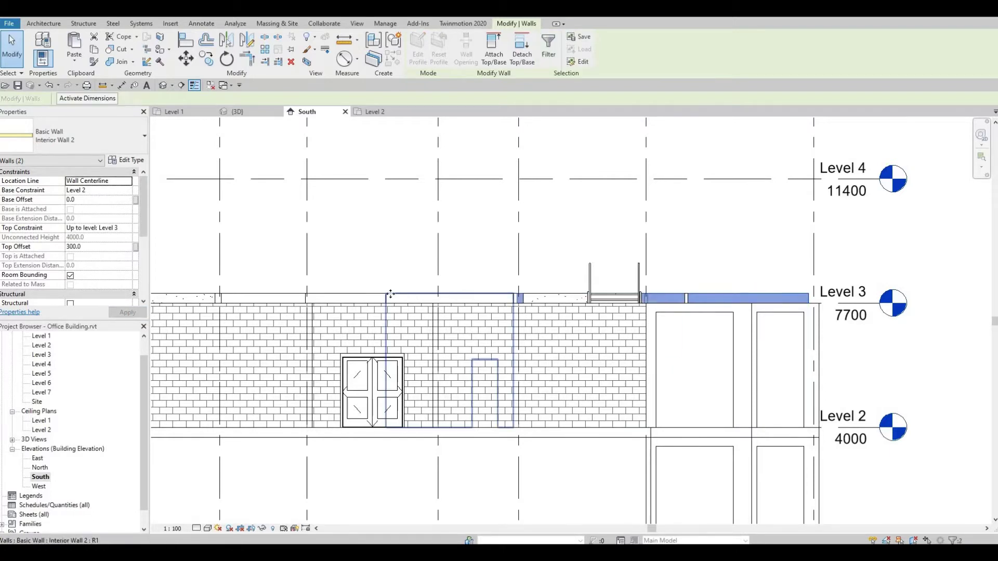
left_click(442, 297, "ctrl")
left_click(528, 297, "ctrl")
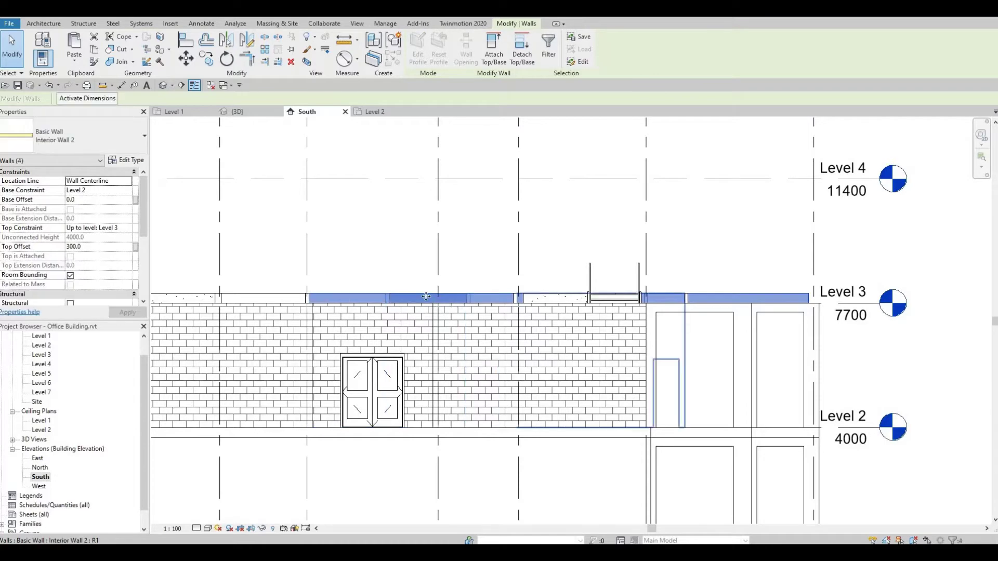
middle_click_drag(267, 300, 518, 281)
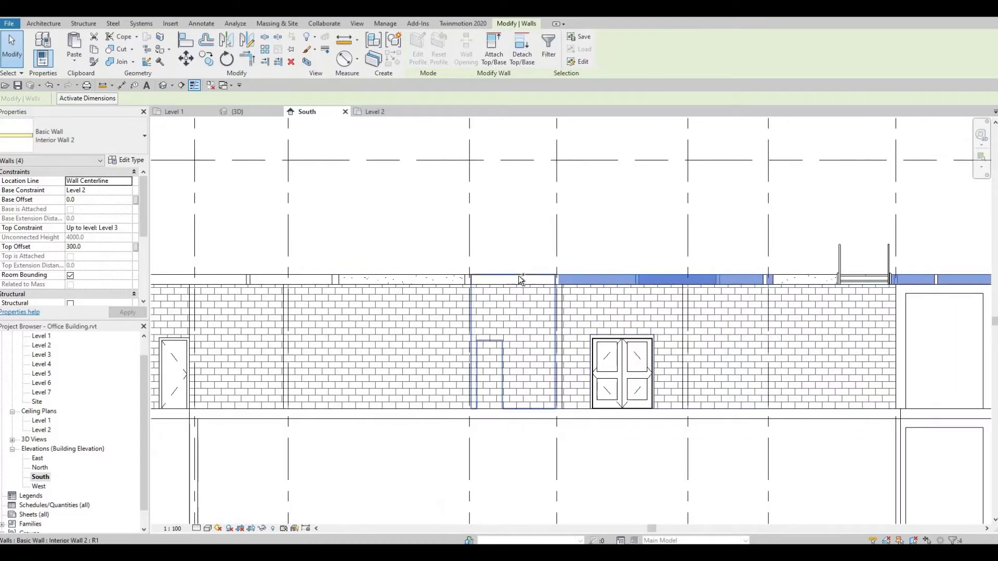
left_click(517, 278, "ctrl")
left_click(342, 276, "ctrl")
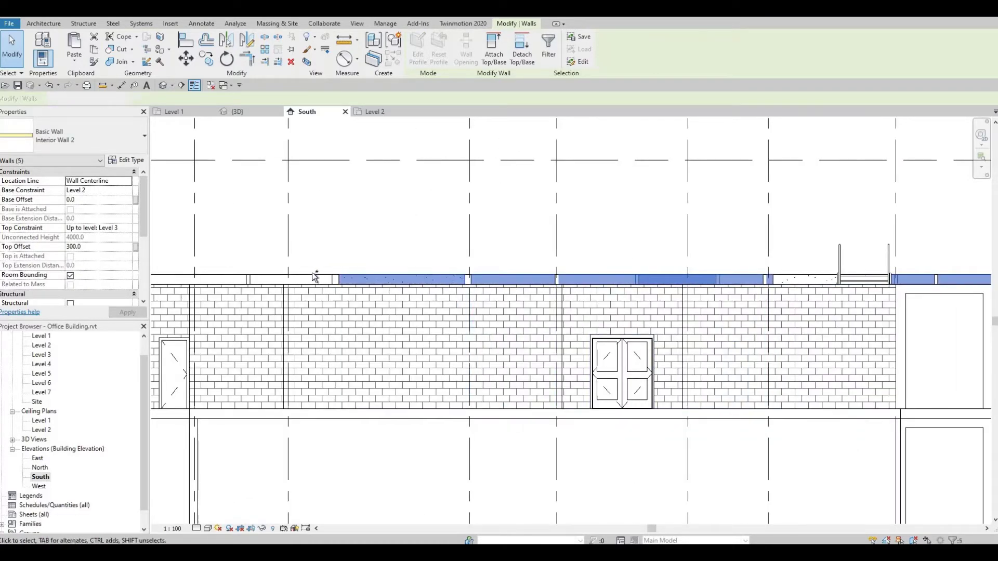
left_click(255, 279, "ctrl")
left_click(245, 279, "ctrl")
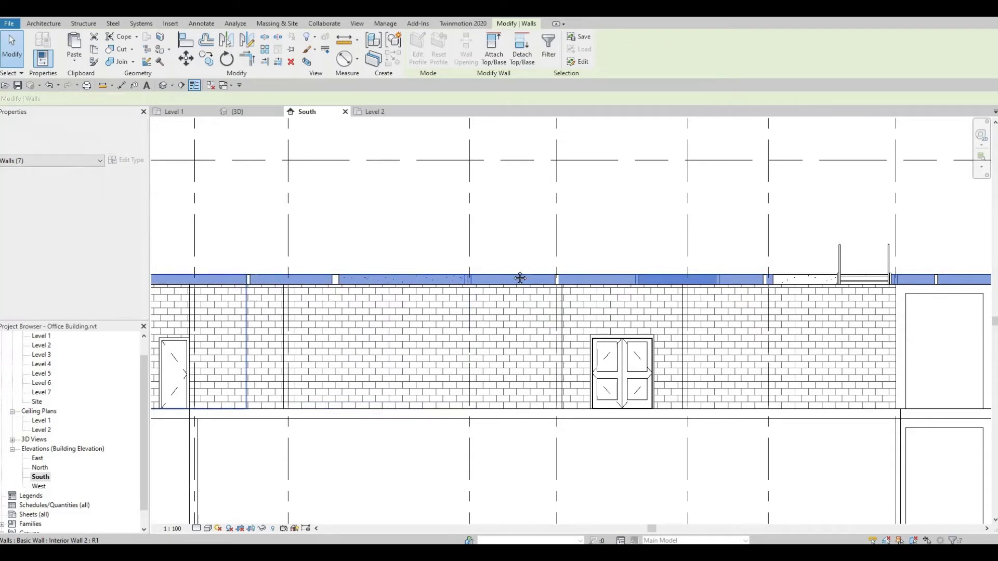
middle_click_drag(322, 273, 621, 273)
left_click(280, 277, "ctrl")
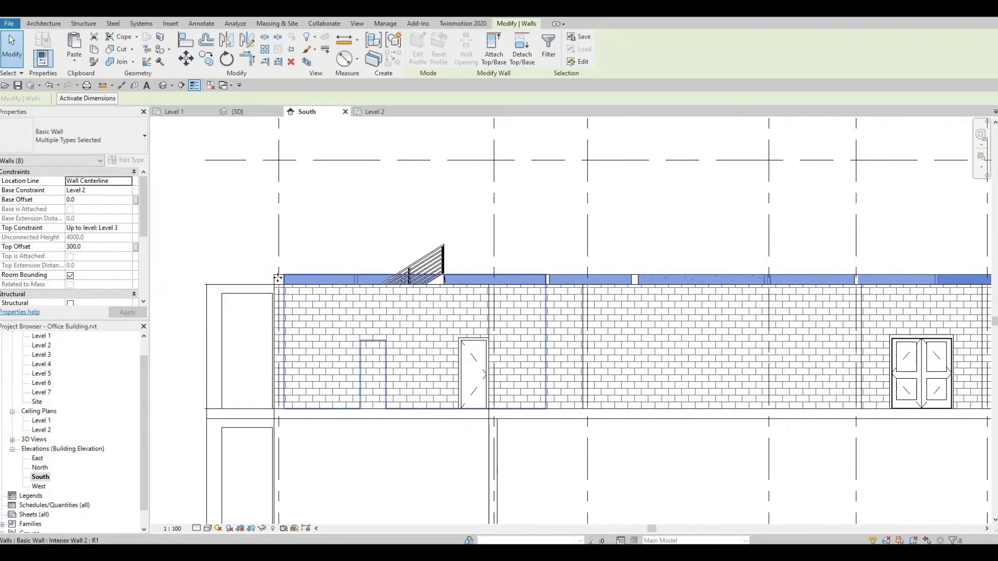
left_click(96, 248)
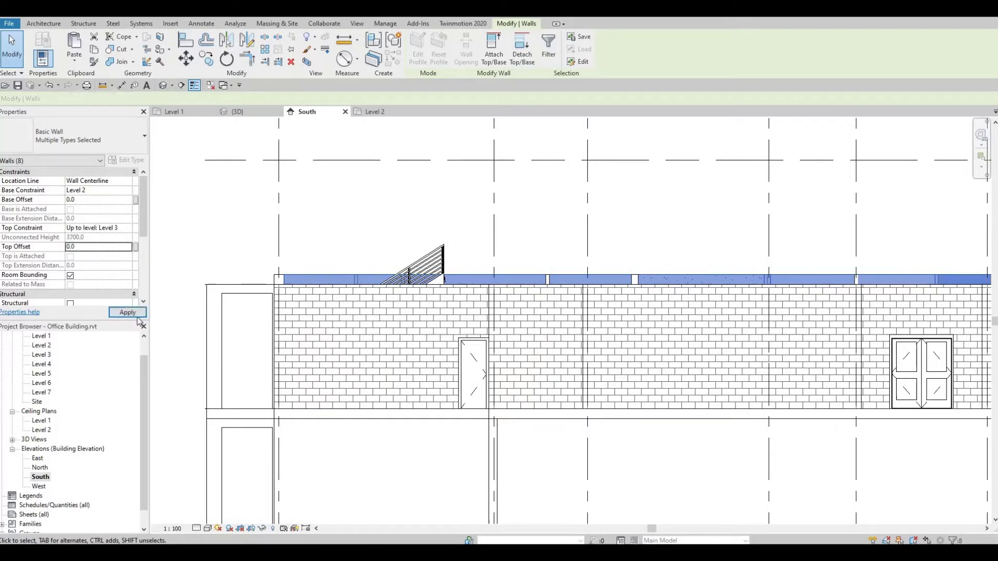
left_click(130, 313)
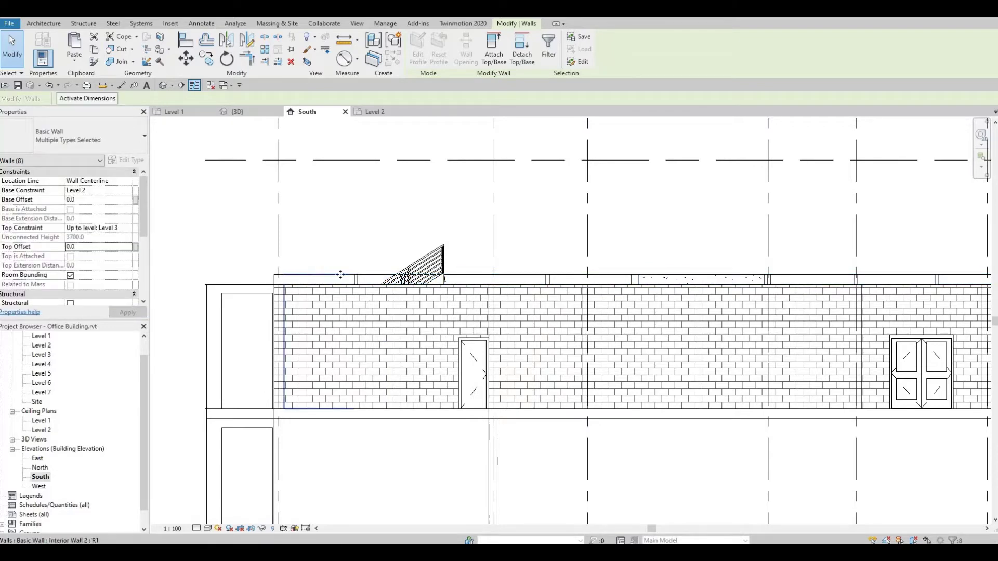
- Add four more walls projecting above Level 3 to the Level 2 selection and set the top offset of all twelve to 0
left_click(315, 279, "ctrl")
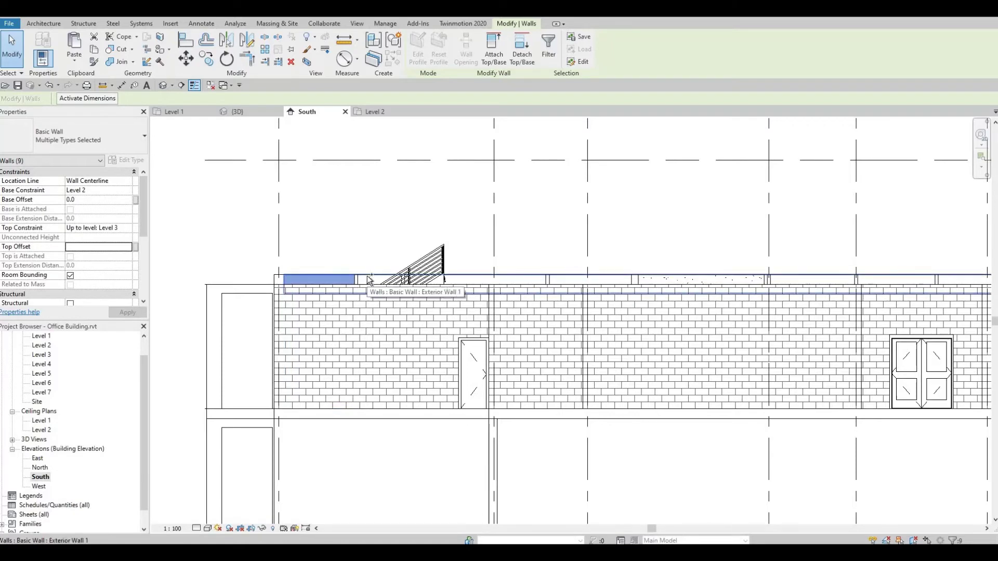
left_click(369, 281, "ctrl")
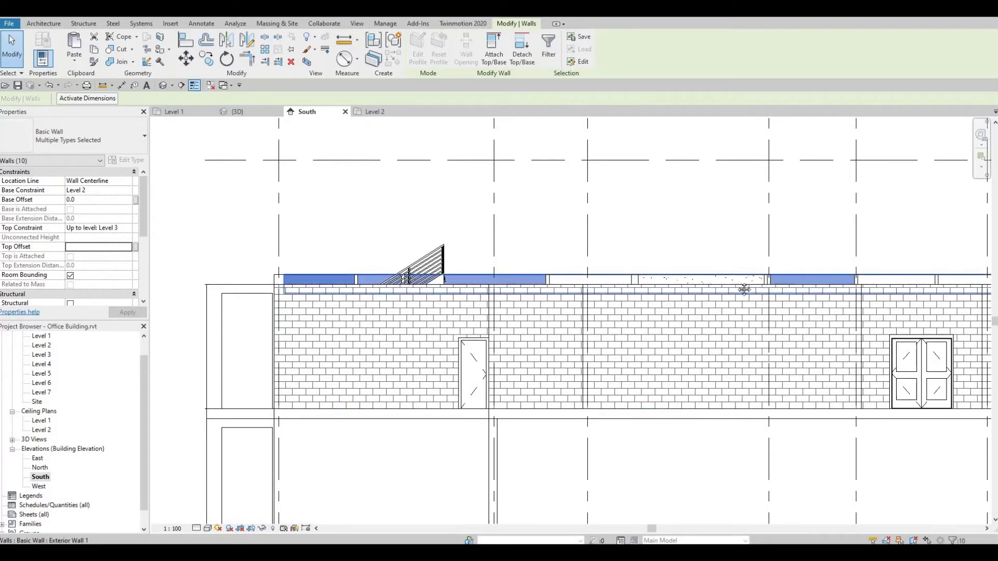
middle_click_drag(901, 275, 615, 275)
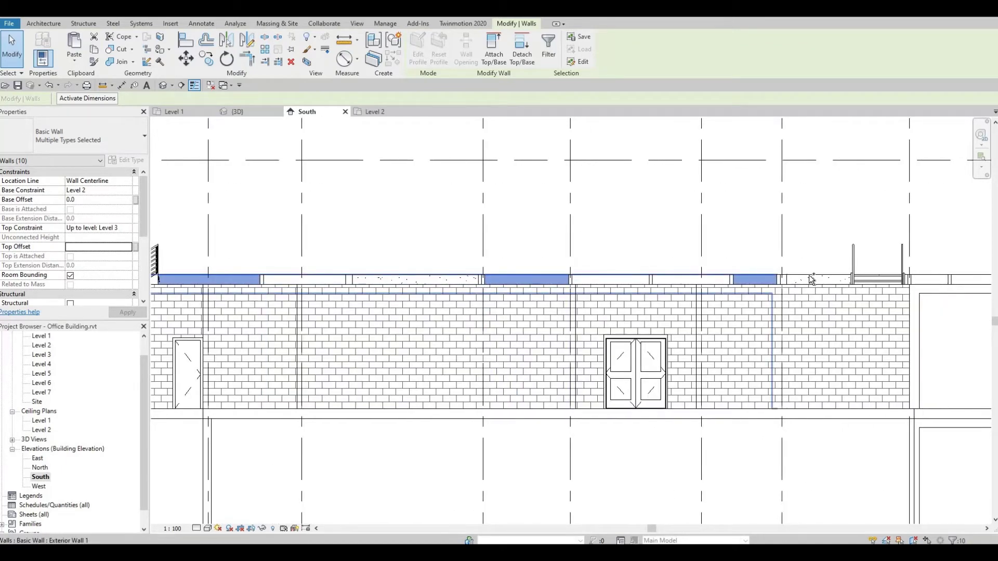
left_click(811, 279, "ctrl")
middle_click_drag(953, 264, 702, 265)
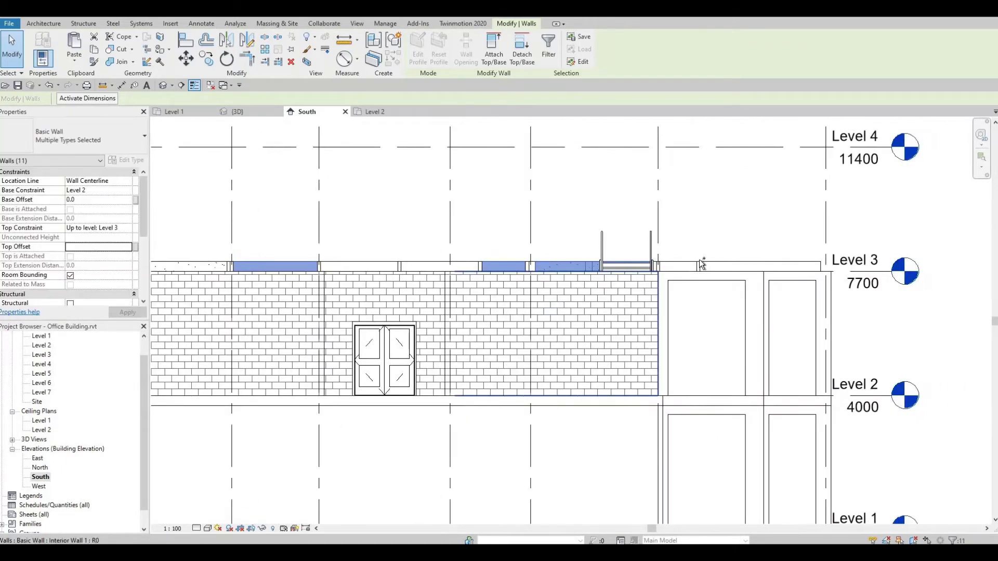
left_click(700, 265, "ctrl")
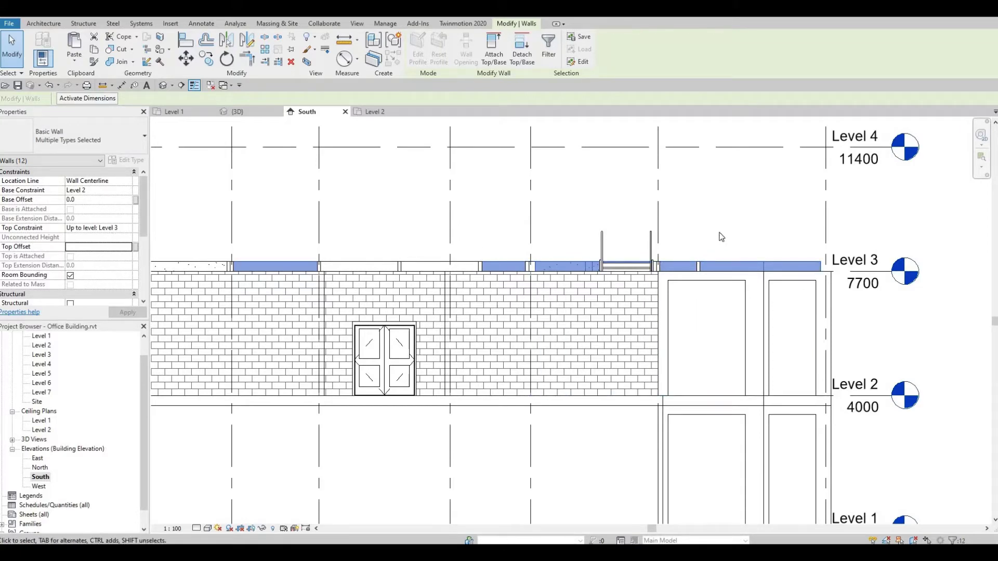
left_click(112, 250)
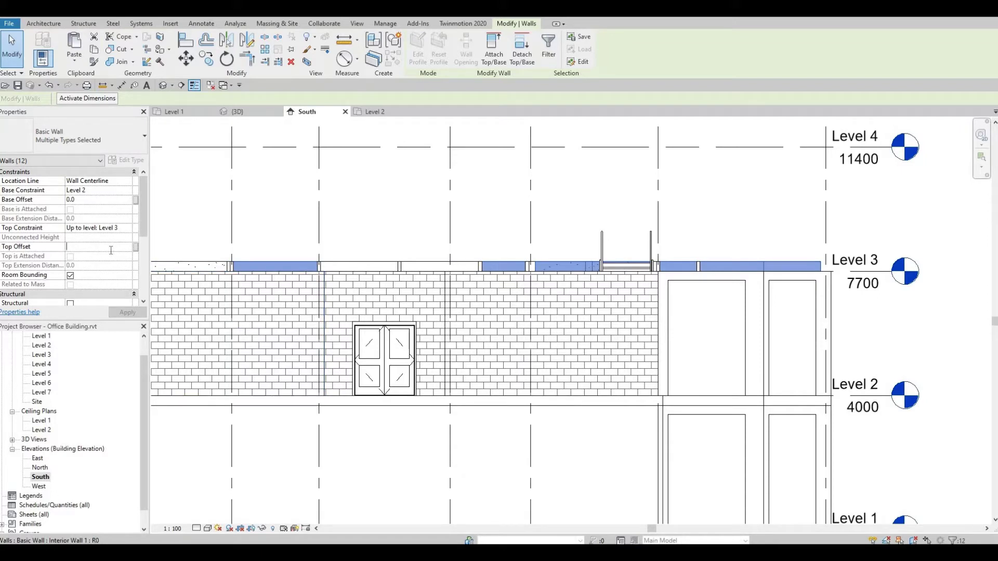
type("0")
left_click(128, 312)
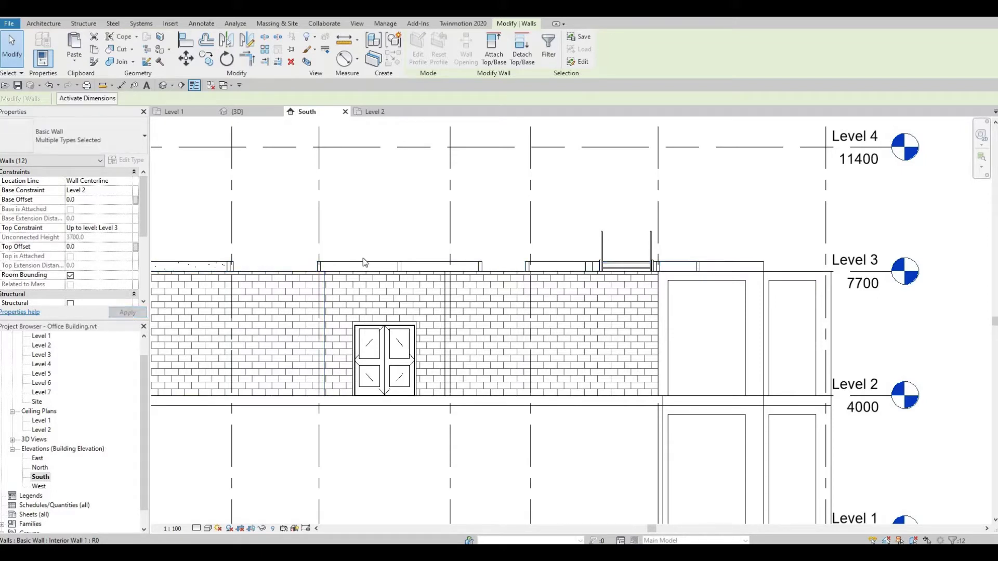
key("Escape")
- Set the top offset of the two Level 2 Interior Wall 2 walls projecting around the east railing to 0
left_click(572, 267)
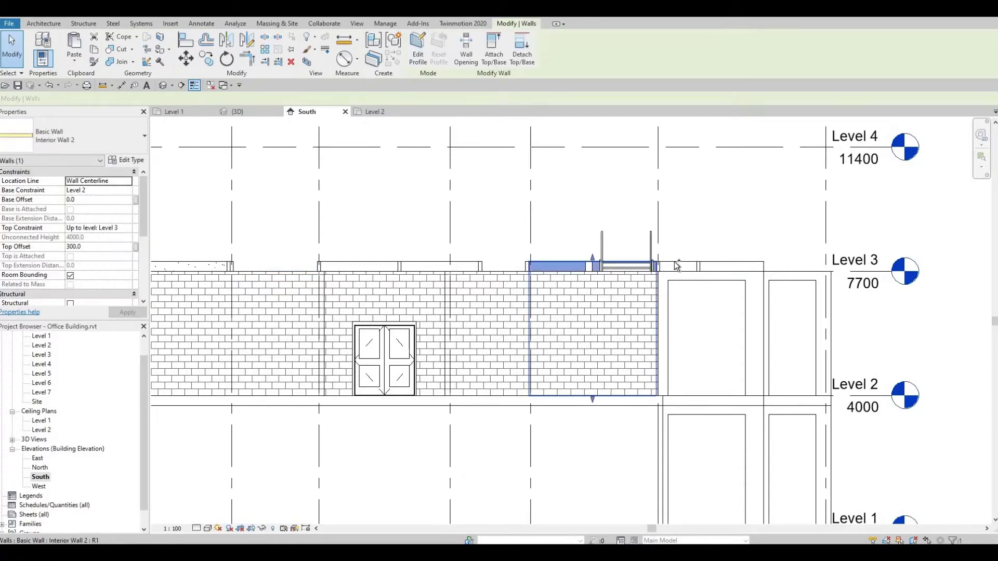
left_click(714, 265, "ctrl")
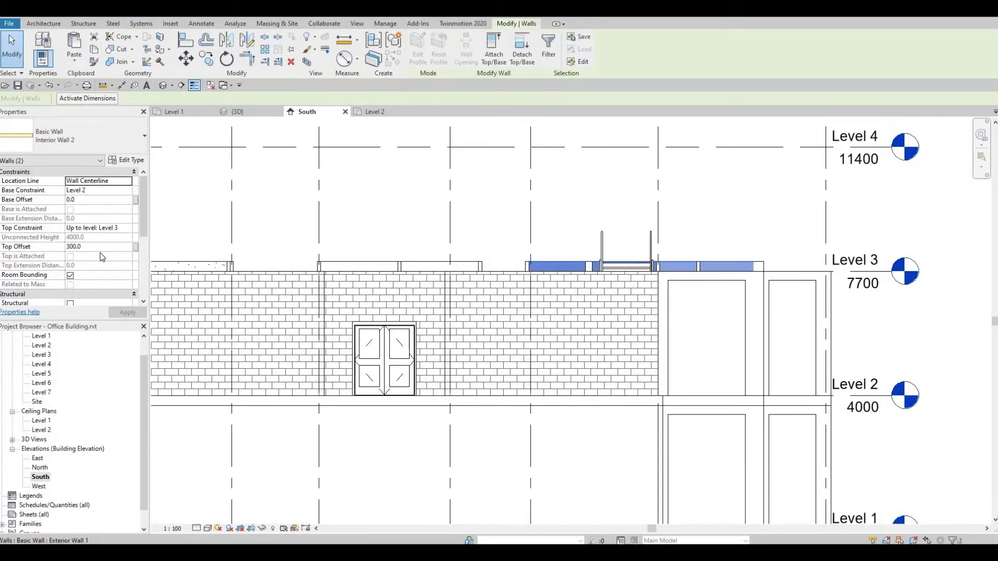
key("Return")
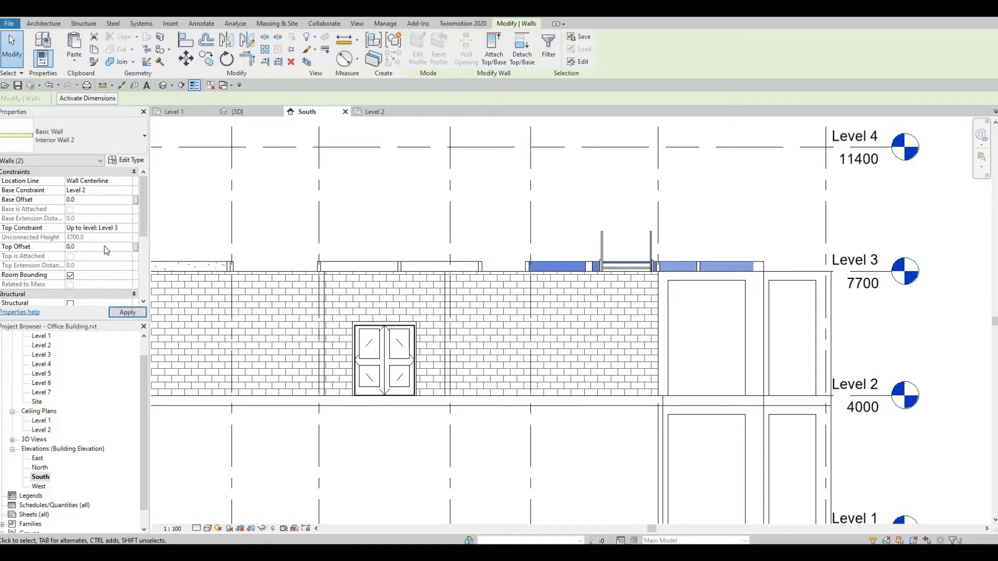
left_click(128, 313)
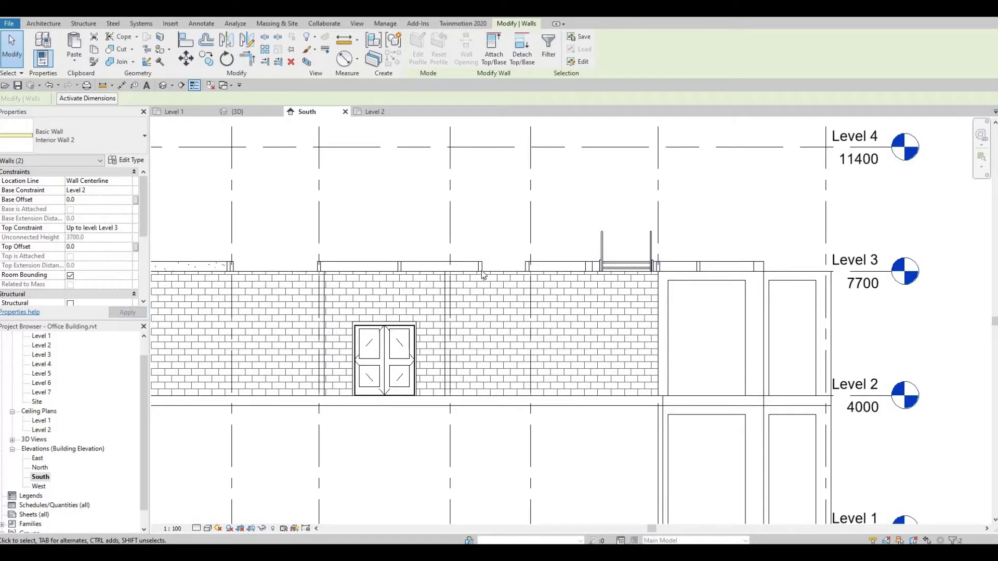
- Set the top offset of the next Interior Wall 2 still projecting behind the east railing to 0
left_click(720, 265)
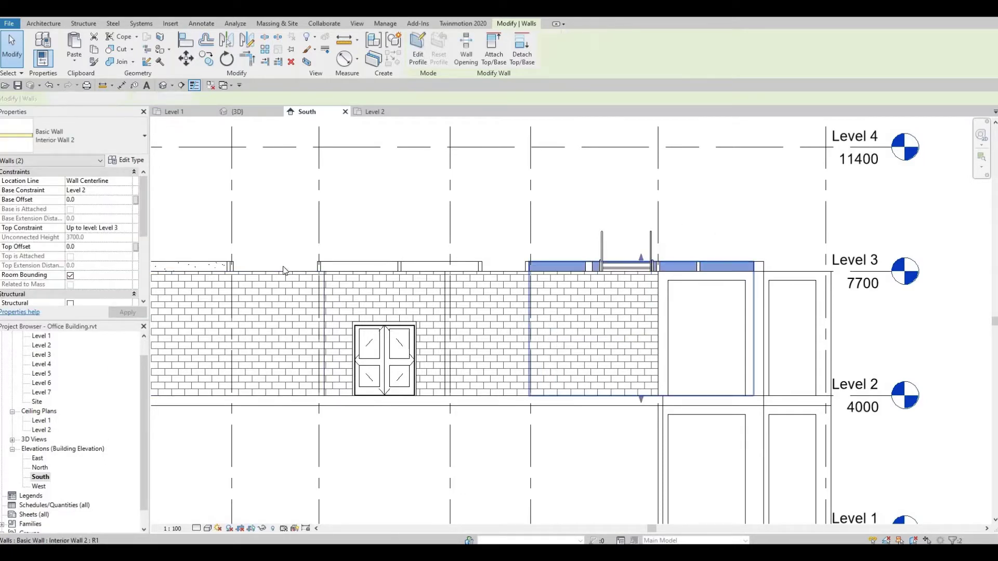
left_click(283, 270)
left_click(107, 245)
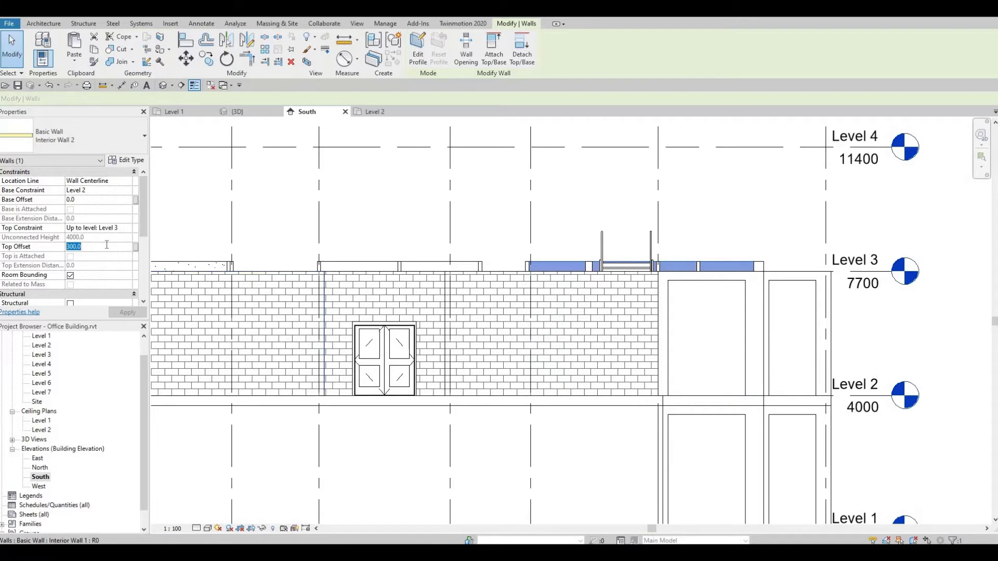
type("0")
left_click(127, 314)
left_click(654, 226)
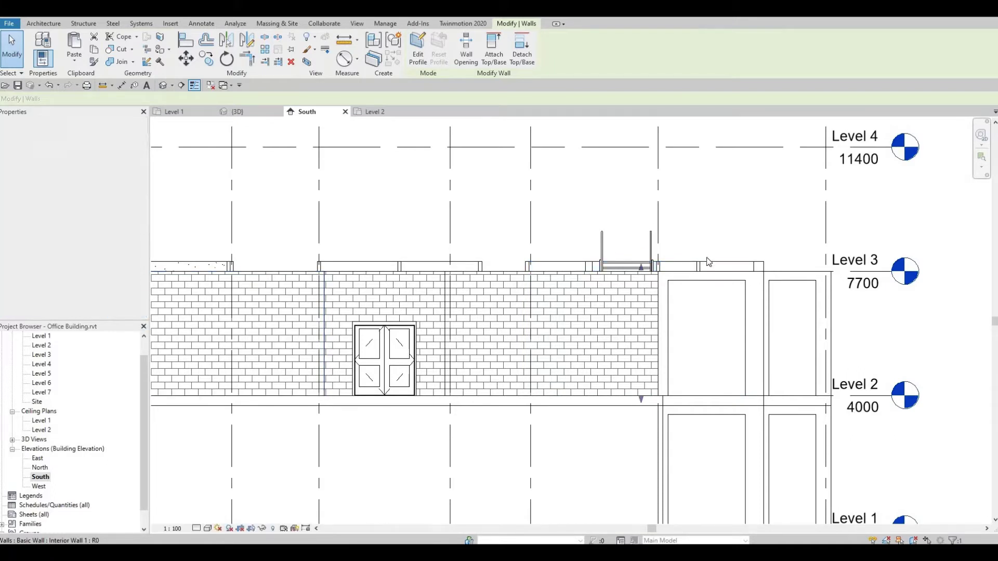
- Set the top offset of the long Exterior Wall 1 still projecting above Level 3 at the east end to 0
left_click(709, 264)
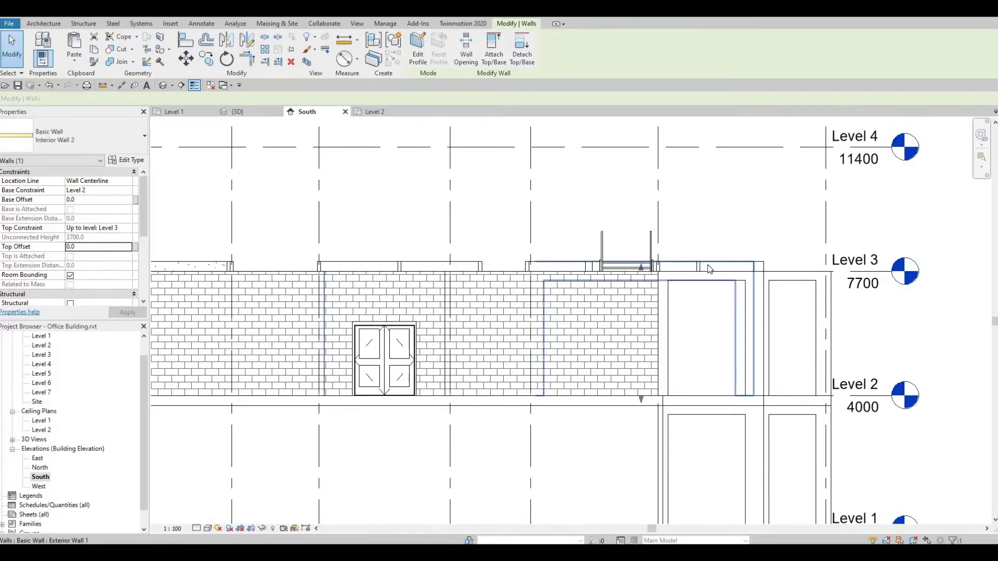
left_click(90, 247)
type("0")
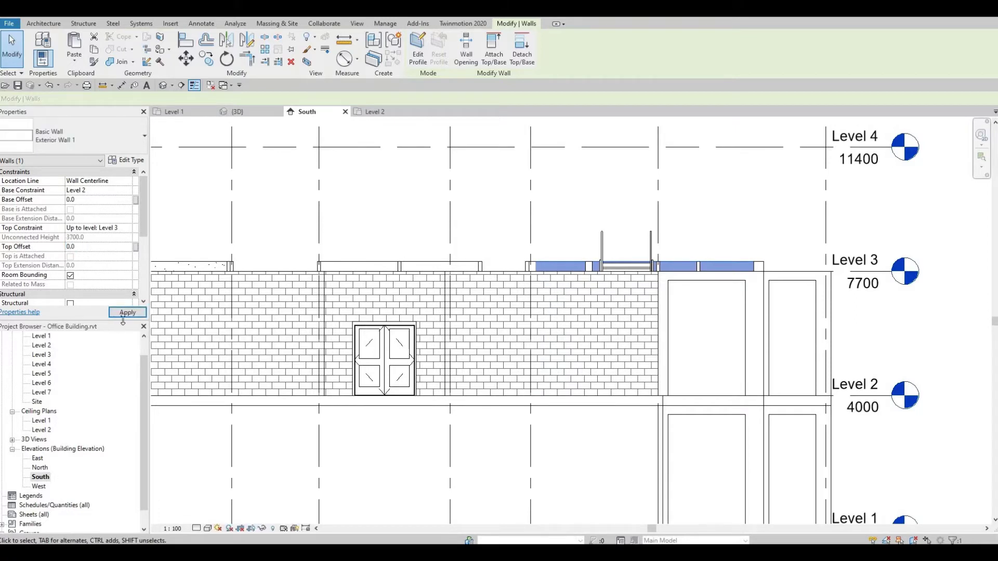
left_click(127, 315)
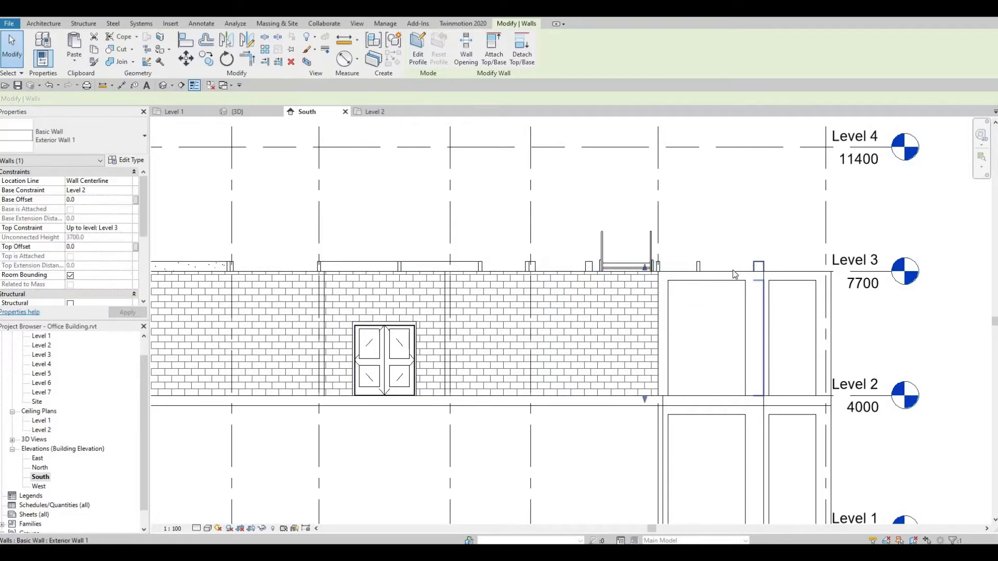
- Select the eight Level 2 walls still projecting from the east end to above the double door and set their top offset to 0
left_click(758, 268)
left_click(659, 267, "ctrl")
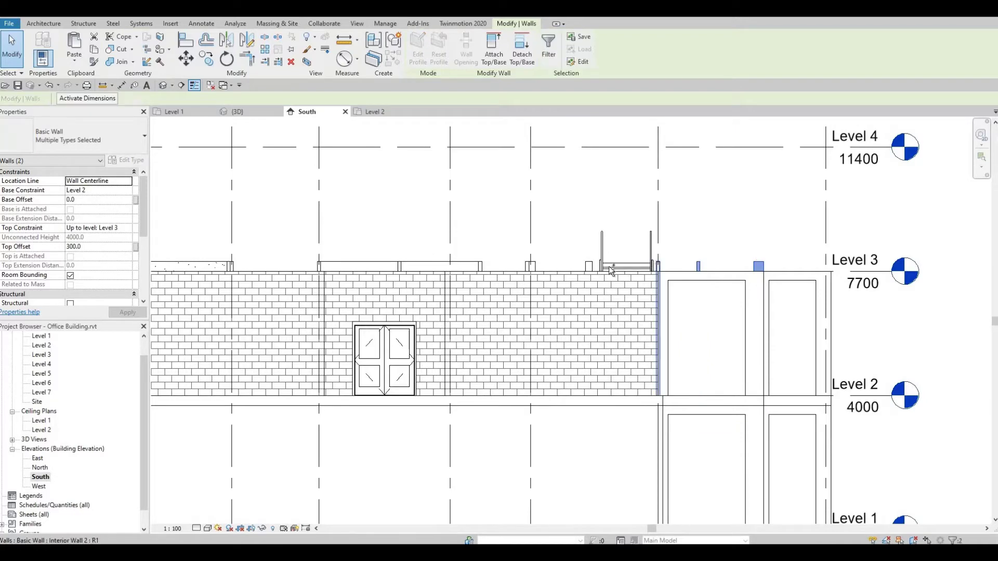
left_click(589, 267, "ctrl")
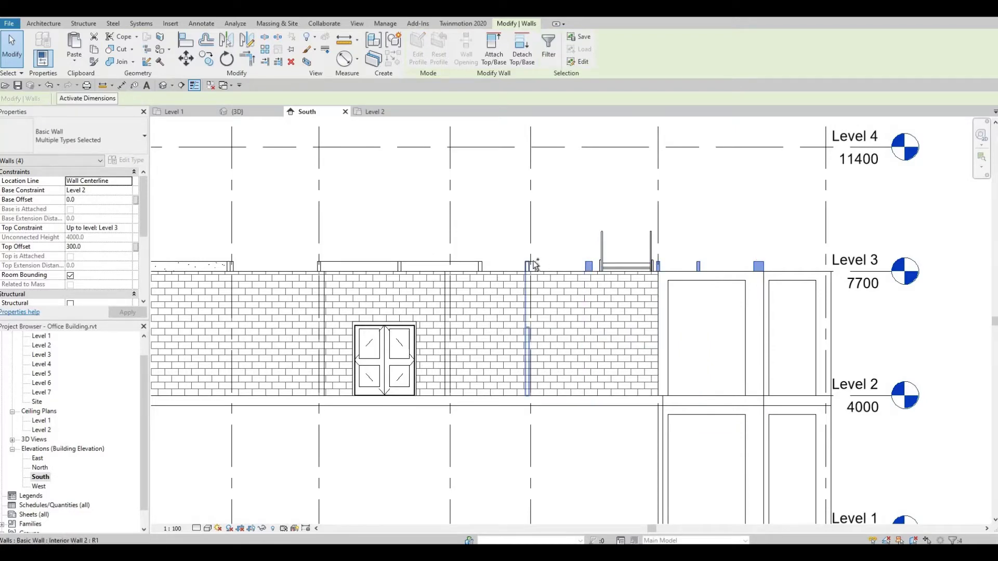
left_click(534, 265, "ctrl")
left_click(480, 266, "ctrl")
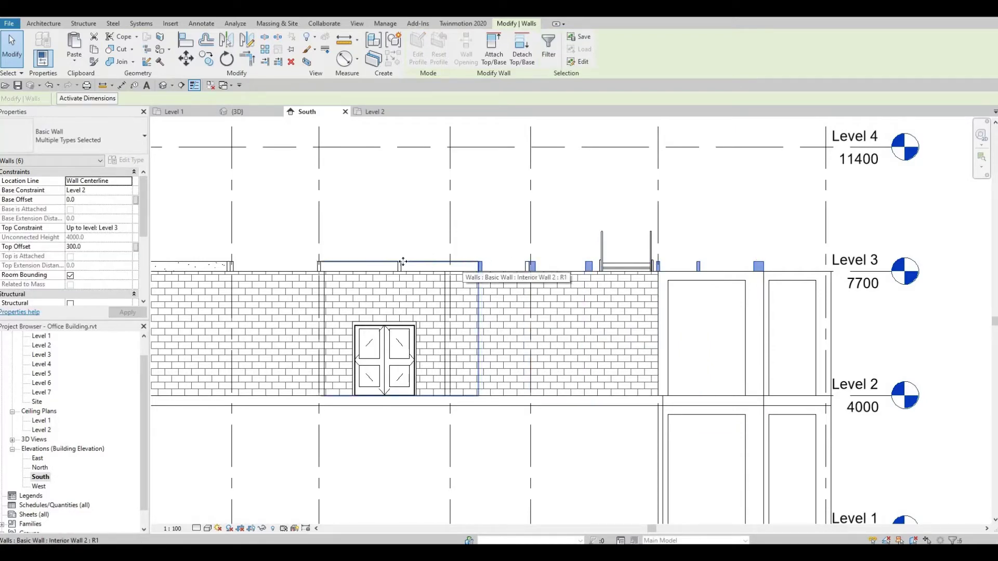
left_click(403, 262, "ctrl")
left_click(399, 266, "ctrl")
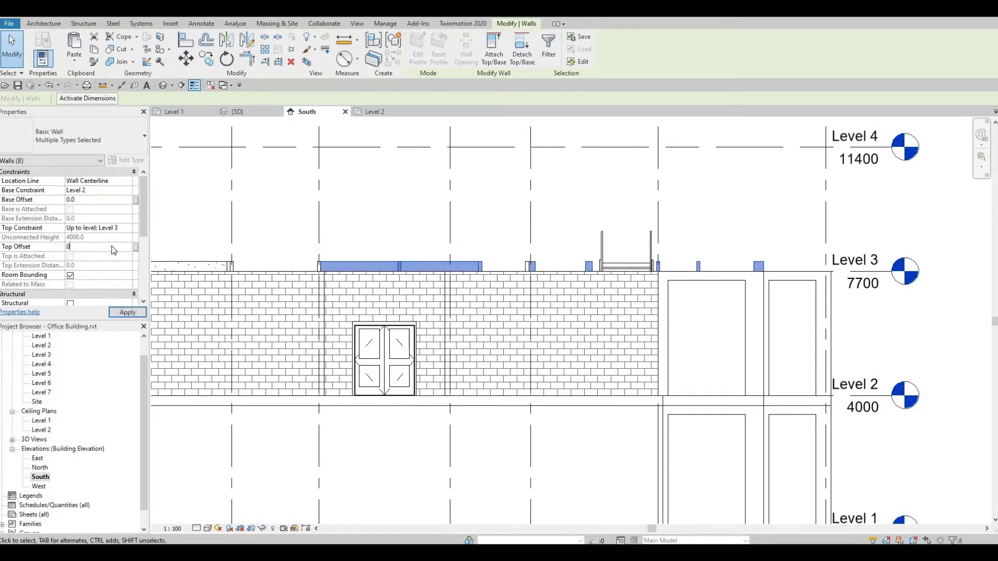
left_click(136, 310)
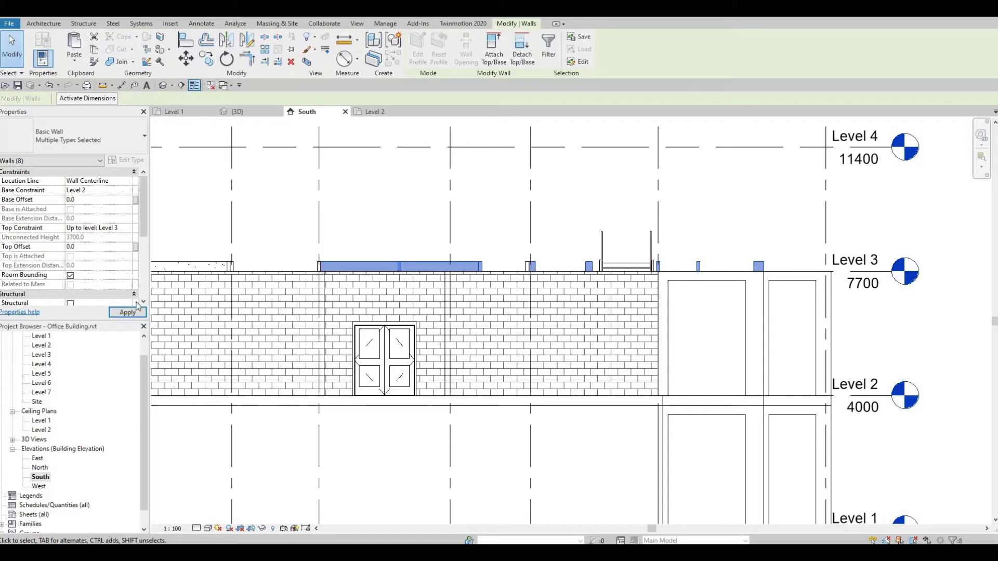
left_click(381, 260)
- Select four projecting Level 2 interior walls on both sides of the double door and set their top offset to 0
middle_click_drag(523, 262, 651, 263)
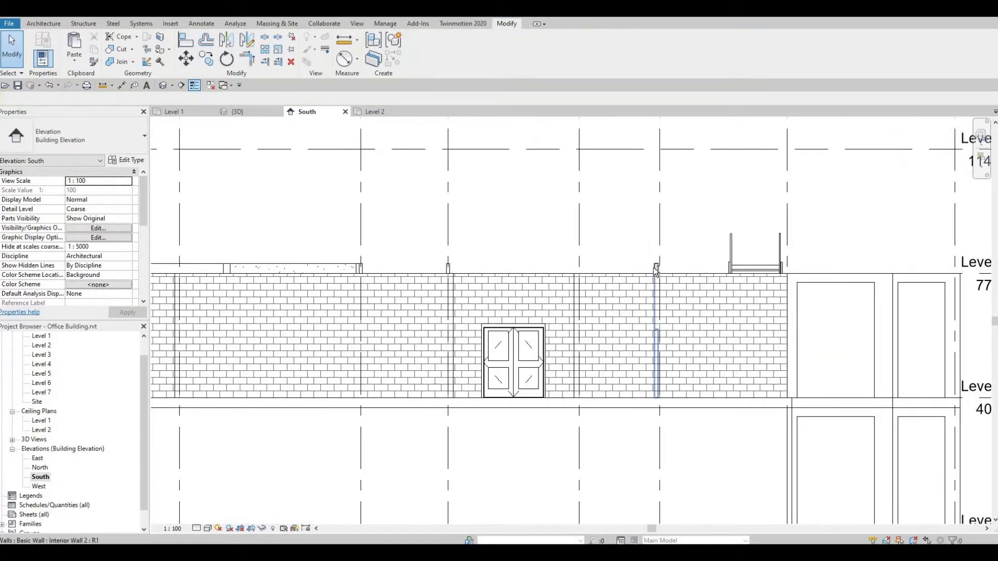
left_click(570, 281)
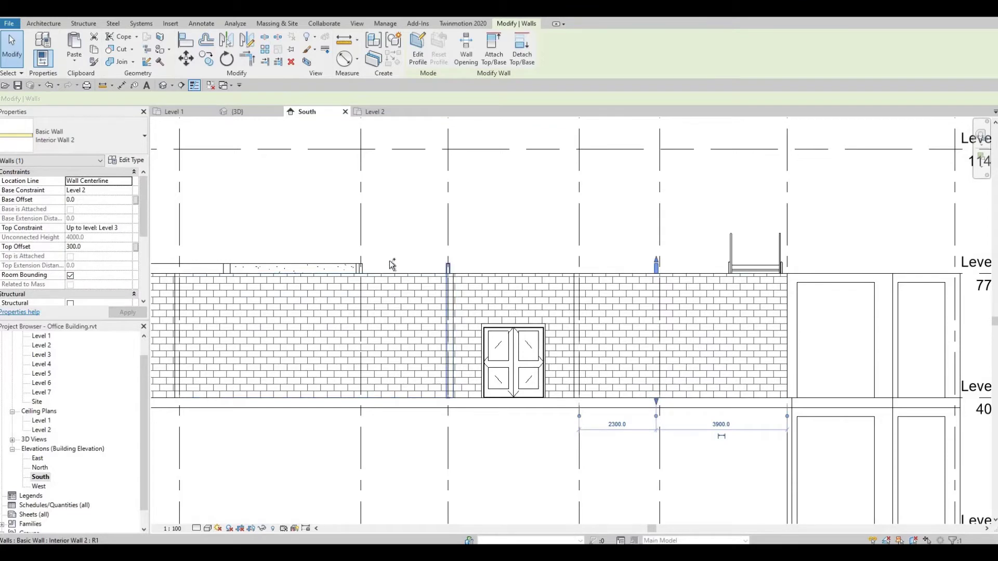
left_click(333, 269, "ctrl")
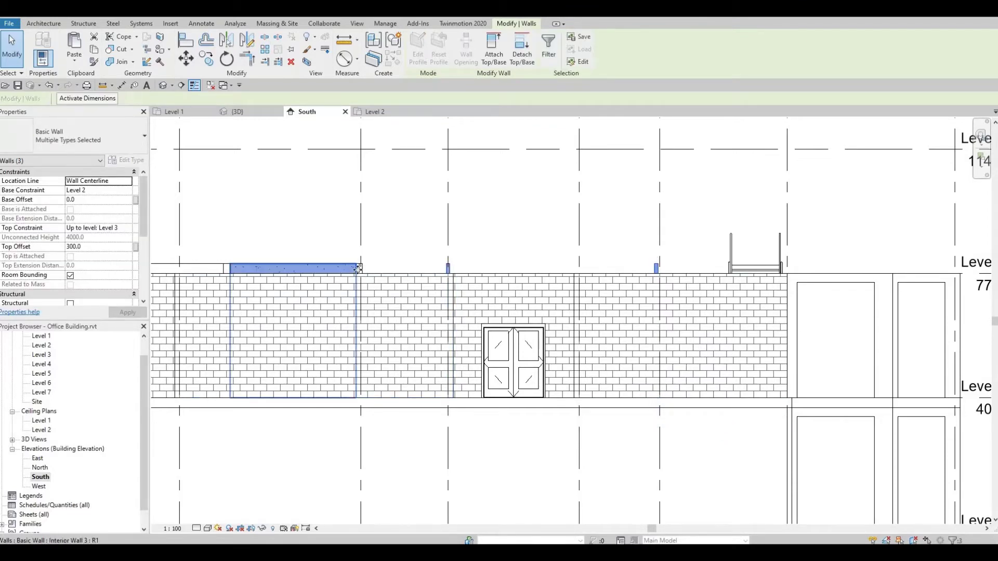
scroll(468, 263, "up", 3)
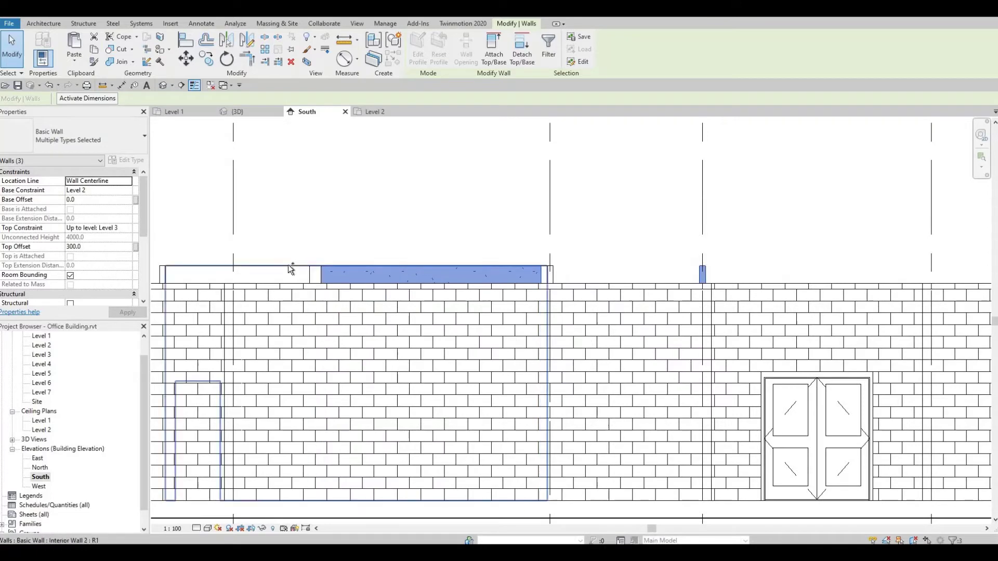
left_click(163, 193, "ctrl")
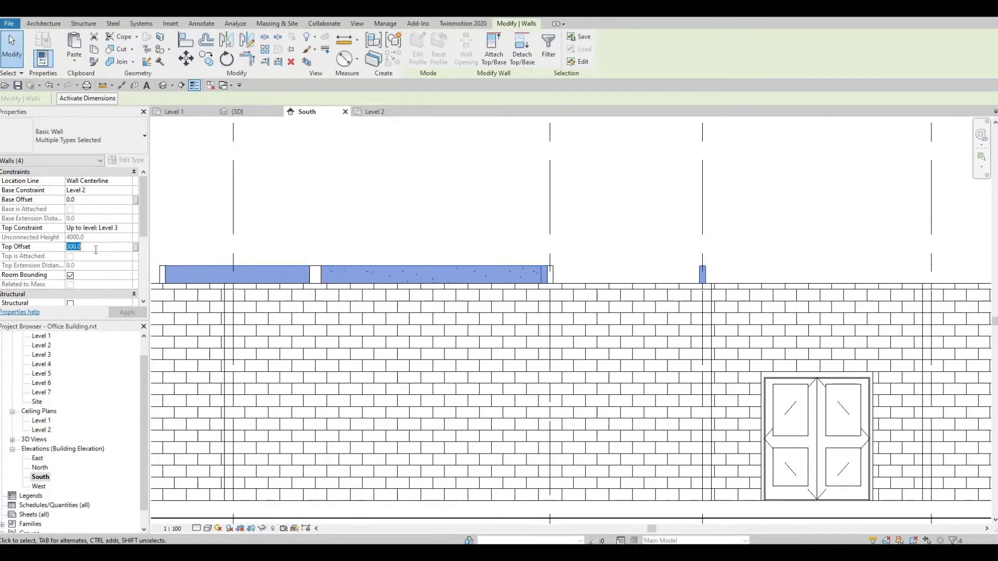
type("0")
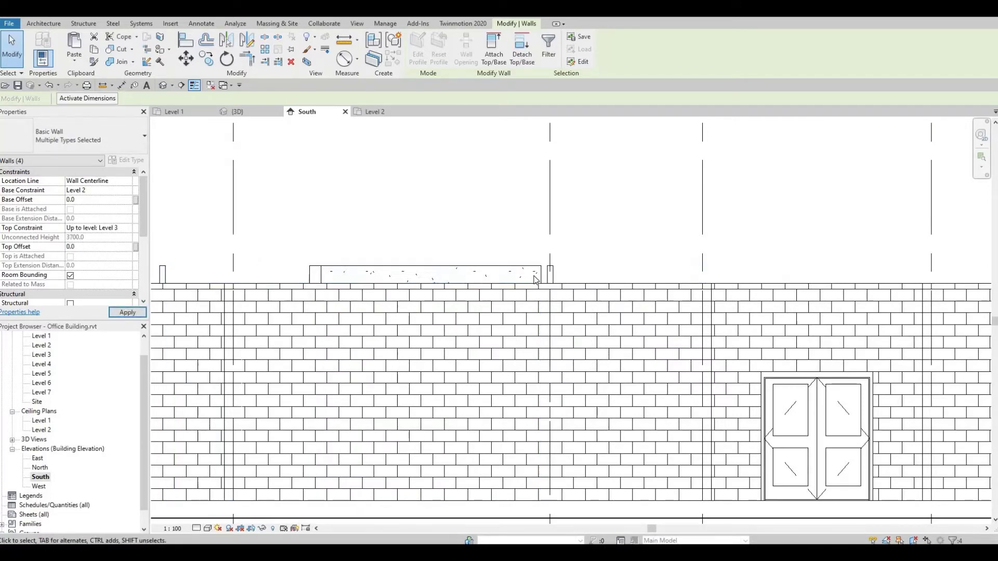
- Set the top offset of the long Interior Wall 3 still projecting west of the double door to 0
left_click(543, 273)
left_click(551, 270)
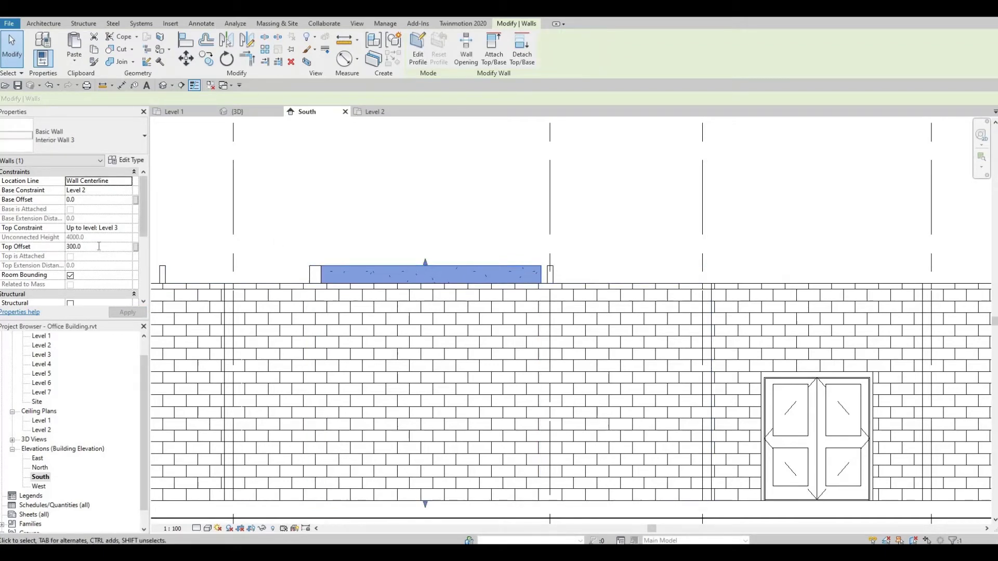
type("0")
left_click(127, 312)
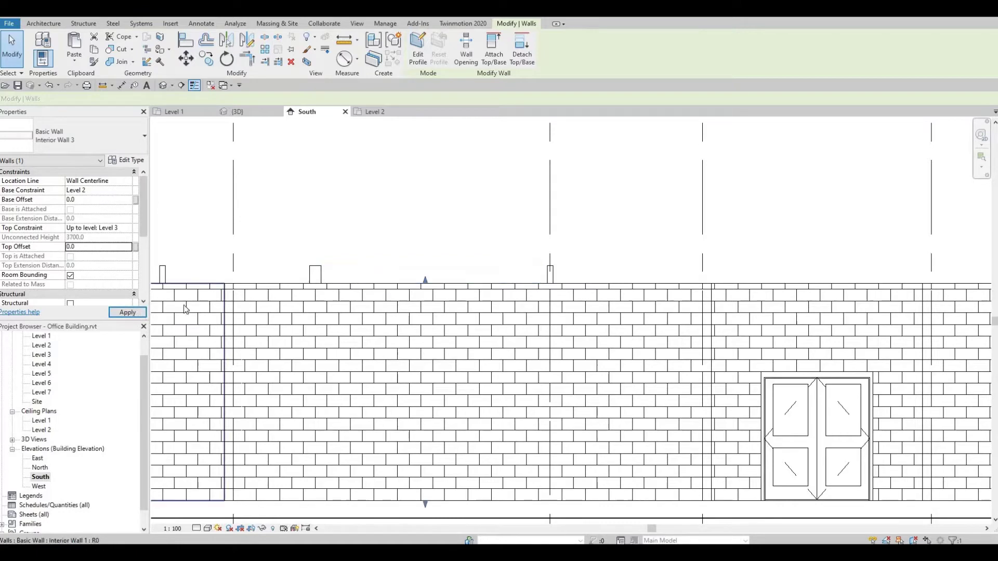
- Select the three wall ends projecting above Level 3 between the single and double doors and set their top offset to 0
left_click(318, 274)
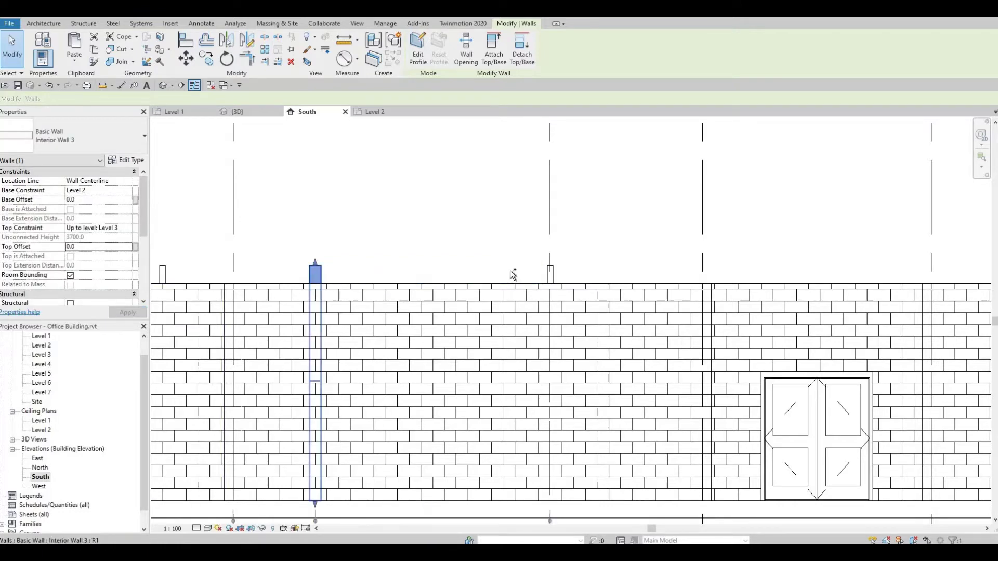
left_click(554, 271, "ctrl")
middle_click_drag(379, 279, 665, 302)
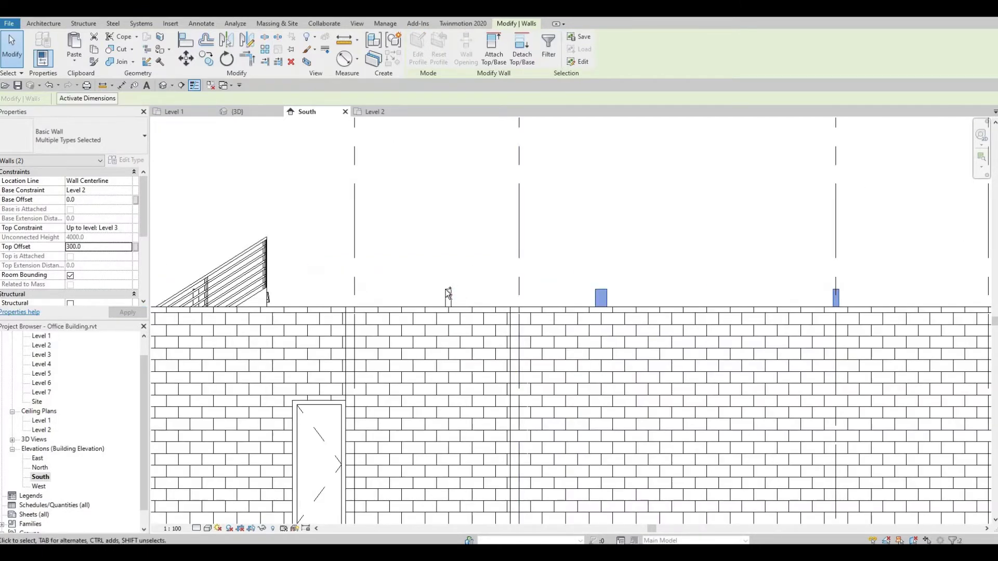
left_click(449, 294, "ctrl")
left_click(115, 247)
left_click(127, 312)
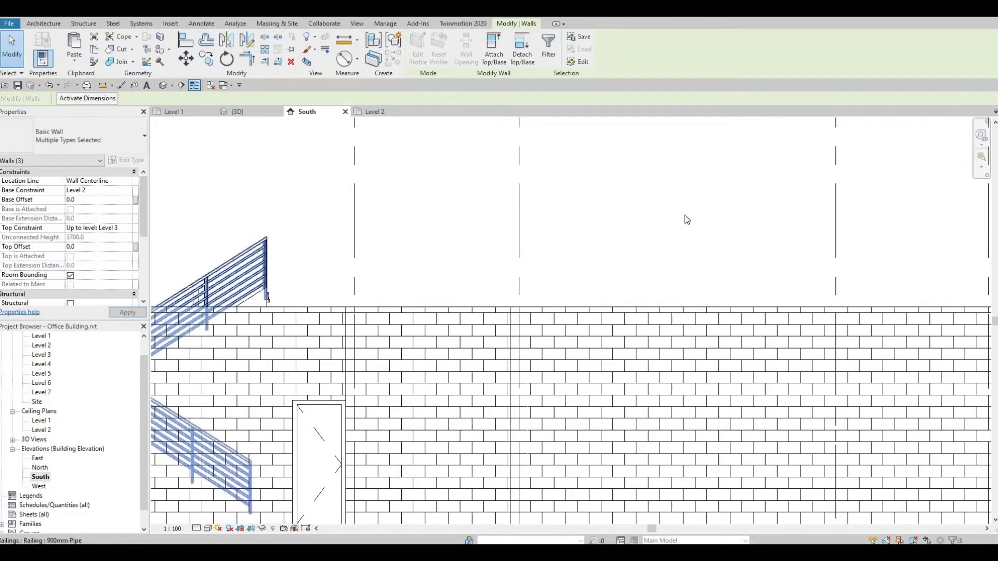
- Select the two Level 2 walls projecting above Level 3 west of the west stair railing and set their top offset to 0
middle_click_drag(266, 264, 618, 248)
scroll(619, 248, "down", 2)
left_click(460, 266)
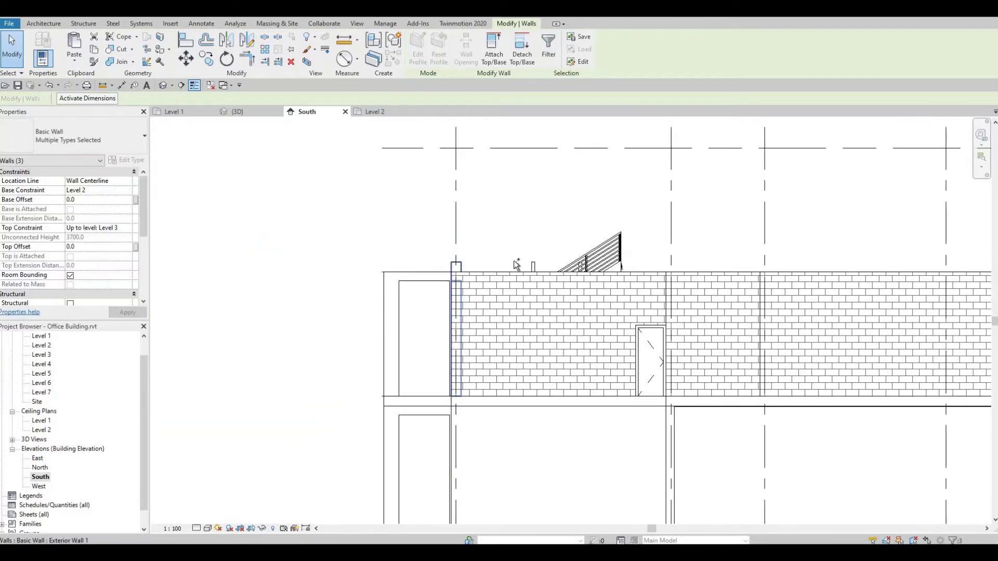
left_click(535, 265, "ctrl")
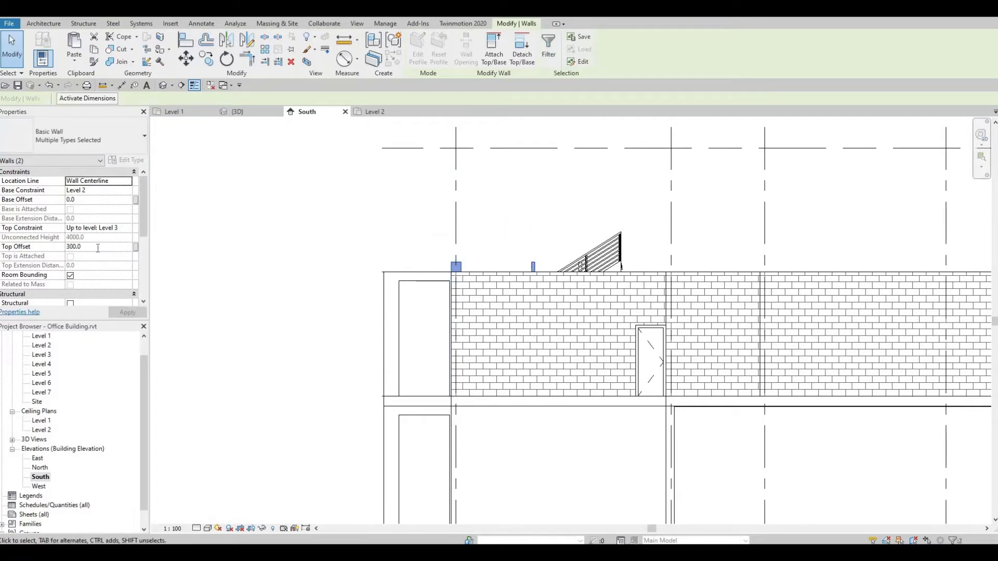
type("0")
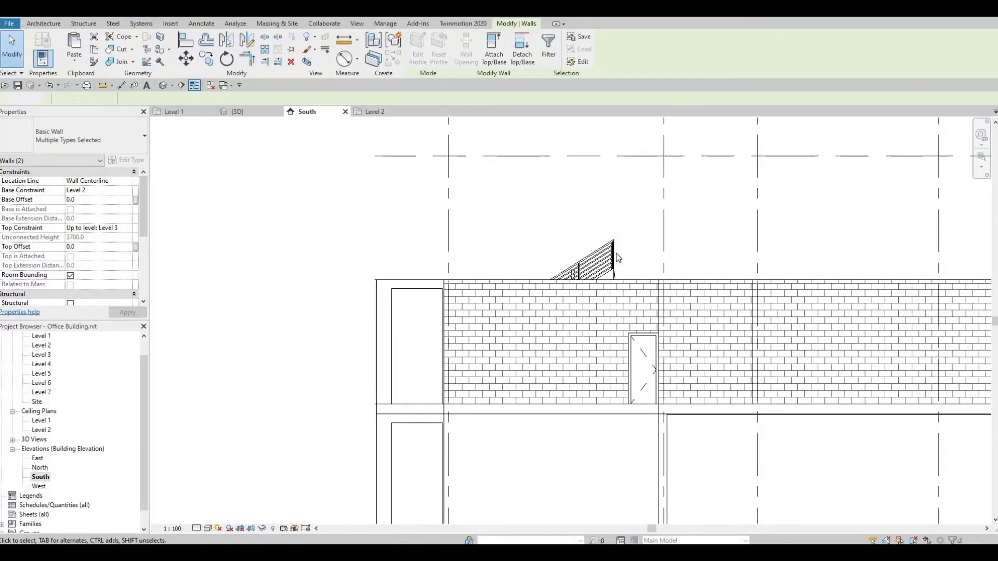
- Select the west staircase running from Level 2 to Level 3 and set its top offset to 0
left_click(591, 233)
left_click(597, 262)
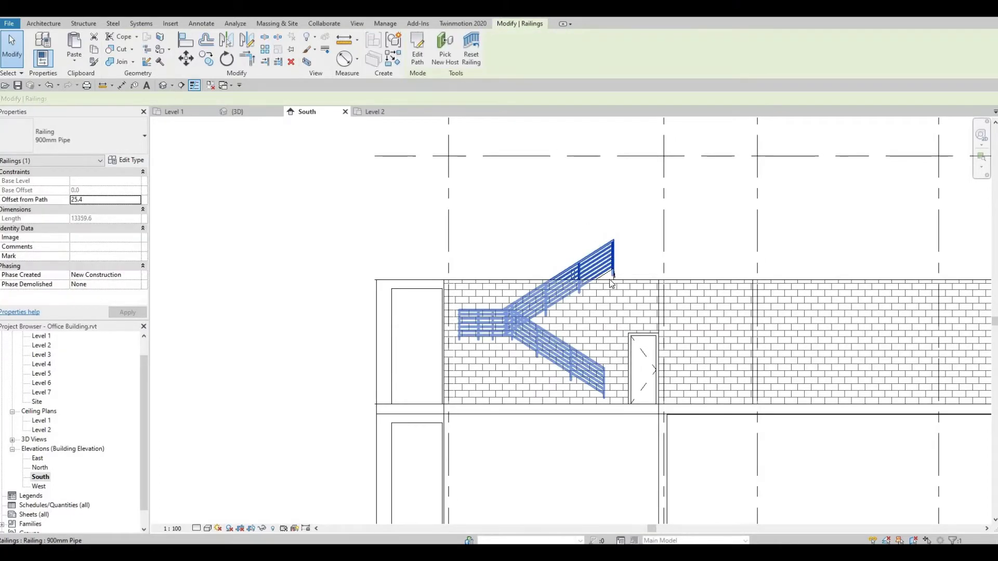
left_click(610, 282)
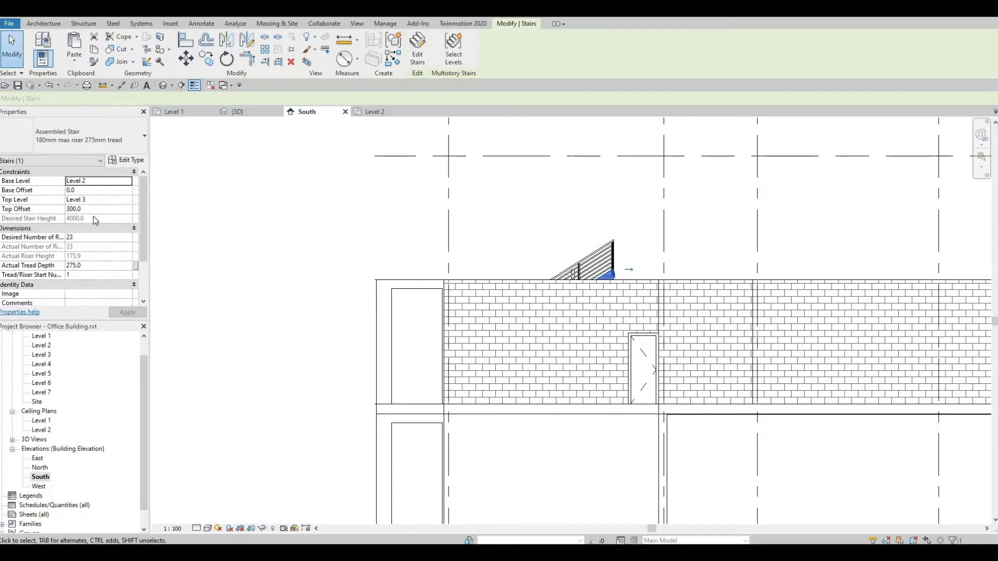
left_click(97, 209)
type("0")
left_click(112, 314)
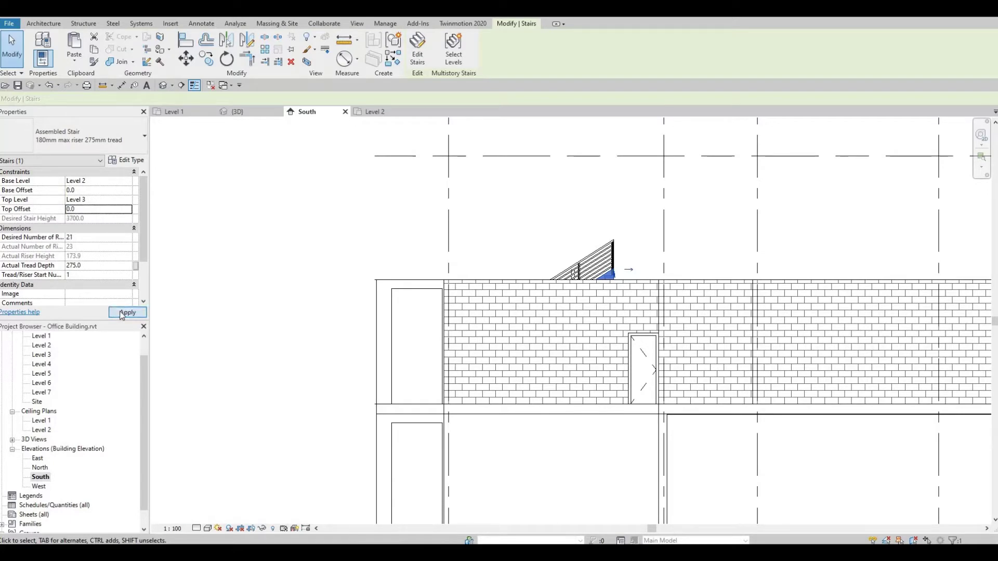
left_click(229, 267)
- Set the top offset of the Interior Wall 2 projecting just west of the east staircase to 0
middle_click_drag(637, 250, 435, 252)
scroll(640, 243, "down", 3)
middle_click_drag(767, 256, 604, 283)
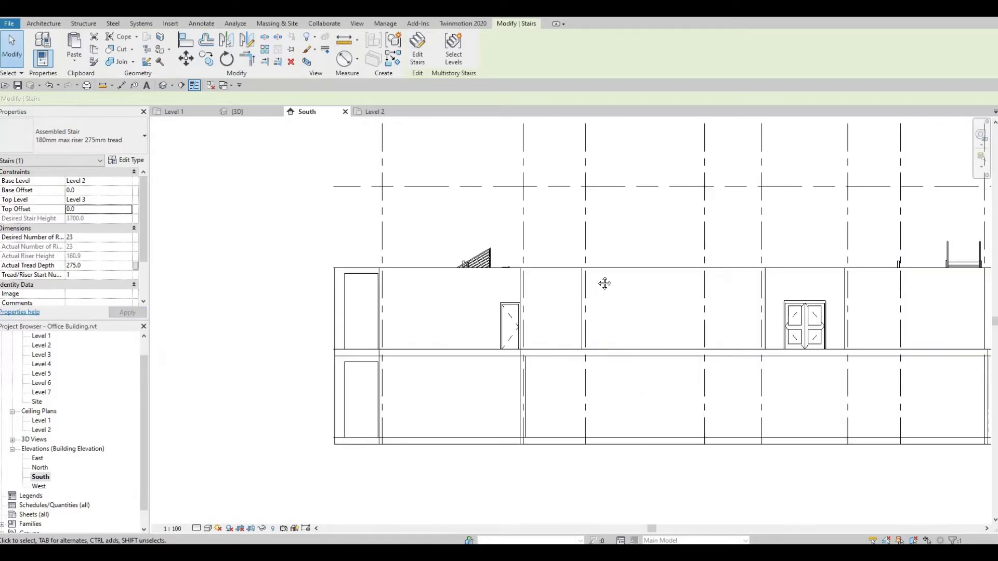
middle_click_drag(690, 281, 724, 294)
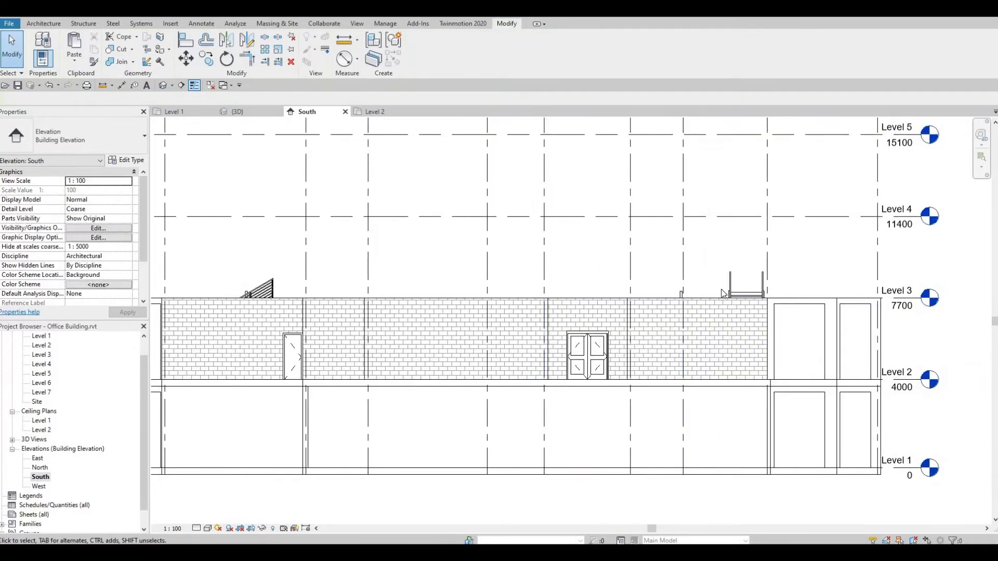
left_click(683, 295)
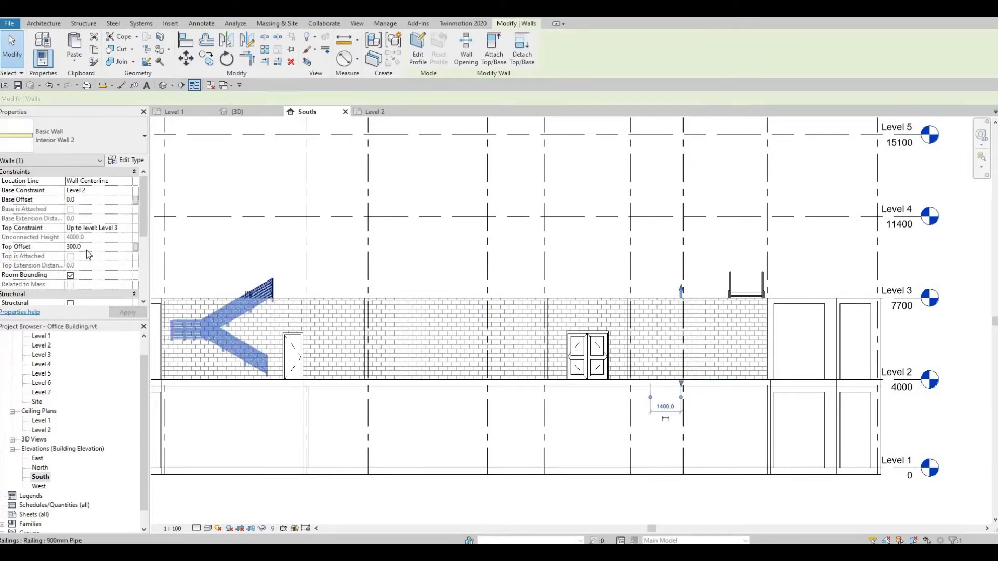
double_click(87, 249)
type("0")
key("Return")
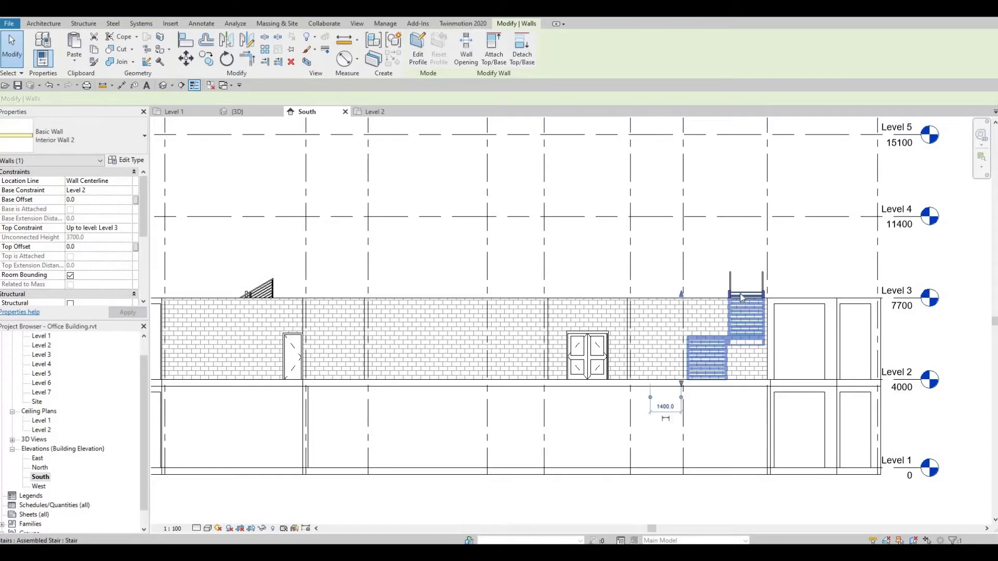
- Select the east staircase between Level 2 and Level 3 and set its top offset to 0
left_click(742, 297)
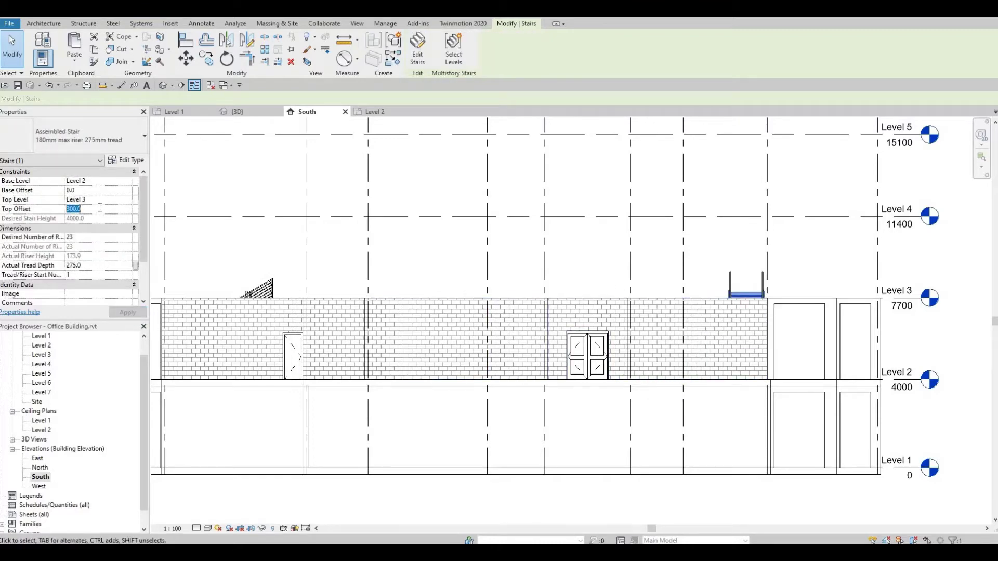
key("Return")
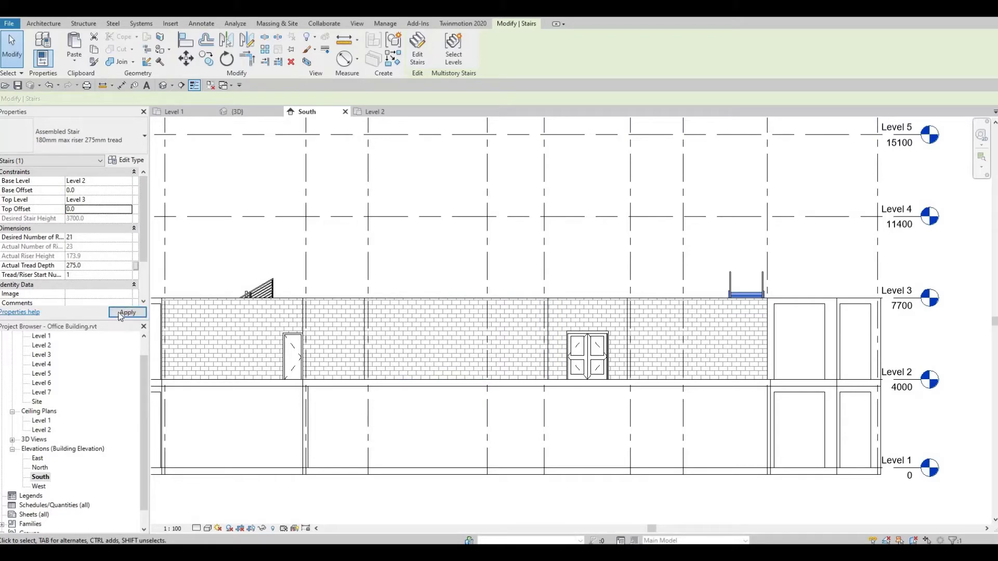
left_click(120, 314)
left_click(216, 158)
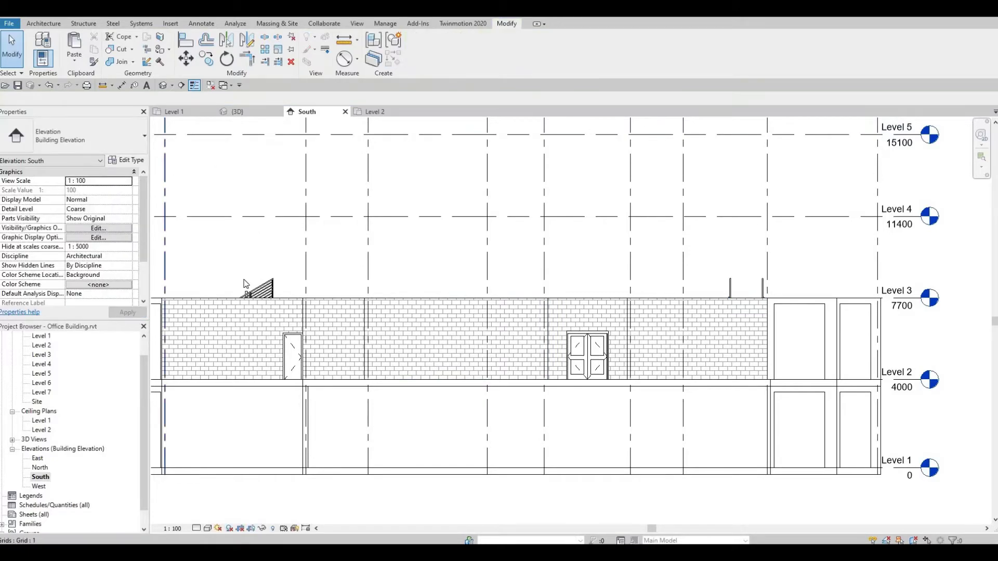
- Set the top offset of the Interior Wall 2 projecting behind the west stair railing to 0
scroll(247, 297, "up", 5)
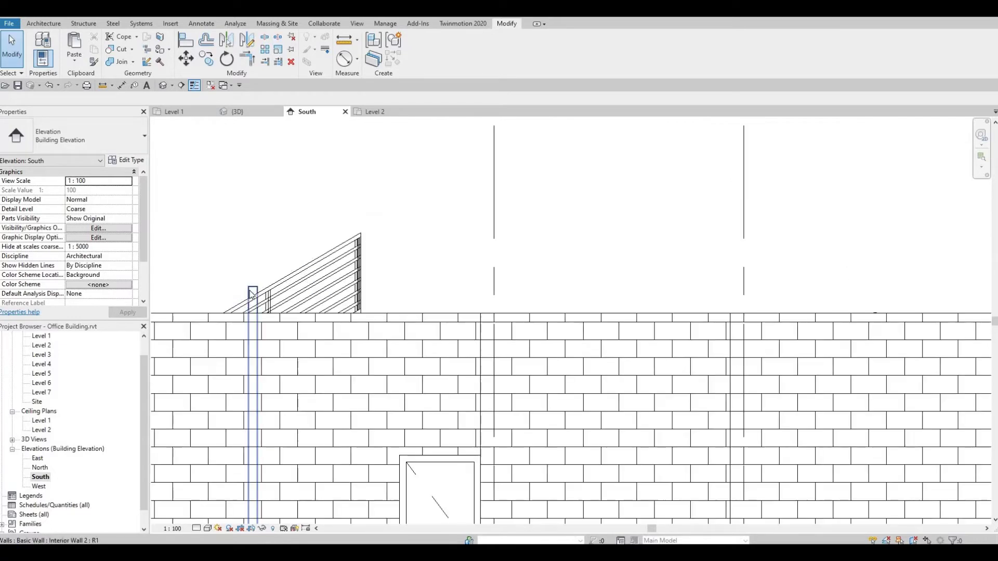
left_click(252, 295)
left_click(92, 246)
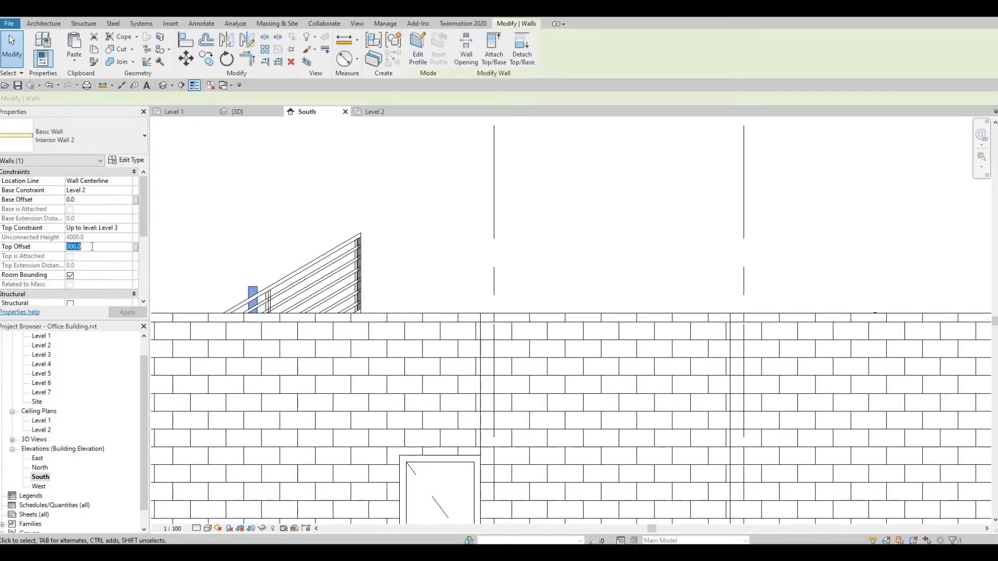
type("0")
left_click(127, 313)
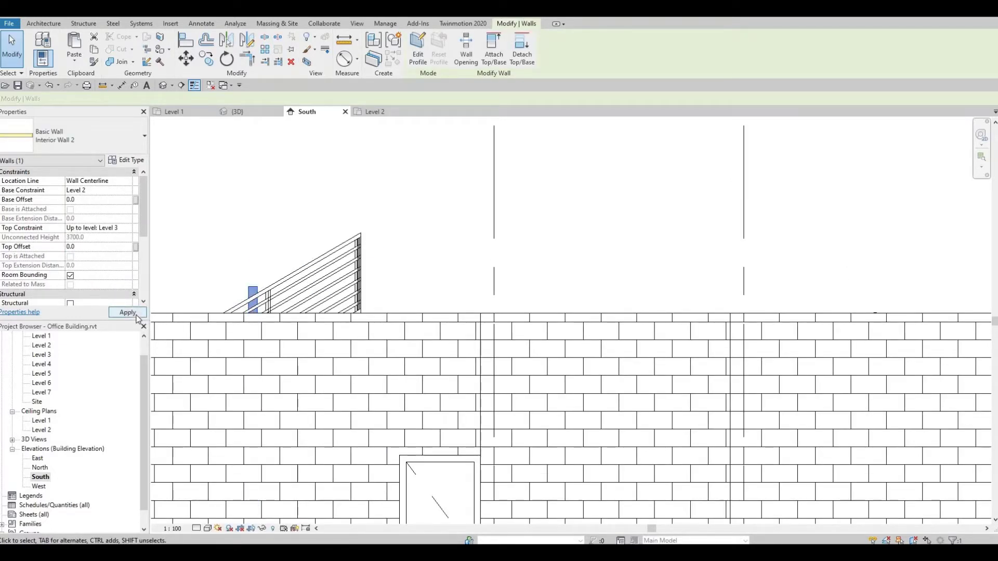
middle_click_drag(406, 288, 471, 284)
key("Escape")
- Inspect the south elevation along Level 3 and around the stair railings for elements still projecting above the level
scroll(466, 267, "down", 5)
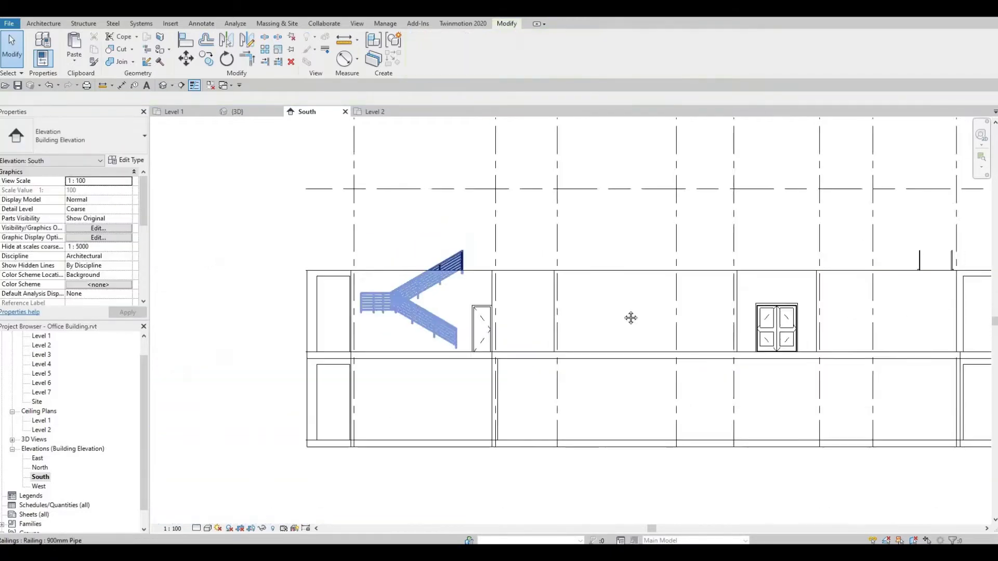
scroll(630, 318, "down", 4)
scroll(710, 295, "up", 6)
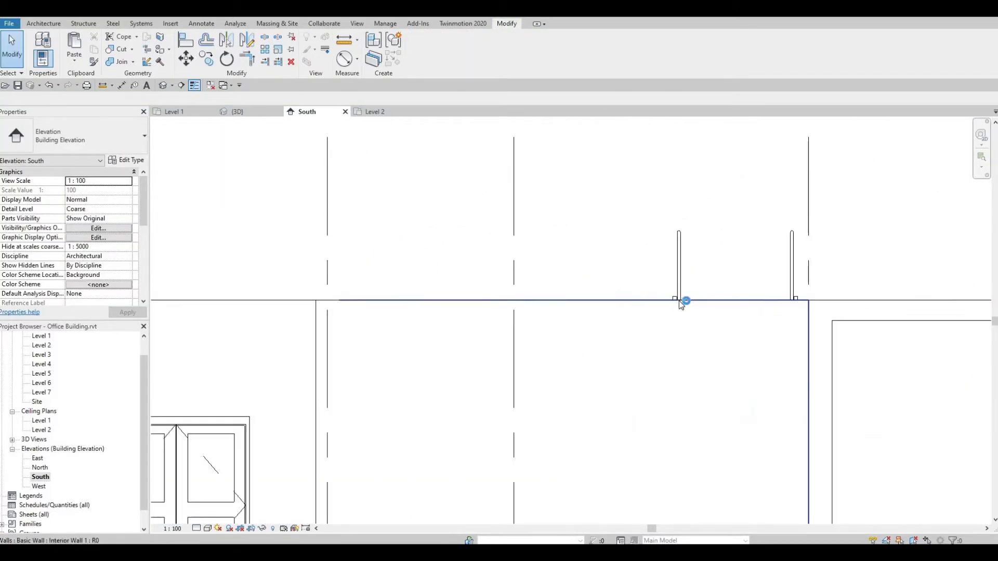
scroll(679, 301, "up", 6)
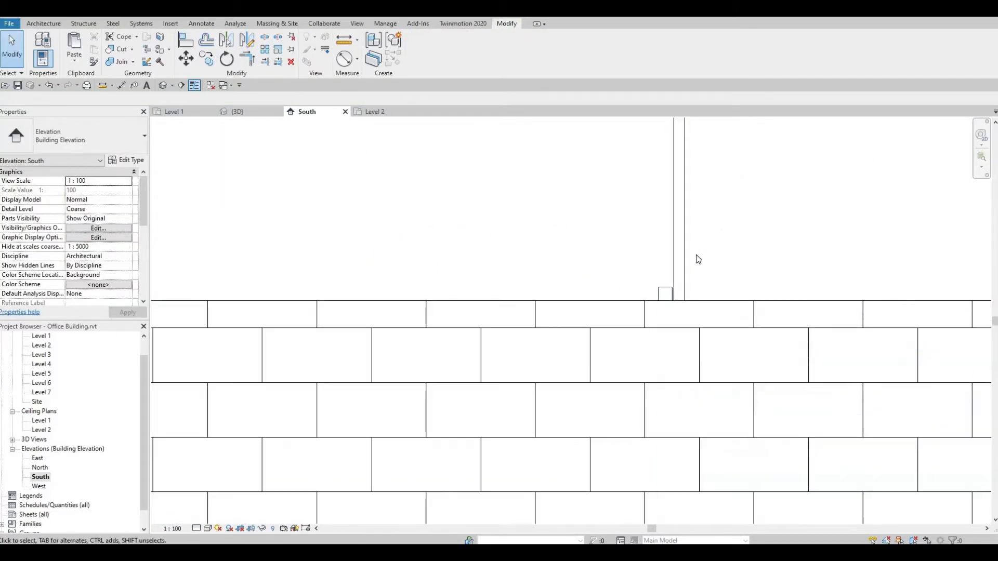
scroll(698, 259, "down", 6)
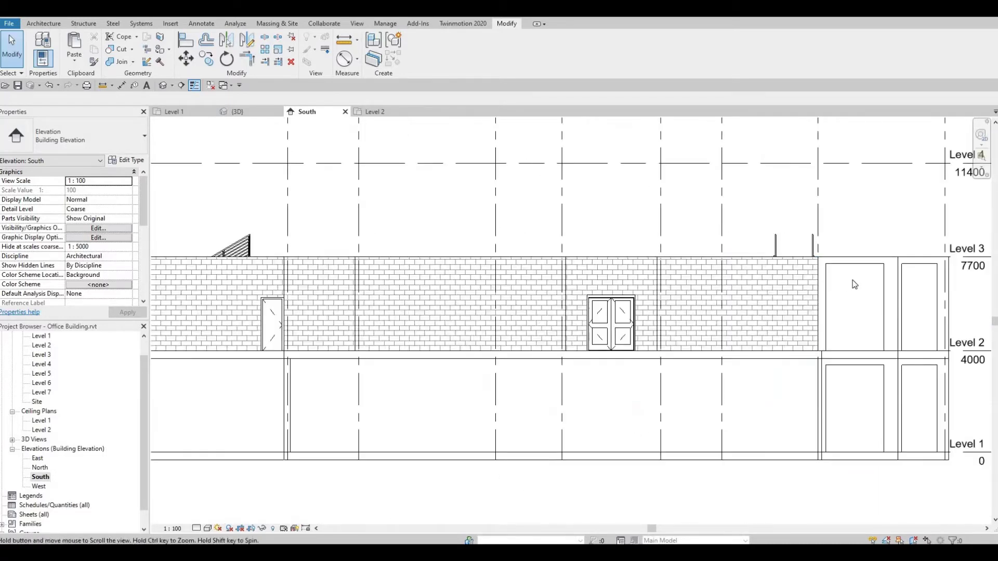
scroll(771, 322, "down", 2)
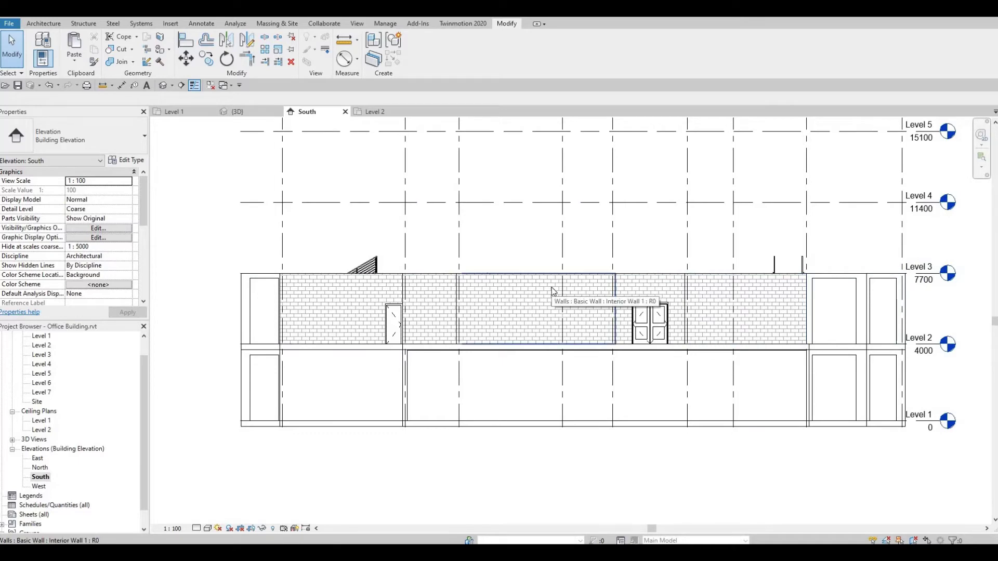
scroll(596, 285, "down", 4)
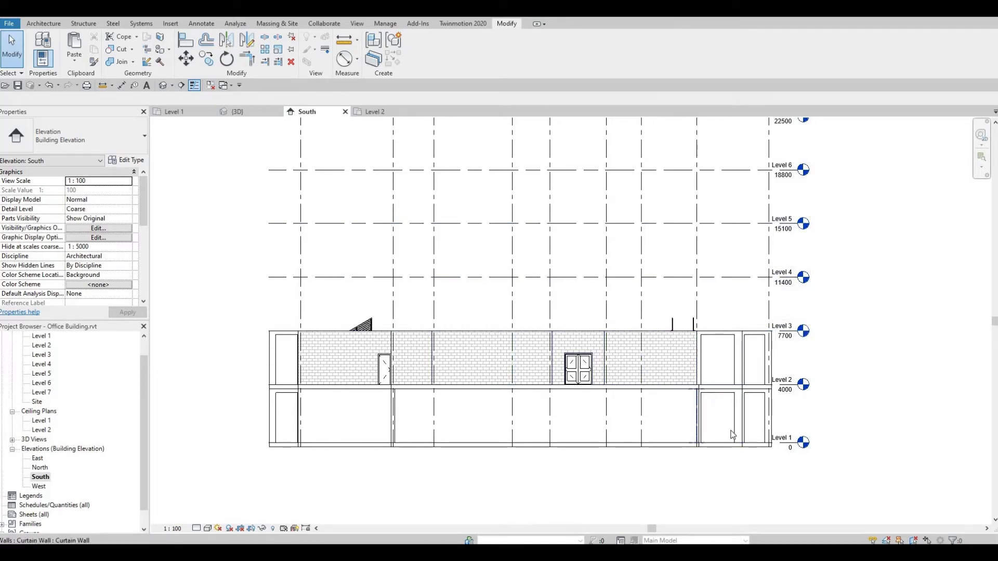
middle_click_drag(688, 417, 727, 401)
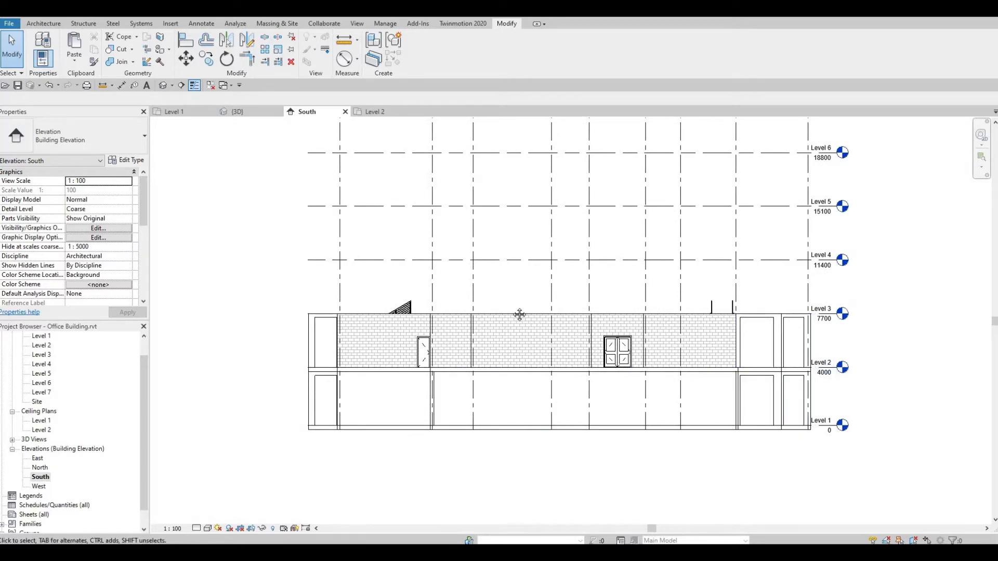
middle_click_drag(472, 348, 499, 364)
- In the 3D view, delete the Level 2 Interior Wall 1 closing the front of the washroom block
middle_click_drag(650, 420, 697, 392)
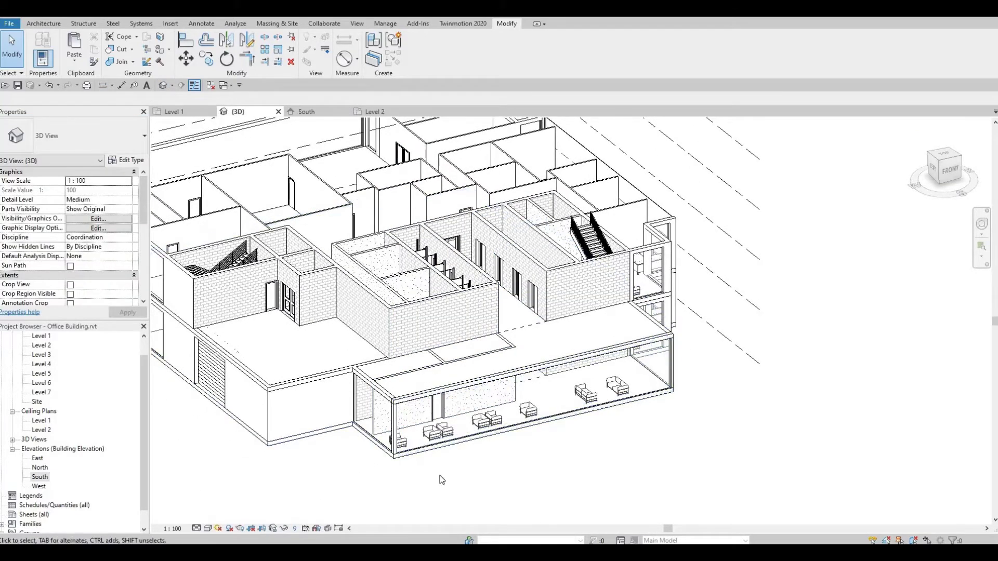
middle_click_drag(640, 413, 702, 416)
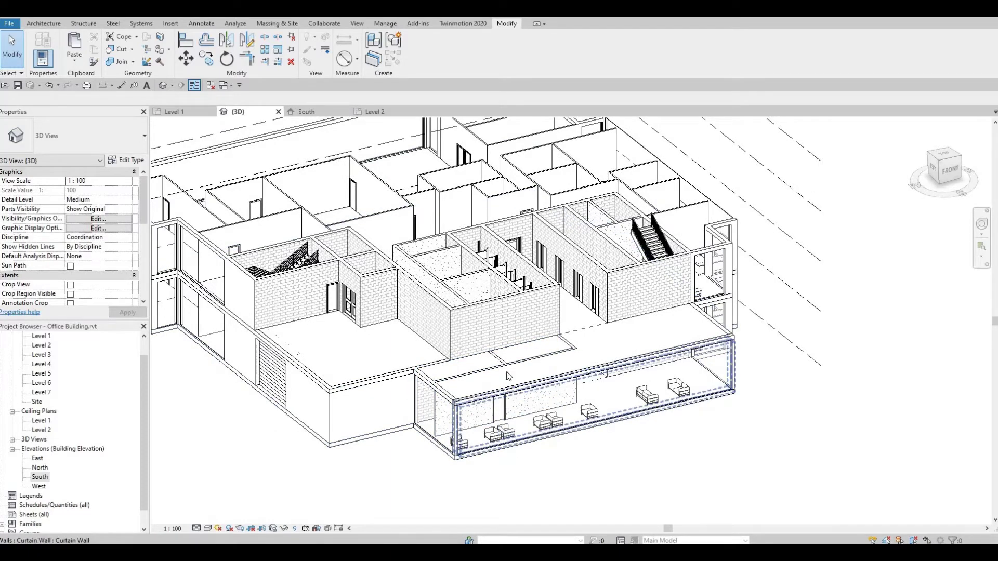
middle_click_drag(609, 382, 608, 437)
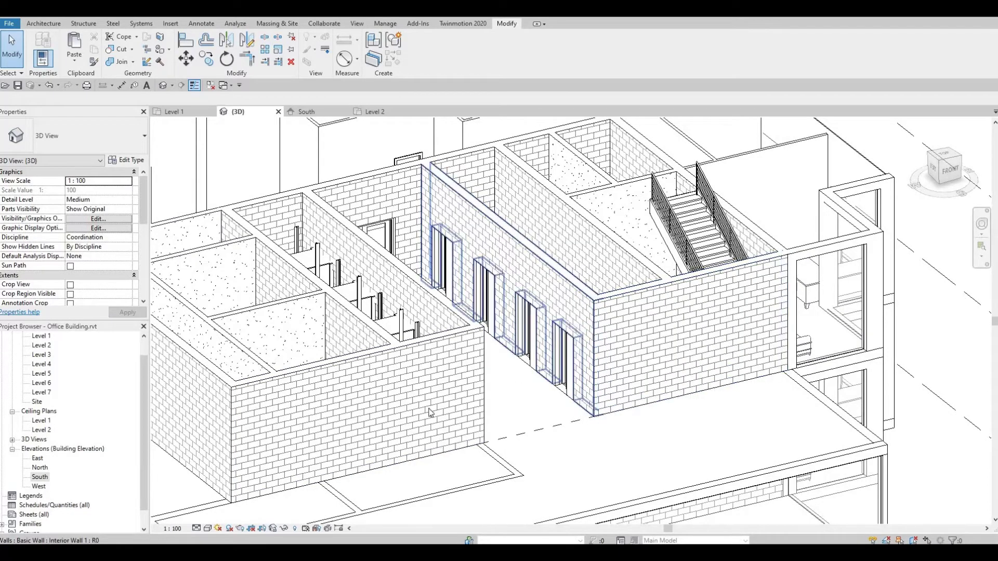
left_click(379, 360)
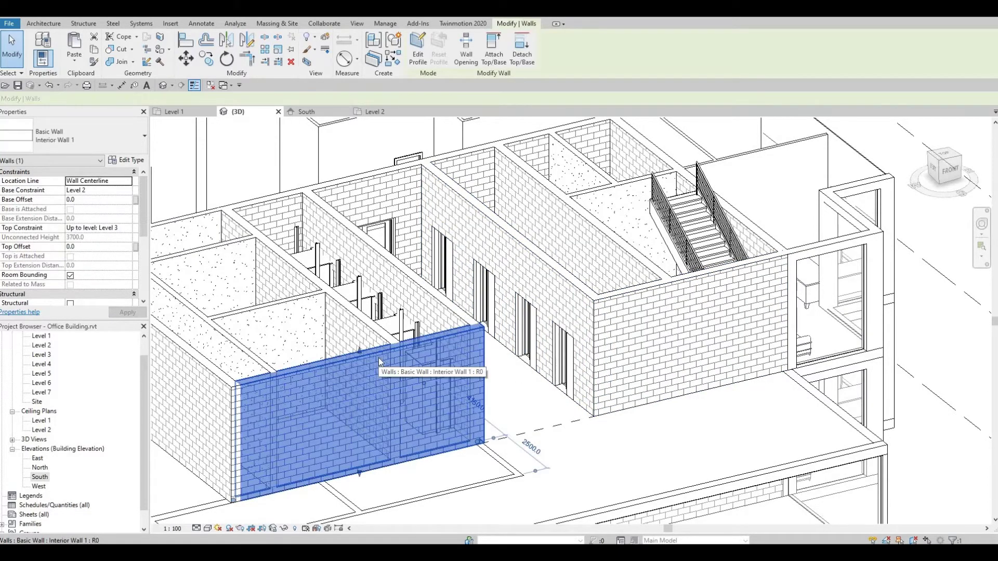
key("Delete")
- Trim/extend the washroom block's outer brick side wall and the east stair block's front wall to a corner, closing the Level 2 front
middle_click_drag(747, 311, 835, 298)
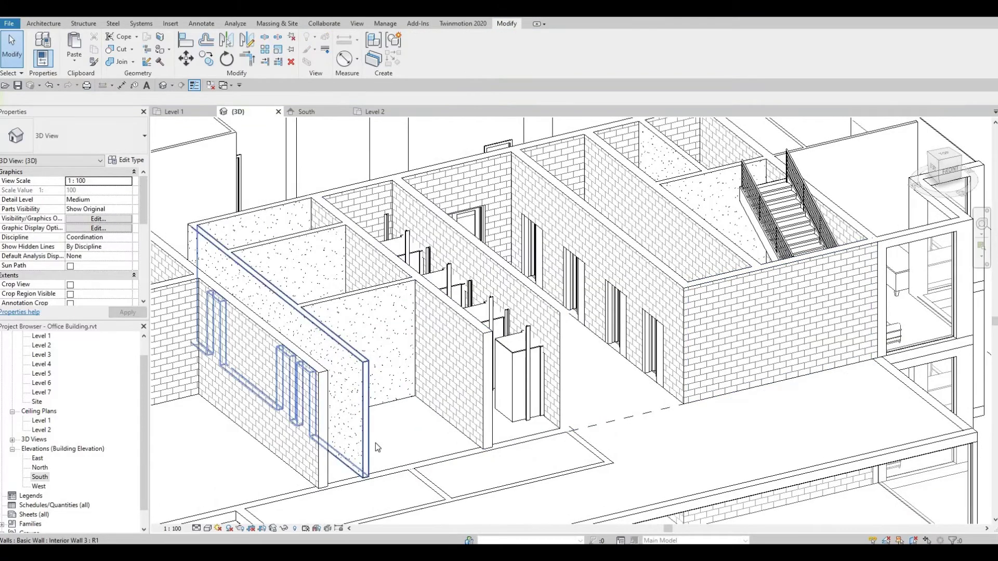
key("t")
key("r")
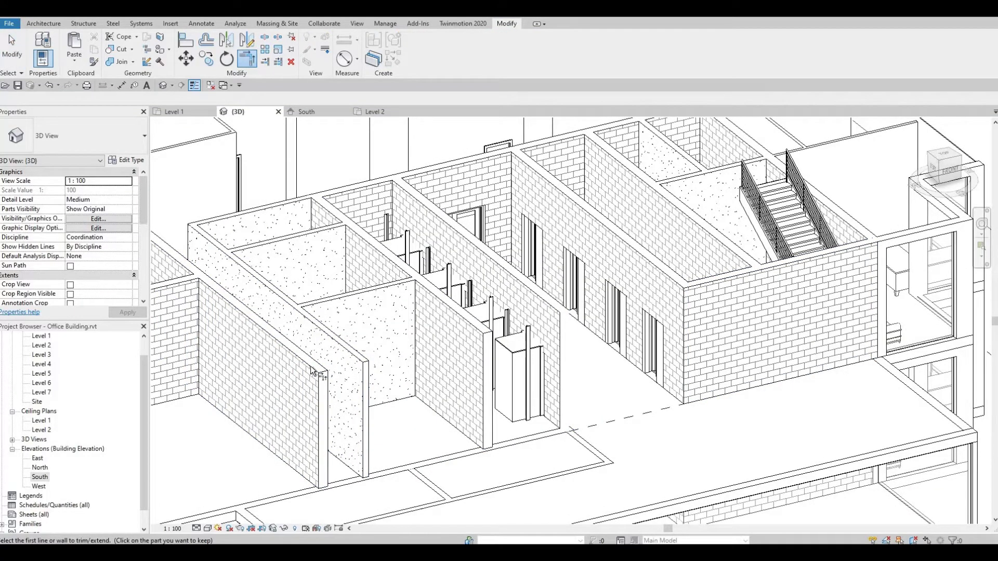
left_click(311, 369)
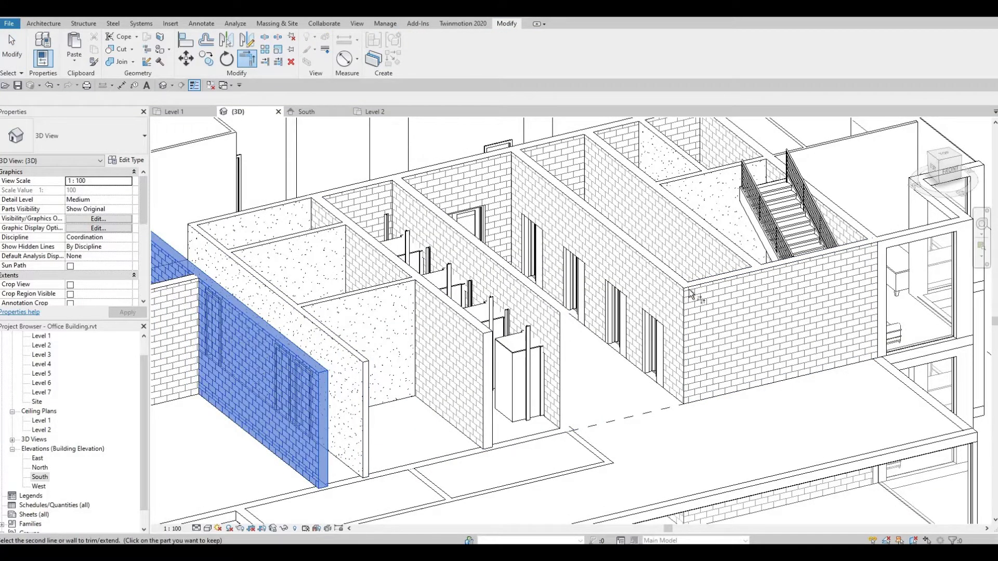
left_click(622, 384)
key("Escape")
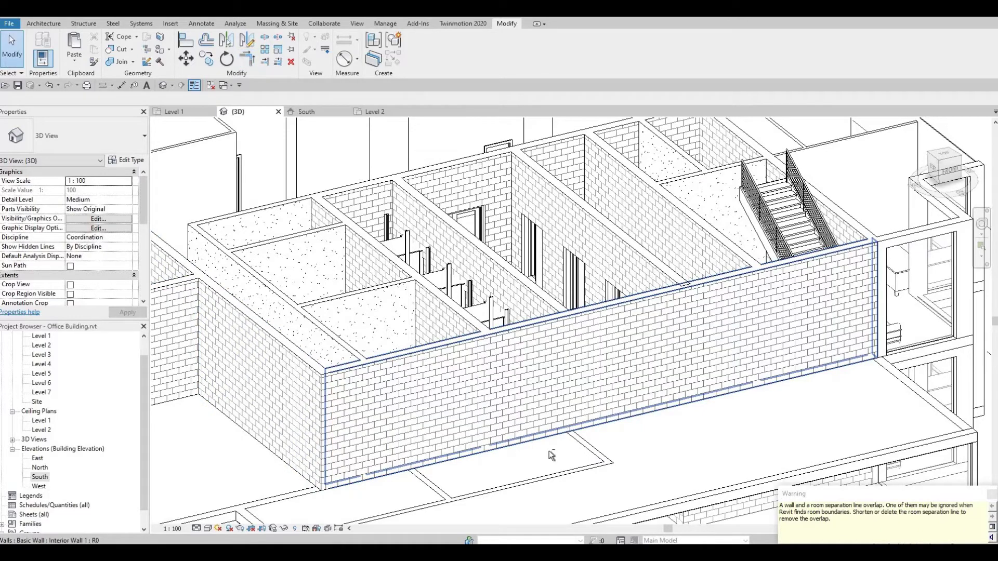
middle_click_drag(584, 437, 592, 487, "shift")
scroll(683, 339, "down", 3)
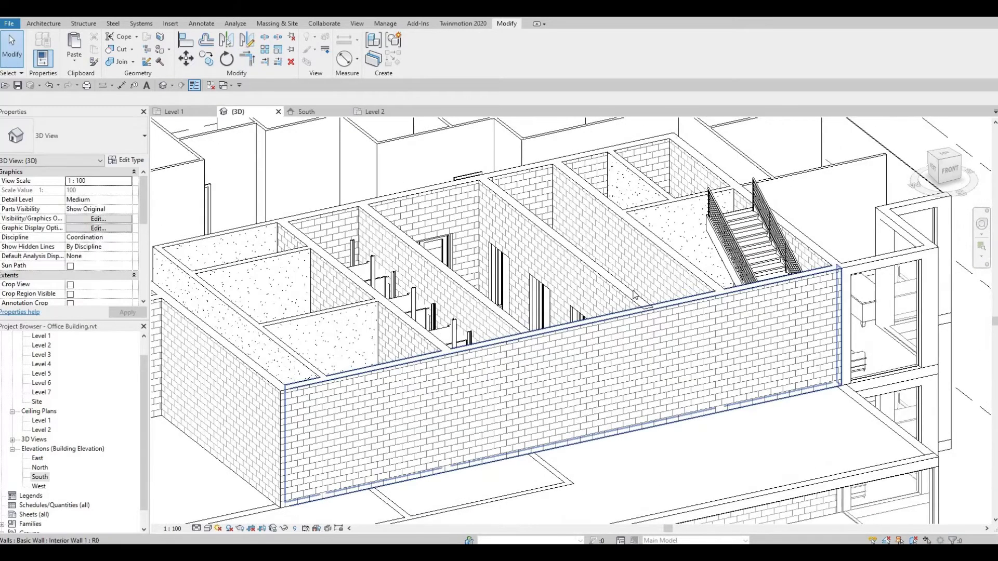
- In the Level 2 floor plan, shorten the south end of the east elevator-front wall to the inner face of the long south wall
scroll(619, 290, "up", 5)
left_click(619, 290)
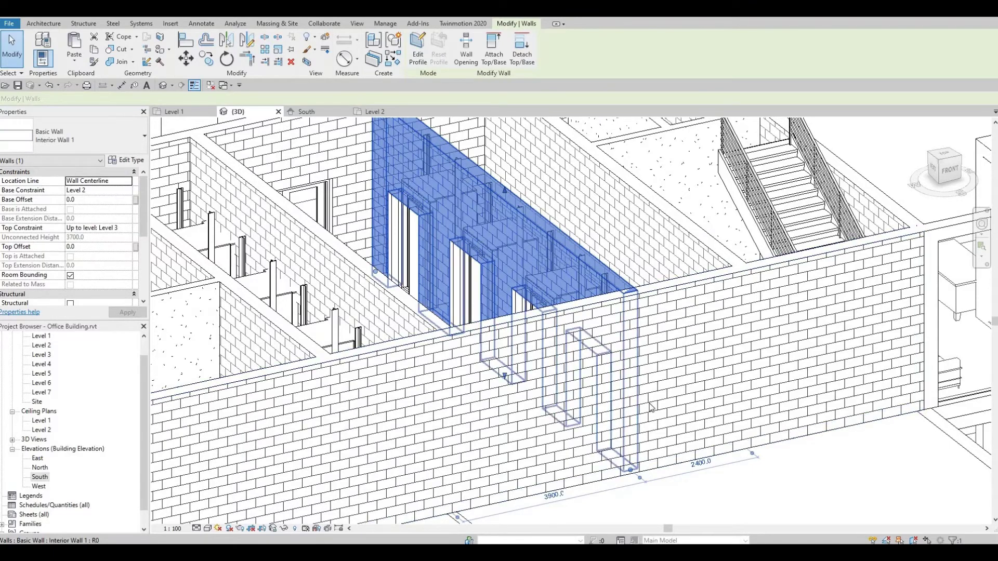
key("Escape")
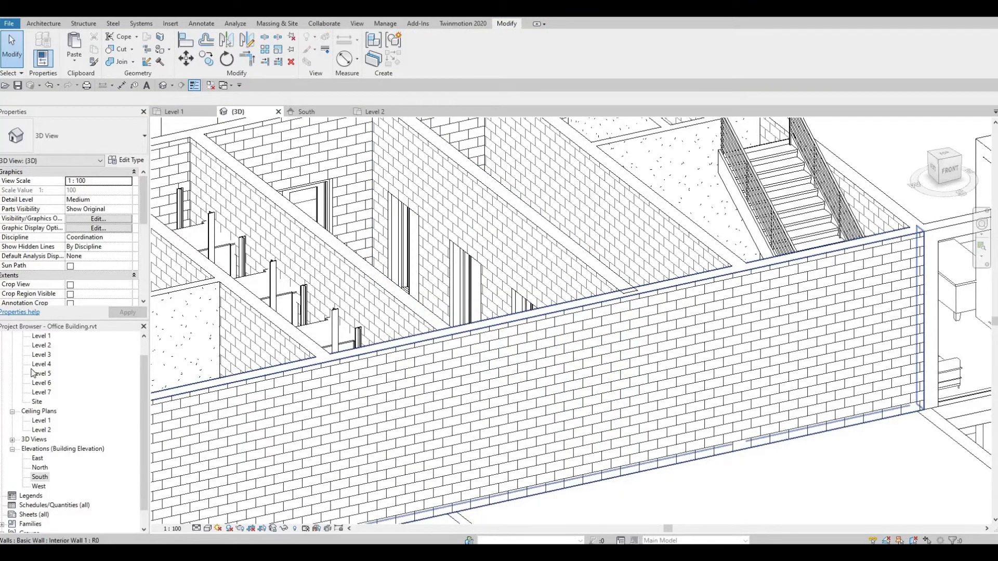
double_click(42, 346)
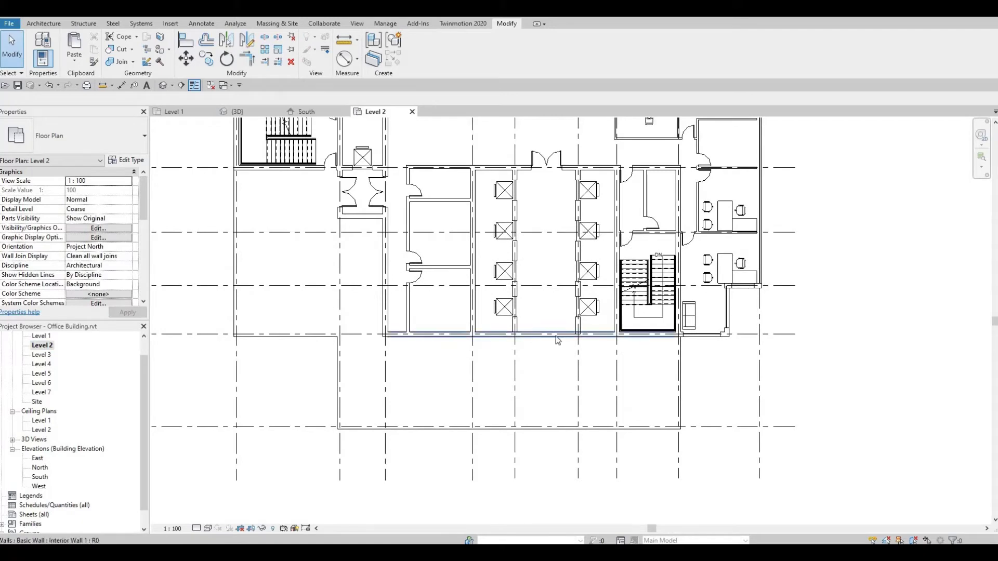
scroll(564, 321, "up", 5)
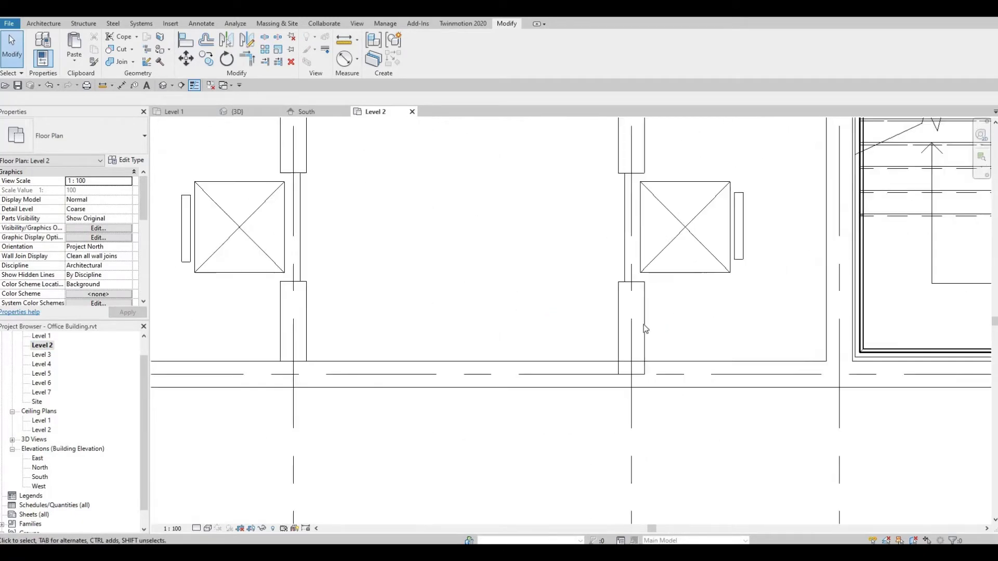
left_click(640, 352)
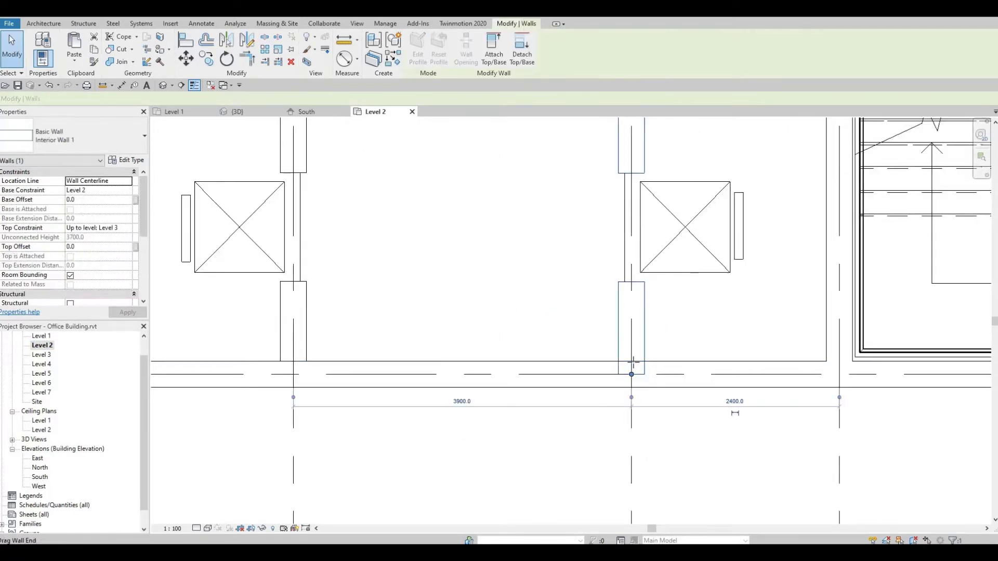
key("Escape")
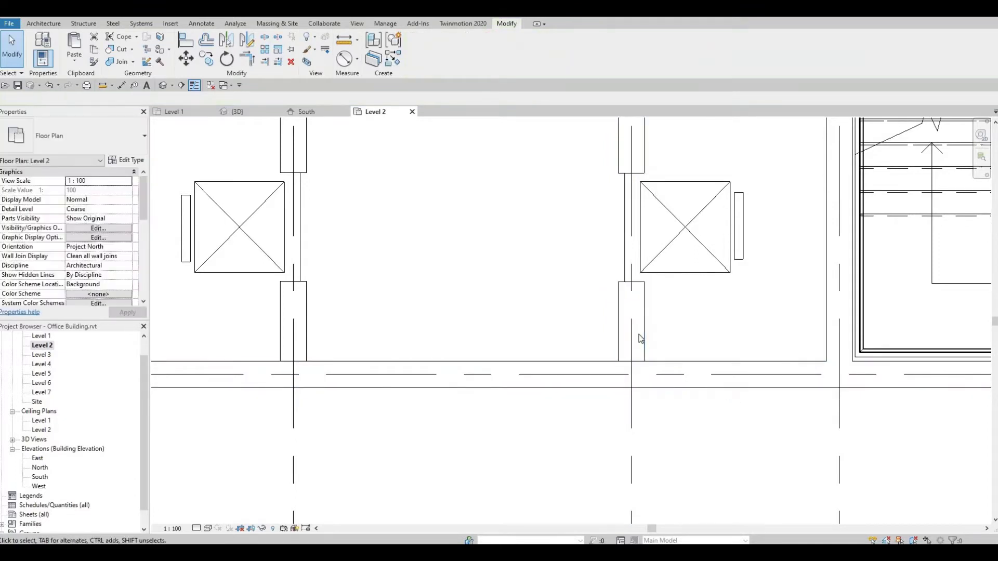
left_click(639, 337)
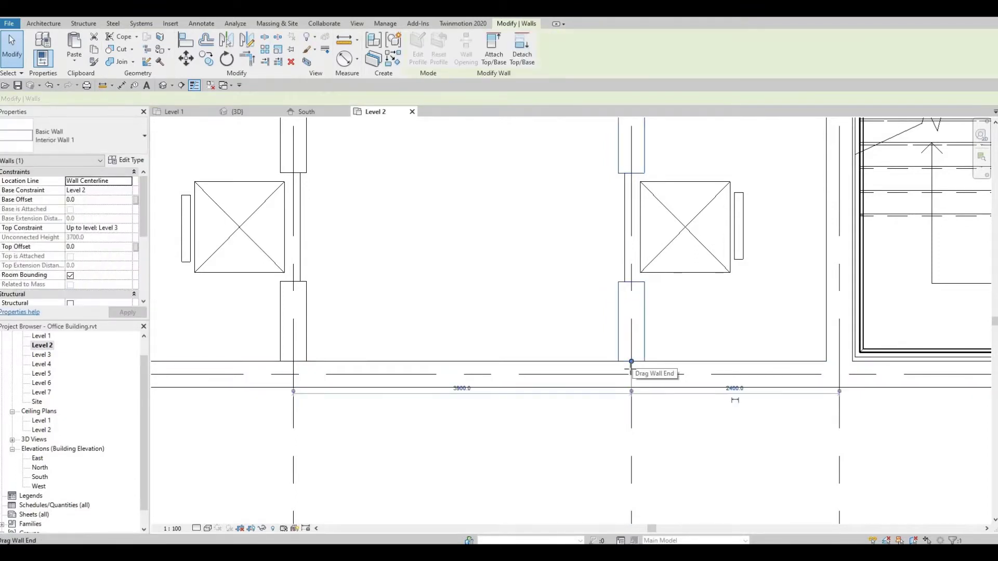
key("Escape")
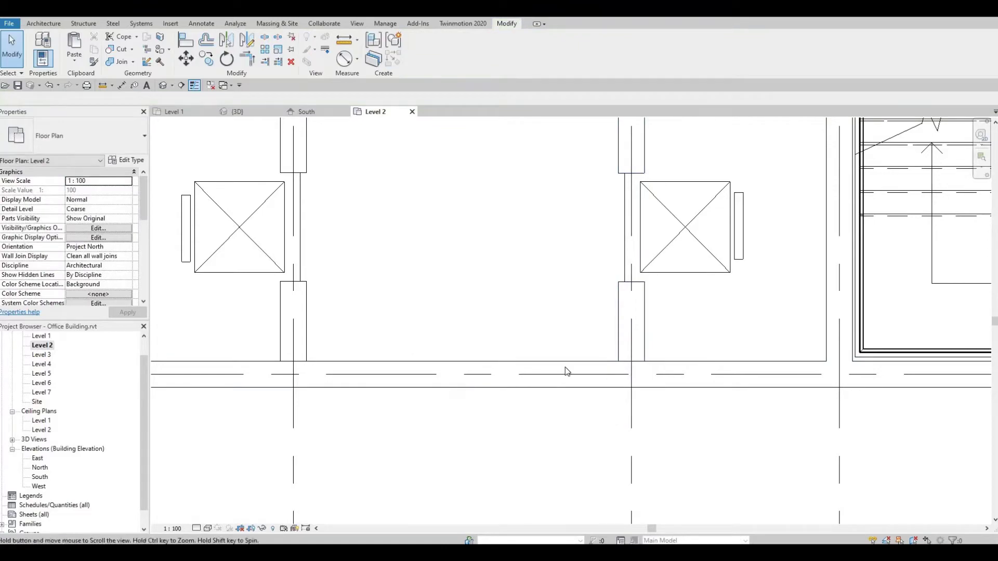
scroll(567, 371, "down", 2)
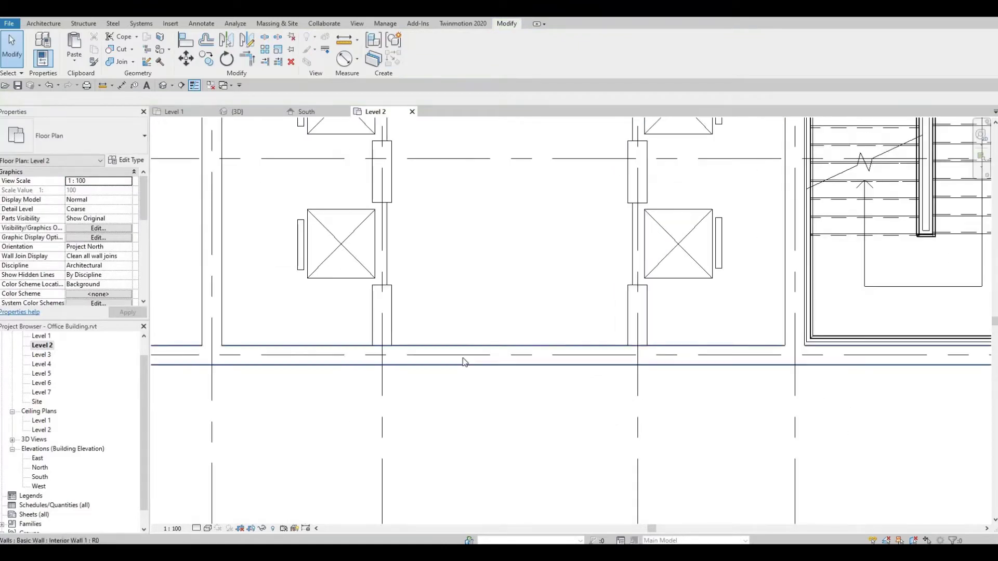
- Examine the building in the 3D view, checking the south walls, the entrance area and the exposed Level 2 slab from several angles
left_click(163, 86)
scroll(643, 388, "up", 3)
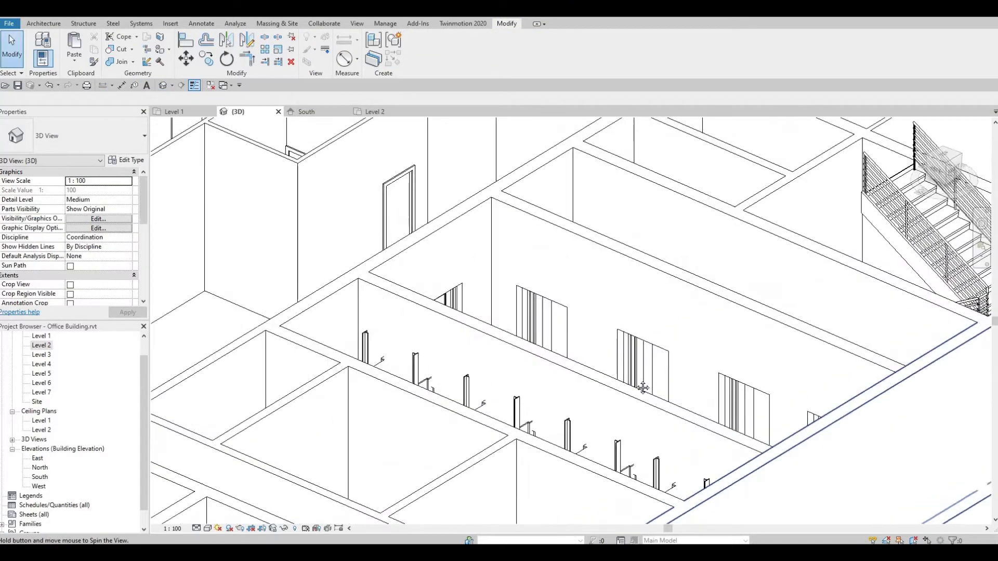
middle_click_drag(643, 388, 494, 263, "shift")
scroll(610, 391, "down", 2)
middle_click_drag(610, 391, 678, 337)
scroll(544, 417, "up", 1)
middle_click_drag(544, 417, 570, 395)
scroll(569, 394, "down", 2)
scroll(542, 399, "up", 2)
middle_click_drag(530, 425, 612, 392)
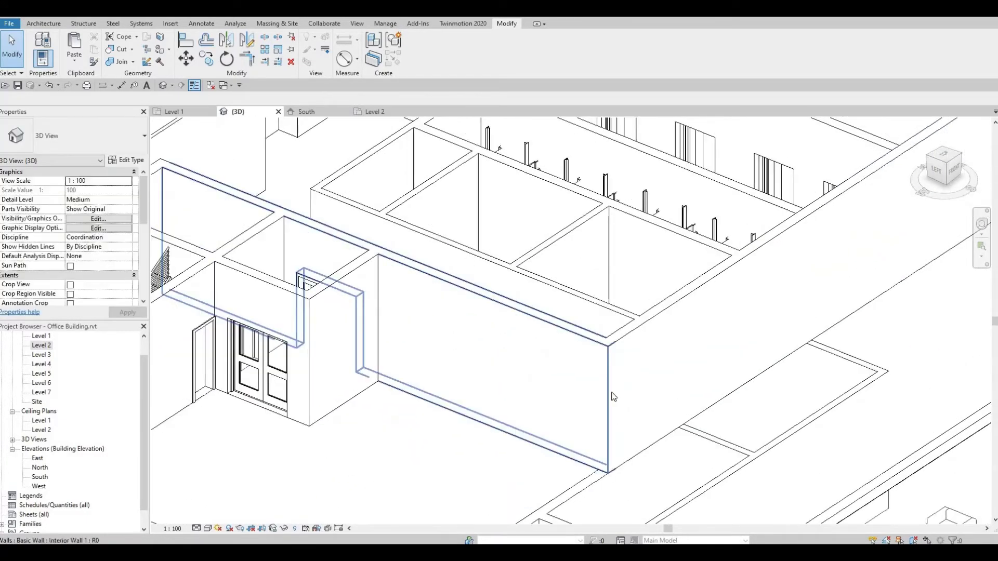
scroll(612, 396, "down", 4)
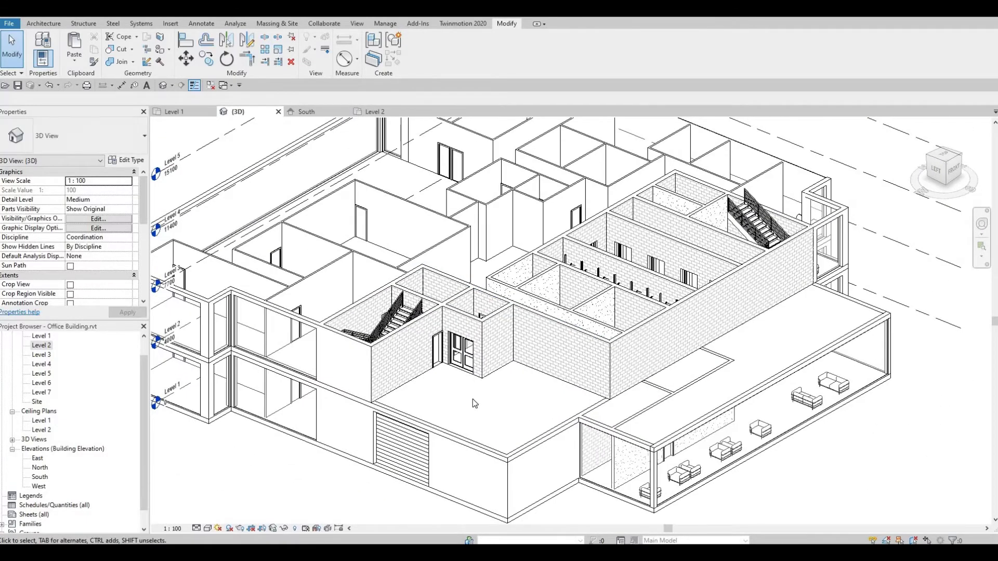
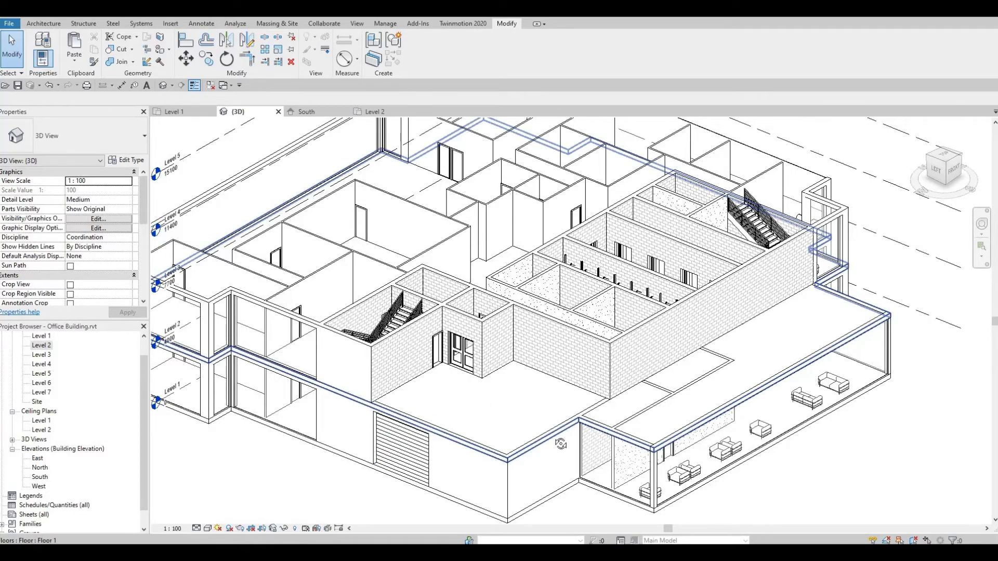
middle_click_drag(570, 427, 456, 355, "shift")
scroll(409, 357, "down", 3)
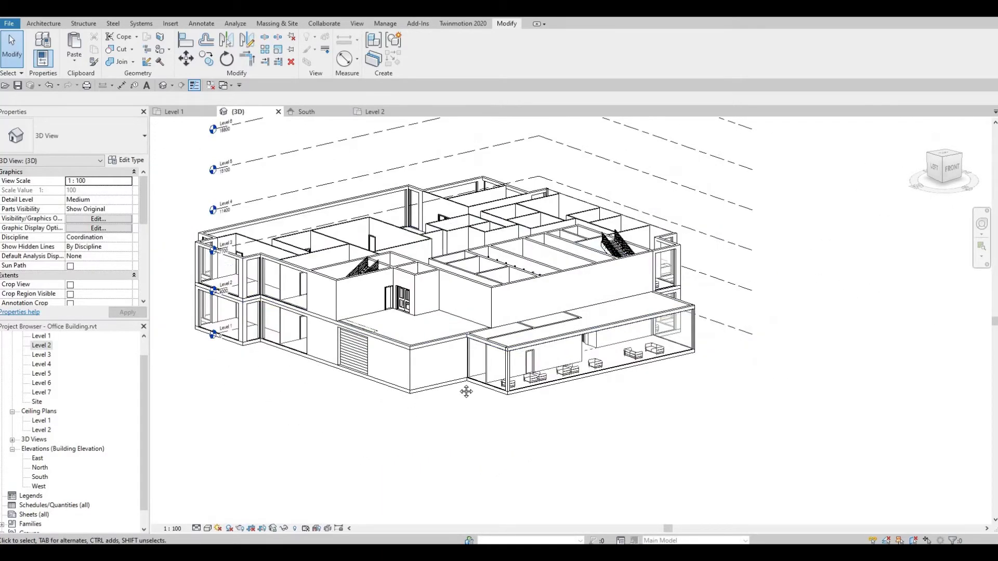
middle_click_drag(447, 396, 507, 306, "shift")
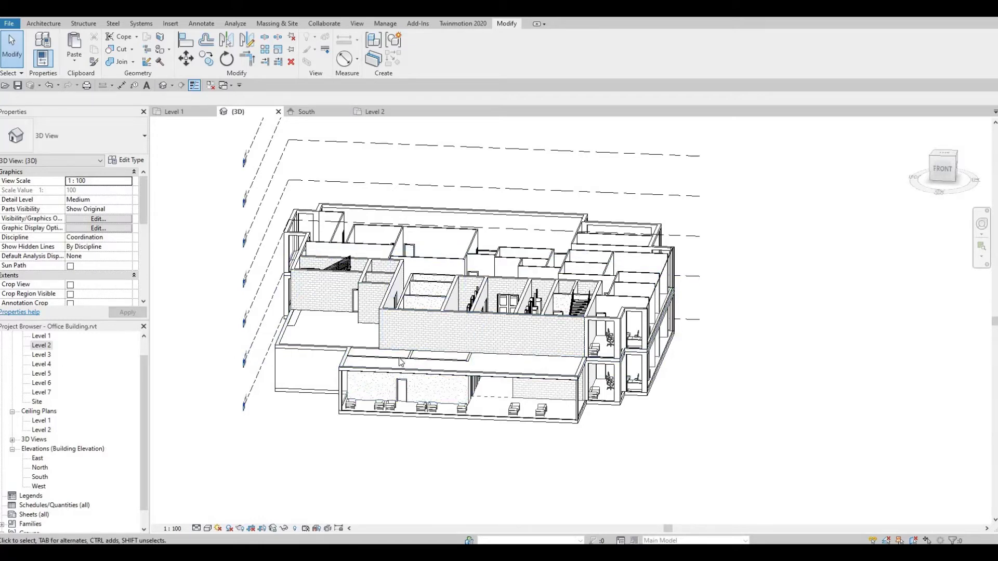
middle_click_drag(427, 385, 457, 401, "shift")
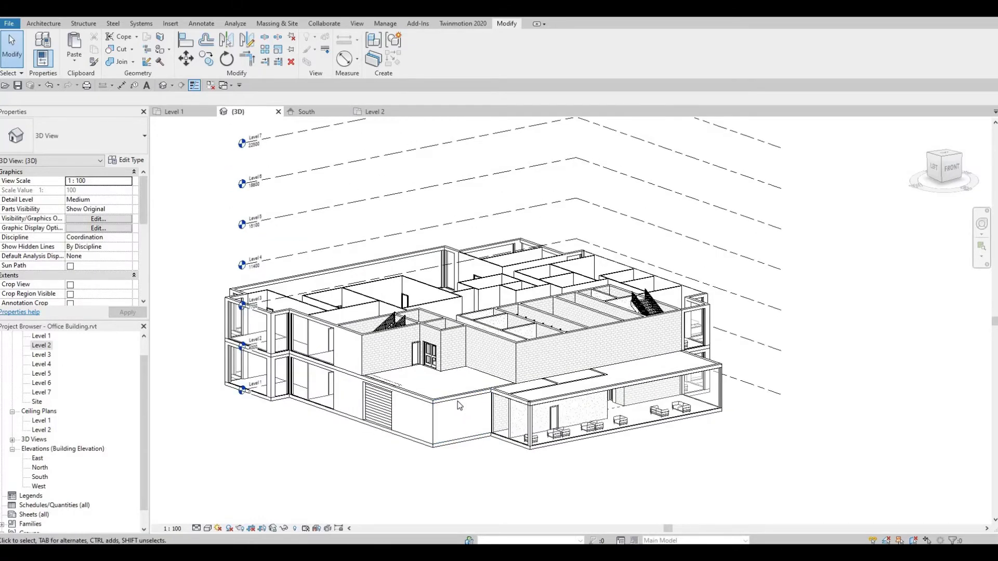
- Start editing the boundary of the Level 2 floor slab and show its sketch in the Level 2 floor plan
scroll(457, 402, "up", 5)
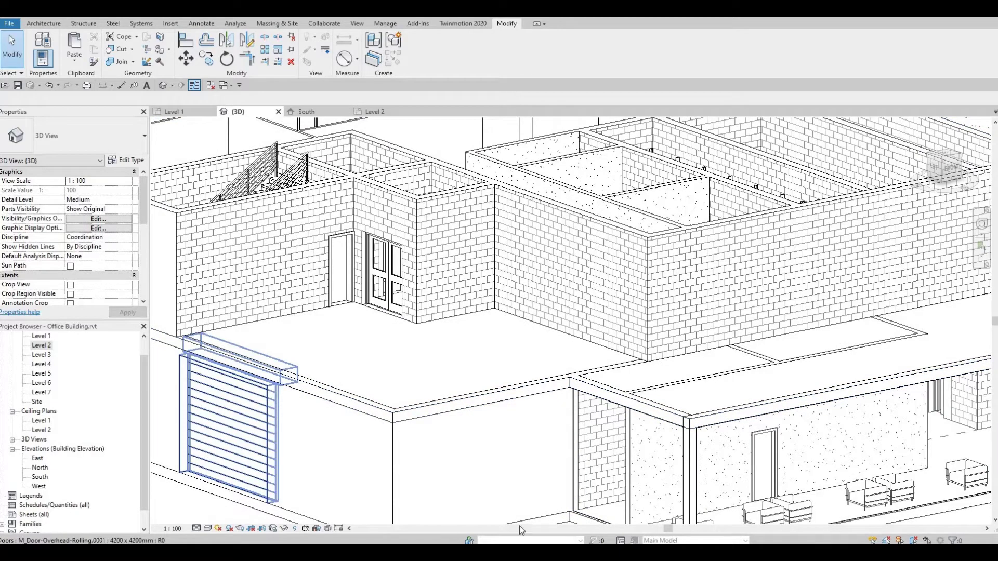
left_click(513, 399)
left_click(422, 49)
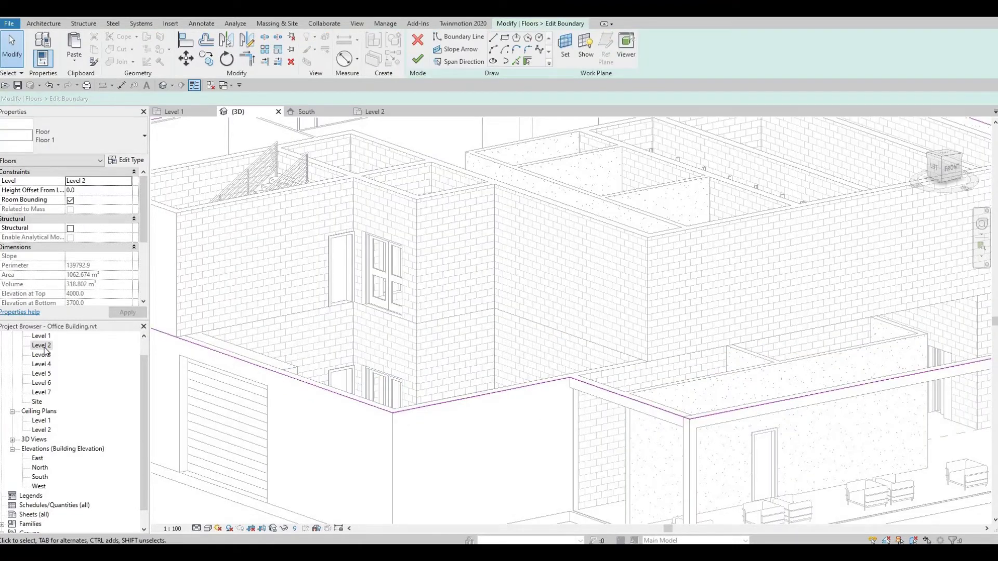
double_click(42, 345)
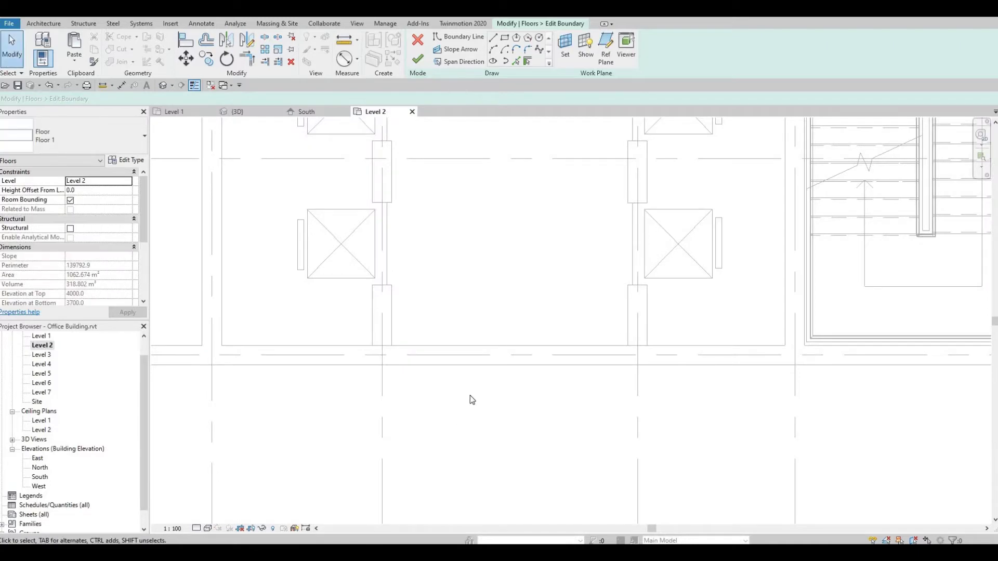
- Move the short horizontal boundary line at the slab's southwest corner up onto grid G
scroll(457, 405, "down", 3)
middle_click_drag(457, 404, 504, 394)
middle_click_drag(356, 407, 527, 403)
scroll(458, 404, "down", 1)
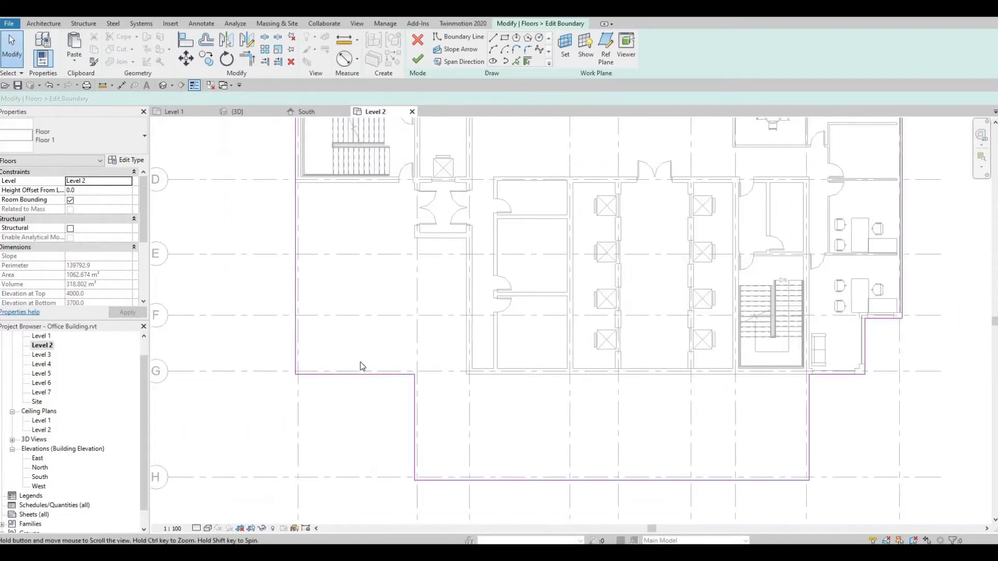
middle_click_drag(319, 370, 375, 371)
scroll(374, 370, "up", 5)
scroll(396, 395, "up", 2)
left_click(404, 392)
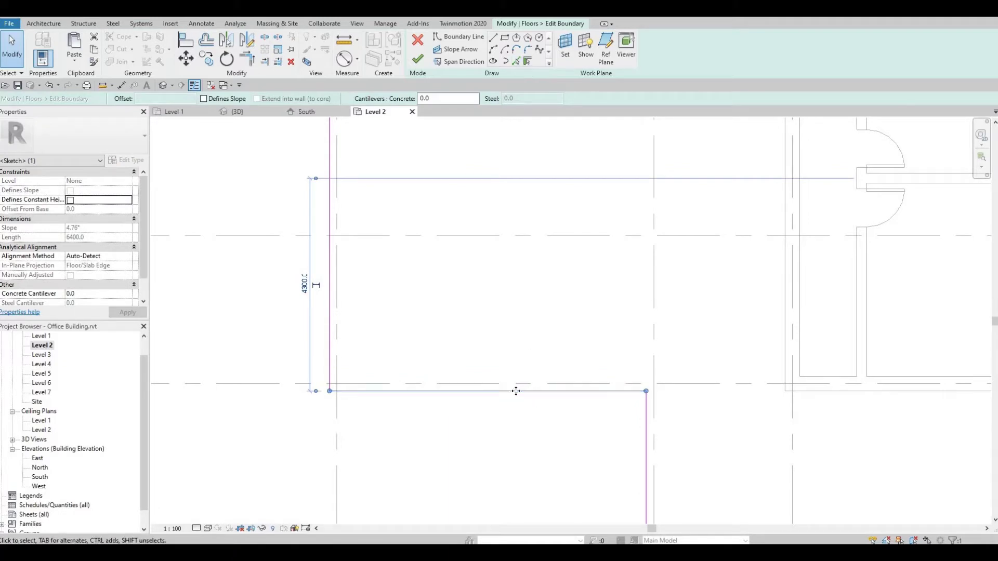
left_click_drag(523, 390, 523, 382)
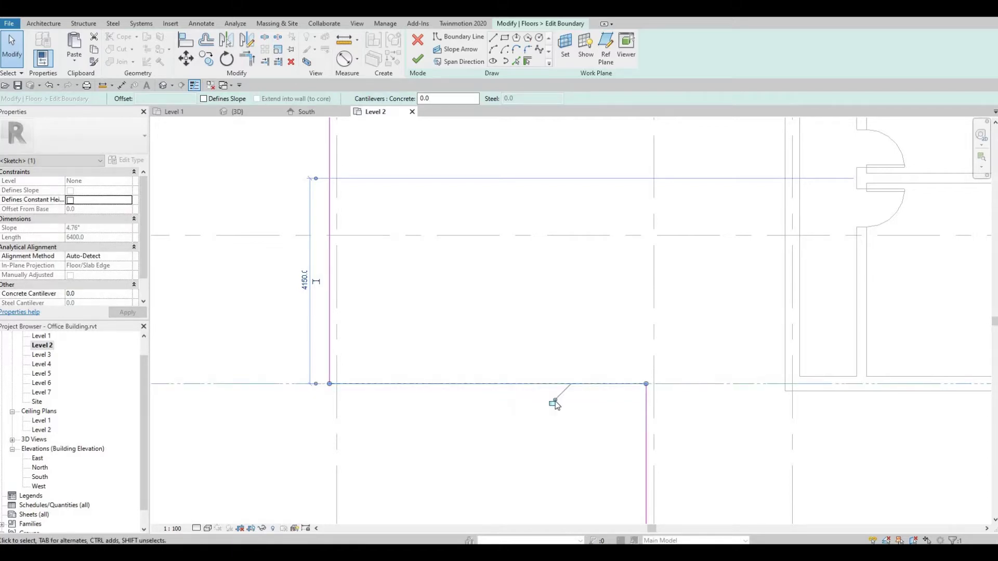
left_click(569, 367)
- Align the vertical boundary line at the southwest step to grid 2, and the slab's west edge to the westernmost grid line
middle_click_drag(653, 401, 617, 331)
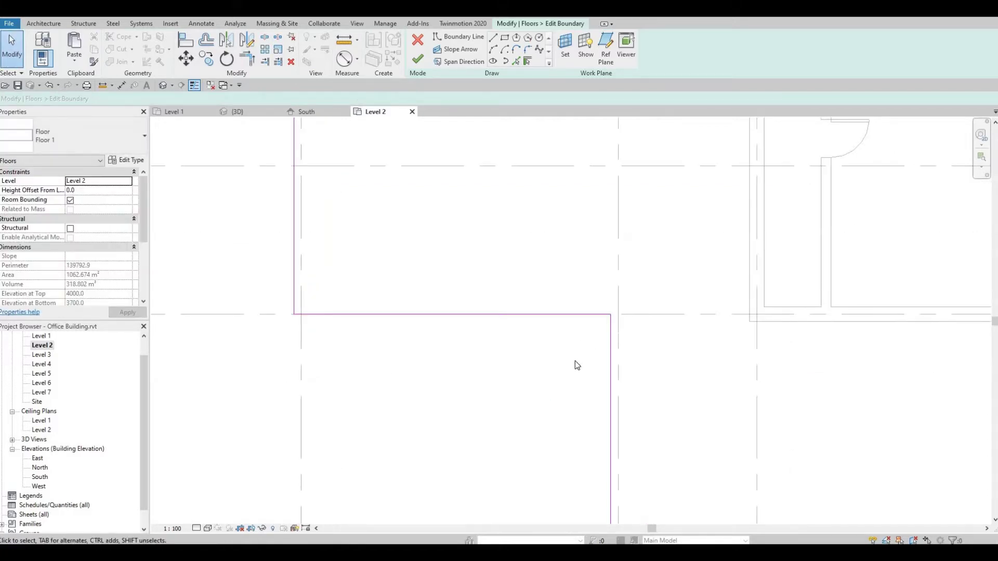
key("a")
key("l")
left_click(618, 353)
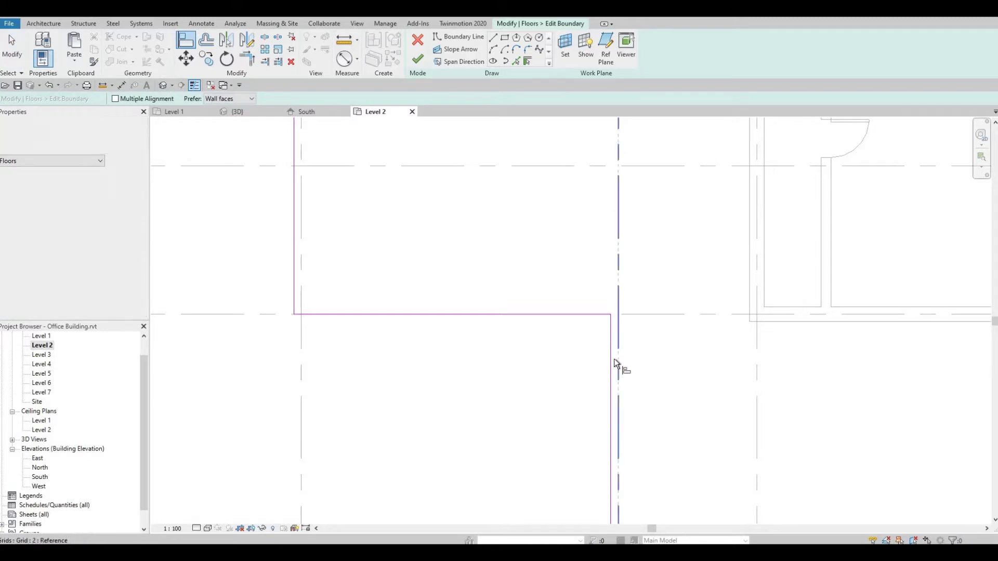
left_click(612, 360)
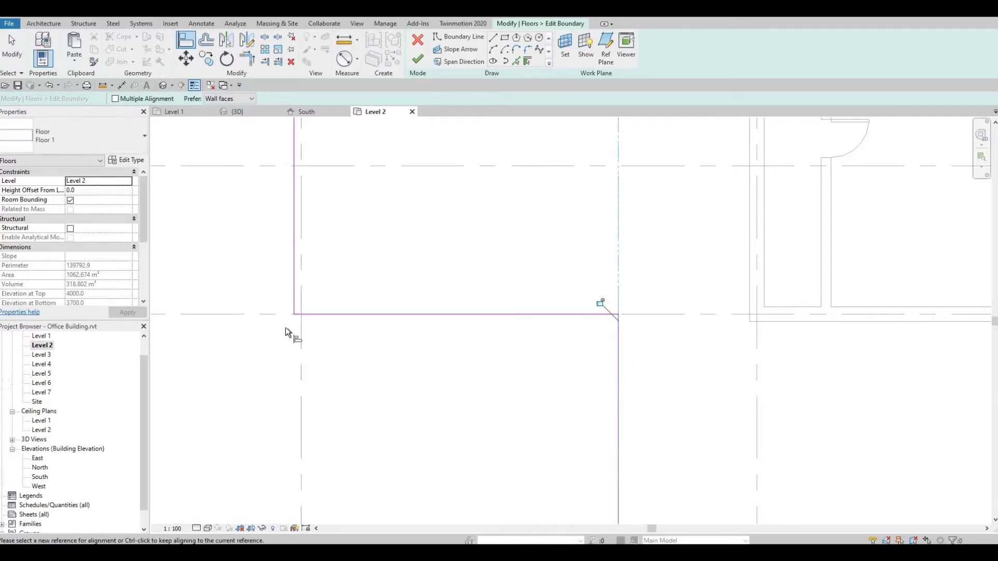
middle_click_drag(300, 224, 323, 276)
left_click(320, 276)
left_click(317, 276)
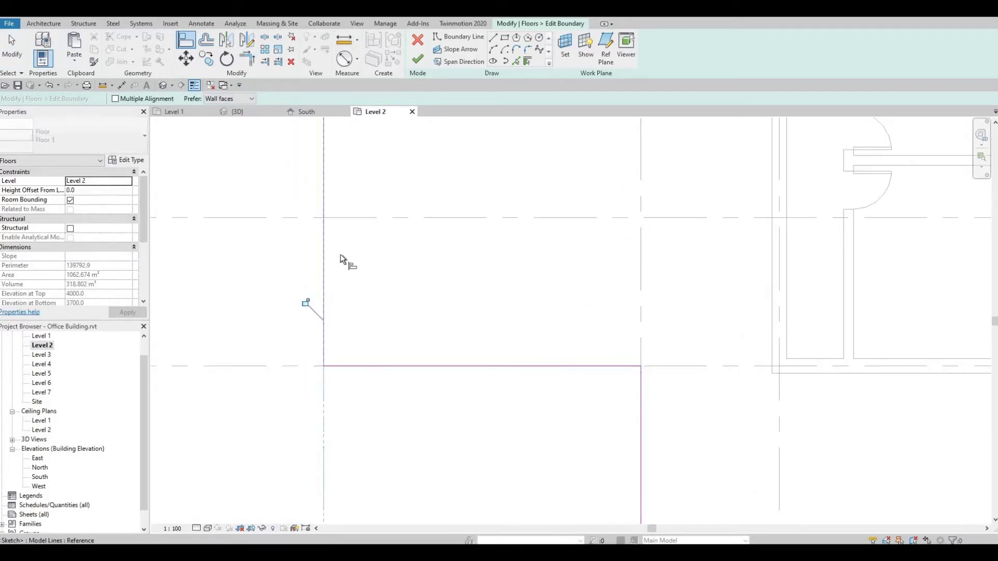
- Align the slab's southernmost boundary line to grid H, and the east edge of the projecting part to its adjacent grid line
scroll(340, 256, "down", 4)
middle_click_drag(483, 350, 438, 259)
scroll(513, 384, "up", 2)
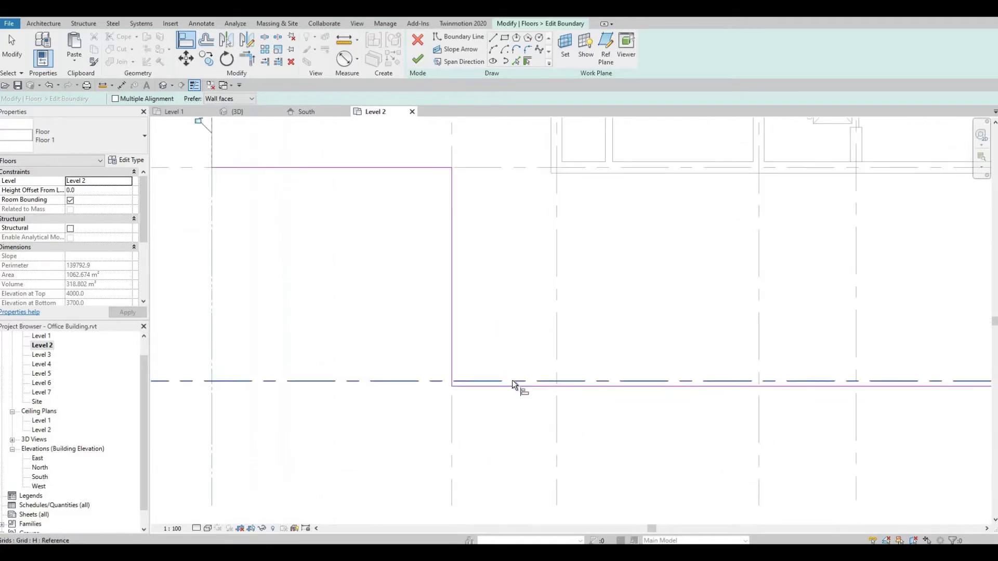
left_click(508, 387)
left_click(557, 377)
scroll(454, 360, "down", 3)
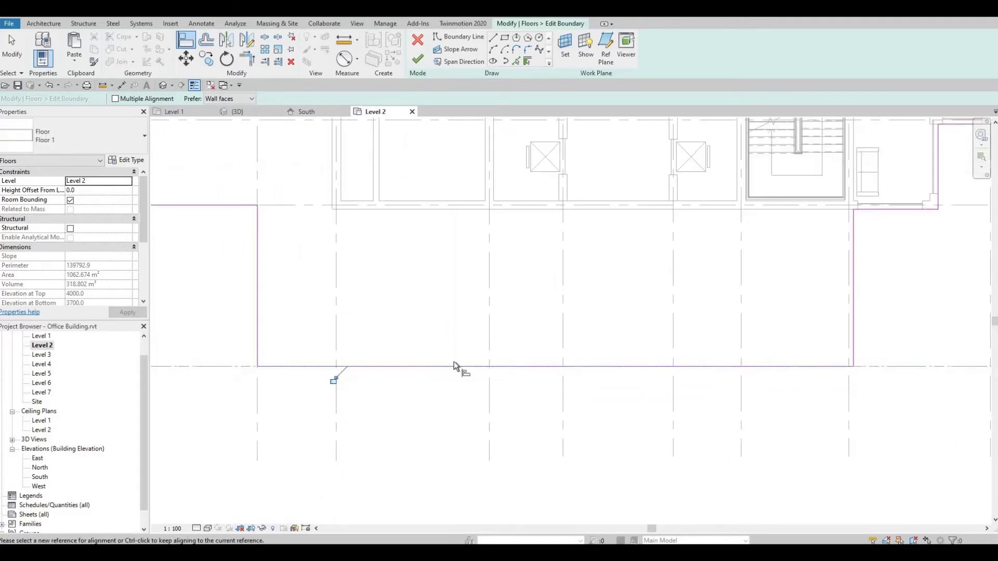
scroll(566, 336, "up", 2)
left_click(573, 328)
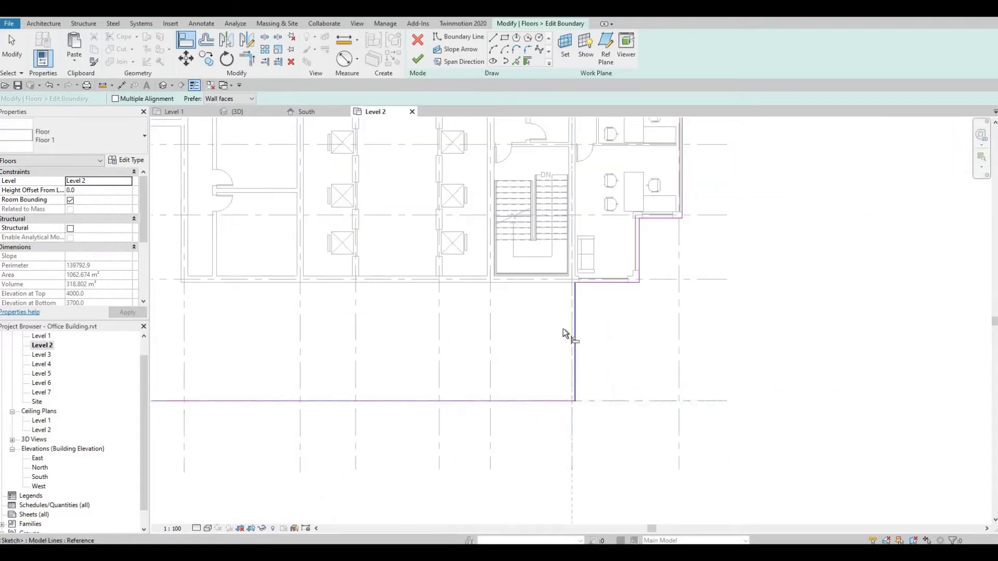
left_click(572, 362)
- Align the boundary lines around the sofa room, the south one to grid G and the east one to the exterior wall's centreline
scroll(581, 342, "up", 2)
scroll(581, 341, "up", 2)
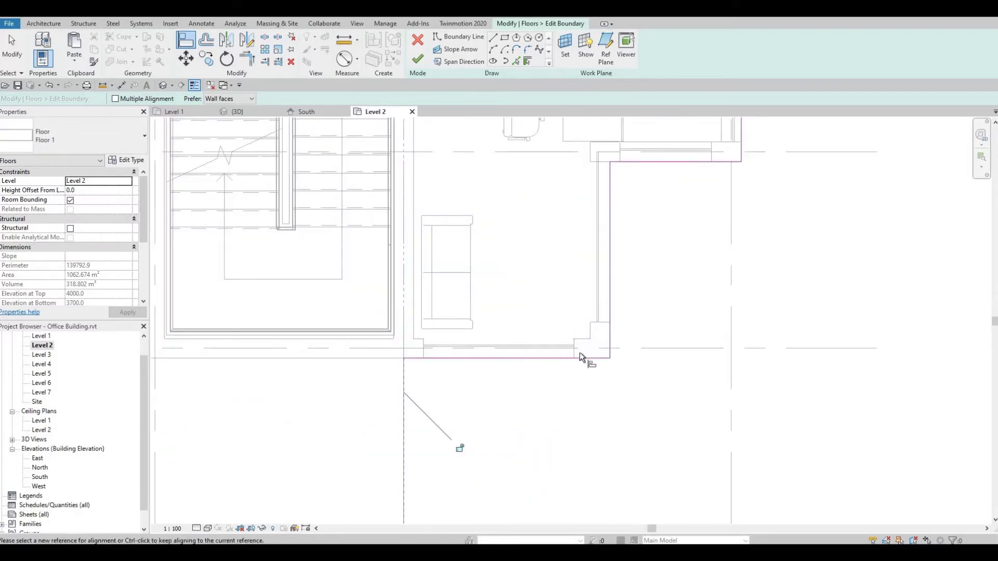
left_click(585, 348)
left_click(580, 360)
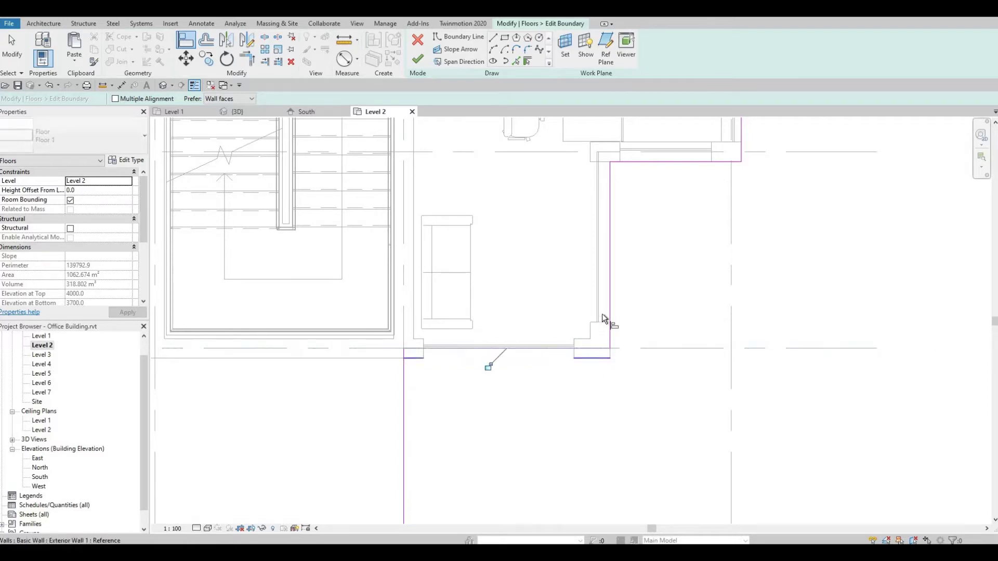
middle_click_drag(602, 251, 573, 319)
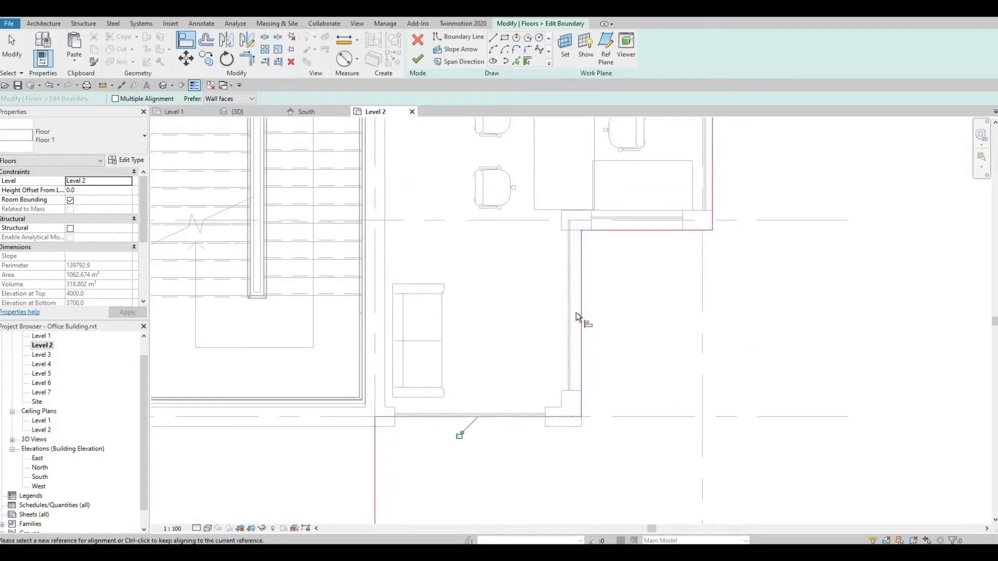
left_click(576, 308)
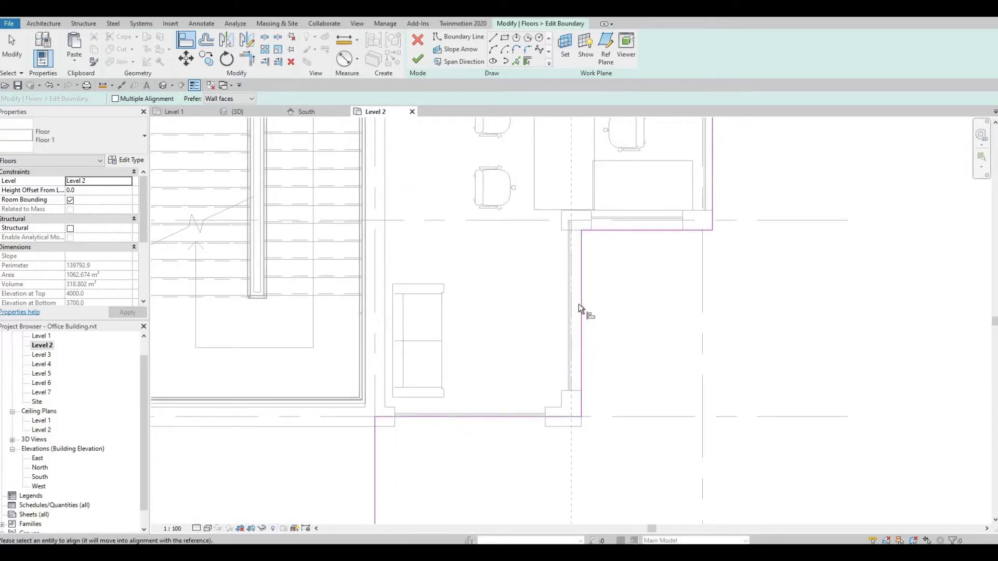
left_click(584, 301)
- Align the boundary lines around the desk office, the south one to the horizontal grid line and the east one to the curtain wall's reference line
middle_click_drag(633, 246, 596, 320)
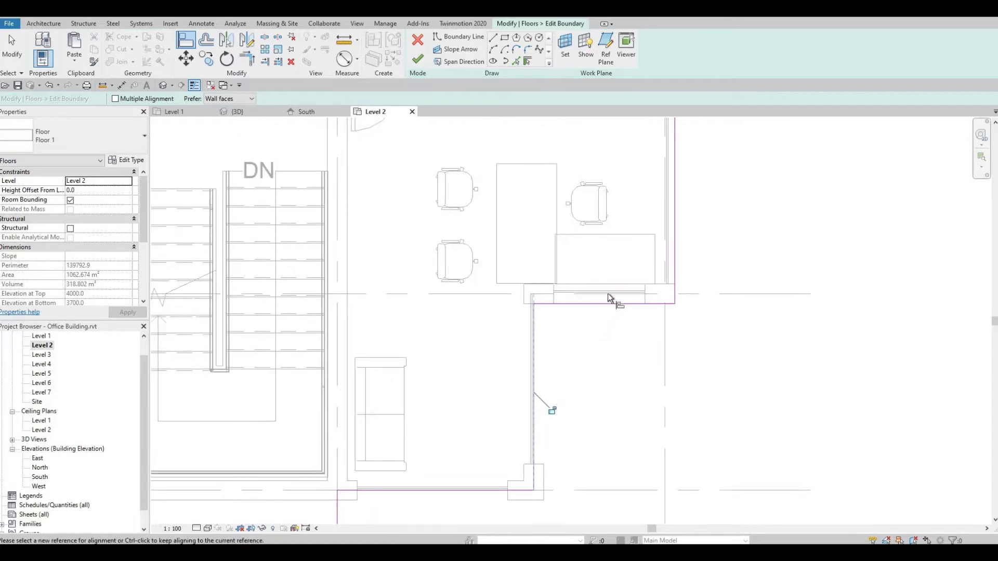
left_click(652, 293)
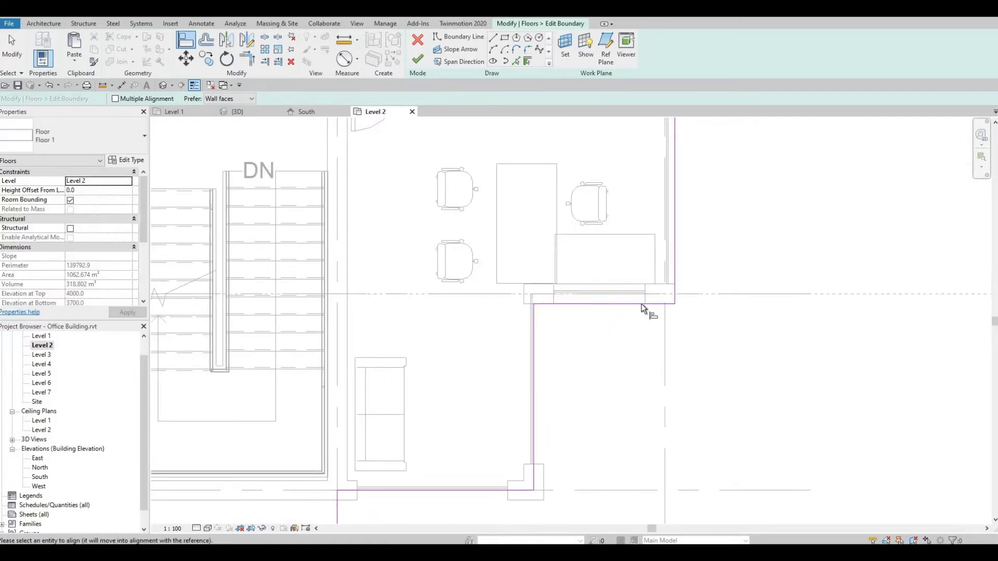
left_click(642, 304)
middle_click_drag(670, 247, 622, 310)
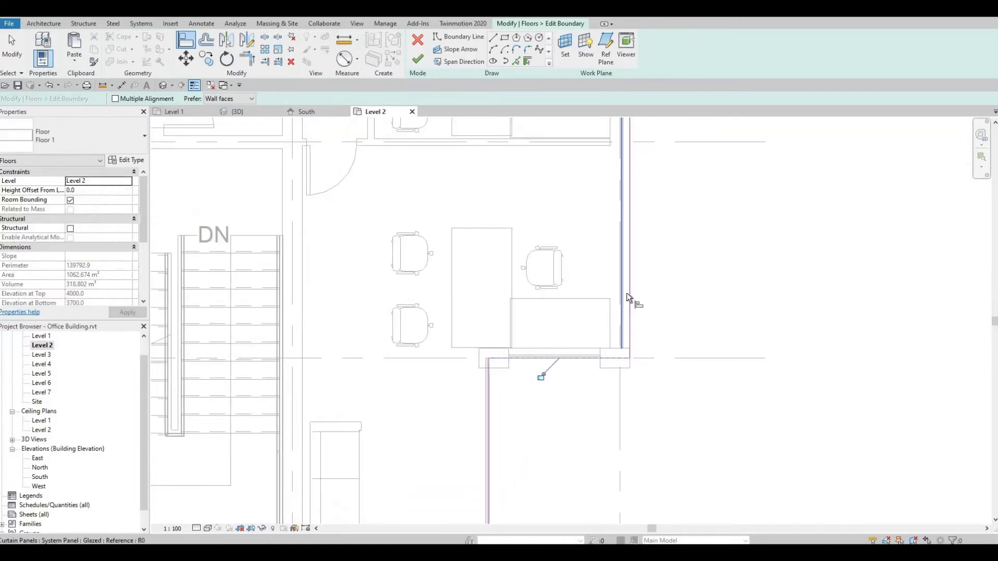
scroll(624, 294, "up", 2)
scroll(611, 286, "up", 2)
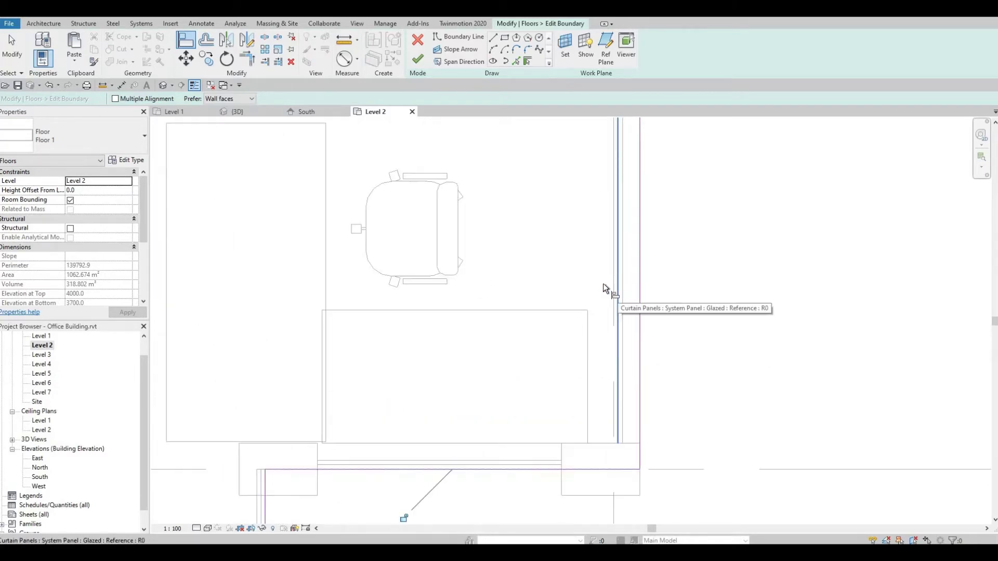
scroll(605, 287, "up", 2)
left_click(610, 288)
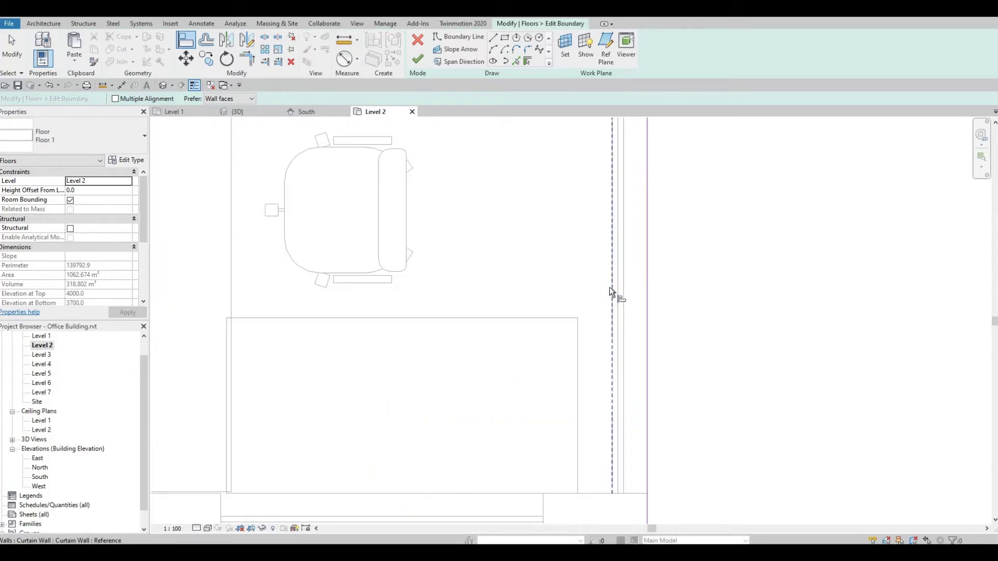
left_click(646, 280)
- Align the short horizontal boundary line at the slab's northeast step to its adjacent horizontal grid line
scroll(604, 281, "down", 2)
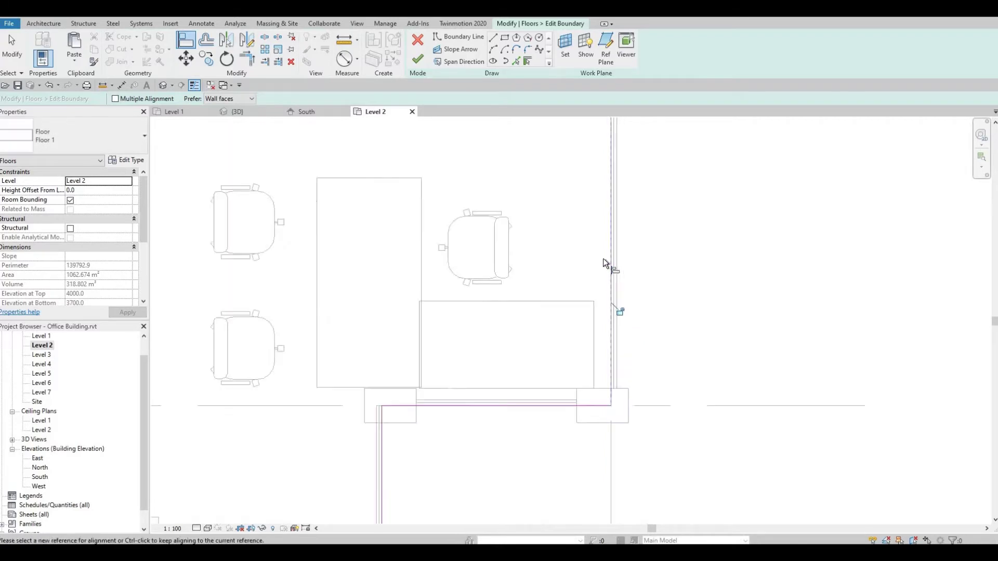
scroll(604, 268, "down", 2)
scroll(560, 360, "down", 1)
middle_click_drag(583, 159, 548, 529)
middle_click_drag(517, 123, 527, 343)
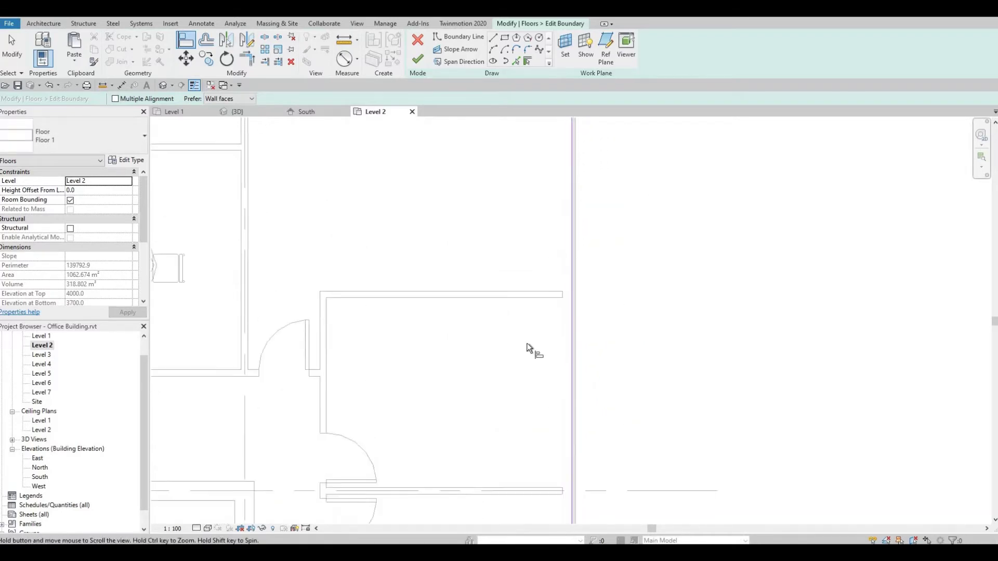
middle_click_drag(486, 478, 485, 309)
middle_click_drag(478, 366, 507, 250)
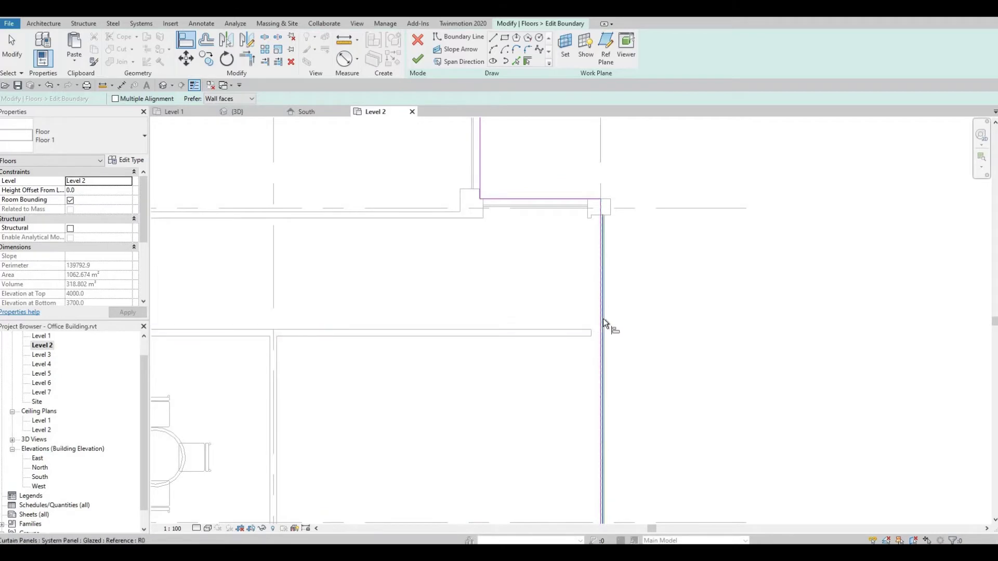
scroll(561, 199, "up", 4)
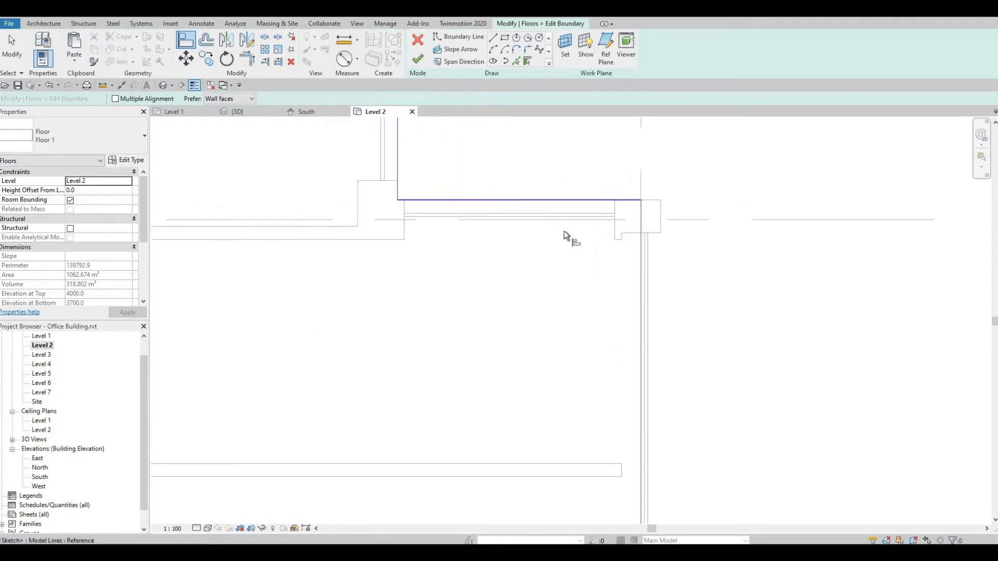
left_click(576, 200)
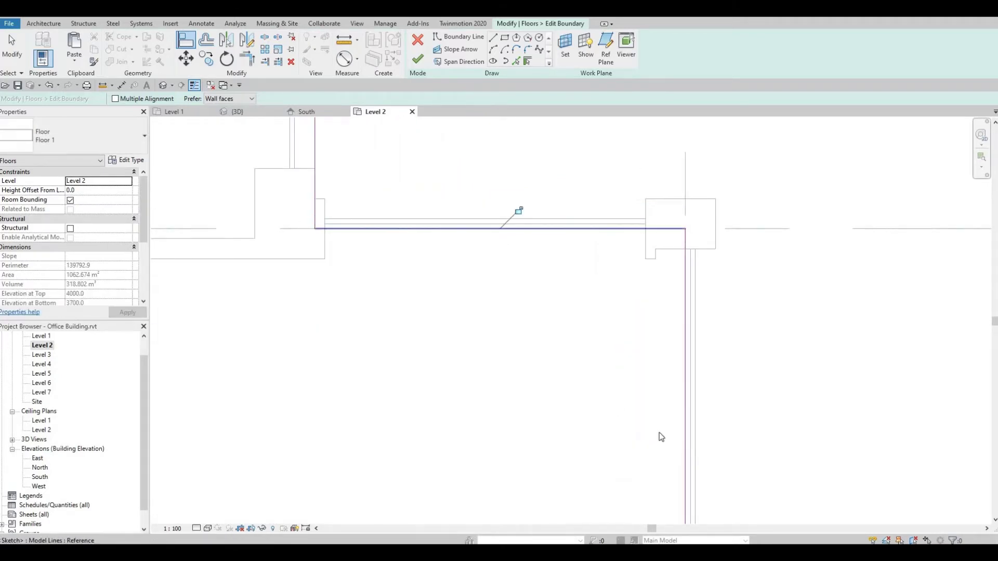
- Align the vertical boundary line above the northeast step to the curtain wall's reference line, and the north line meeting it to its grid line
scroll(660, 435, "down", 2)
scroll(470, 270, "up", 2)
left_click(451, 259)
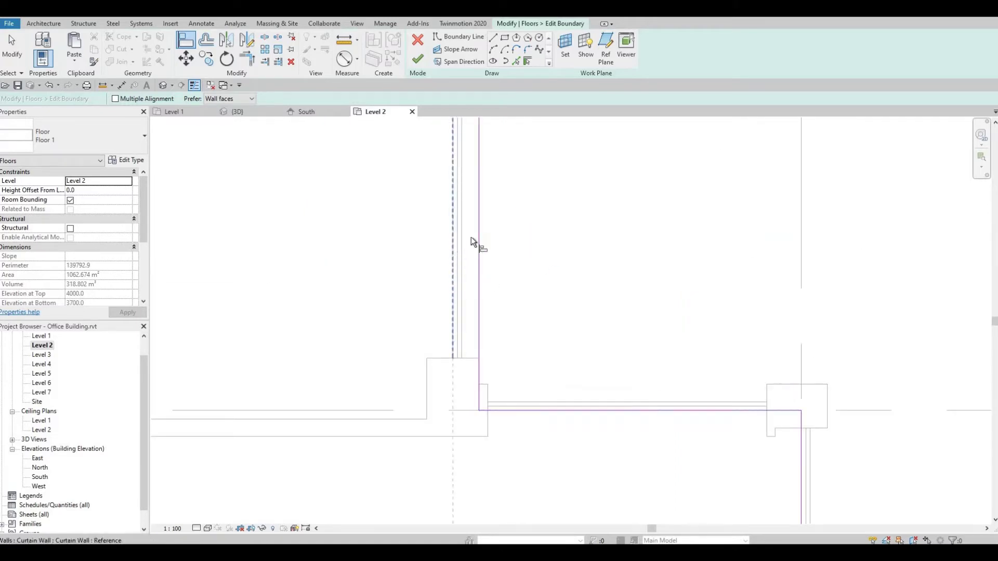
left_click(477, 229)
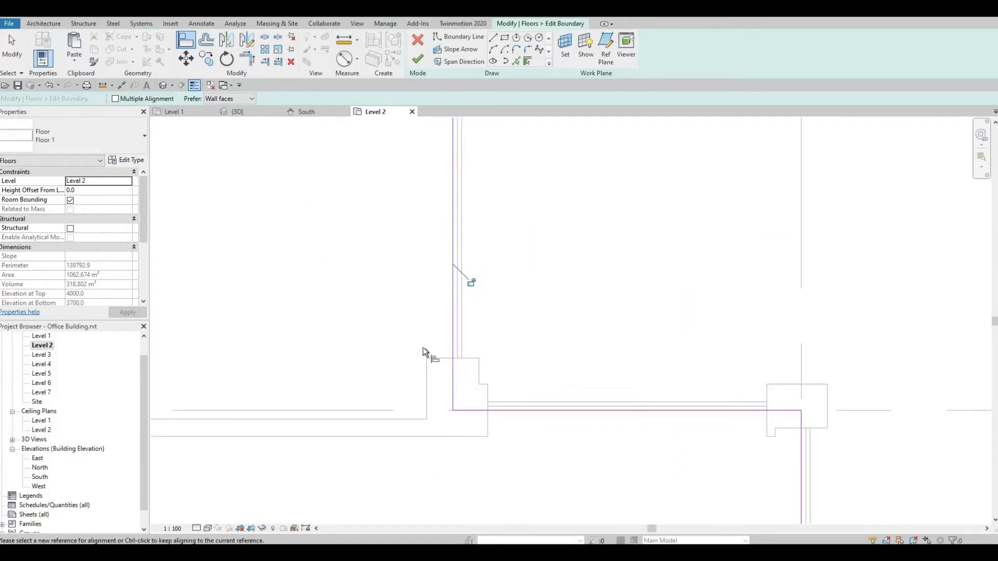
middle_click_drag(425, 351, 503, 490)
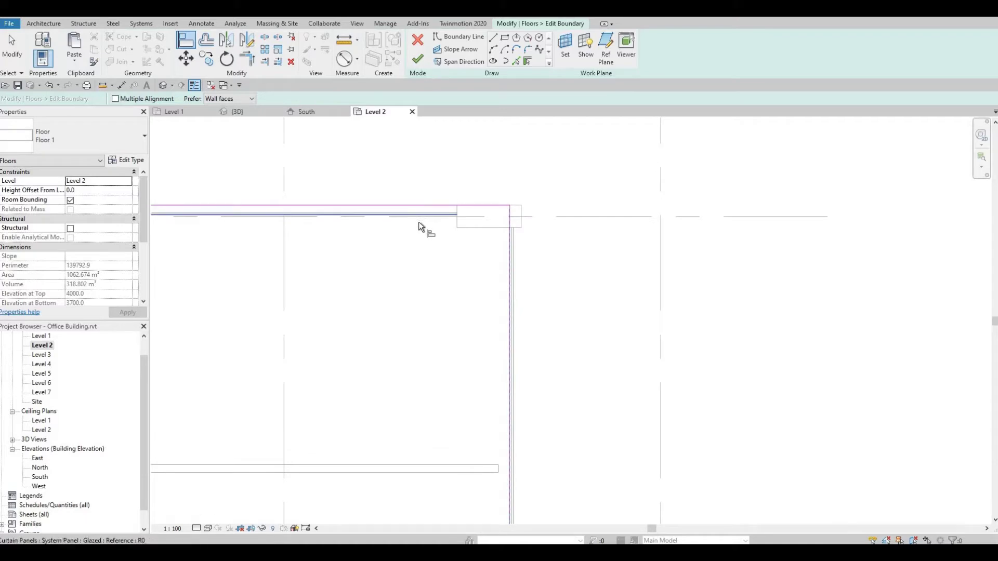
left_click(444, 213)
left_click(429, 205)
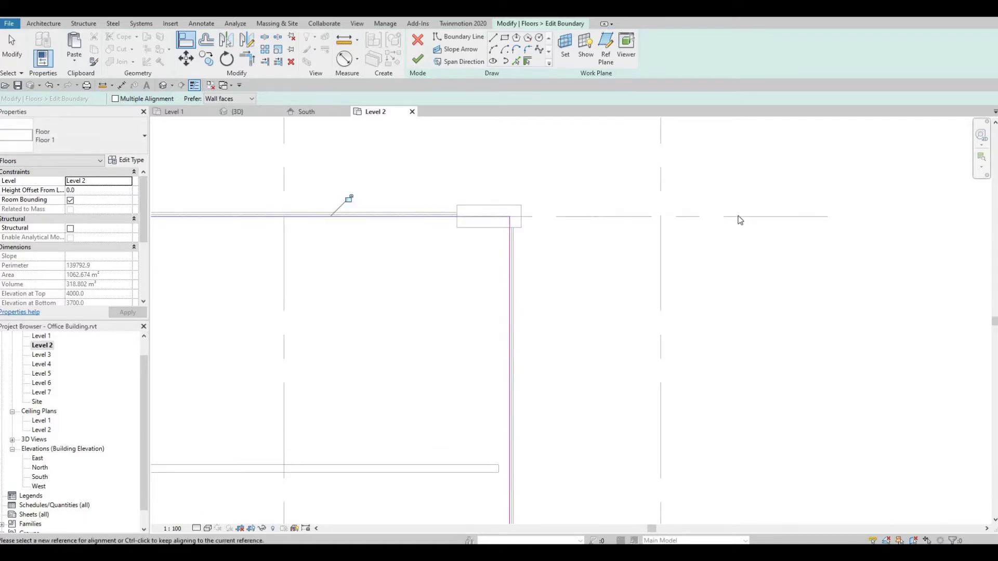
- Align the boundary lines at the next step west, the vertical one to its grid line and the northernmost one to the curtain wall's reference line
middle_click_drag(329, 303, 583, 292)
scroll(581, 293, "down", 2)
middle_click_drag(295, 405, 542, 390)
middle_click_drag(622, 133, 606, 202)
scroll(598, 219, "up", 2)
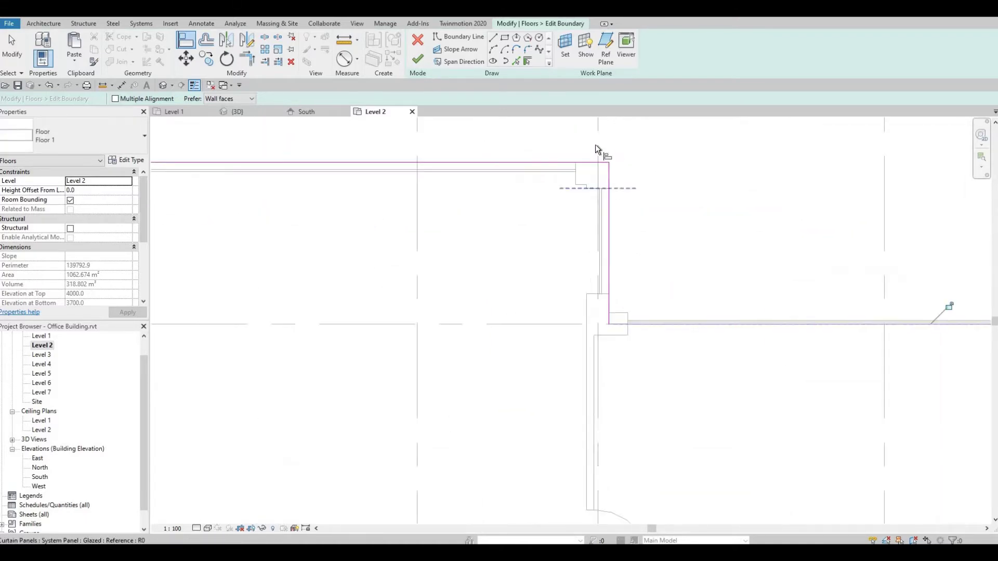
left_click(598, 175)
left_click(608, 191)
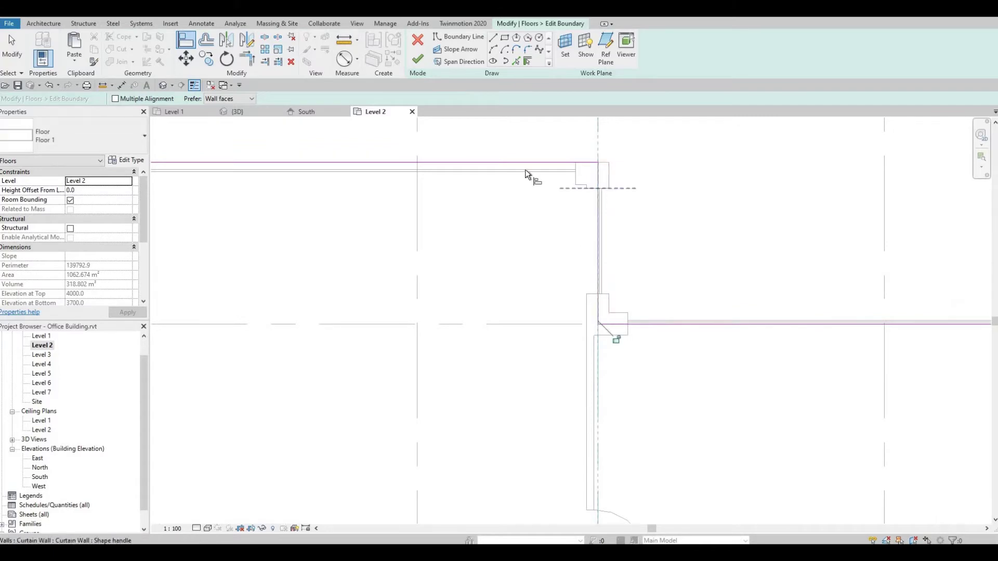
scroll(546, 174, "up", 2)
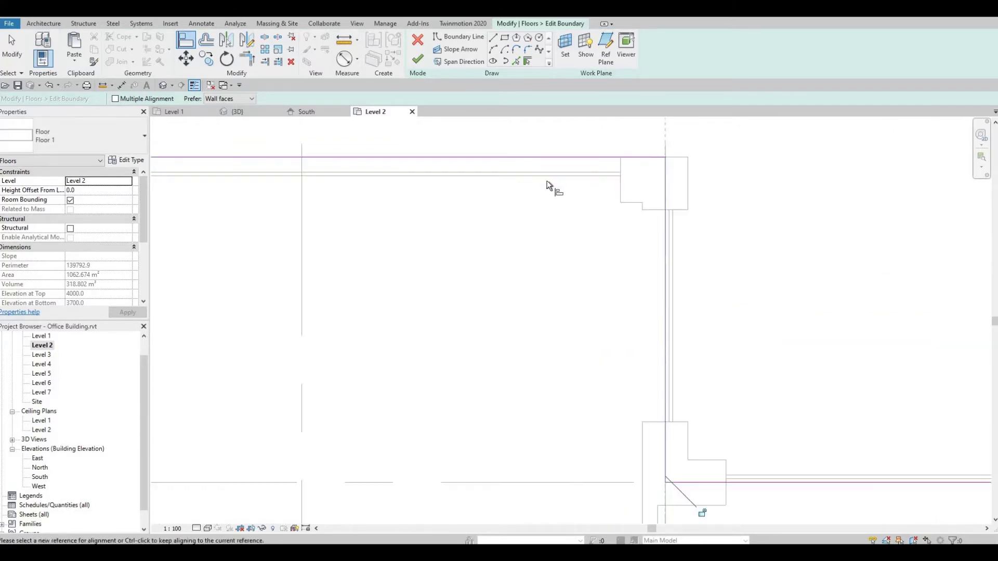
left_click(554, 179)
left_click(556, 157)
- Align the vertical and horizontal boundary lines of the slab's northwest step to their adjacent grid lines
scroll(469, 227, "down", 4)
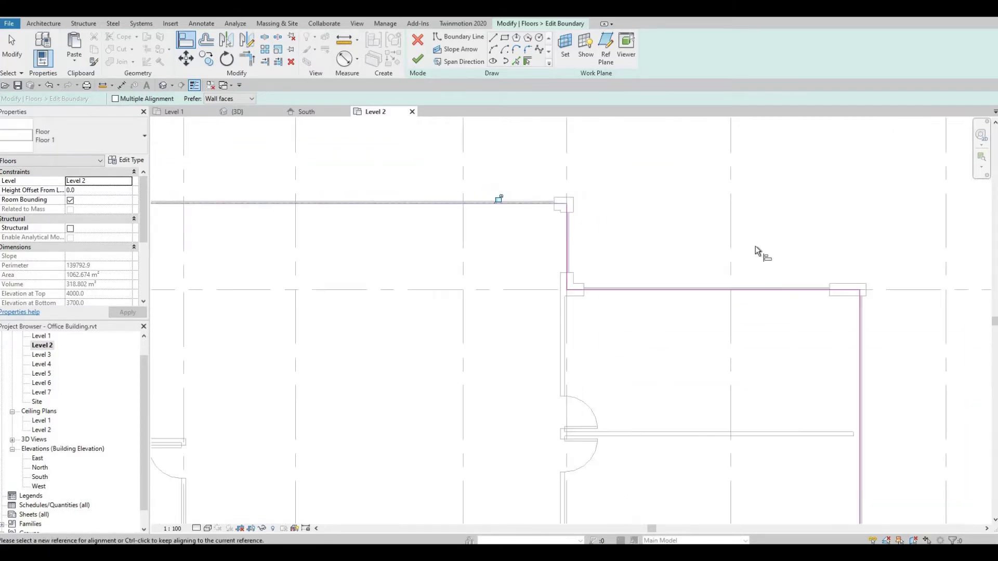
middle_click_drag(424, 240, 720, 253)
middle_click_drag(313, 227, 806, 237)
scroll(471, 233, "up", 2)
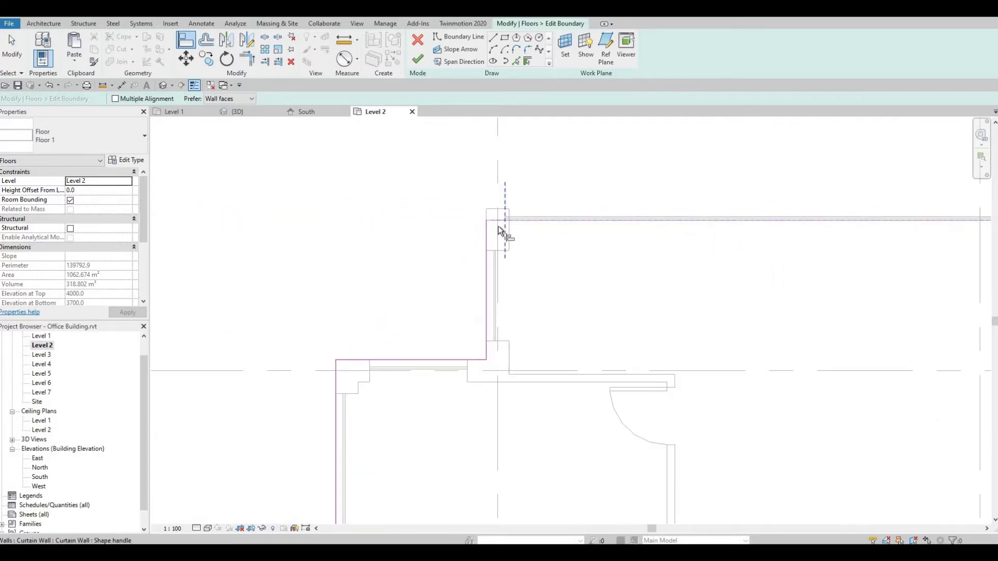
left_click(490, 235)
left_click(486, 314)
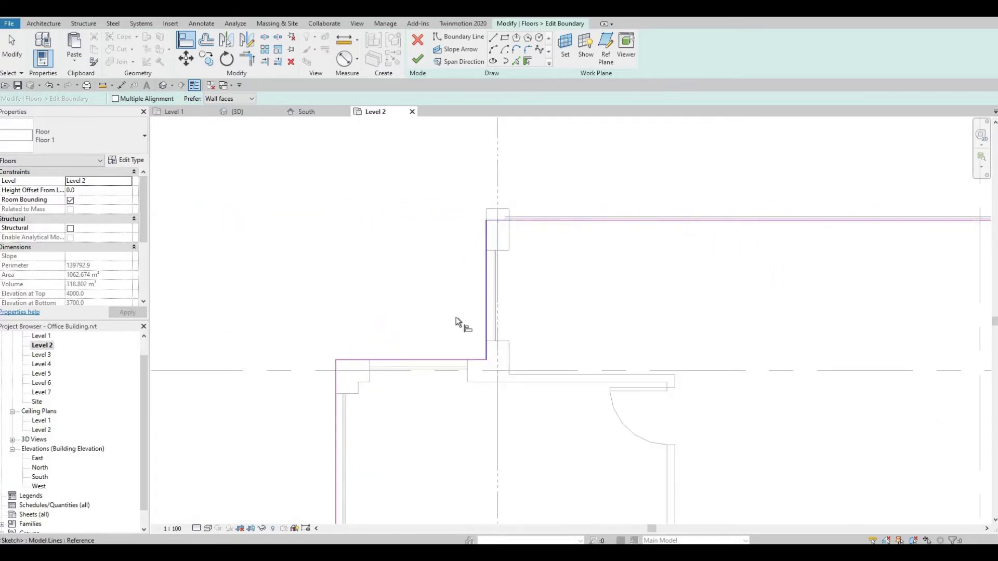
middle_click_drag(438, 376, 542, 283)
left_click(543, 279)
left_click(546, 267)
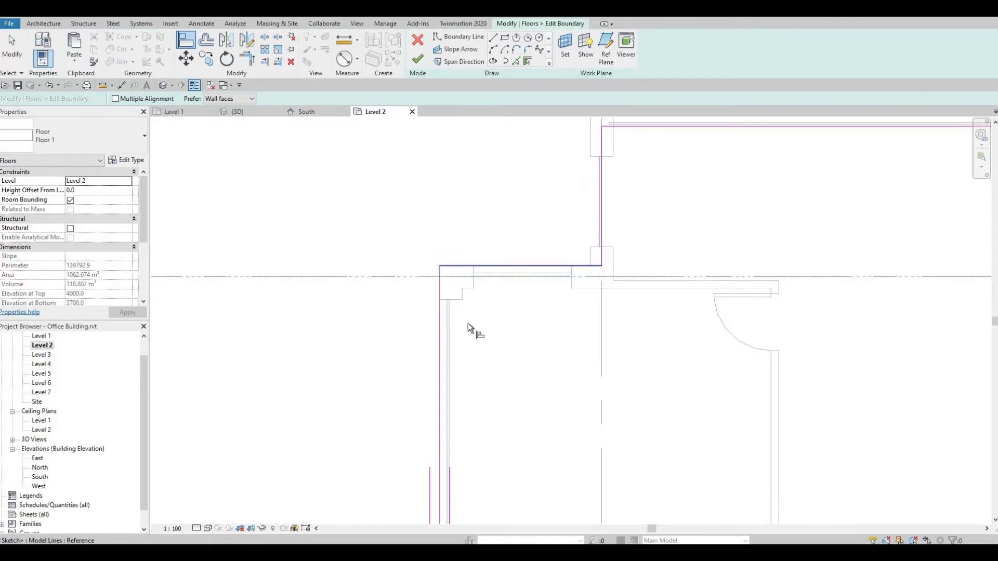
- Align the northwest projection's west boundary line to the curtain wall's reference line and its short south line to grid B
left_click(454, 337)
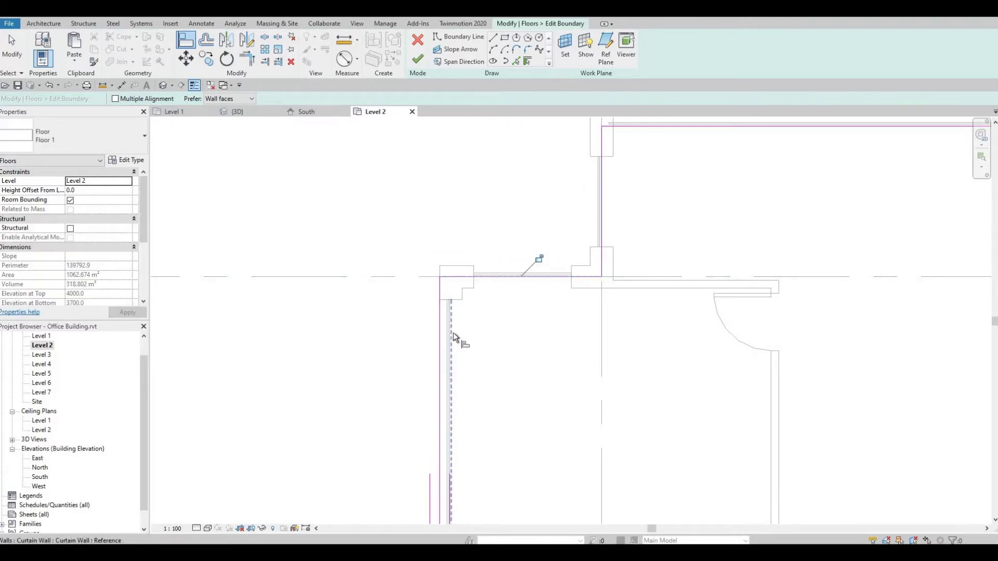
left_click(441, 337)
middle_click_drag(493, 327, 498, 226)
scroll(499, 226, "down", 4)
middle_click_drag(524, 359, 530, 281)
scroll(520, 289, "up", 7)
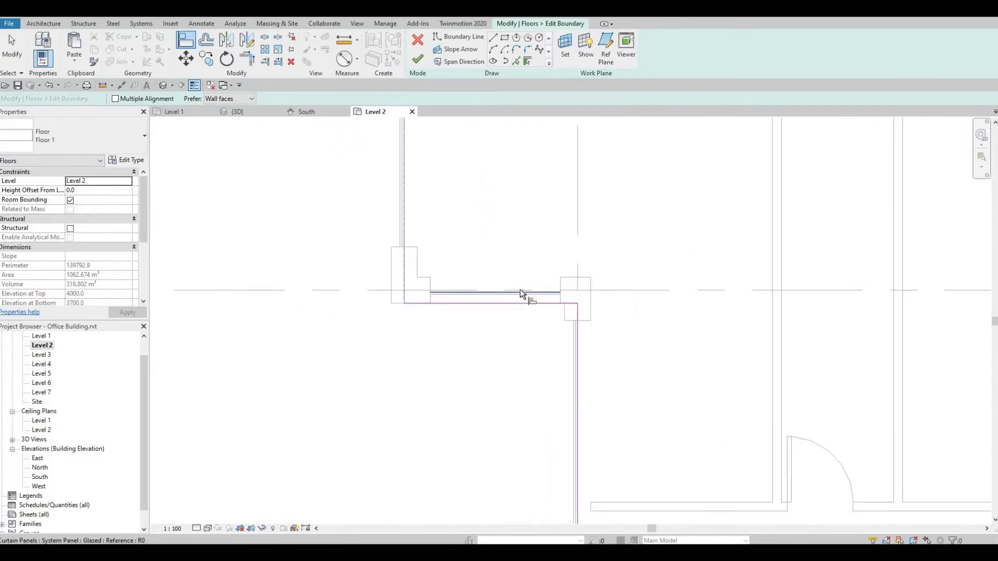
left_click(615, 288)
left_click(528, 304)
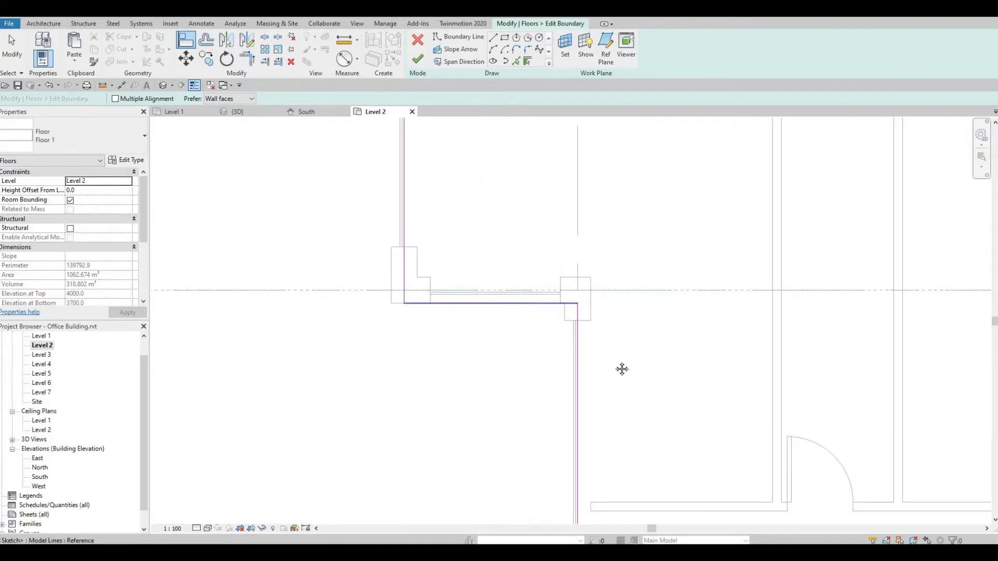
- Finish editing the Level 2 floor boundary without attaching the walls below to the floor's bottom
scroll(591, 253, "down", 5)
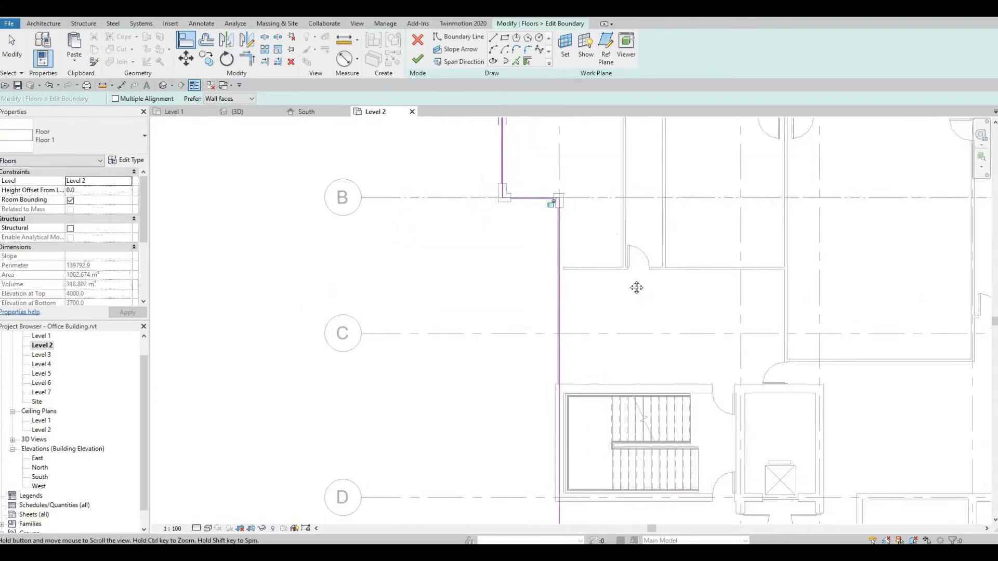
middle_click_drag(638, 287, 575, 200)
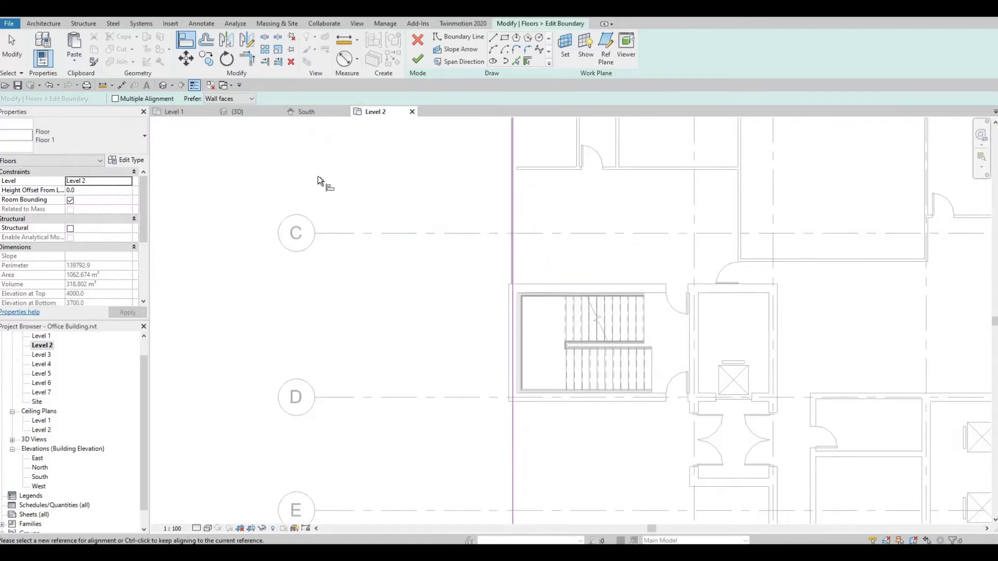
left_click(418, 60)
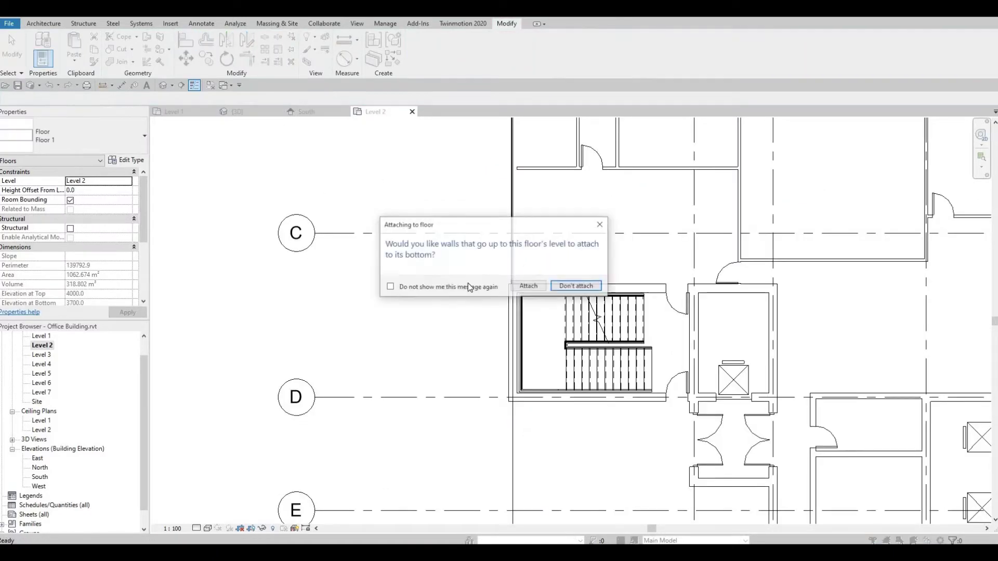
left_click(577, 287)
- Open the 3D view and examine the Level 2 slab edge along the exterior wall and the curtain wall standing on it
left_click(165, 86)
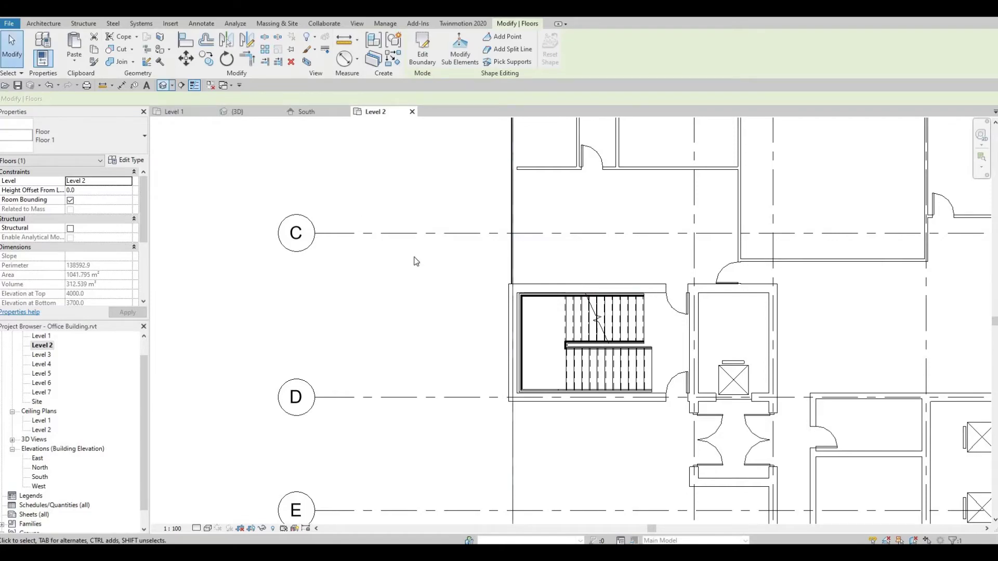
scroll(650, 343, "up", 4)
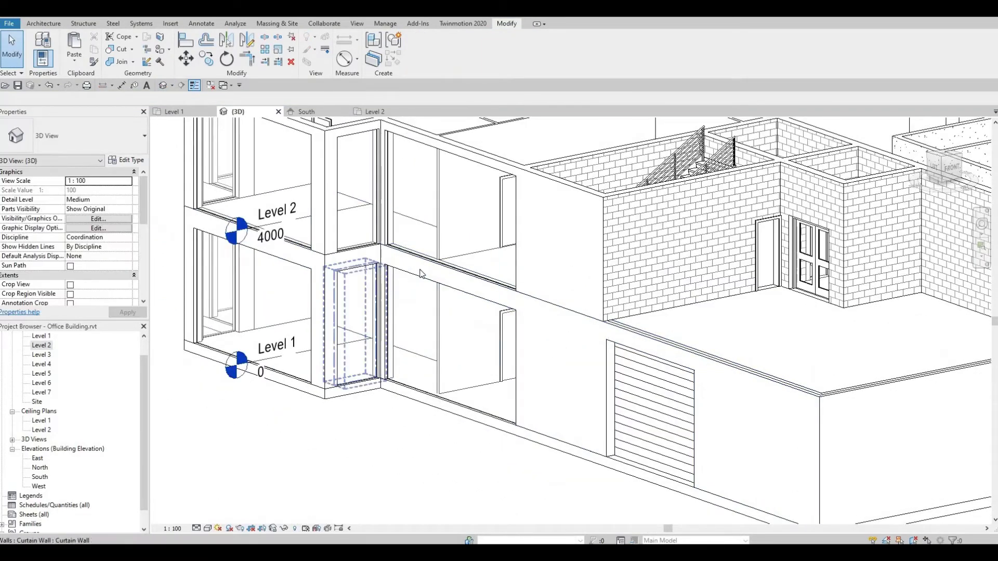
scroll(457, 286, "up", 4)
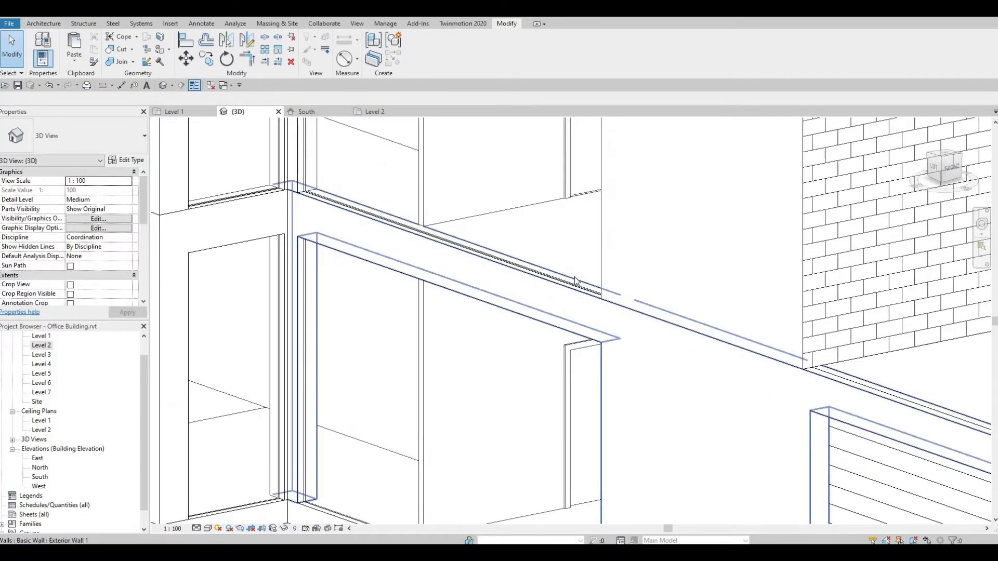
scroll(646, 290, "down", 3)
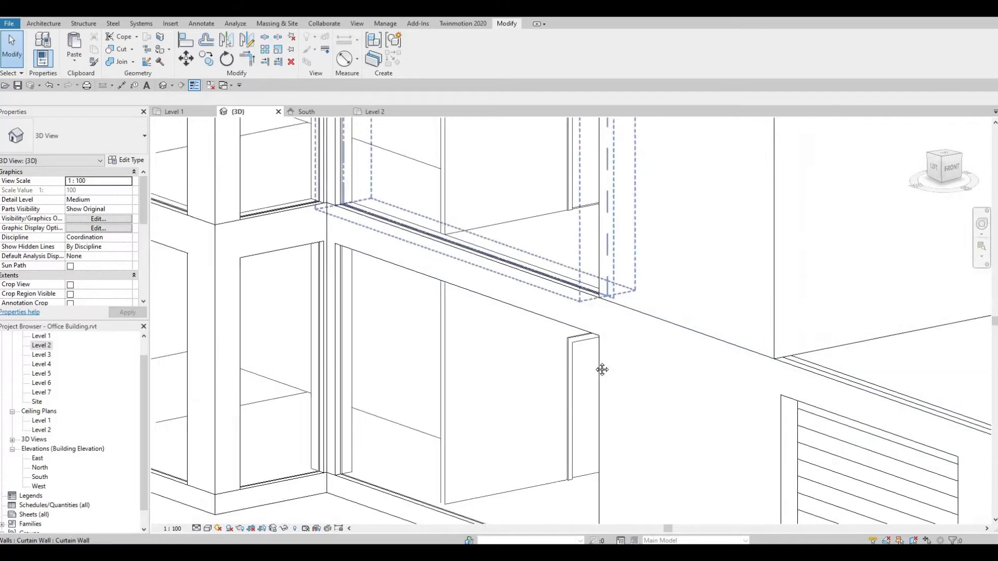
middle_click_drag(601, 368, 542, 409)
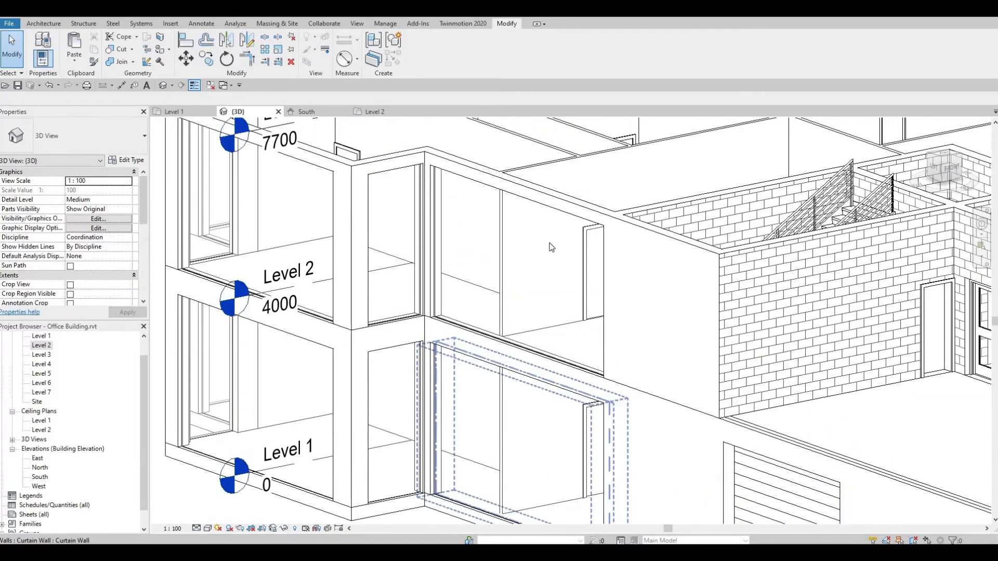
left_click(566, 215)
key("Delete")
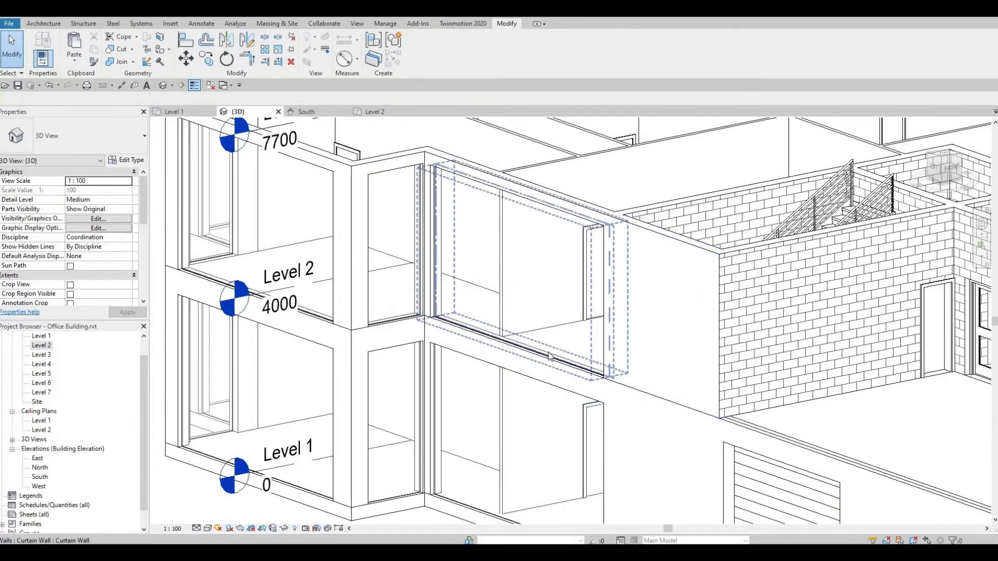
left_click(549, 356)
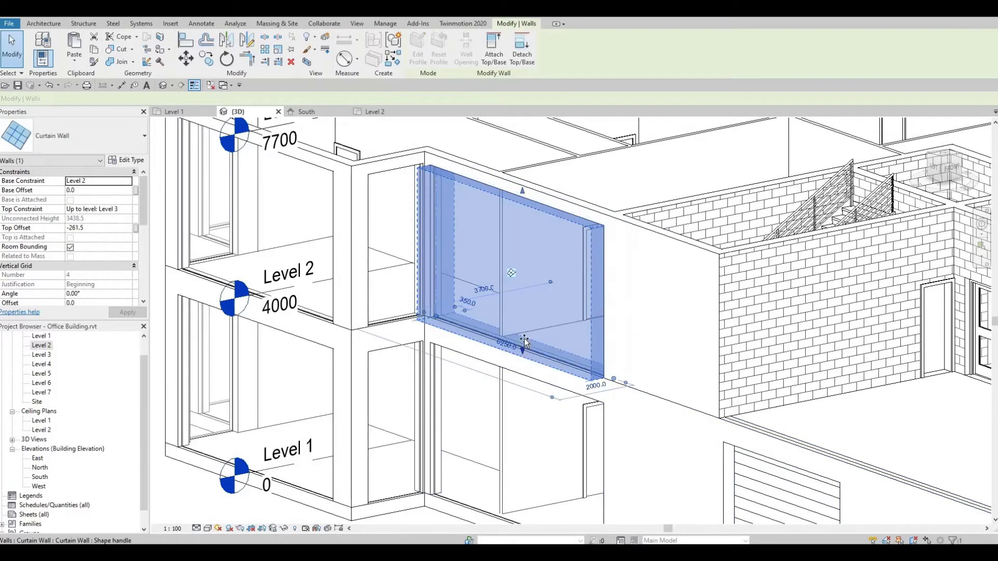
key("Delete")
scroll(572, 346, "down", 3)
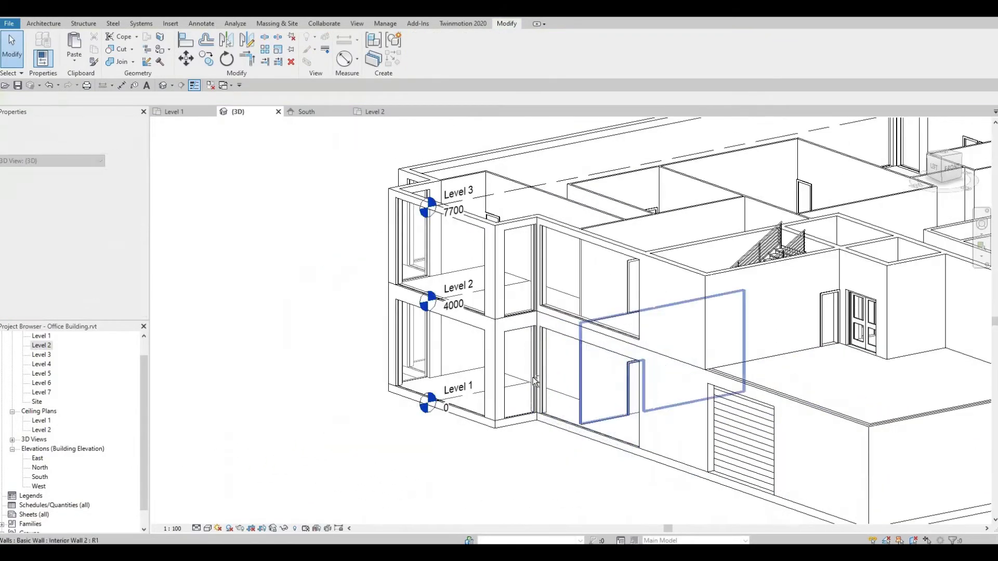
- Examine the Level 2 slab edge around the building exterior, from the overhead door side to the slab above the glazed front lounge
middle_click_drag(617, 343, 597, 318, "shift")
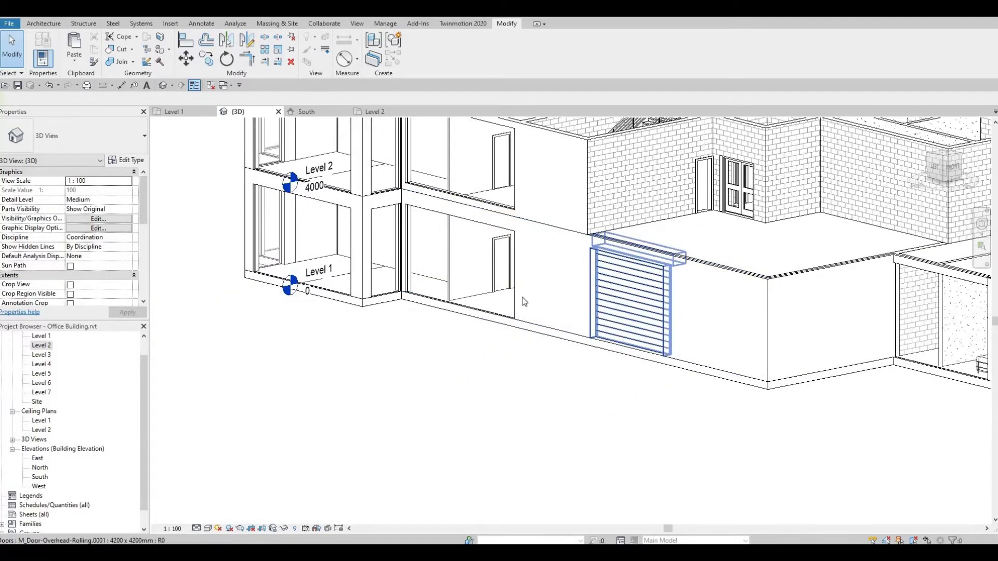
middle_click_drag(629, 401, 541, 351, "shift")
middle_click_drag(471, 309, 435, 312, "shift")
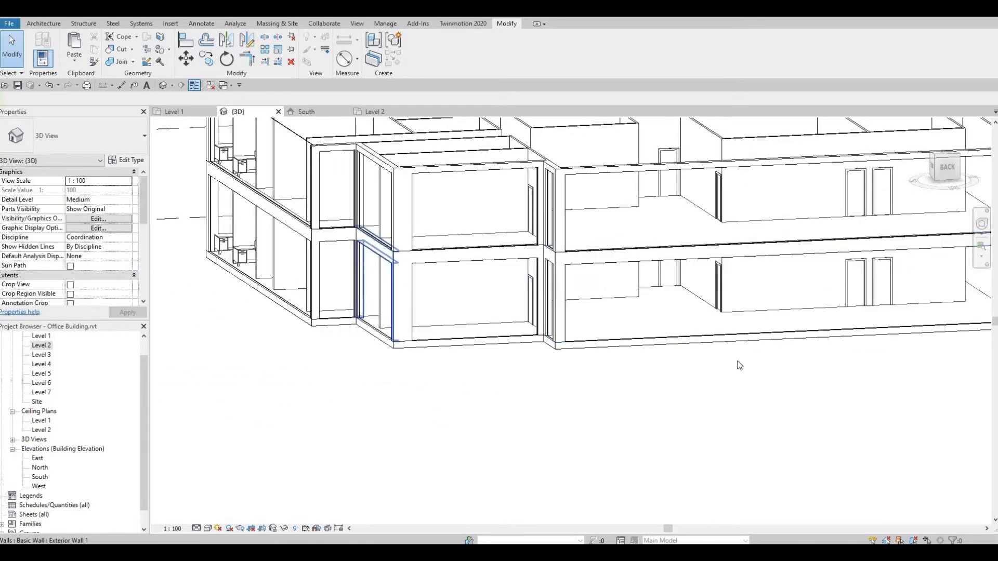
middle_click_drag(827, 371, 552, 265, "shift")
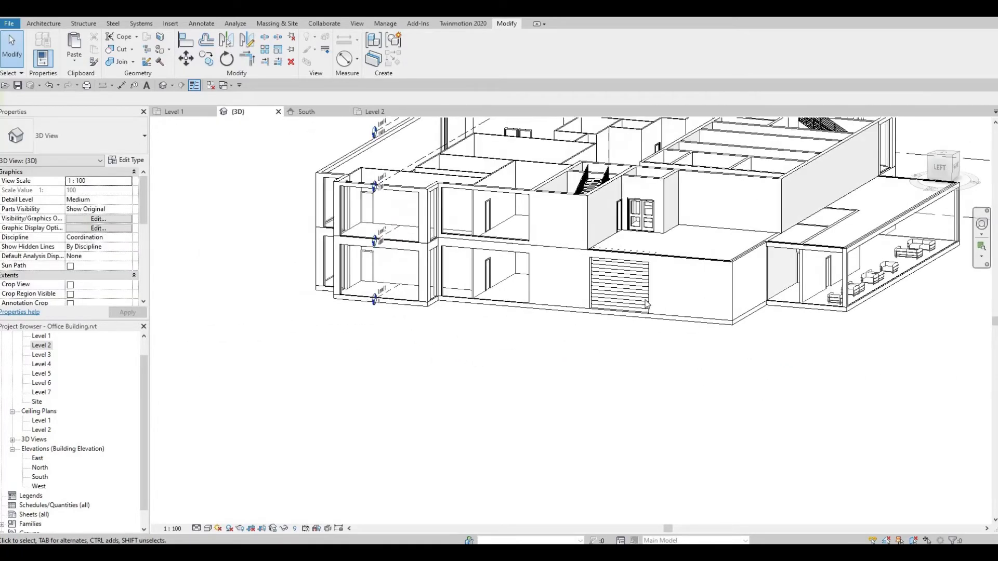
middle_click_drag(704, 345, 556, 468, "shift")
middle_click_drag(596, 332, 604, 353, "shift")
scroll(605, 352, "up", 2)
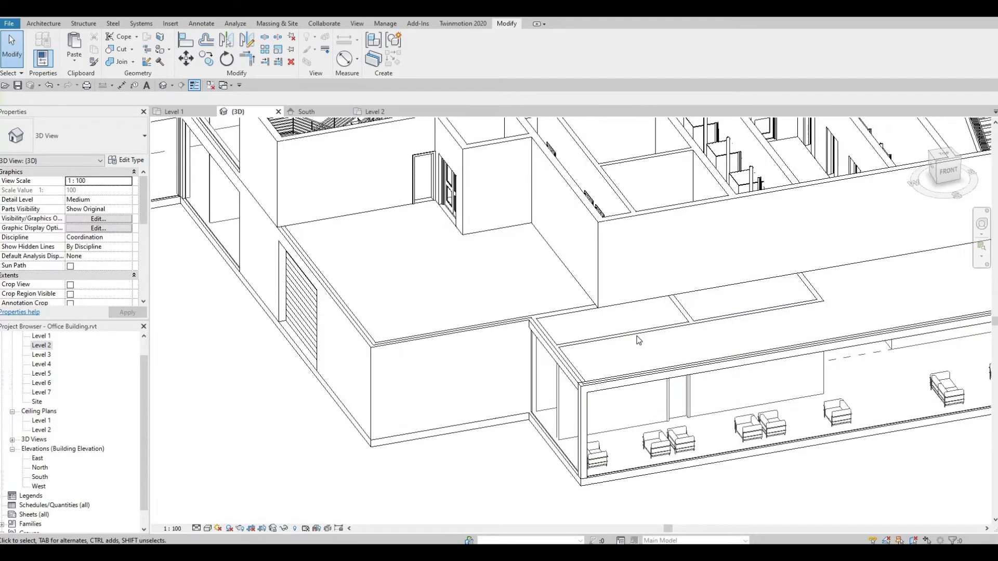
scroll(638, 340, "up", 2)
- Attach the top of the long interior wall behind the glazed front lounge to the Level 2 floor
left_click(645, 315)
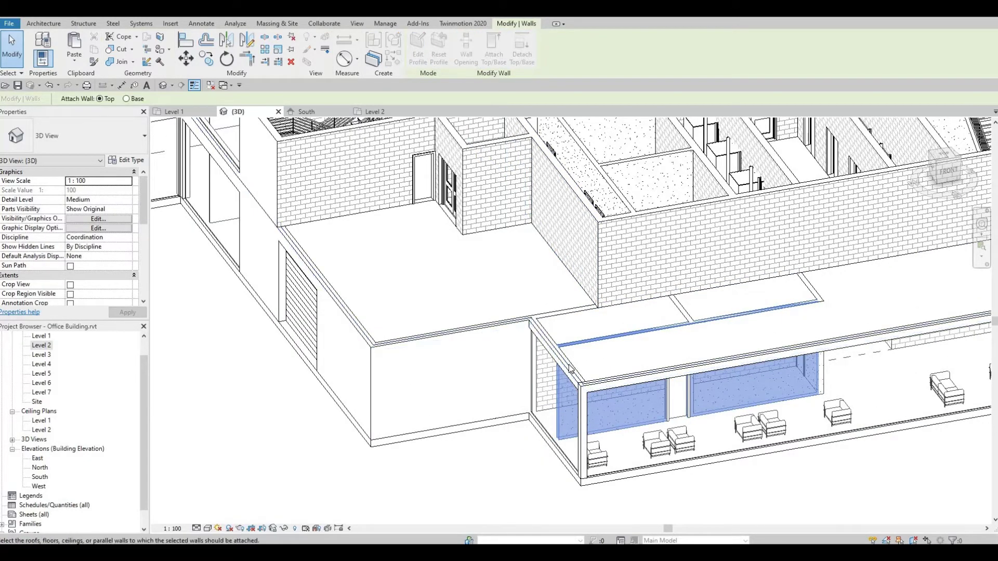
left_click(622, 348)
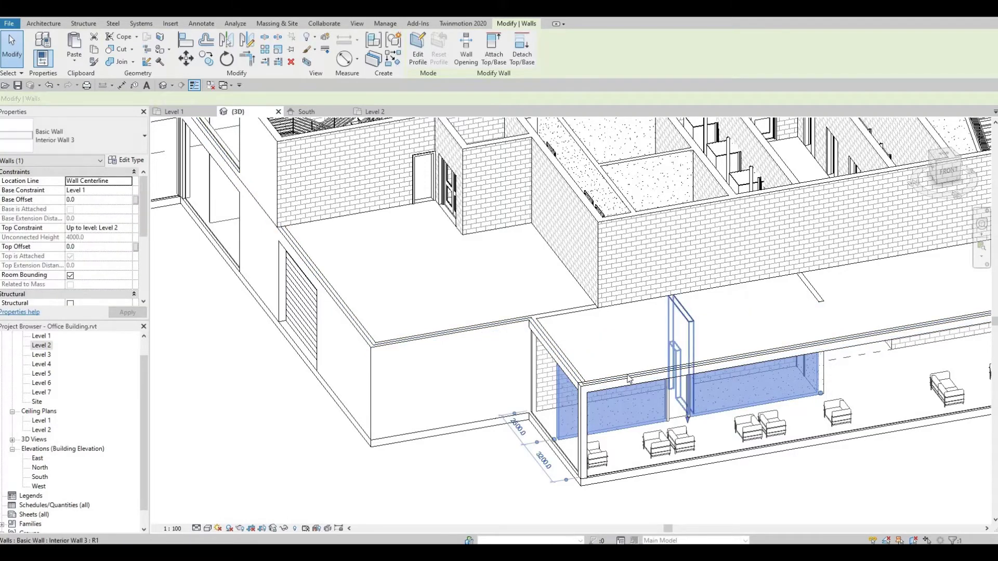
left_click(781, 304)
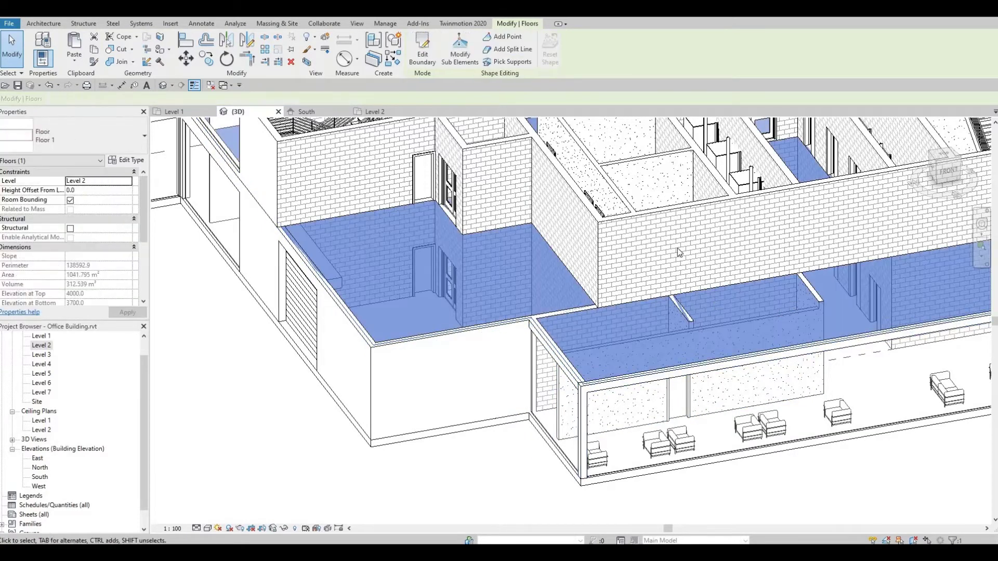
key("Escape")
- Attach the tops of the two short interior cross walls behind the front lounge to the Level 2 floor
left_click(681, 353)
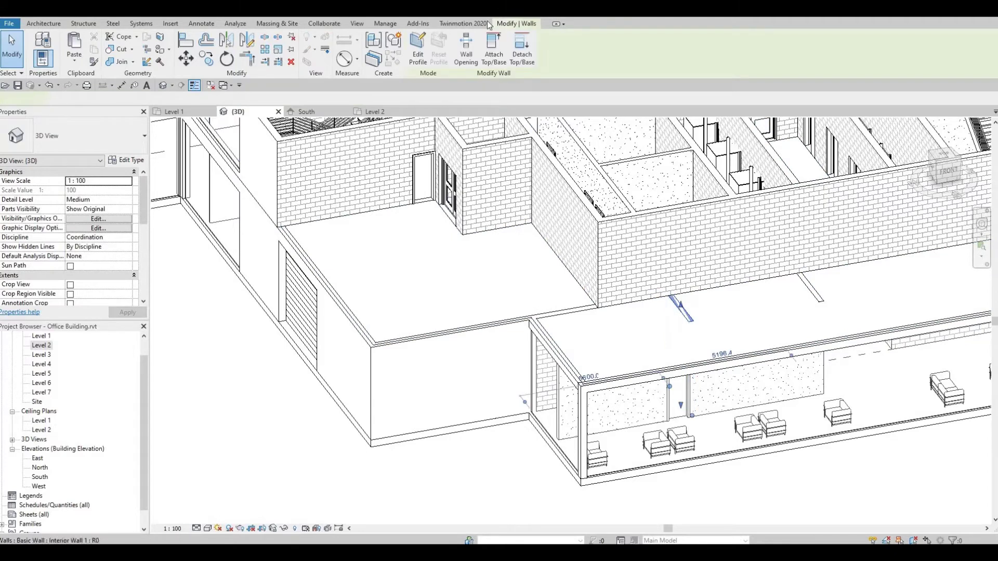
left_click(494, 50)
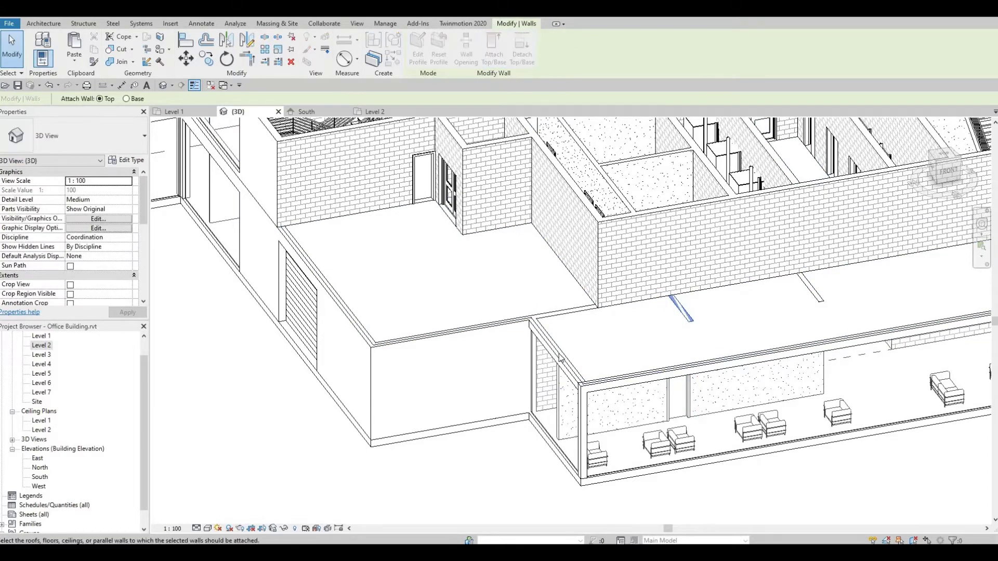
left_click(710, 315)
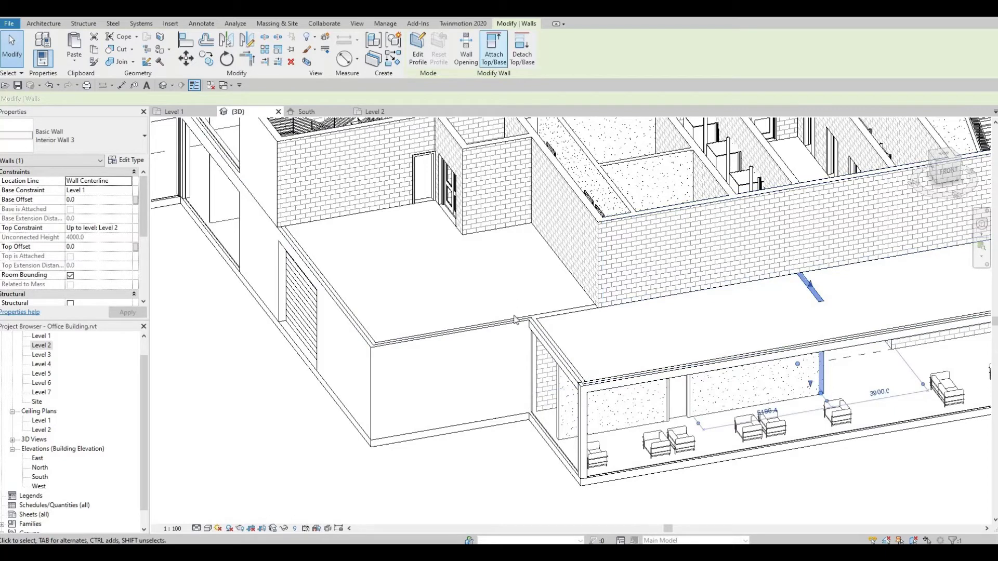
left_click(546, 328)
key("Escape")
scroll(646, 404, "down", 4)
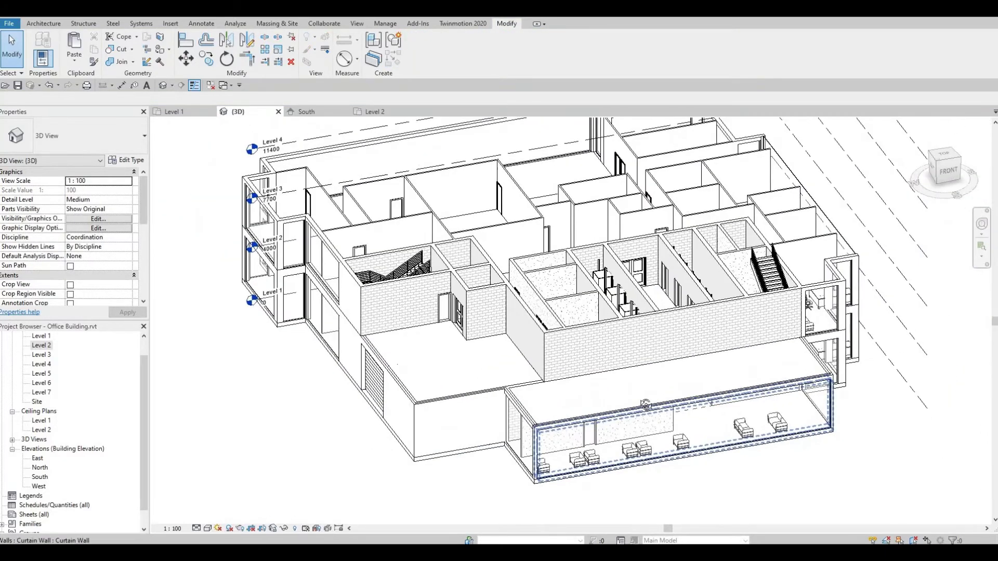
- Examine the Level 2 slab around the terrace above the overhead door, the front lounge and the adjoining curtain wall corner
middle_click_drag(646, 404, 832, 338, "shift")
scroll(536, 340, "up", 2)
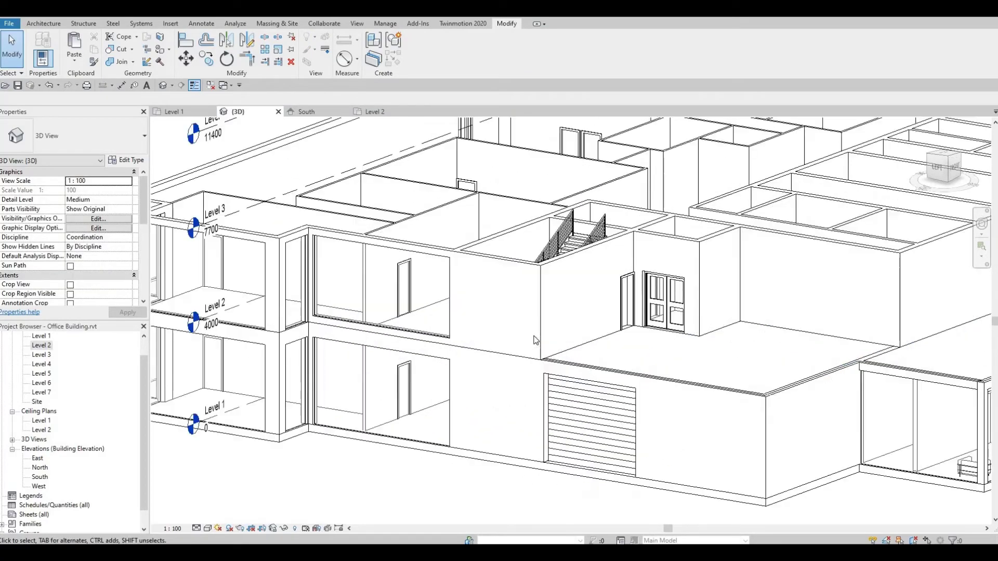
scroll(536, 341, "up", 2)
middle_click_drag(697, 408, 631, 452, "shift")
scroll(668, 316, "up", 3)
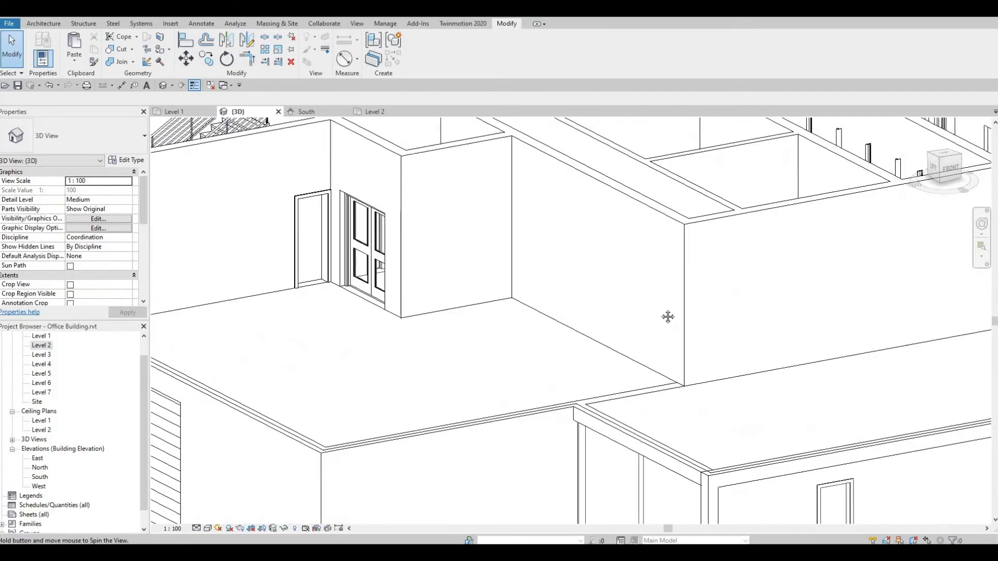
middle_click_drag(668, 317, 664, 300, "shift")
scroll(676, 354, "down", 2)
middle_click_drag(554, 359, 470, 300, "shift")
scroll(470, 301, "up", 2)
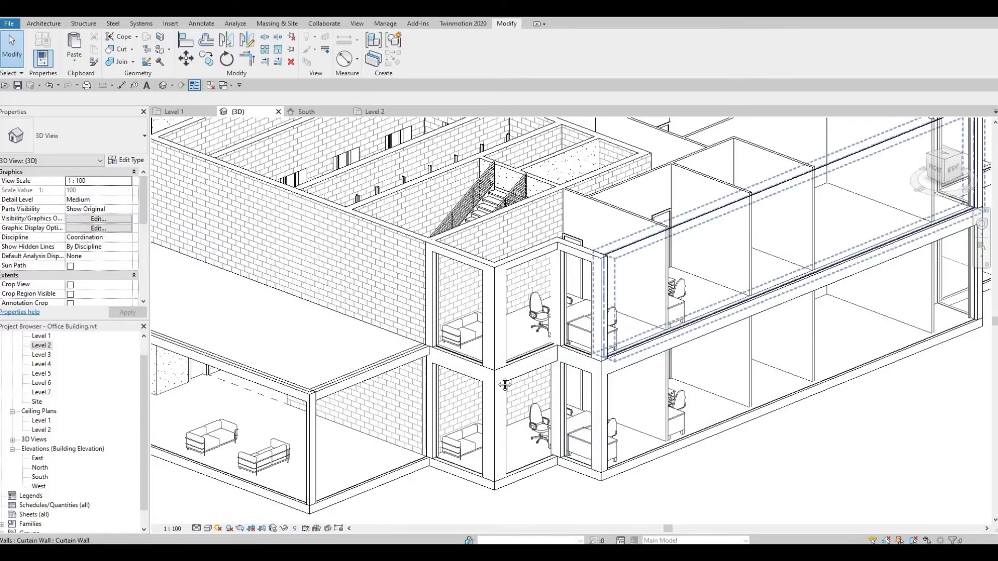
middle_click_drag(505, 385, 341, 387, "shift")
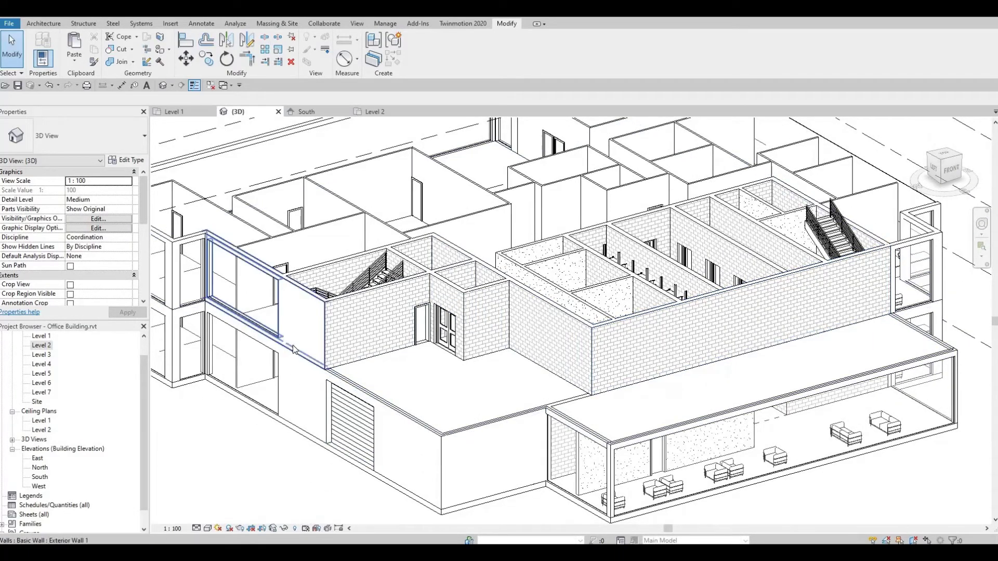
- Examine the Level 2 exterior wall beside the overhead door and the overall slab outline in 3D
middle_click_drag(244, 323, 341, 341)
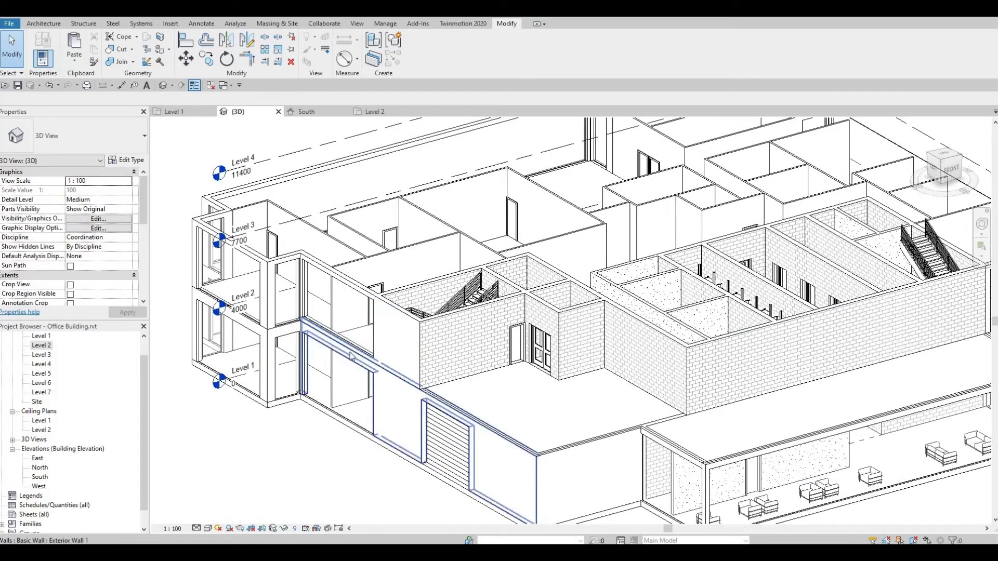
left_click(355, 352)
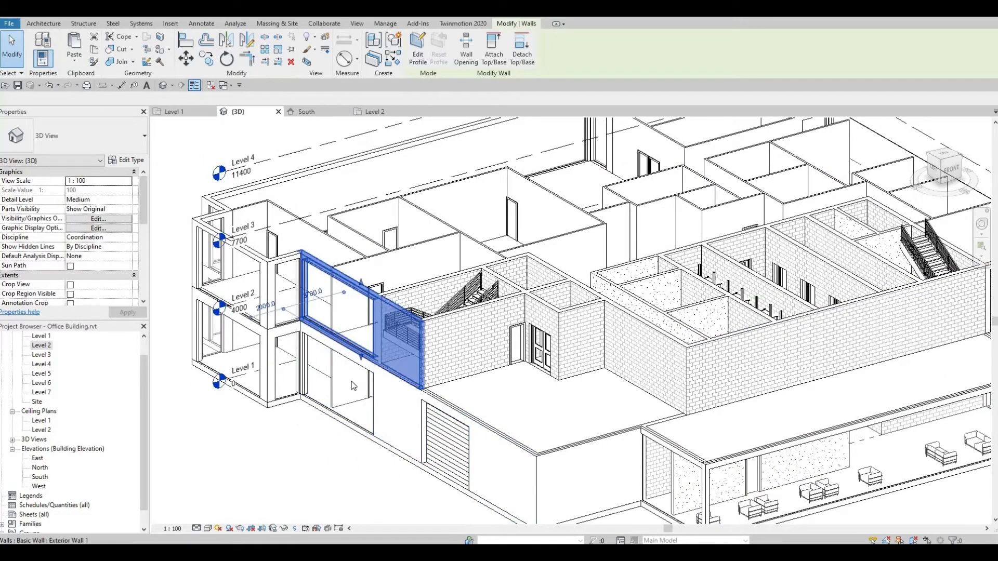
key("Escape")
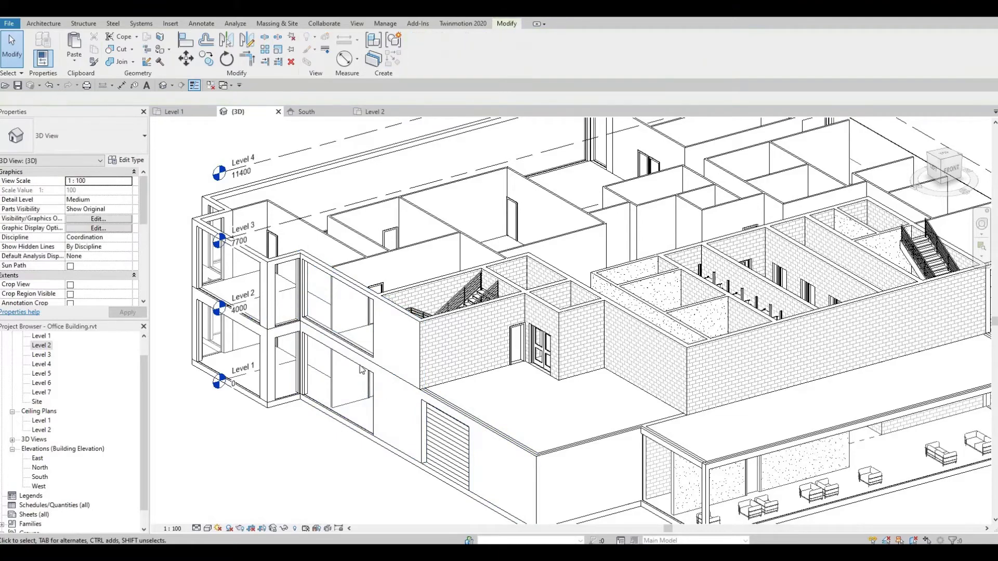
middle_click_drag(278, 343, 282, 356)
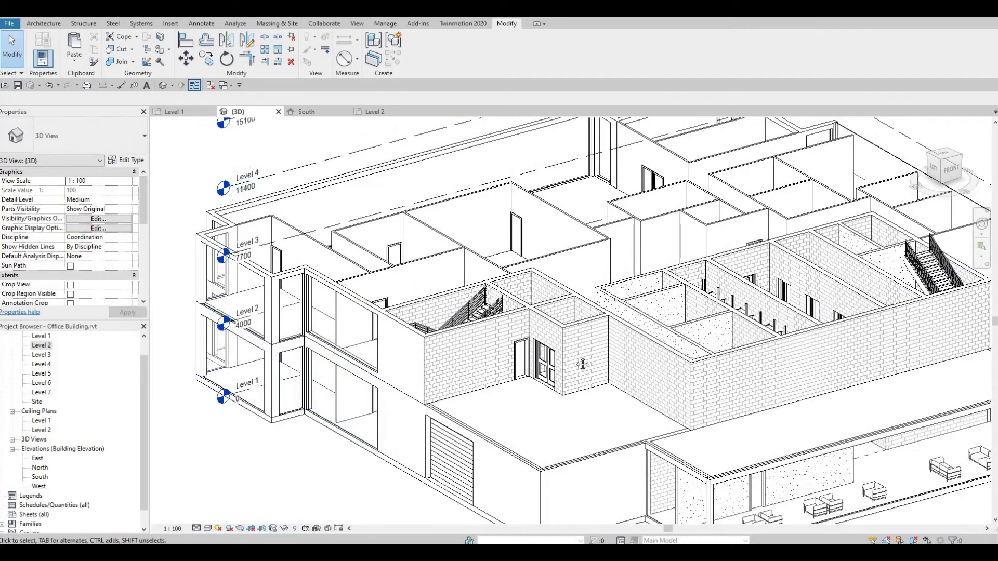
scroll(738, 372, "down", 1)
middle_click_drag(737, 372, 624, 369)
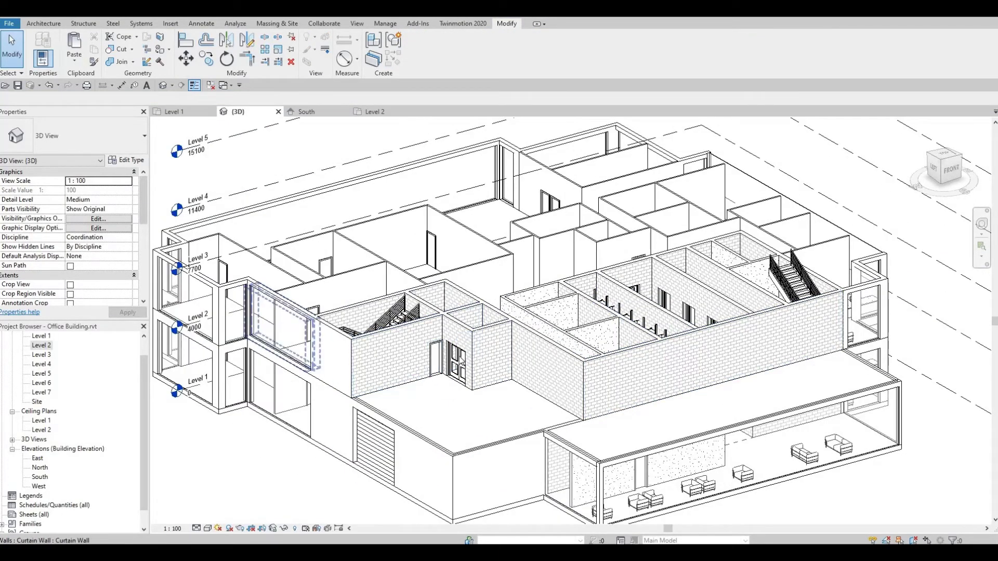
middle_click_drag(260, 367, 446, 354)
scroll(446, 354, "down", 1)
middle_click_drag(757, 386, 700, 301)
middle_click_drag(699, 407, 721, 334)
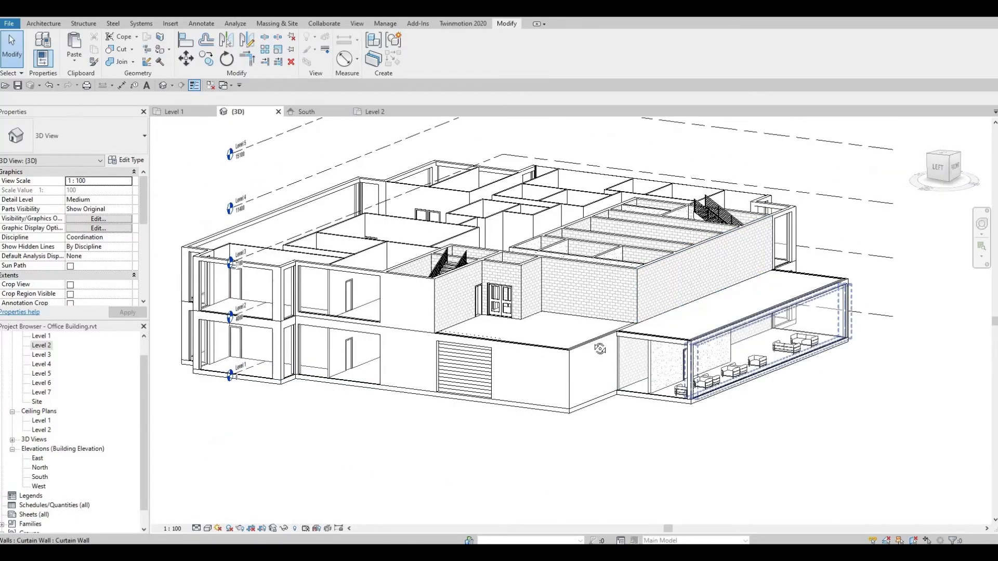
mouse_move(600, 347)
middle_mouse_down("shift")
mouse_move(457, 343)
mouse_move(585, 346)
middle_mouse_up("shift")
middle_click_drag(530, 300, 537, 457)
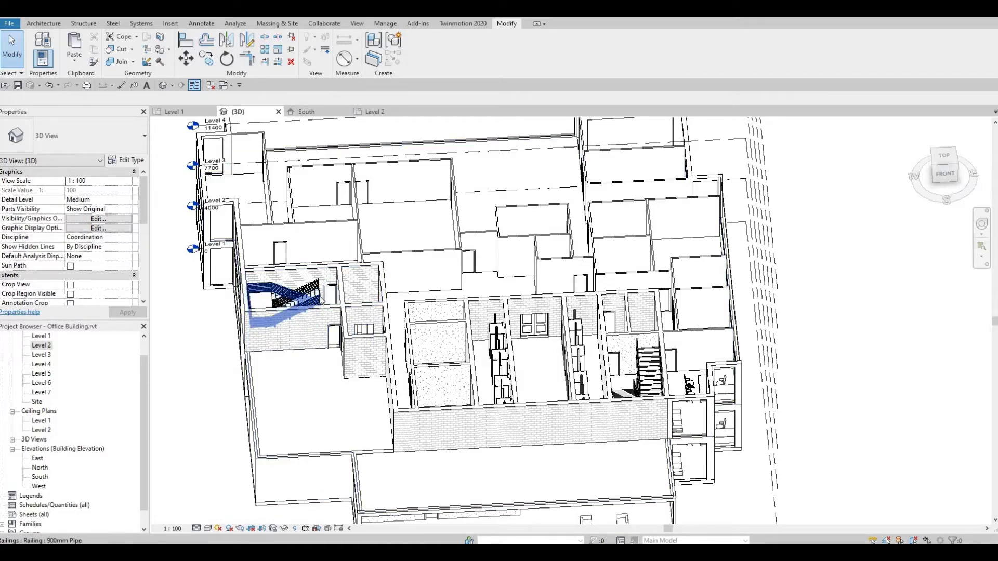
- Examine the west stairwell from above to check how the stair meets the Level 2 floor
middle_click_drag(306, 401, 310, 518, "shift")
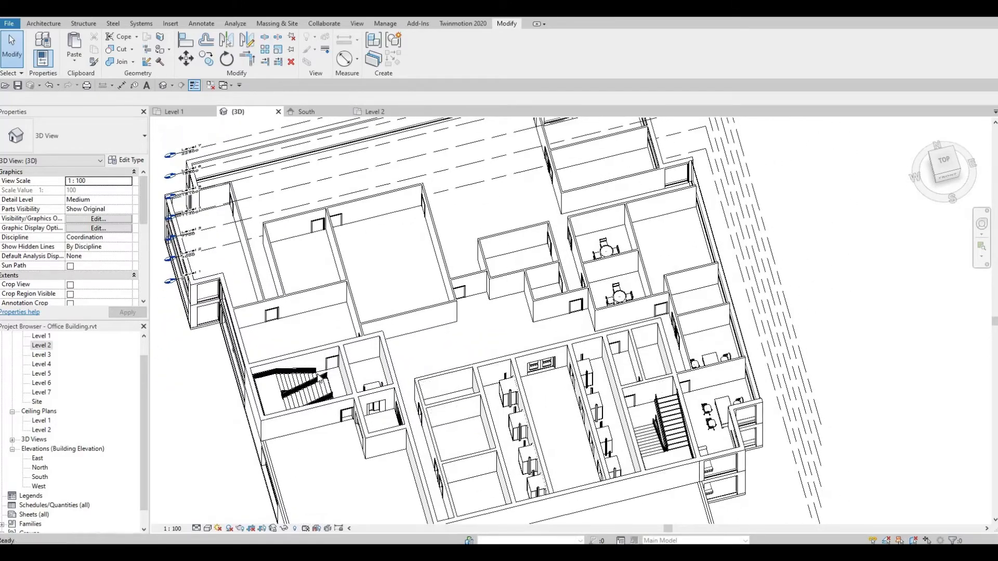
scroll(312, 388, "up", 3)
middle_click_drag(265, 426, 441, 171, "shift")
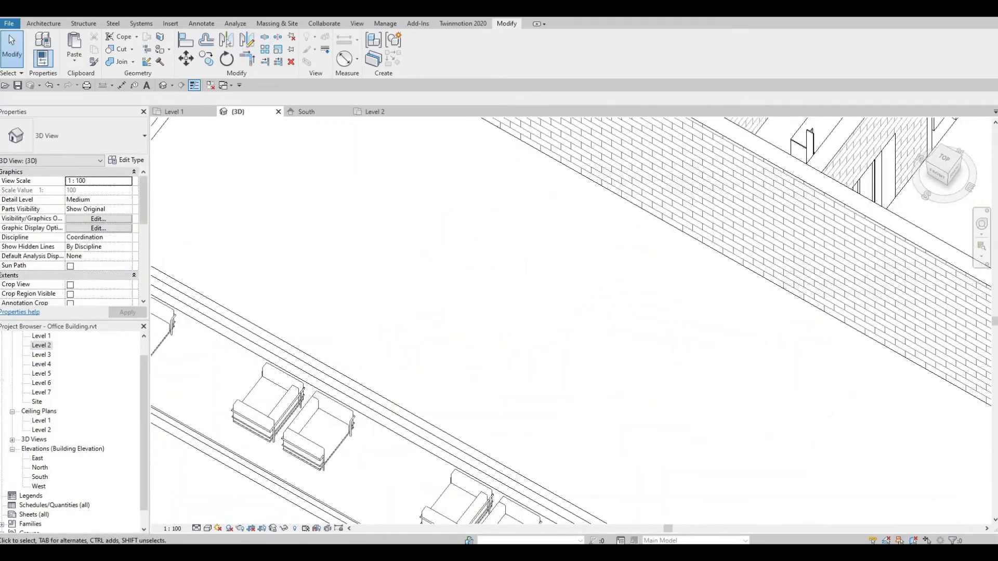
middle_click_drag(562, 146, 468, 291)
middle_click_drag(537, 177, 463, 265)
scroll(396, 410, "down", 3)
middle_click_drag(397, 410, 219, 312)
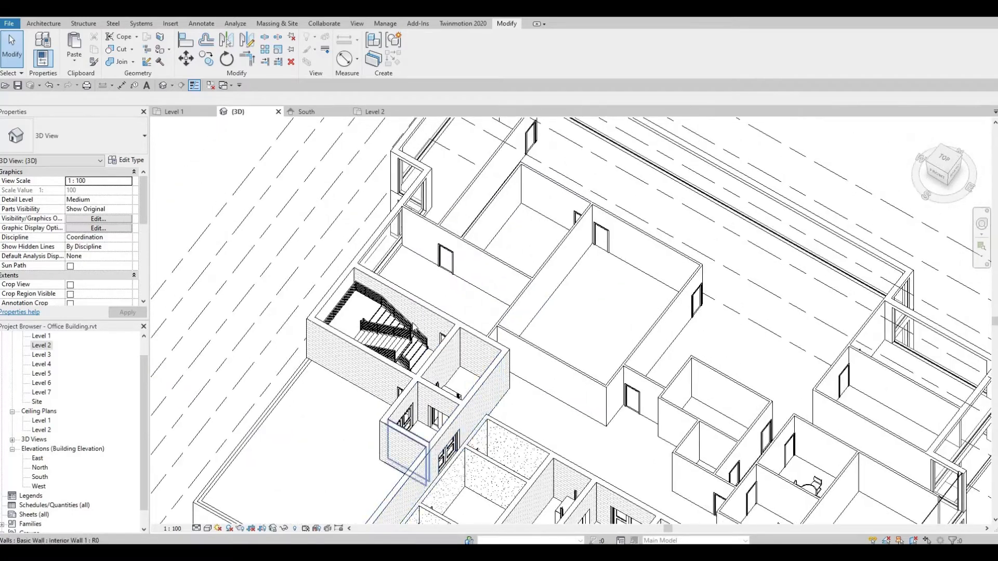
scroll(481, 356, "up", 5)
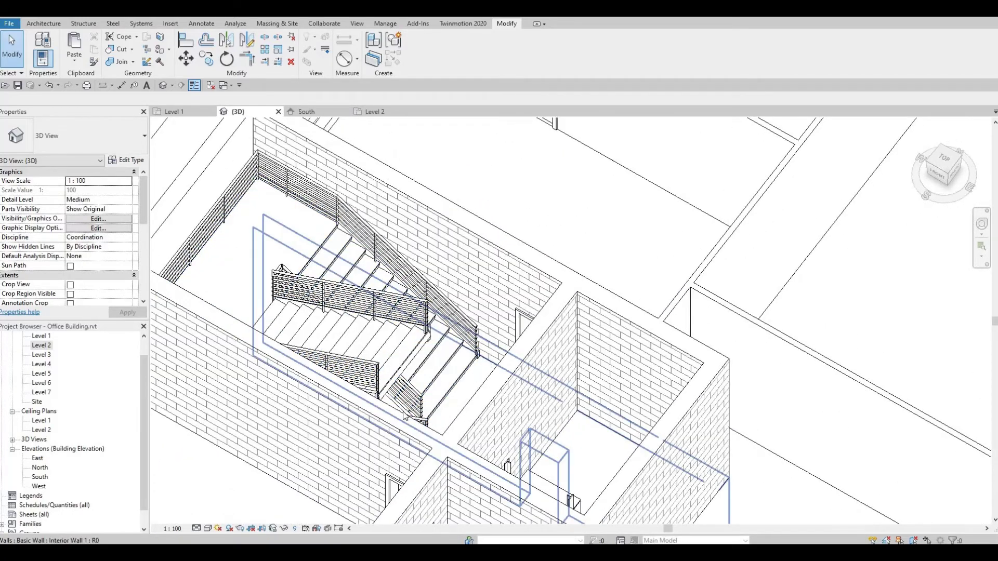
mouse_move(405, 414)
middle_mouse_down("shift")
mouse_move(442, 375)
mouse_move(693, 217)
mouse_move(602, 349)
mouse_move(617, 268)
mouse_move(611, 374)
middle_mouse_up("shift")
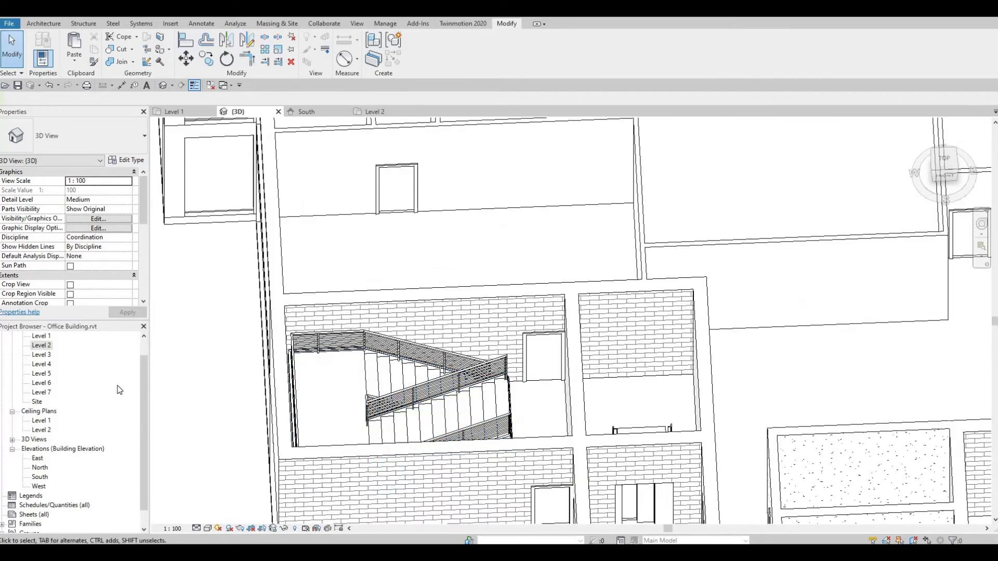
middle_click_drag(349, 393, 372, 342, "shift")
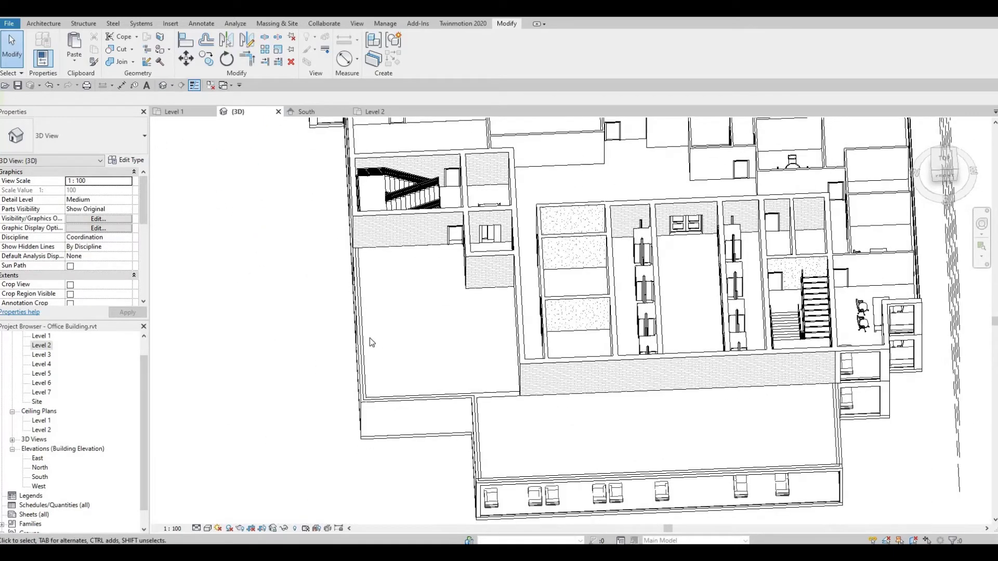
- Open the Level 2 floor's boundary for editing at the west stairwell between grids C and D
left_click(362, 331)
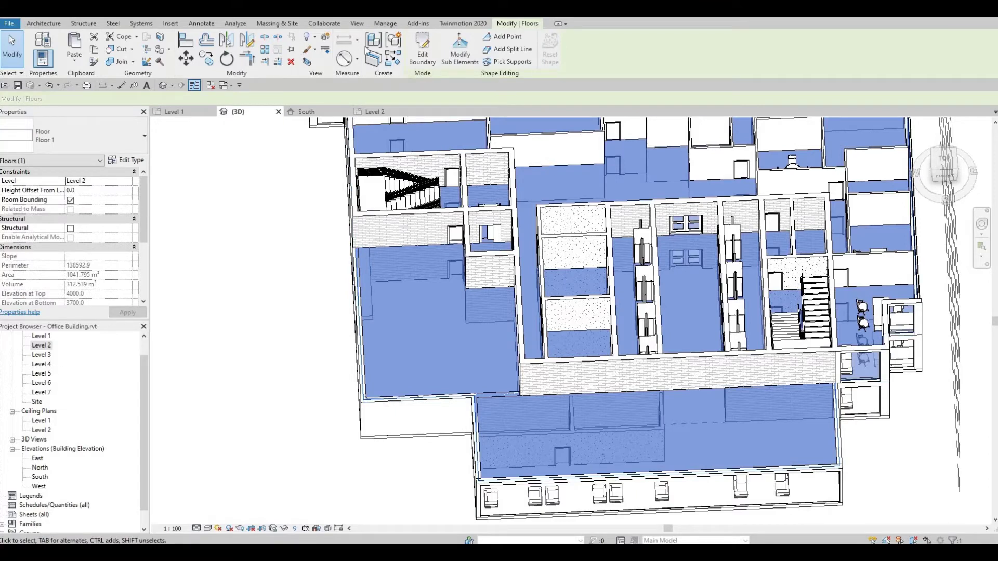
left_click(415, 54)
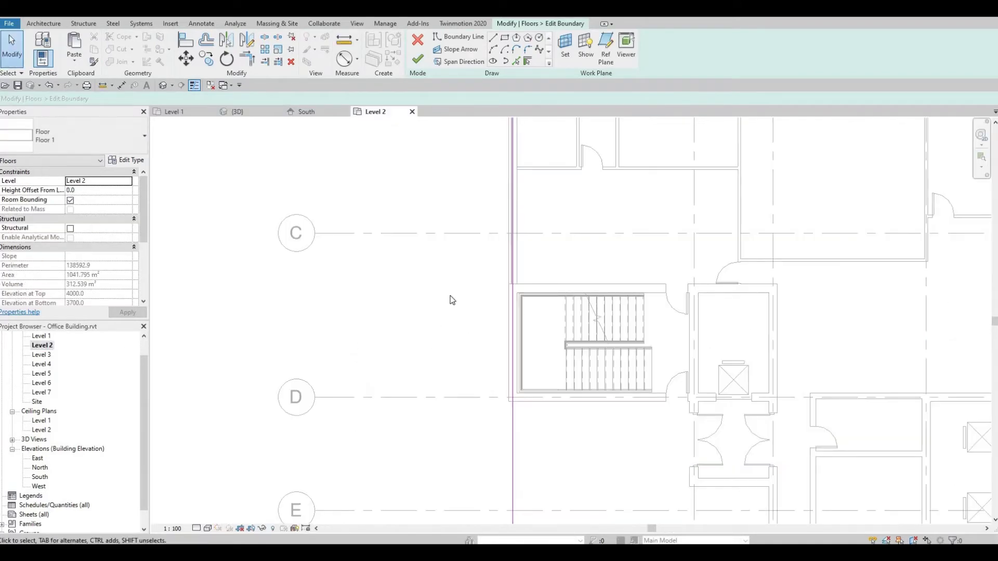
middle_click_drag(654, 295, 509, 297)
middle_click_drag(463, 333, 438, 304)
scroll(454, 311, "up", 2)
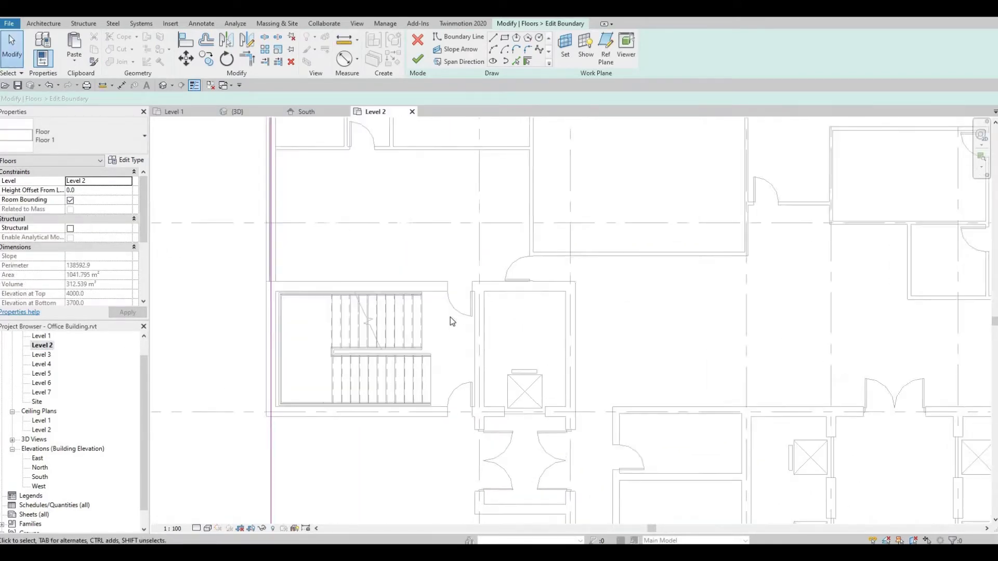
- Sketch a rectangular opening about 4484 by 3518 mm around the west stair, from the upper flight's end to the stairwell walls
left_click(505, 39)
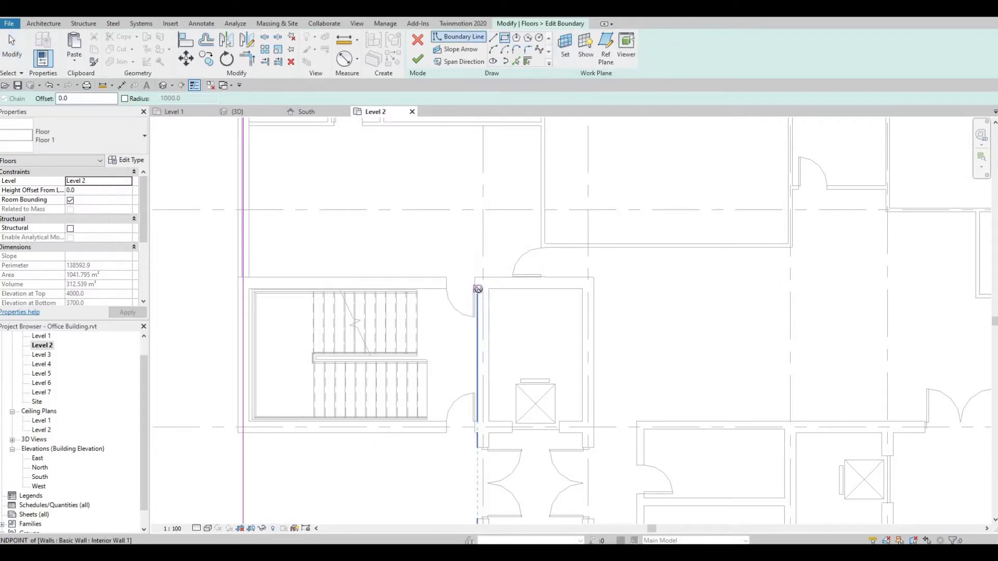
left_click(453, 334)
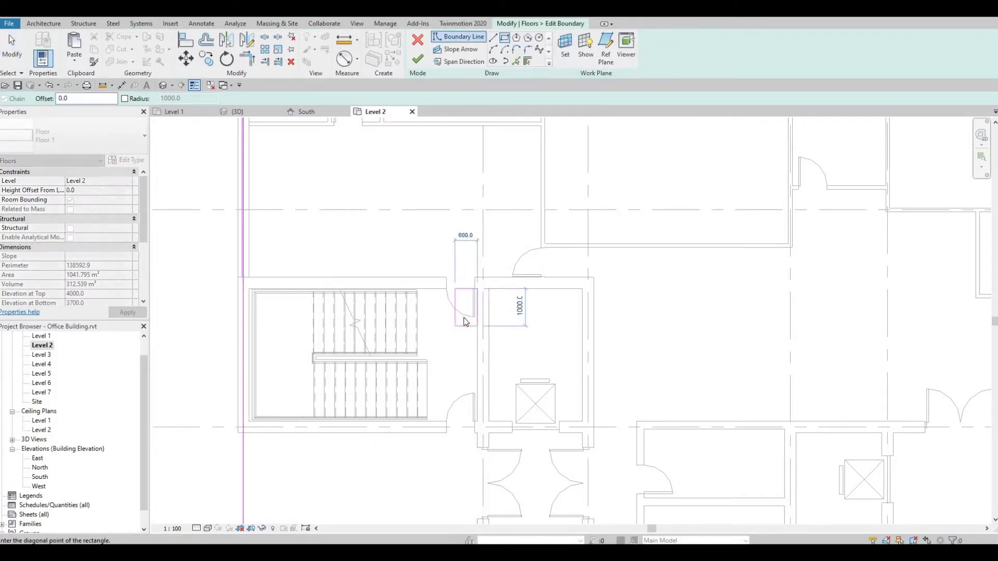
key("Escape")
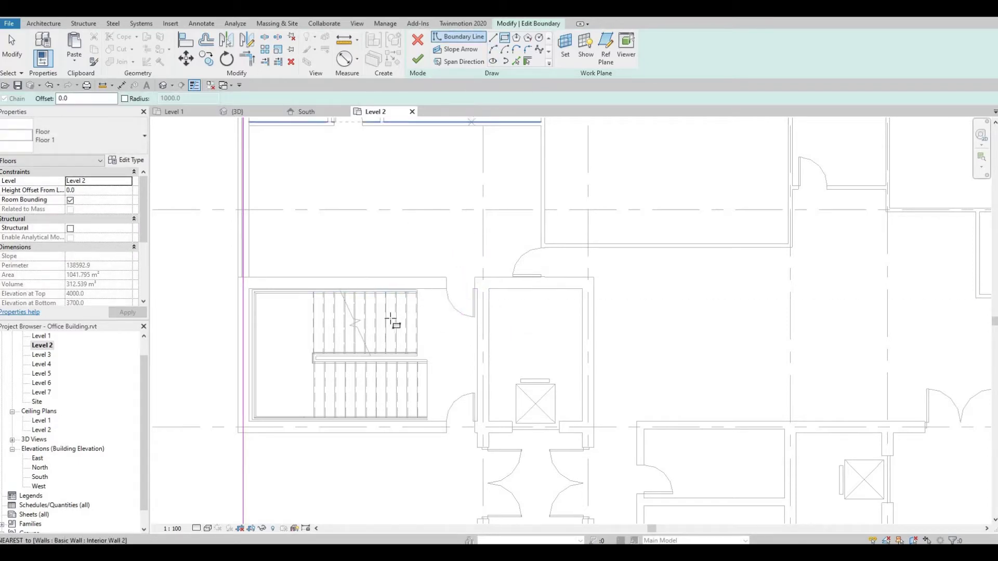
scroll(431, 283, "up", 2)
left_click(276, 344)
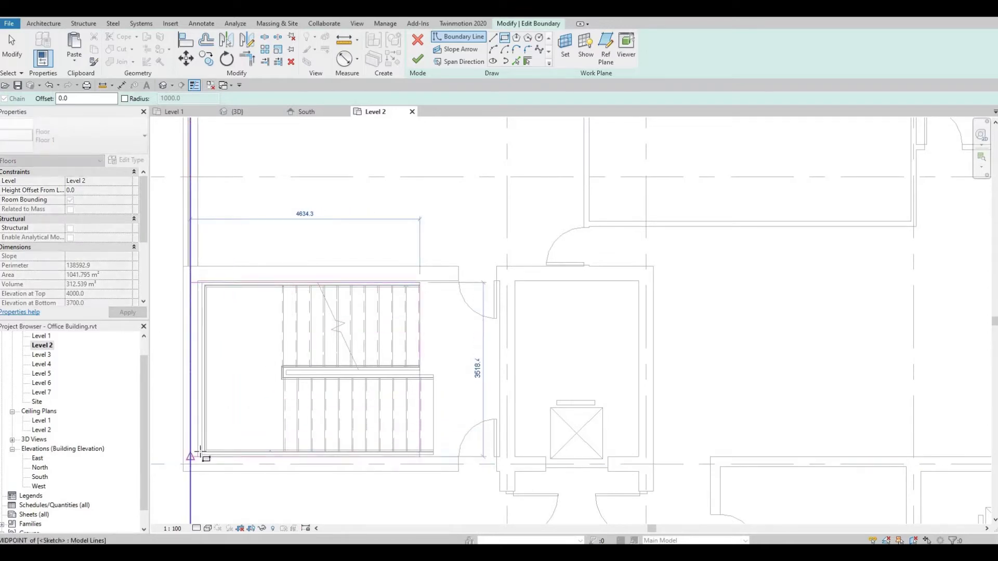
scroll(197, 458, "up", 3)
left_click(277, 463)
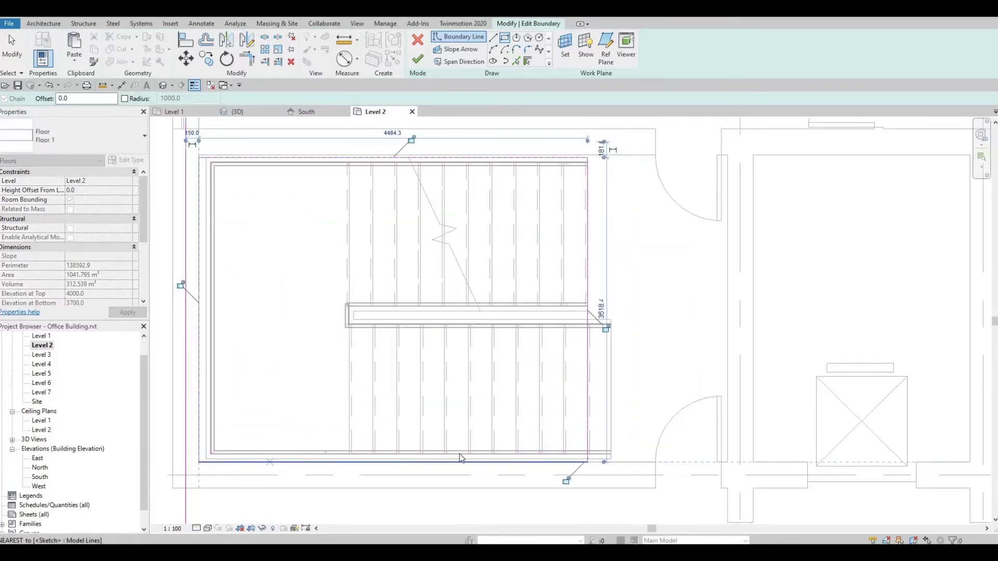
key("Escape")
key("Escape")
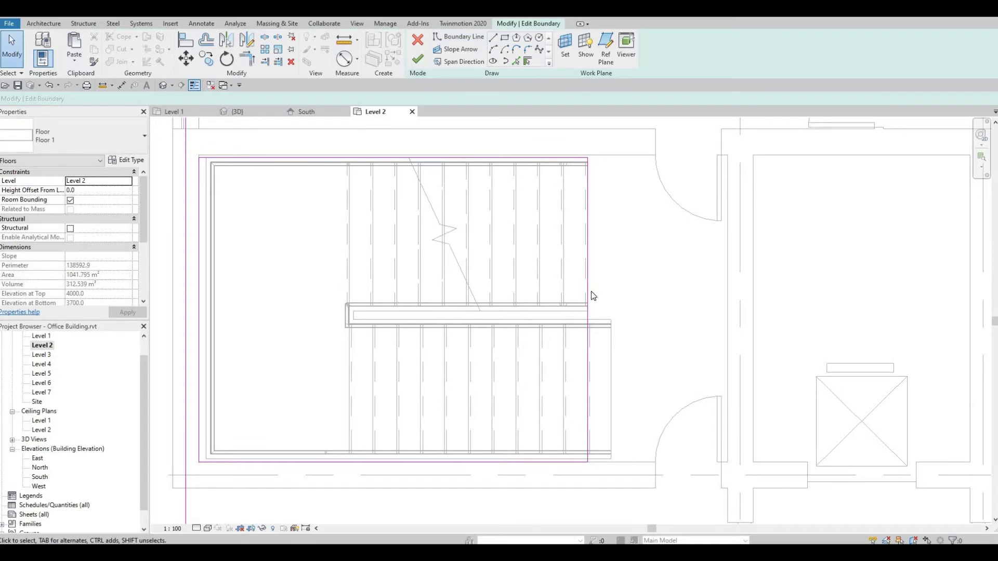
- Align the opening's north edge with the inner face of the stairwell's north wall
left_click(589, 293)
middle_click_drag(349, 191, 450, 215)
scroll(449, 215, "up", 2)
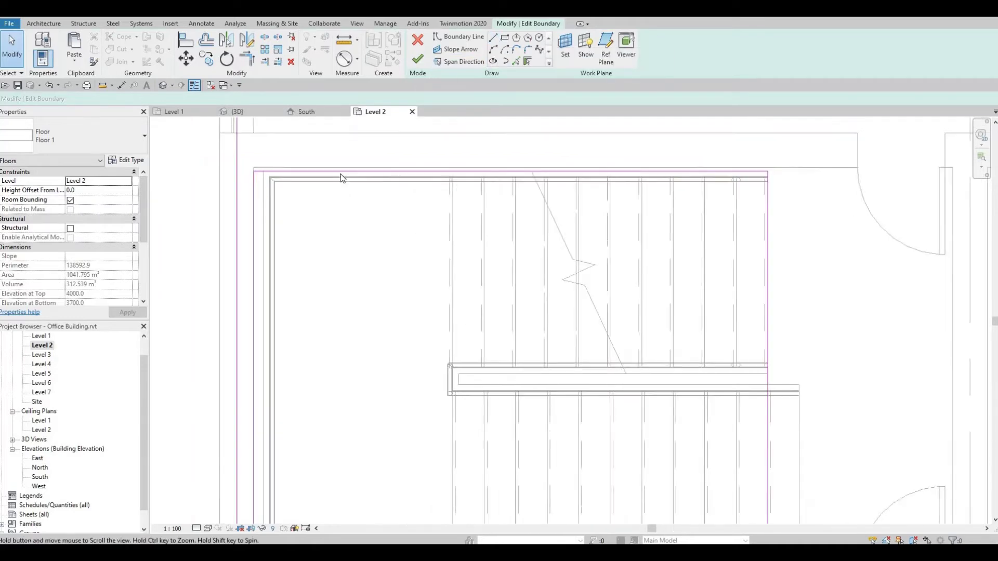
scroll(341, 179, "down", 1)
key("l")
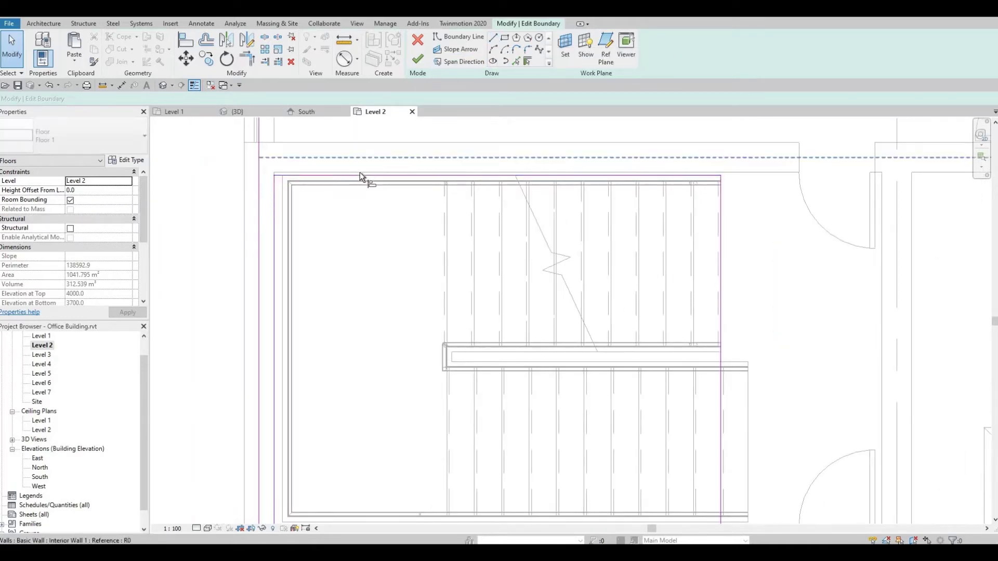
scroll(379, 170, "up", 2)
key("Escape")
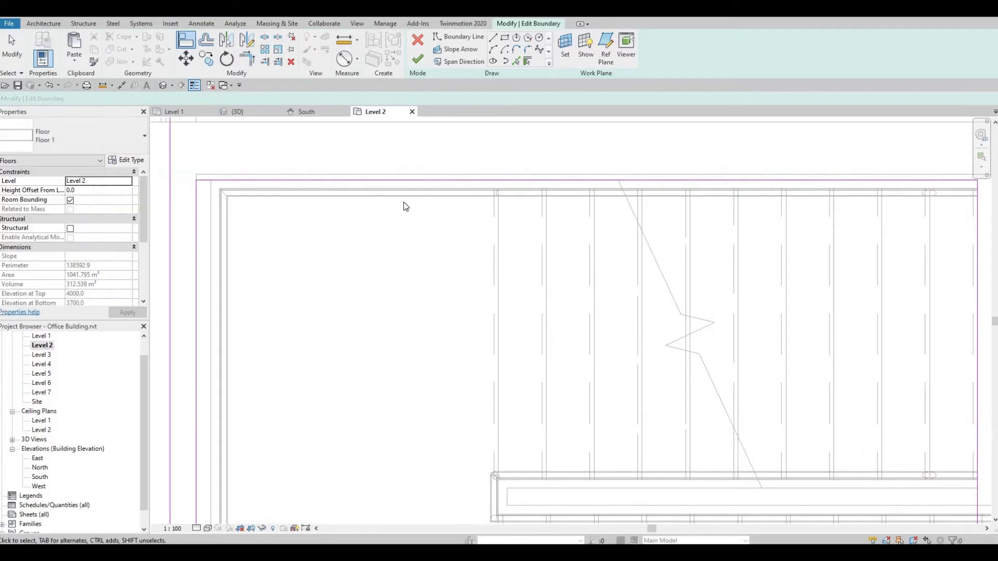
key("a")
key("l")
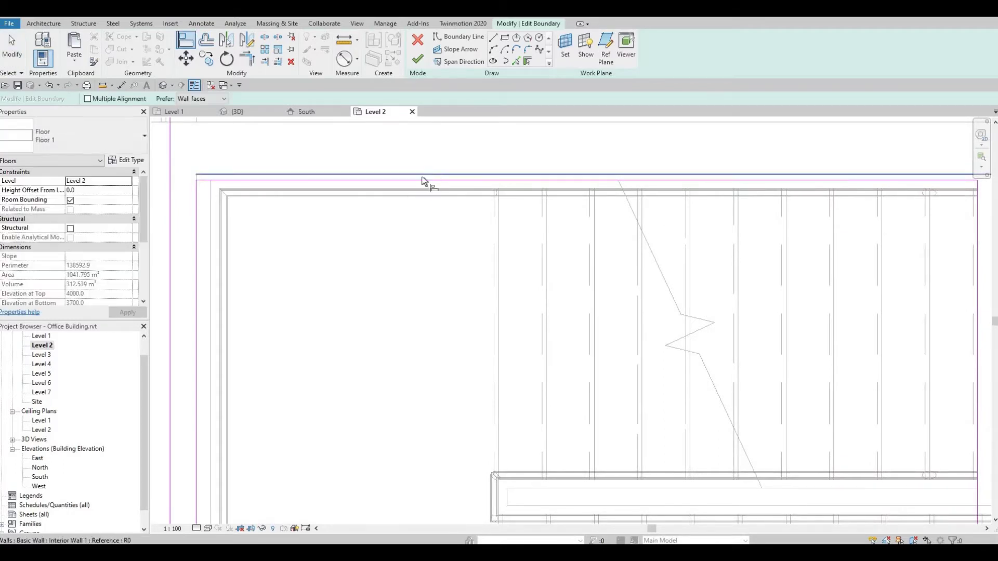
left_click(416, 180)
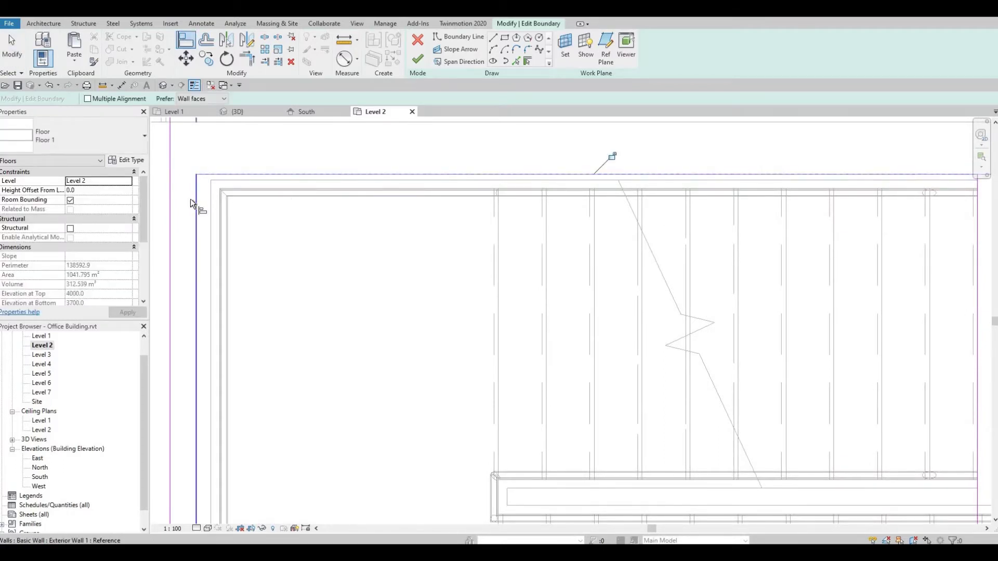
- Examine whether the opening's west and south edges line up with the stairwell's wall faces
middle_click_drag(286, 244, 265, 71)
scroll(283, 137, "down", 2)
middle_click_drag(254, 291, 283, 137)
scroll(322, 254, "up", 2)
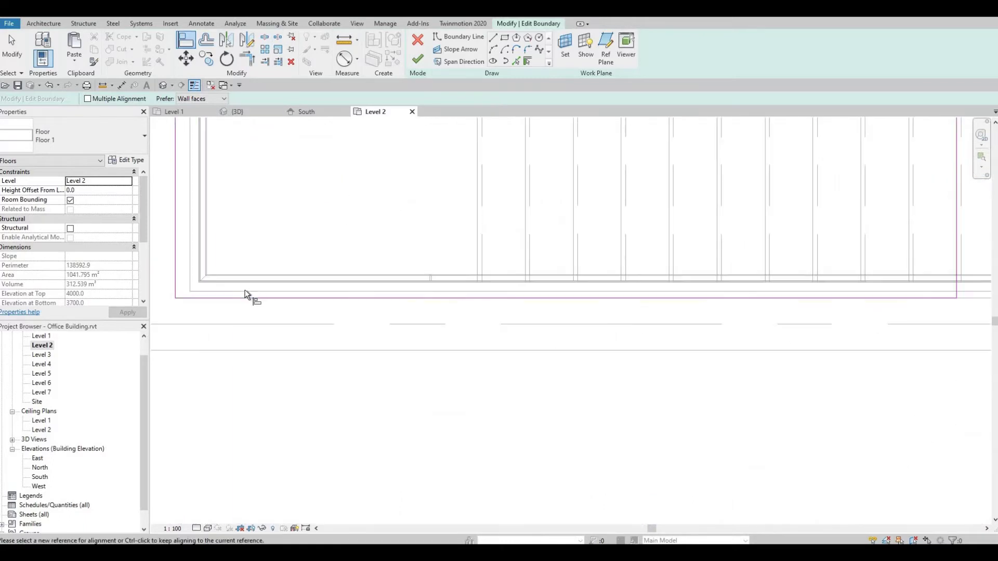
scroll(247, 288, "up", 1)
scroll(114, 276, "down", 1)
middle_click_drag(604, 308, 307, 292)
middle_click_drag(687, 282, 372, 280)
scroll(373, 280, "down", 1)
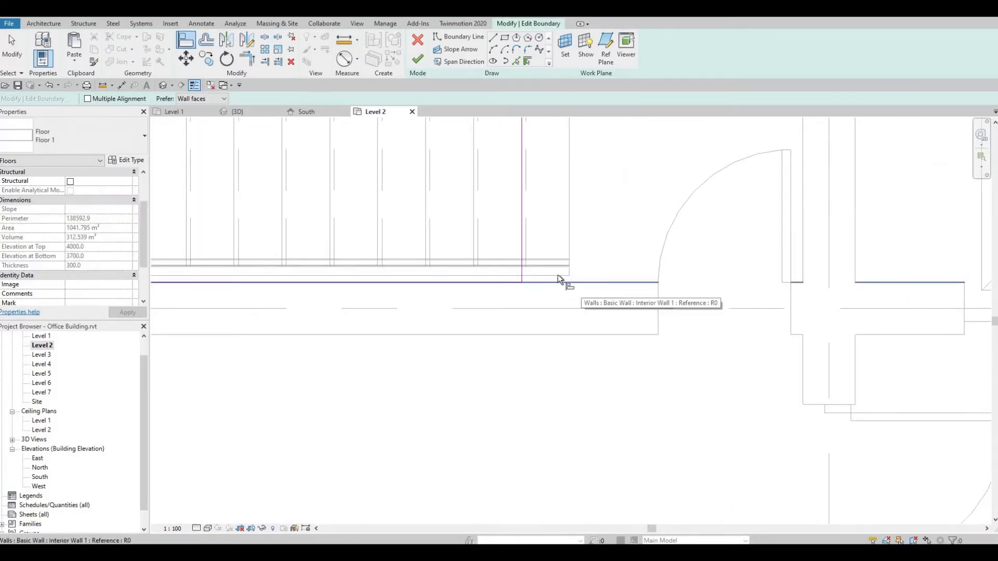
key("Escape")
key("Escape")
- Create boundary lines from the lower flight's end edge and its inner side edge with Pick Lines
scroll(567, 245, "down", 1)
middle_click_drag(567, 246, 537, 313)
middle_click_drag(507, 165, 488, 199)
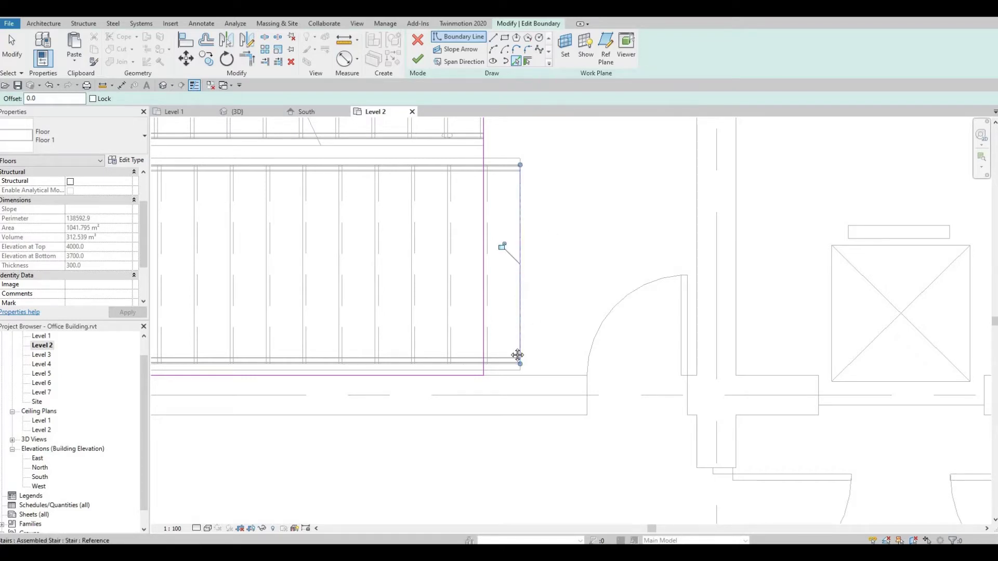
middle_click_drag(539, 175, 503, 275)
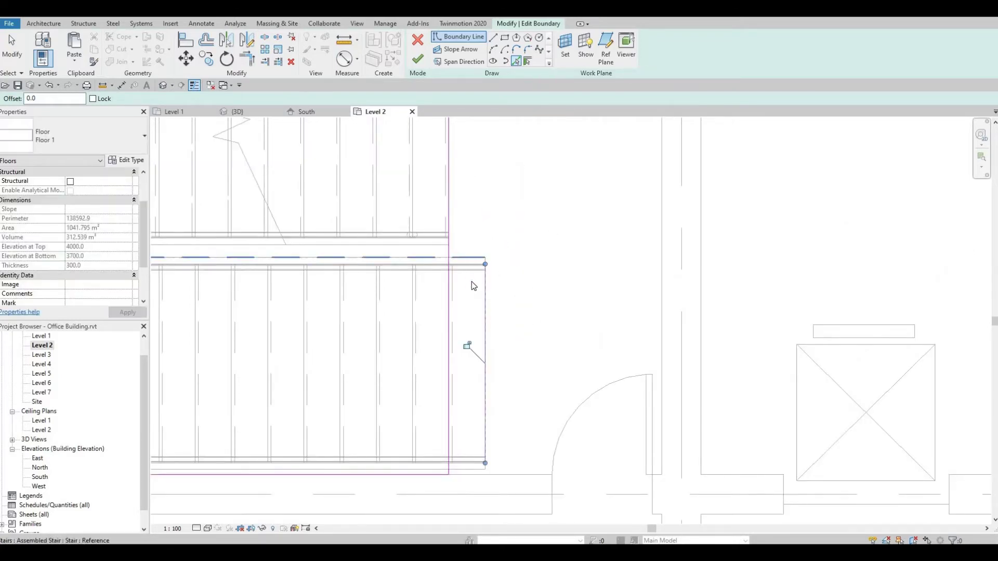
left_click(472, 258)
key("Escape")
middle_click_drag(523, 285, 548, 203)
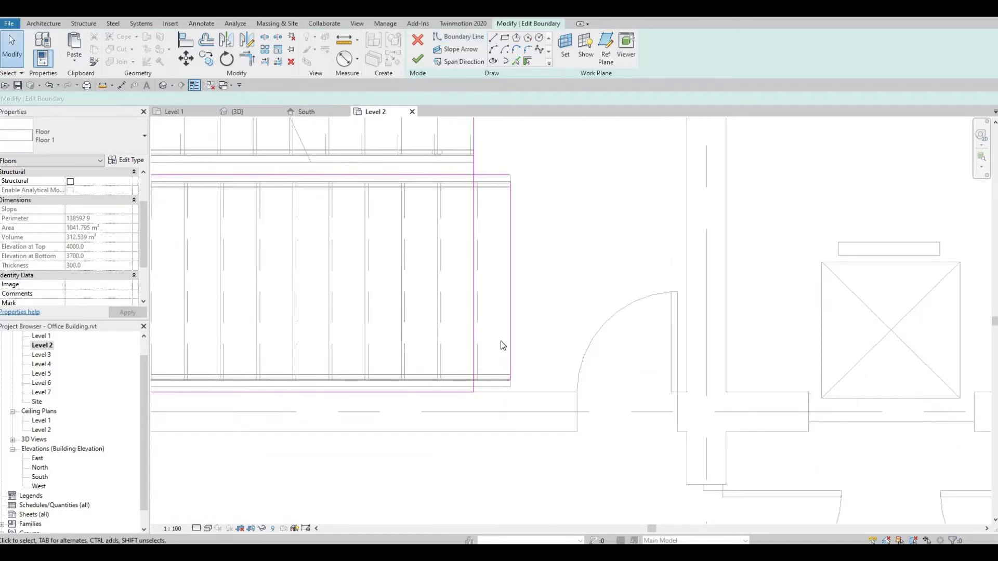
- Trim the opening's south and east lines to the picked stair edges so the outline steps around the longer lower flight
key("t")
key("r")
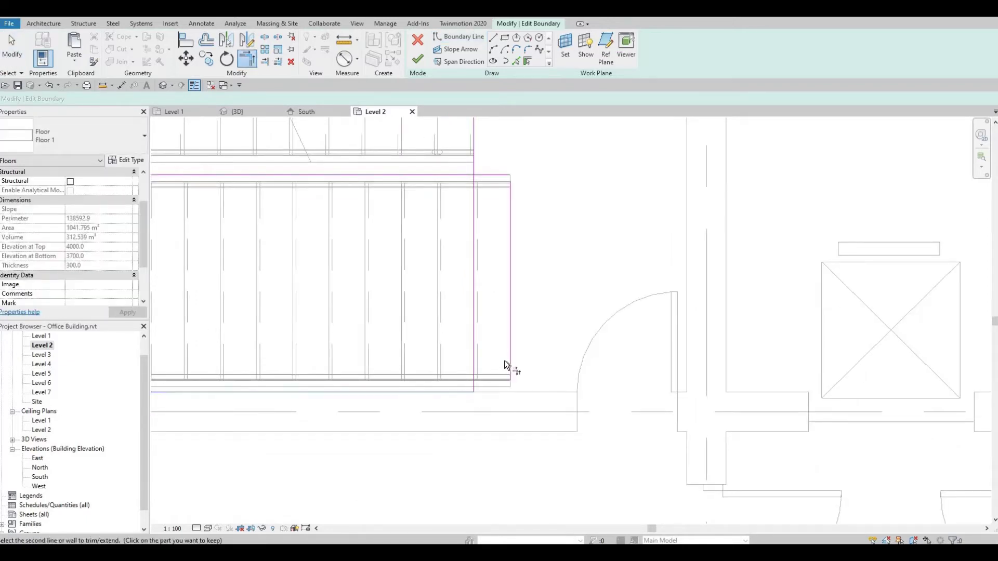
left_click(509, 358)
middle_click_drag(495, 375, 473, 470)
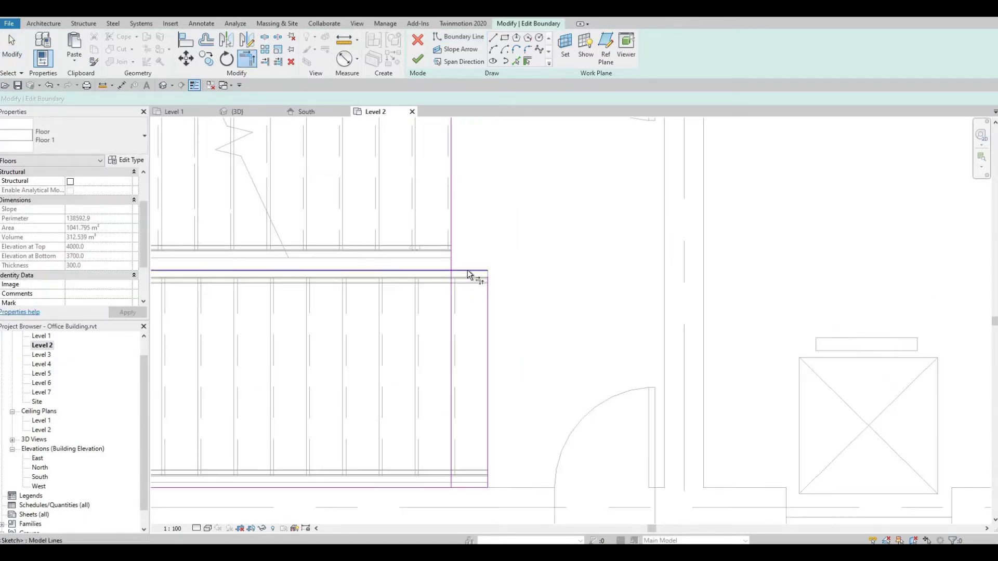
left_click(467, 270)
left_click(449, 254)
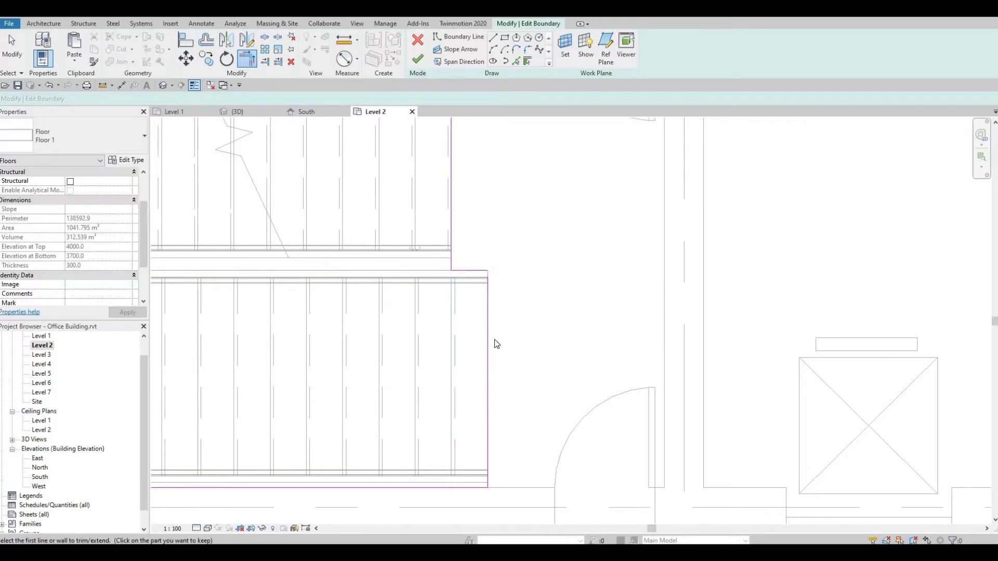
key("Escape")
- Try to finish the Level 2 floor boundary with the stepped stair opening
scroll(510, 349, "down", 1)
middle_click_drag(510, 349, 494, 420)
scroll(544, 341, "down", 1)
middle_click_drag(545, 342, 579, 284)
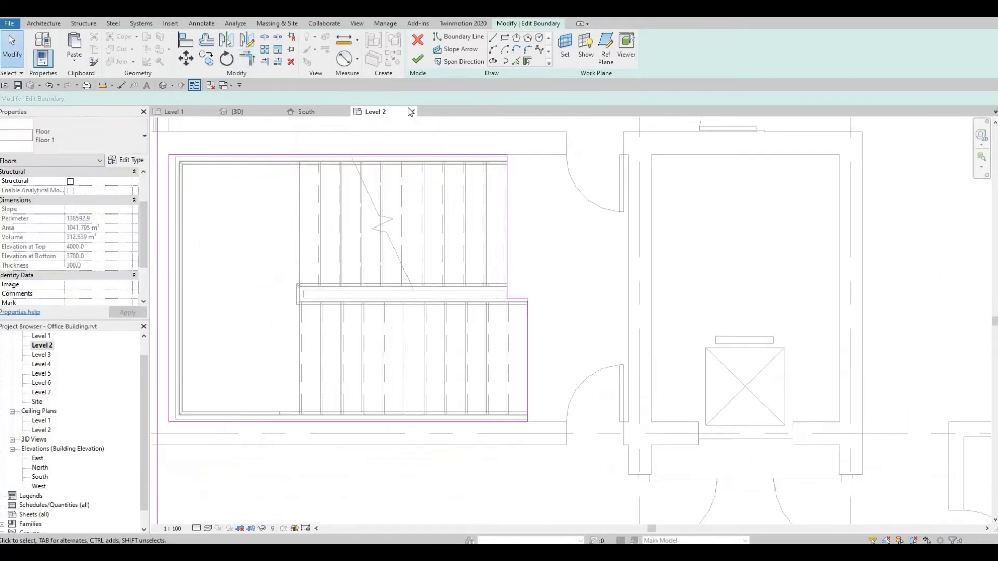
left_click(418, 61)
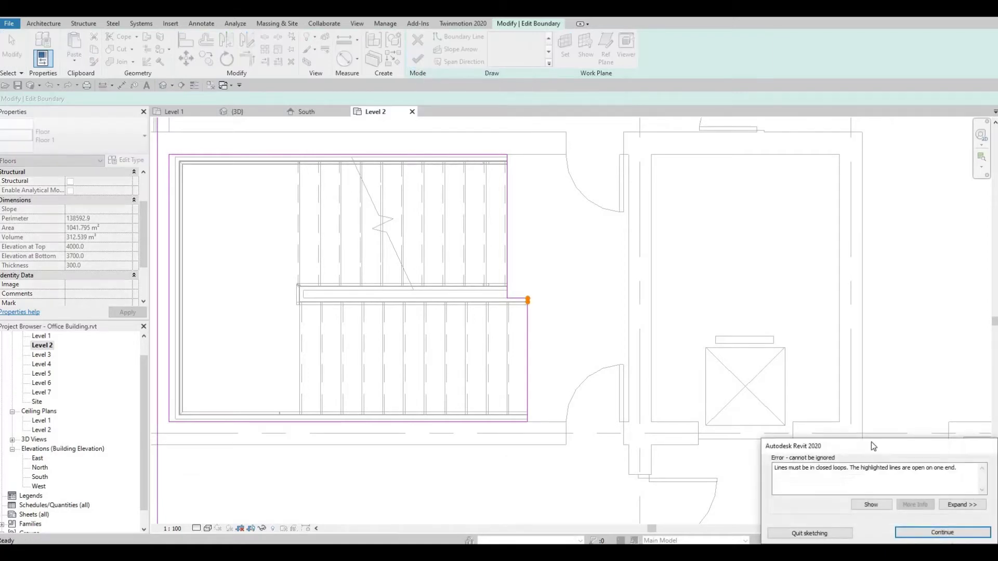
key("Escape")
- Trim the short step line and the lower flight's end line to a corner, and finish the floor boundary without attaching walls
scroll(502, 312, "up", 5)
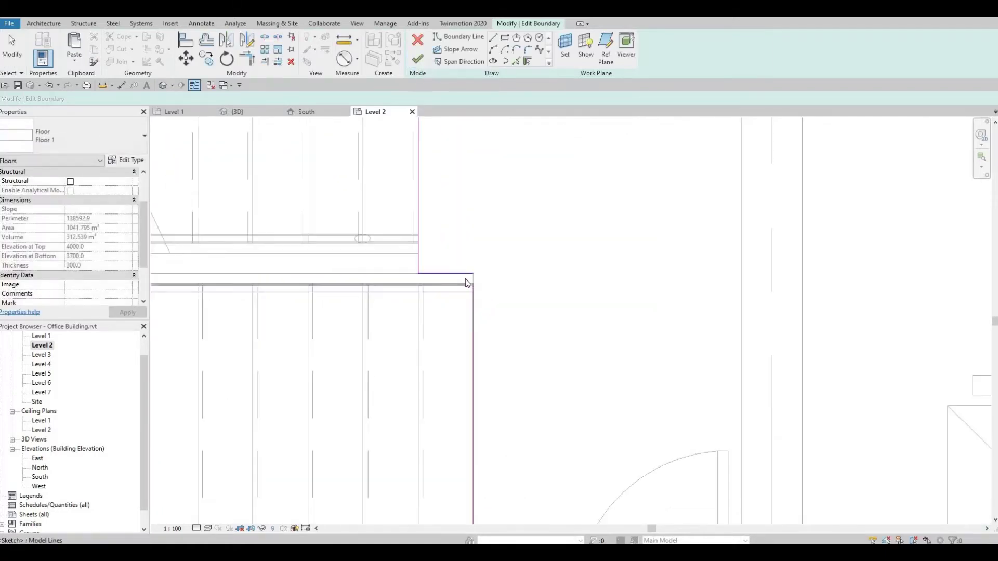
key("t")
key("r")
left_click(467, 275)
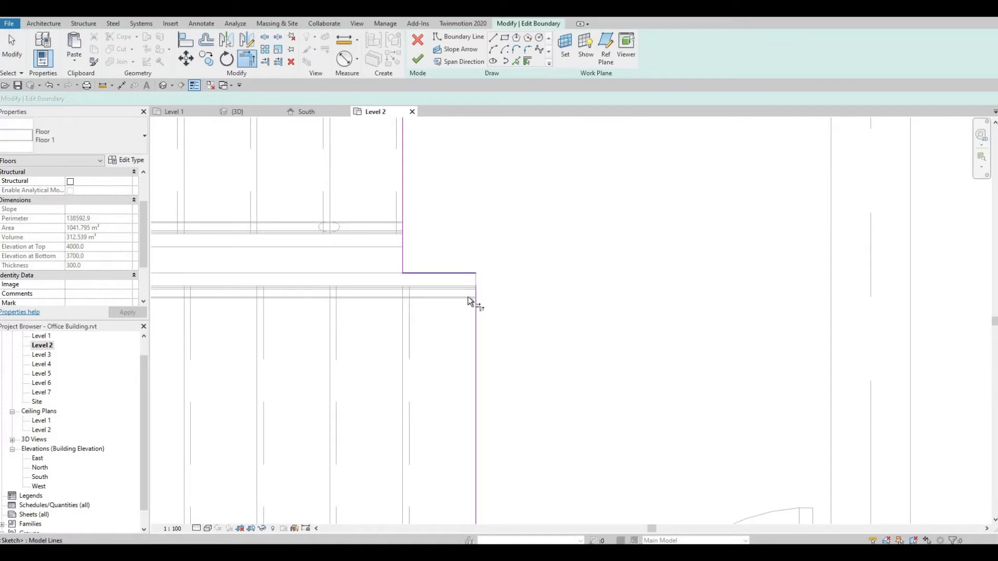
left_click(475, 301)
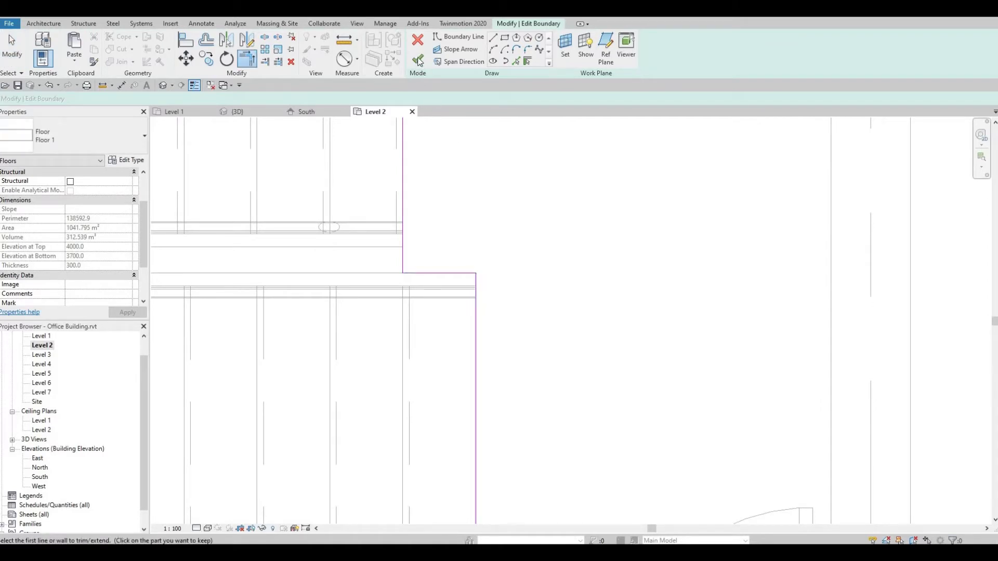
left_click(418, 61)
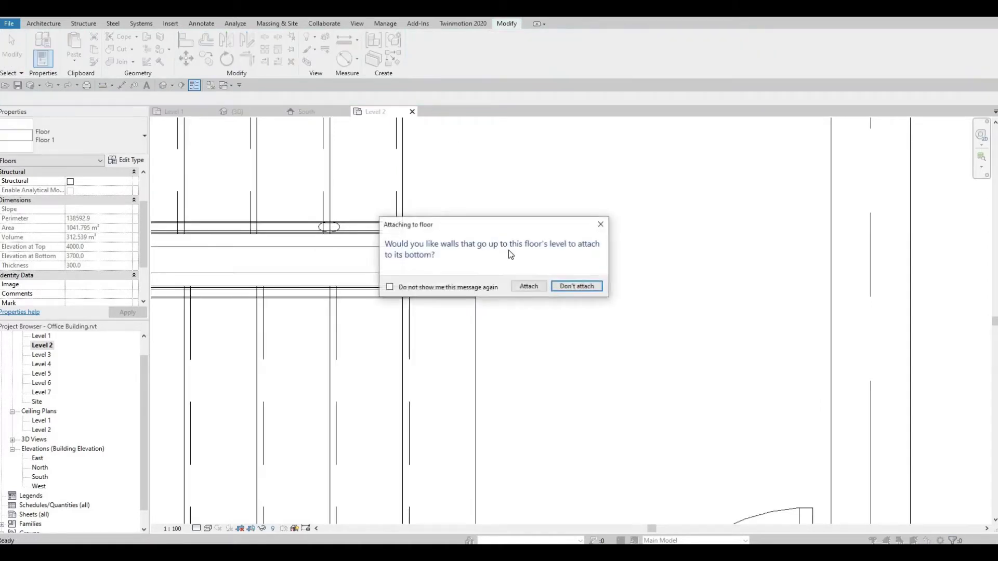
left_click(575, 287)
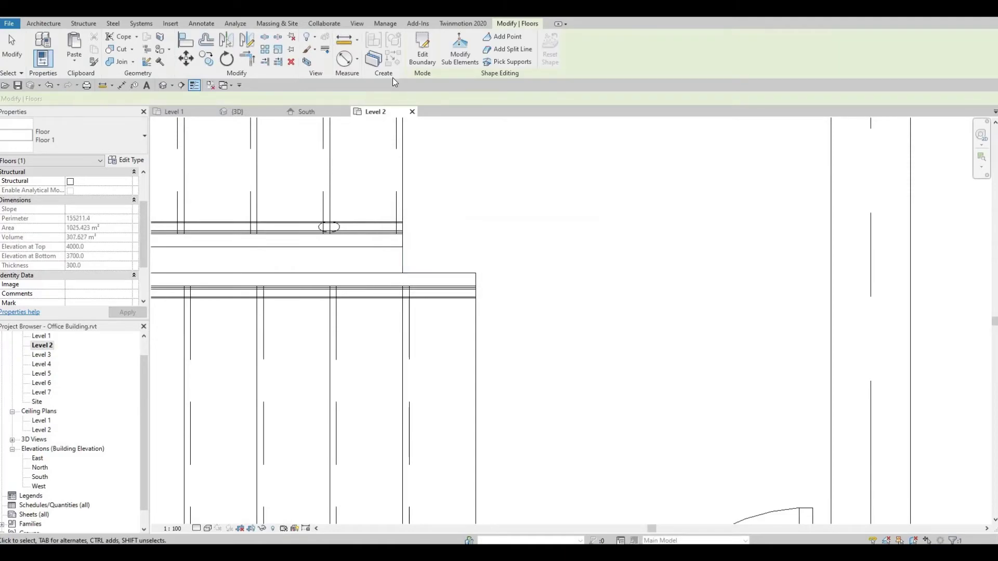
- Examine the west stairwell's floor opening in the 3D view from above and from several angles
left_click(168, 86)
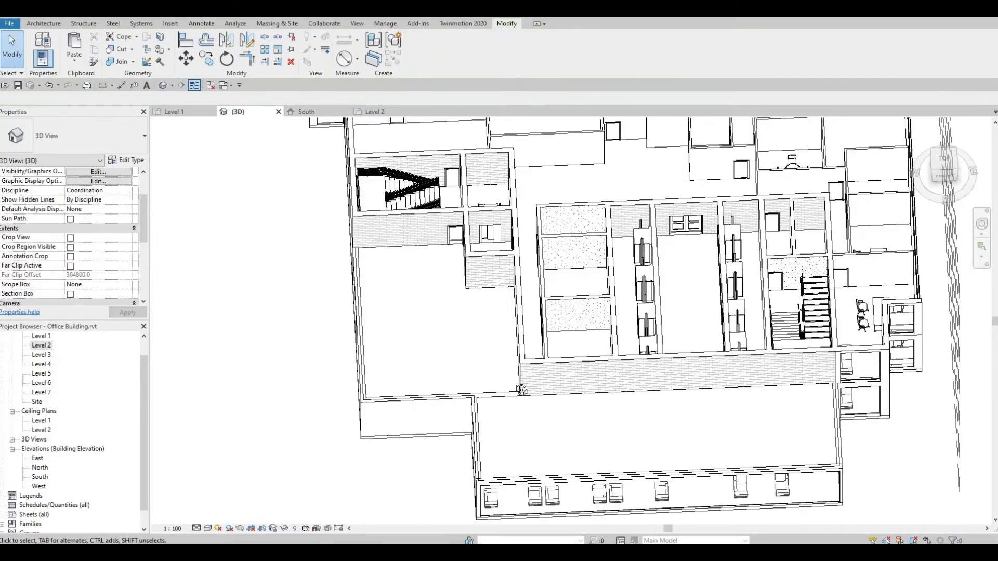
middle_click_drag(523, 390, 564, 299, "shift")
scroll(520, 364, "up", 10)
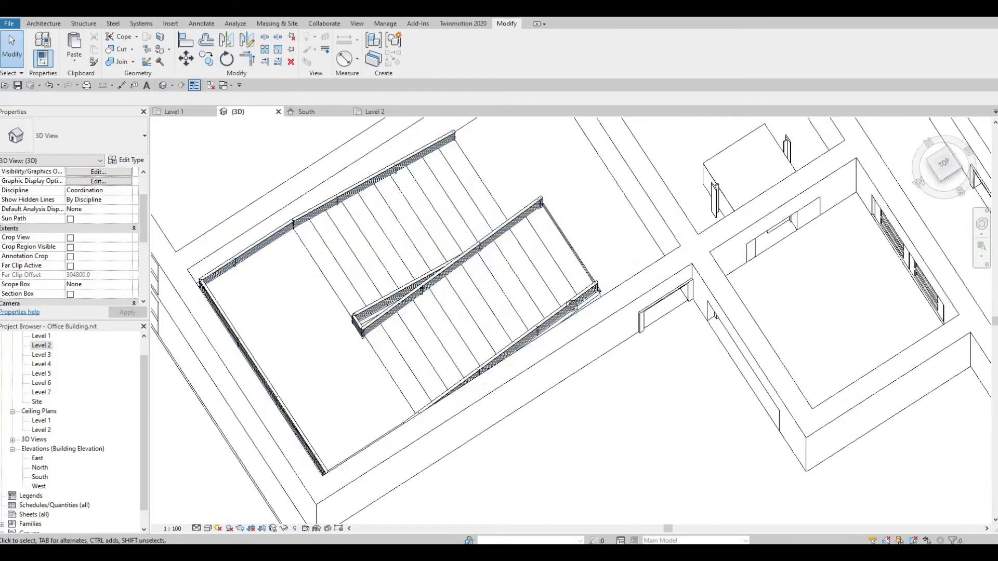
middle_click_drag(688, 310, 605, 225, "shift")
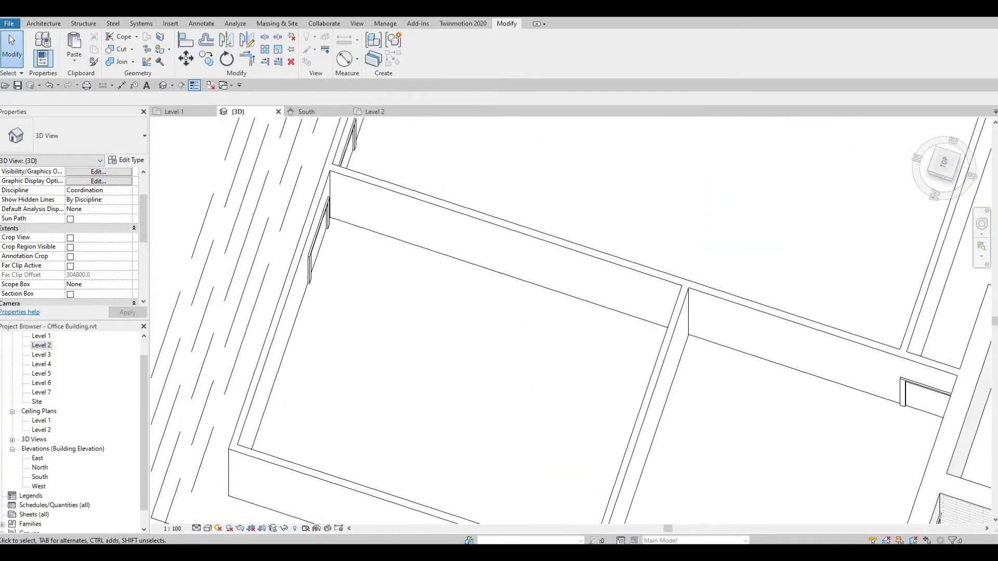
middle_click_drag(897, 501, 697, 280)
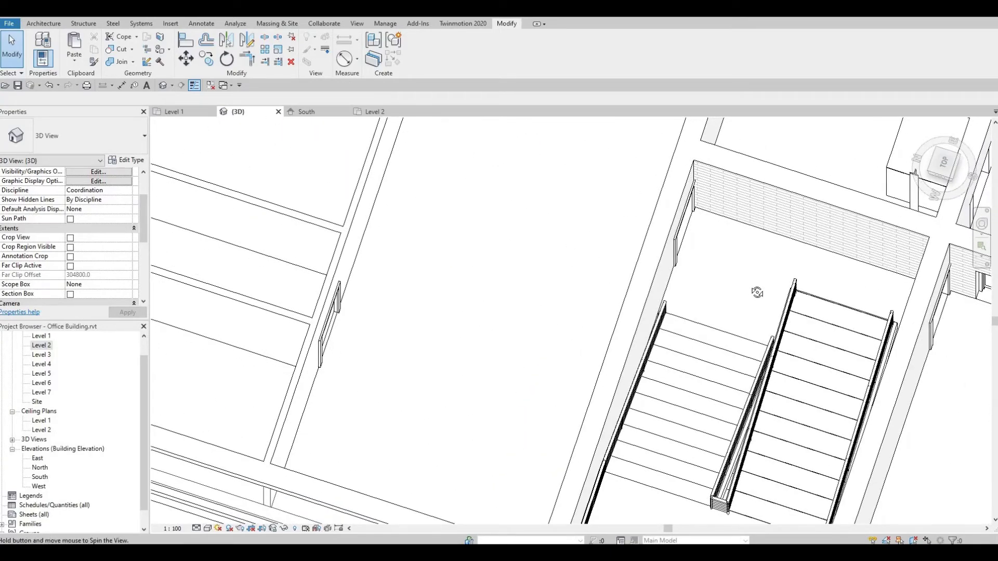
middle_click_drag(758, 292, 183, 337, "shift")
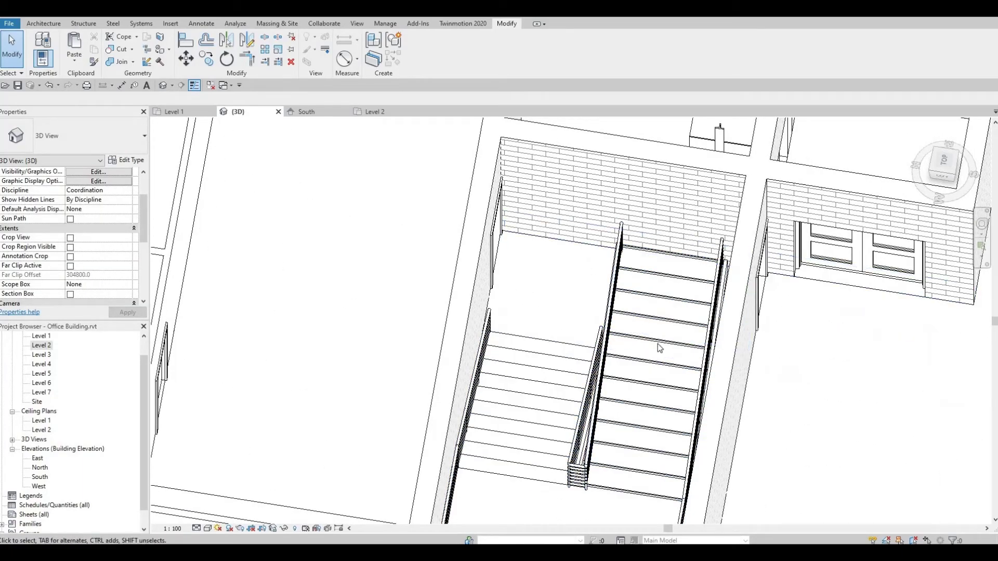
- Examine the east stairwell beside the office with the desk chairs in 3D to check how its stair meets Level 2
scroll(658, 348, "down", 4)
middle_click_drag(676, 431, 760, 337)
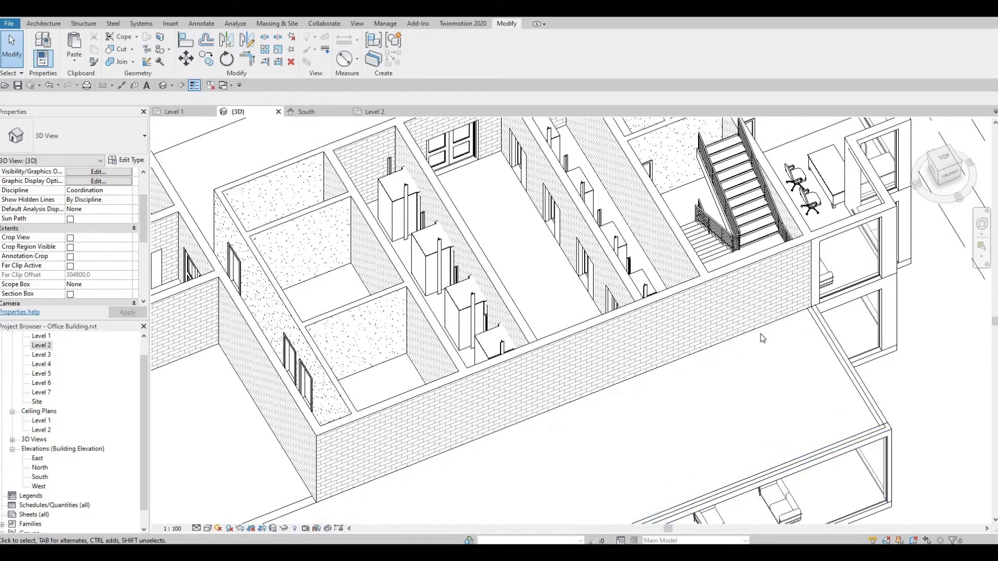
scroll(595, 296, "up", 5)
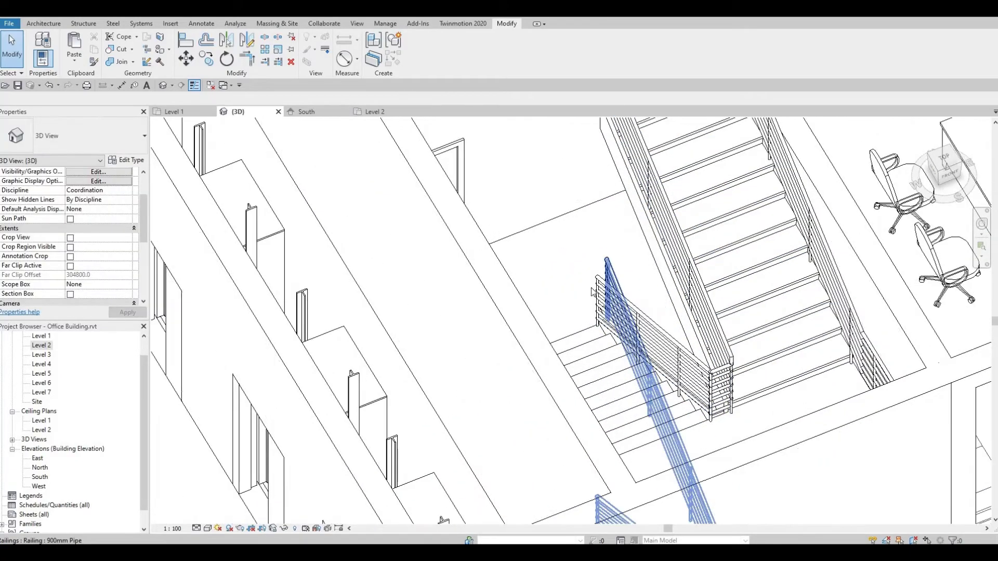
scroll(617, 276, "down", 5)
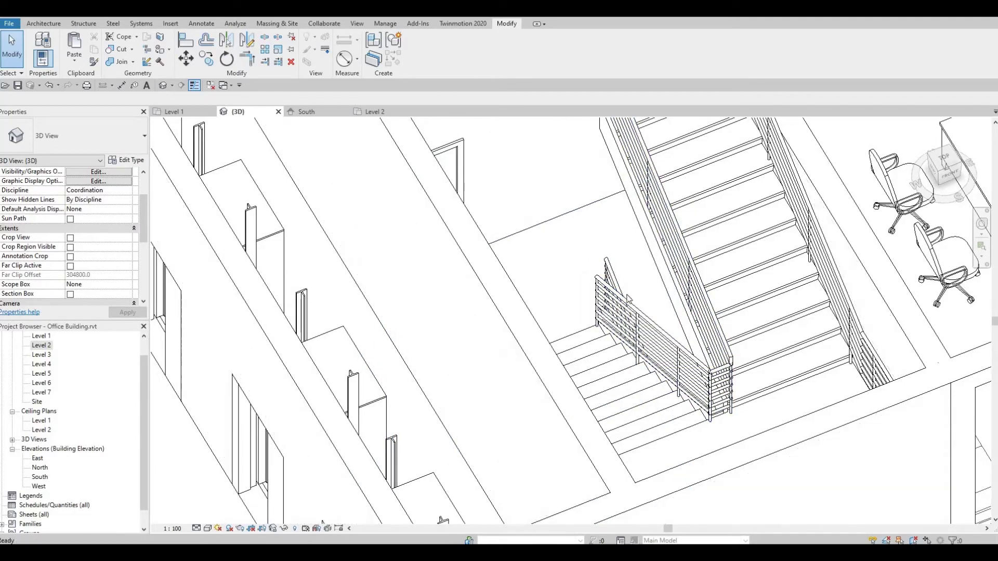
middle_click_drag(603, 333, 528, 398, "shift")
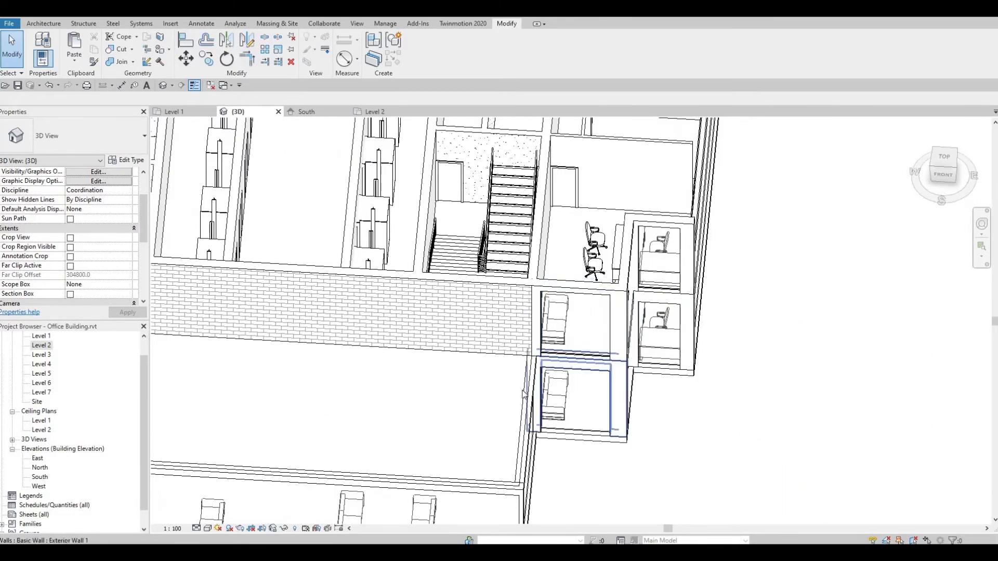
- Open the Level 2 floor slab's boundary for editing and show it in the Level 2 floor plan
left_click(466, 319)
left_click(419, 47)
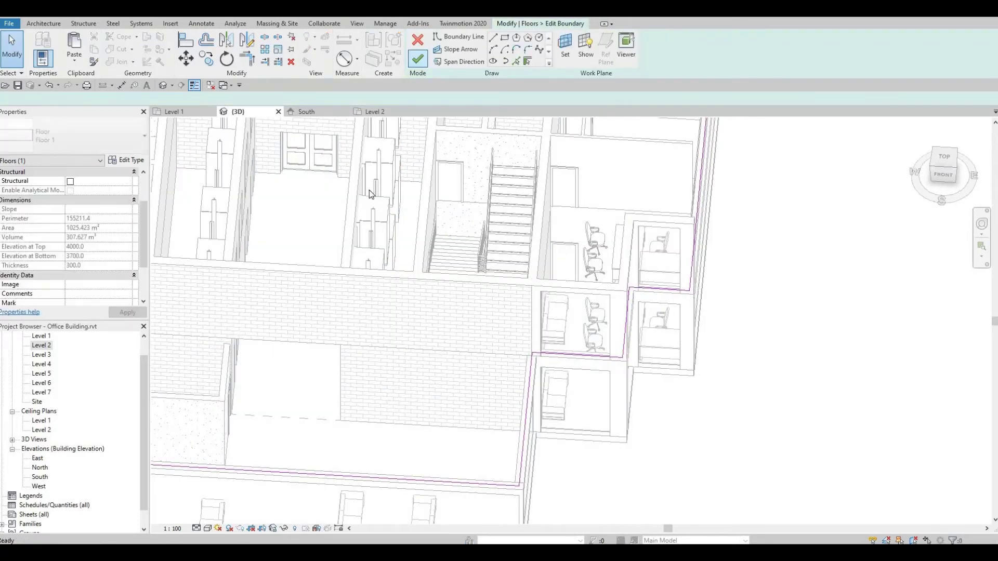
double_click(34, 346)
scroll(449, 332, "down", 3)
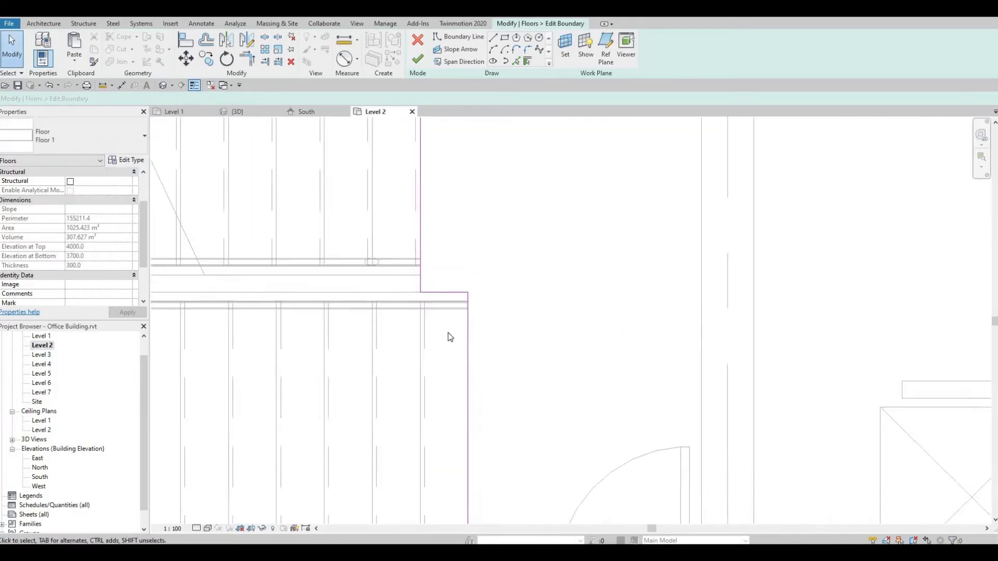
scroll(463, 335, "down", 4)
middle_click_drag(644, 415, 225, 271)
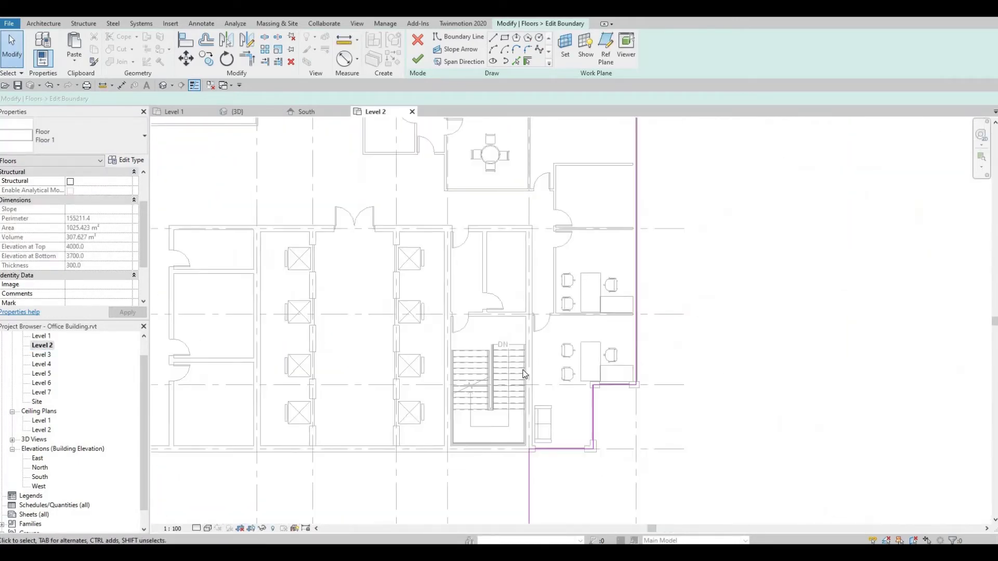
- Draw a rectangular opening boundary around the east stair, from the shorter flight's outer end corner to the opposite corner of the landing
scroll(492, 357, "up", 4)
middle_click_drag(478, 413, 492, 374)
scroll(478, 364, "up", 1)
scroll(479, 363, "down", 1)
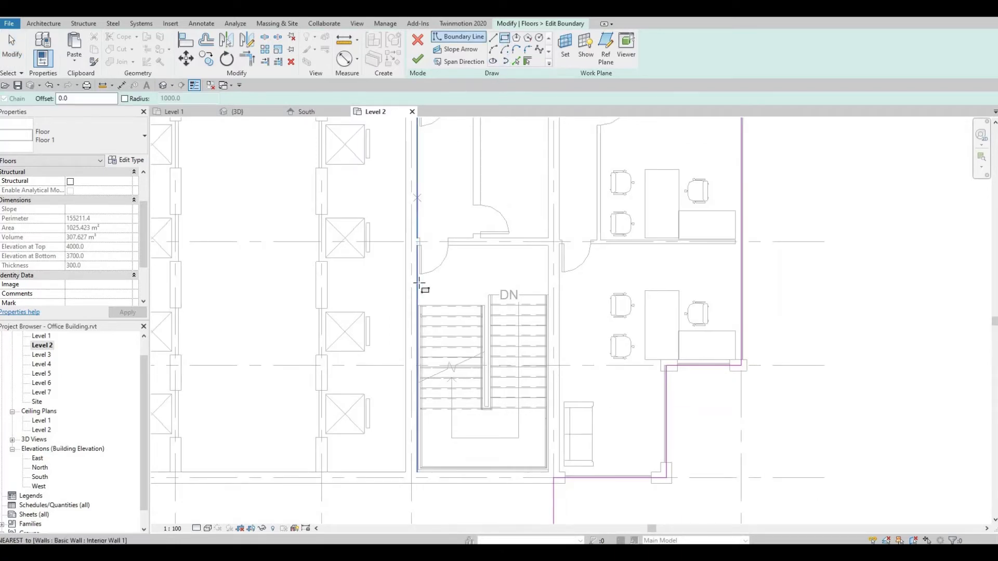
scroll(413, 317, "up", 5)
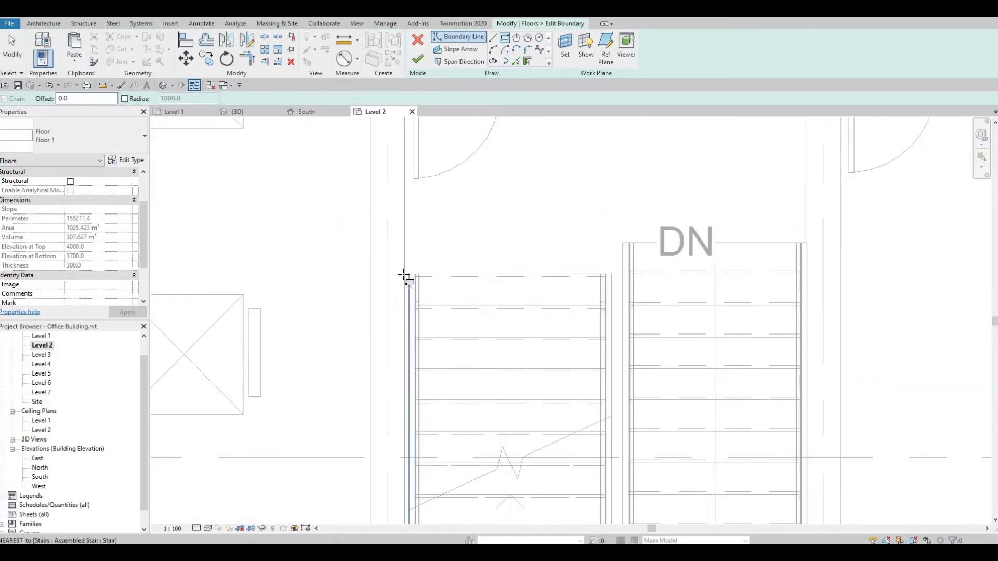
left_click(404, 274)
middle_click_drag(486, 451, 494, 245)
scroll(495, 245, "down", 2)
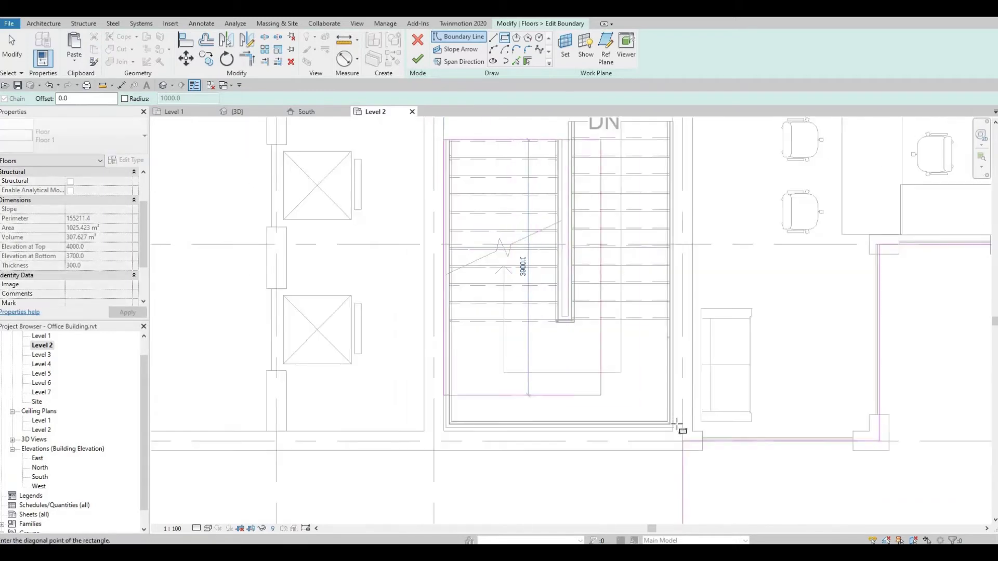
scroll(680, 428, "up", 2)
scroll(679, 460, "up", 2)
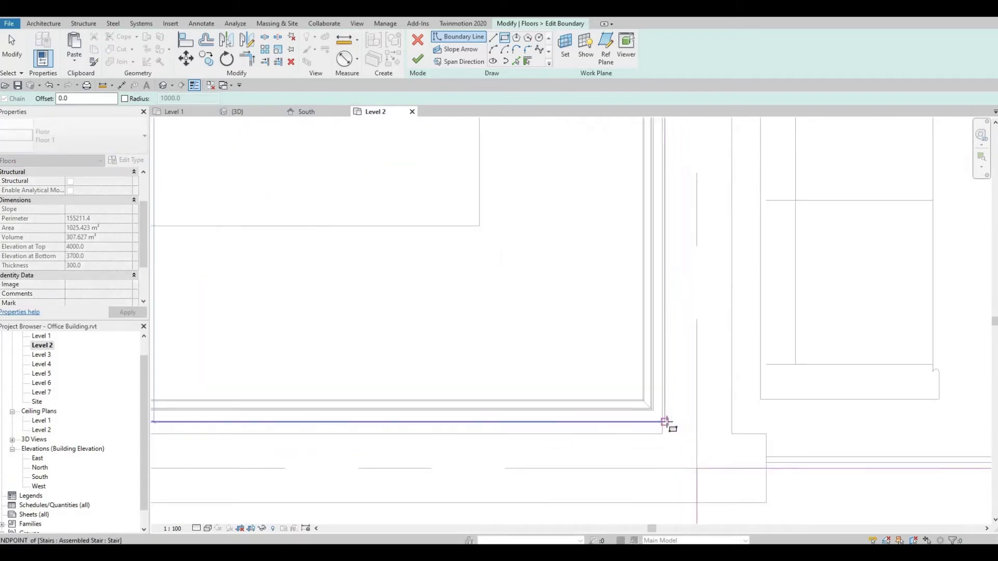
left_click(665, 421)
scroll(601, 437, "down", 3)
scroll(597, 397, "up", 4)
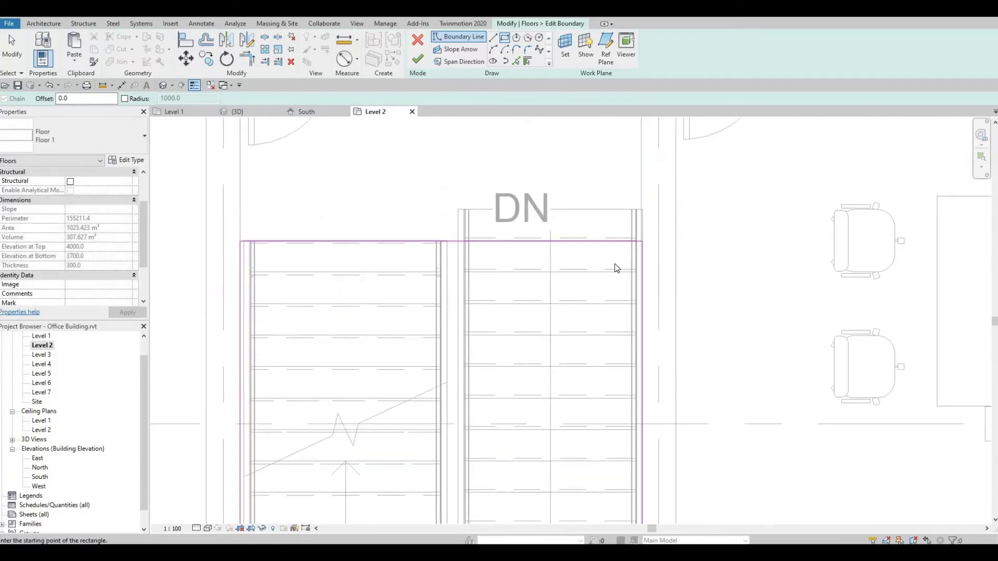
- Add boundary lines picked from the end and inner side of the longer stair flight marked DN
left_click(516, 61)
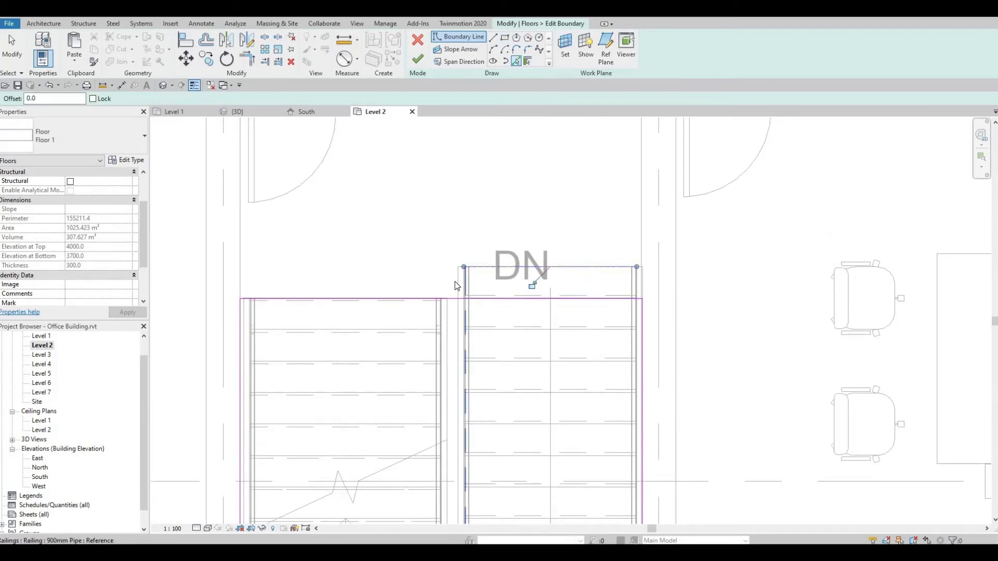
scroll(464, 281, "up", 2)
left_click(536, 309)
key("Escape")
key("Escape")
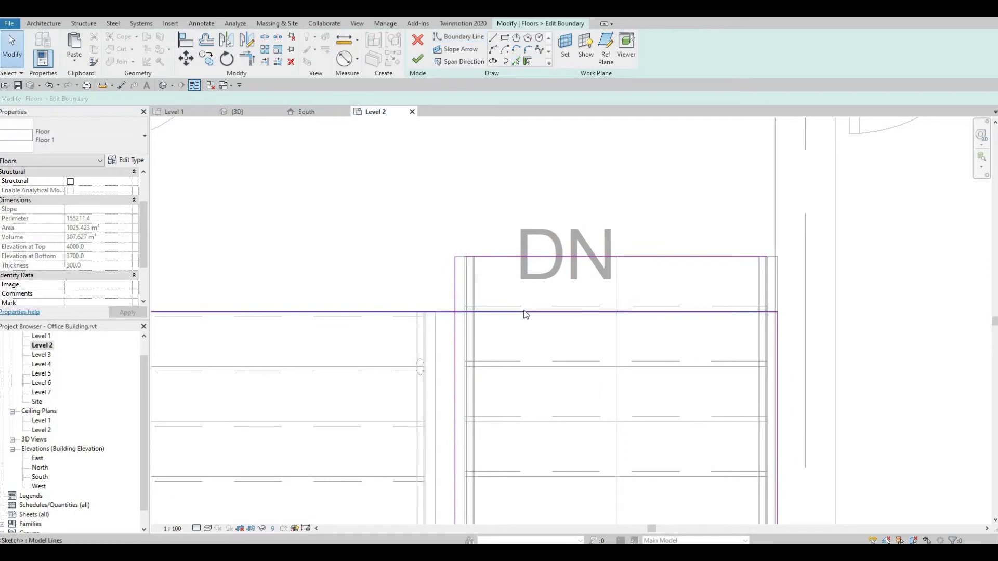
- Trim the opening's lines into a stepped outline around both east stair flights and try to finish the floor boundary
key("t")
key("r")
left_click(454, 290)
left_click(437, 312)
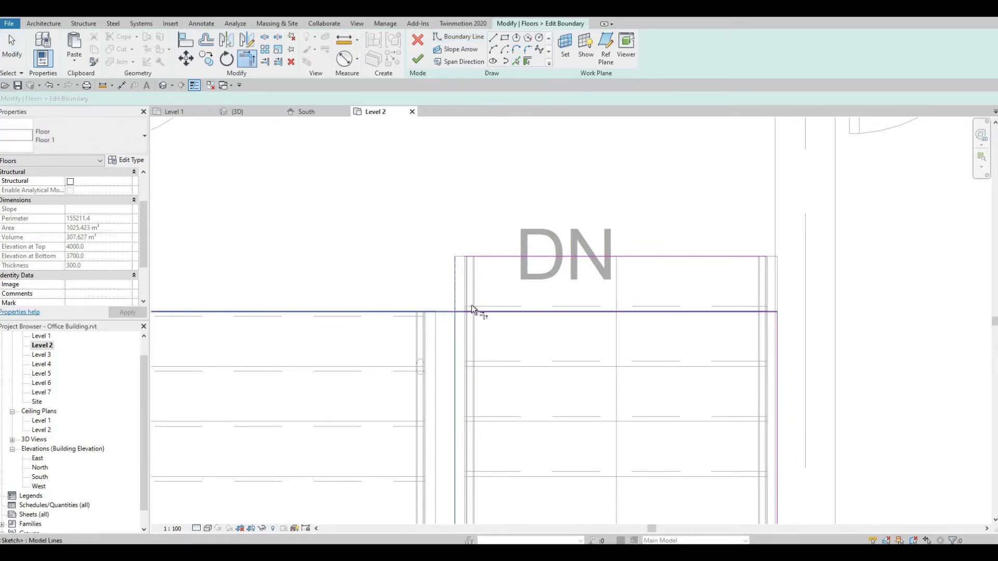
left_click(743, 258)
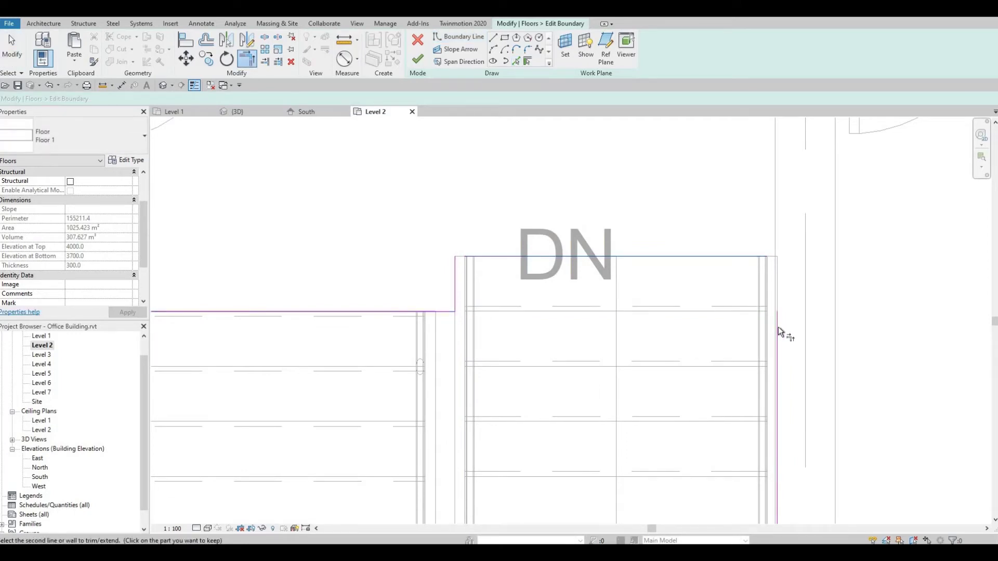
left_click(778, 327)
scroll(606, 287, "down", 2)
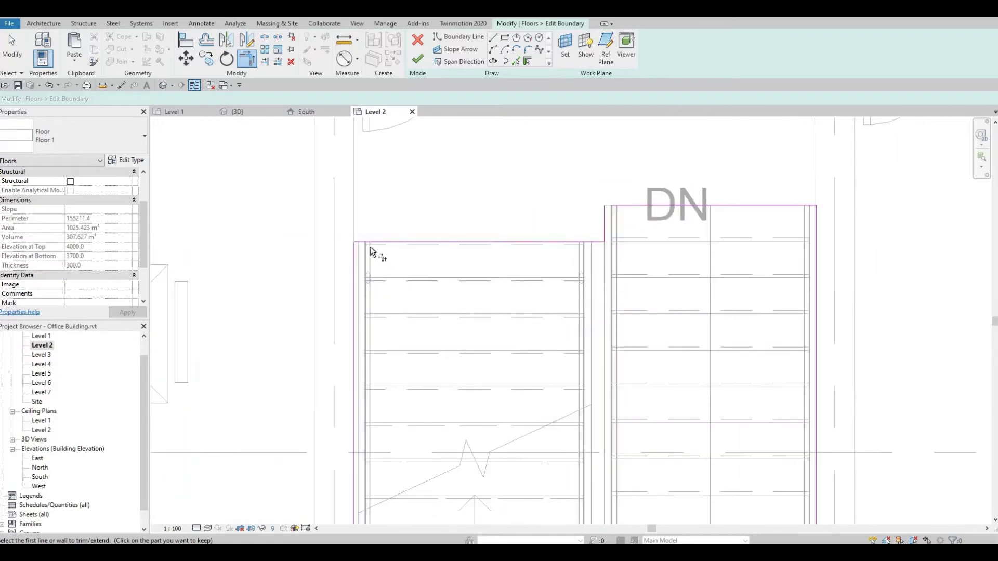
scroll(412, 270, "down", 3)
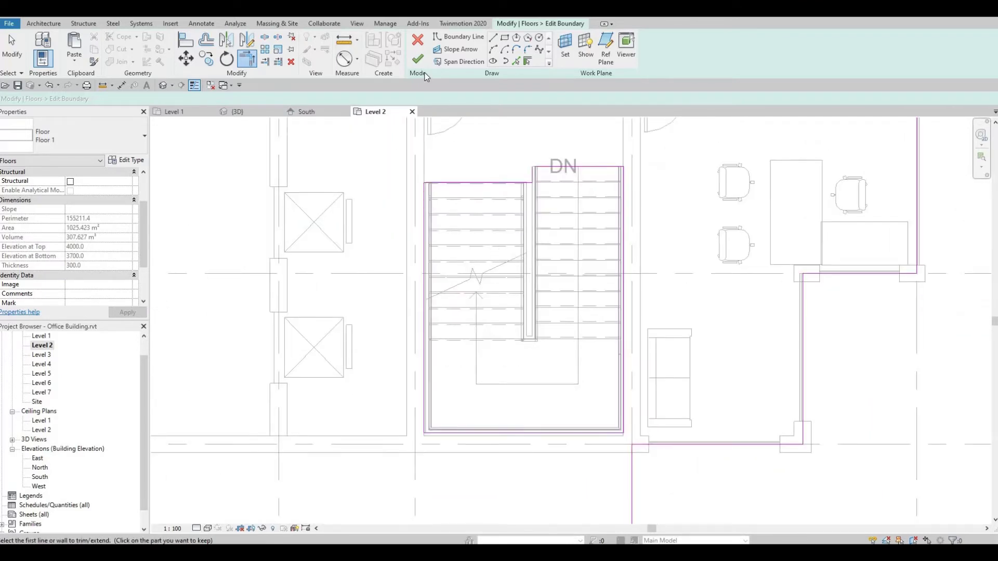
left_click(419, 61)
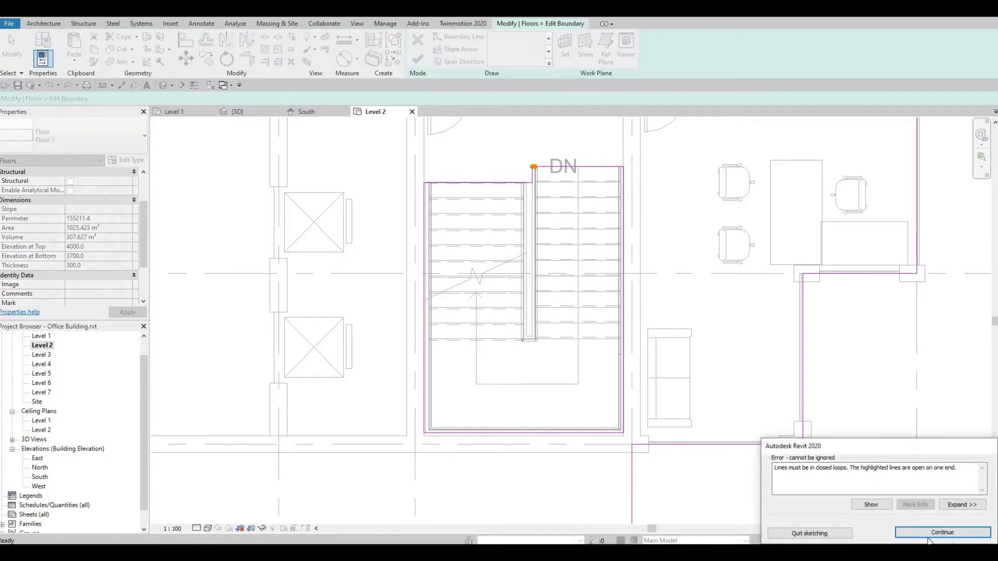
key("Return")
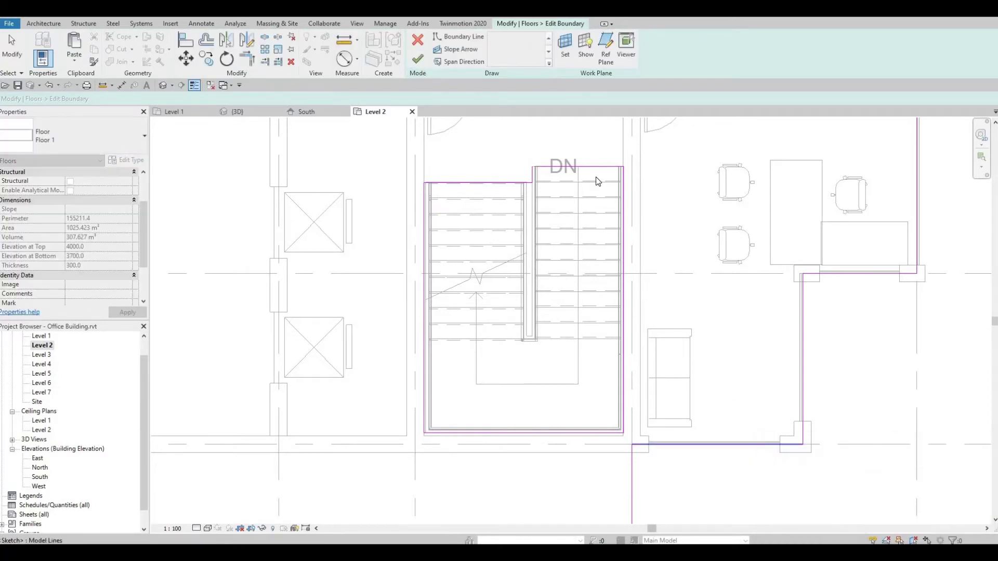
- Trim the longer flight's end line and the short step line to a corner, and finish the floor boundary without attaching walls
scroll(470, 166, "up", 5)
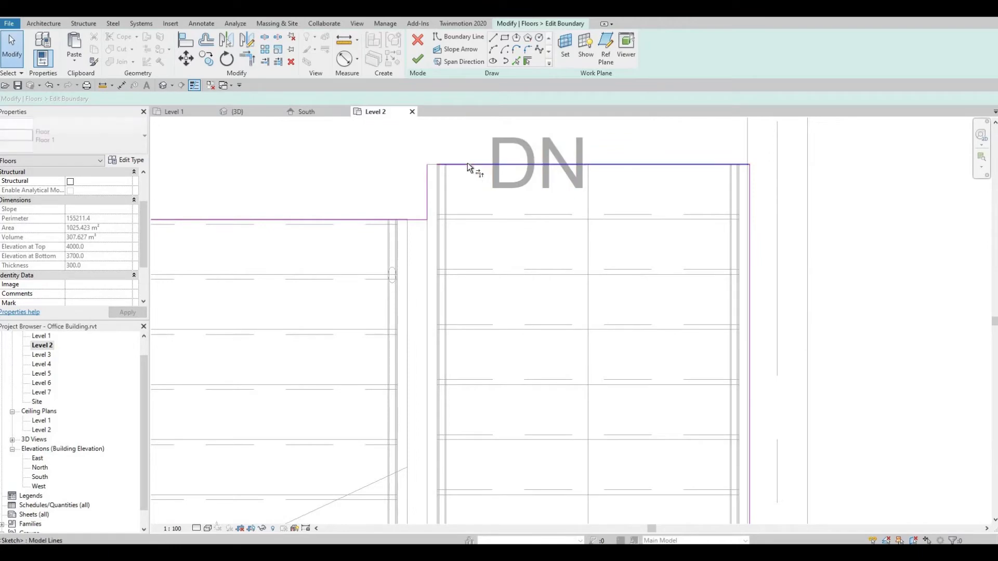
key("t")
key("r")
left_click(466, 165)
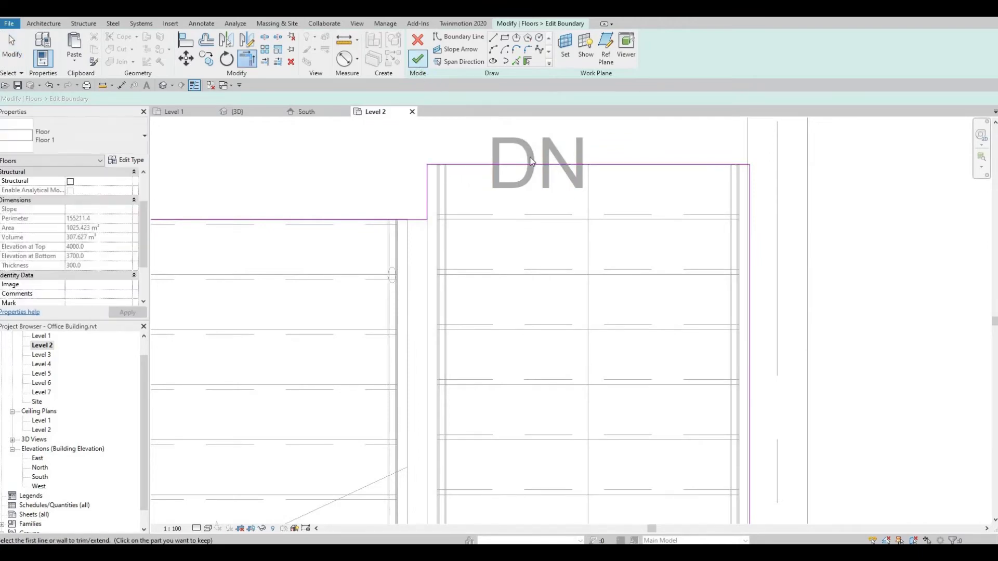
left_click(419, 61)
left_click(579, 288)
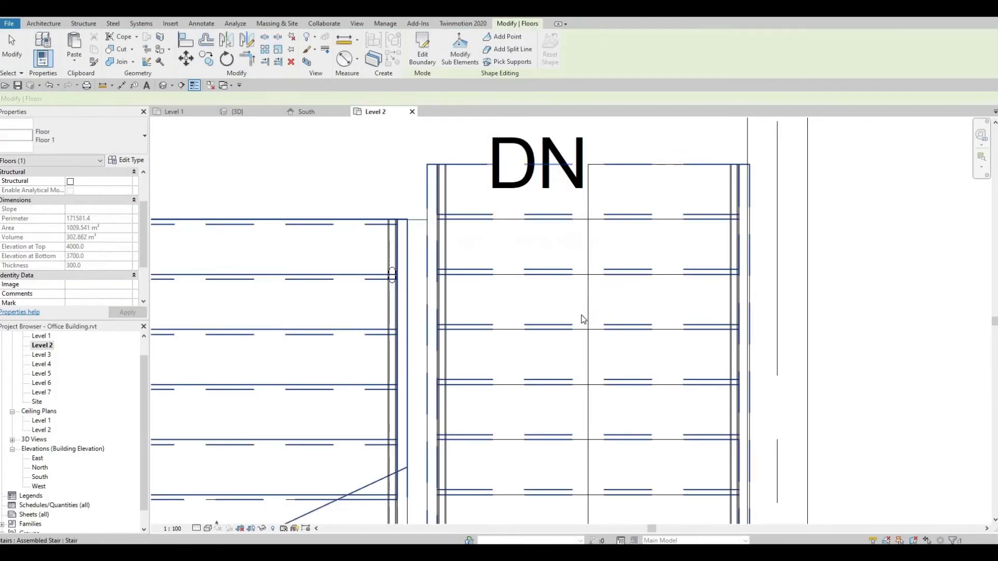
scroll(582, 315, "down", 9)
key("Escape")
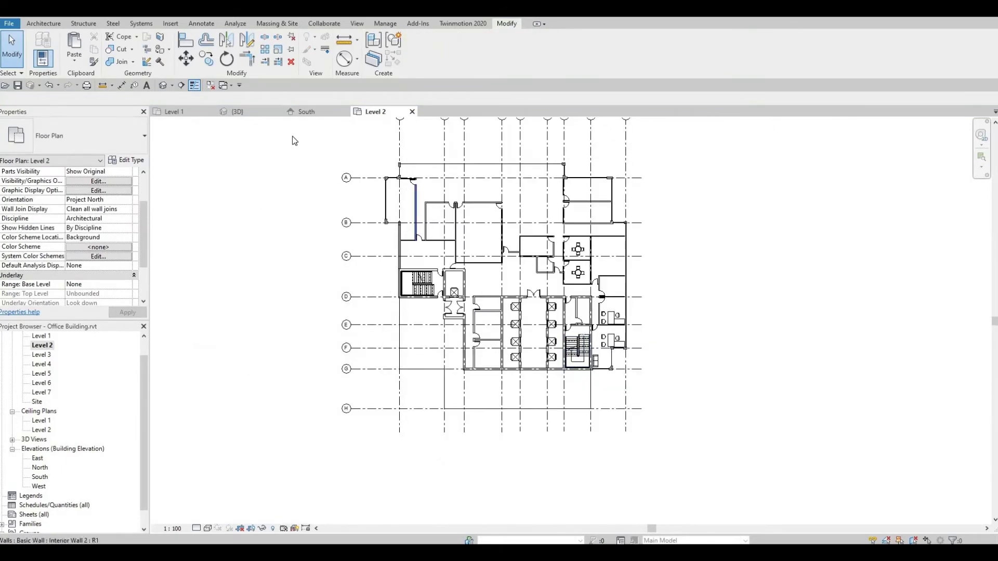
- Examine the east stairwell's floor opening in the 3D view from above and several sides, and review the whole building
left_click(164, 86)
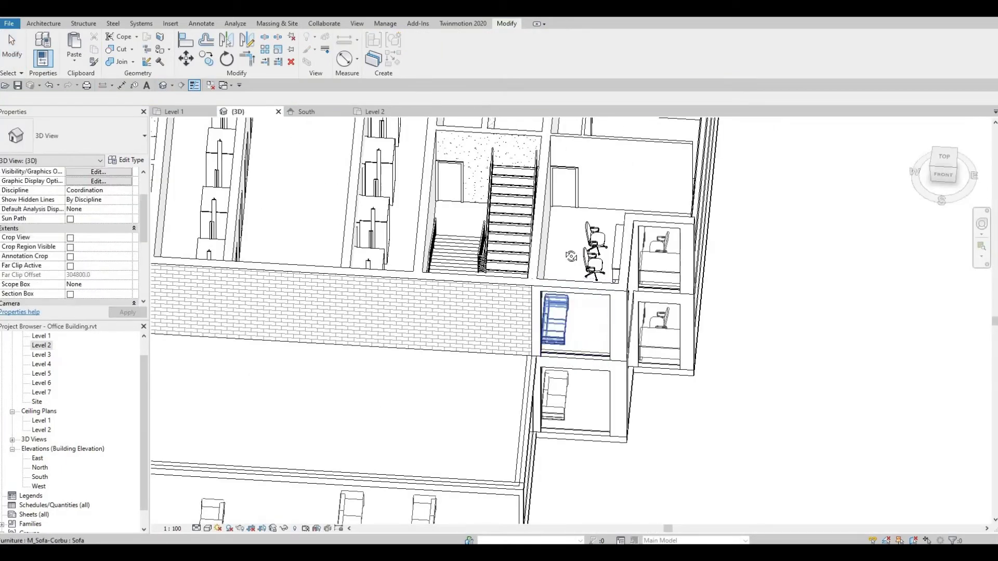
scroll(557, 231, "down", 1)
middle_click_drag(557, 230, 650, 327, "shift")
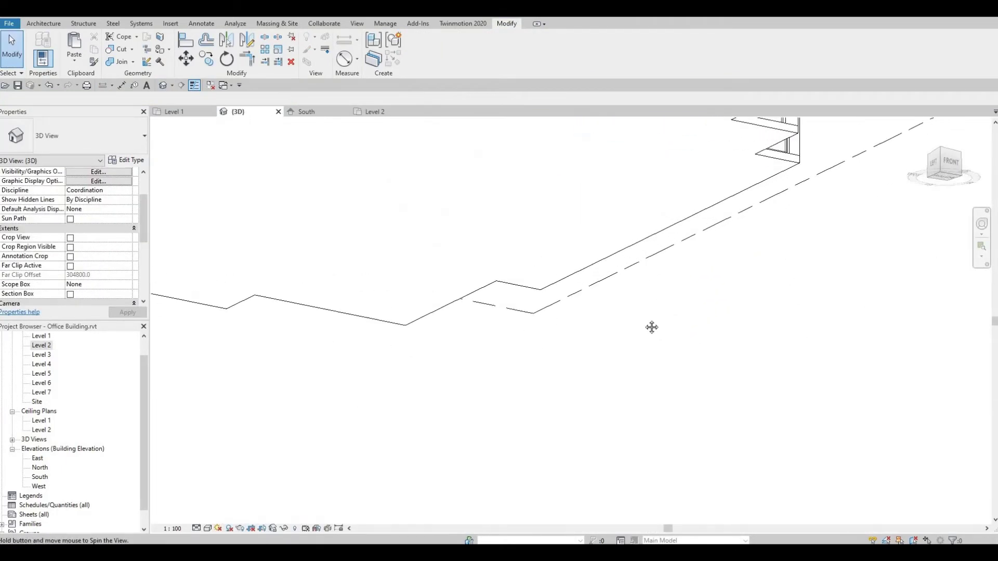
scroll(653, 322, "down", 2)
scroll(646, 307, "down", 2)
middle_click_drag(642, 406, 559, 289, "shift")
scroll(559, 288, "up", 6)
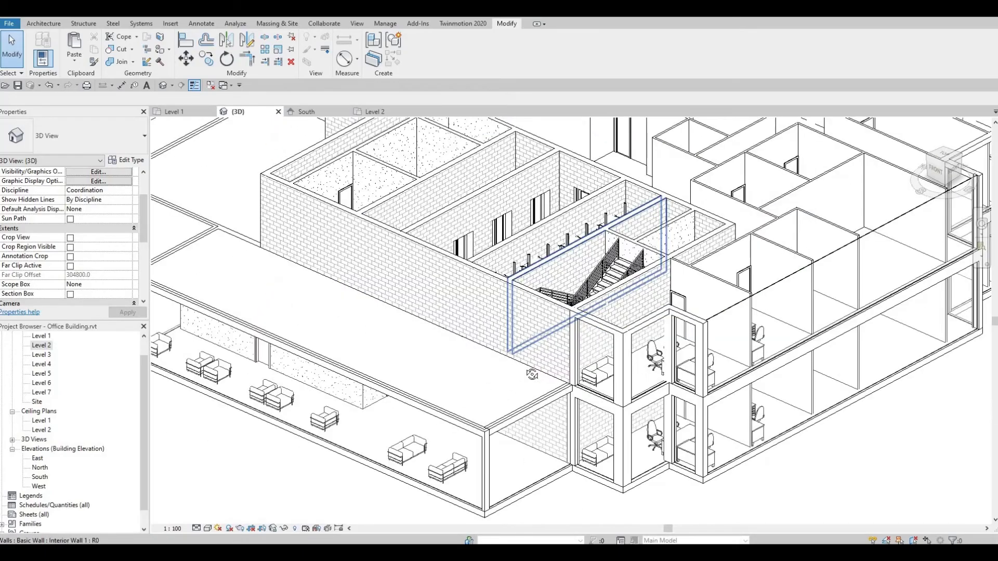
middle_click_drag(450, 395, 354, 346, "shift")
scroll(570, 367, "up", 5)
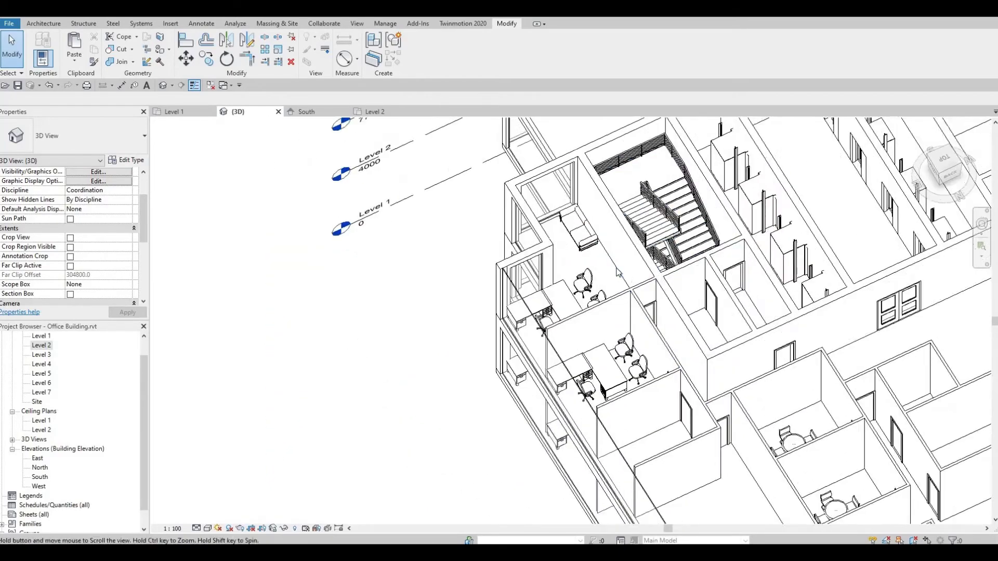
middle_click_drag(570, 367, 518, 307, "shift")
scroll(518, 307, "up", 3)
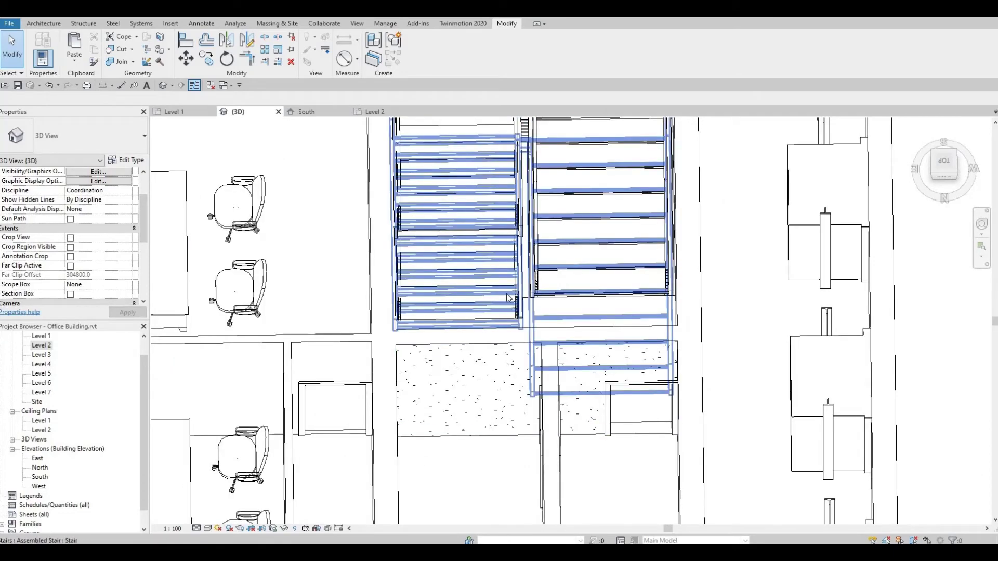
middle_click_drag(564, 271, 621, 228, "shift")
scroll(593, 244, "down", 6)
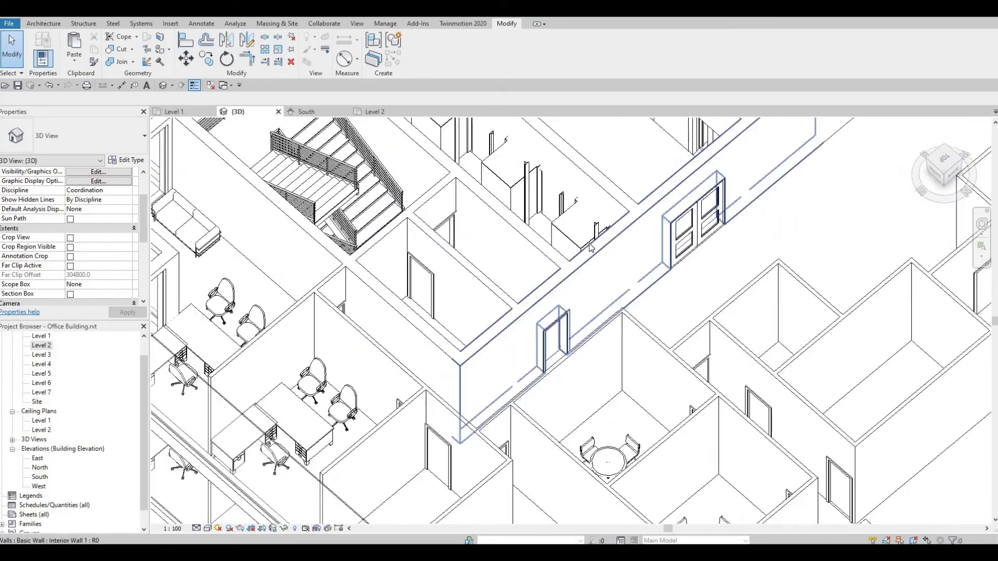
middle_click_drag(715, 223, 670, 235, "shift")
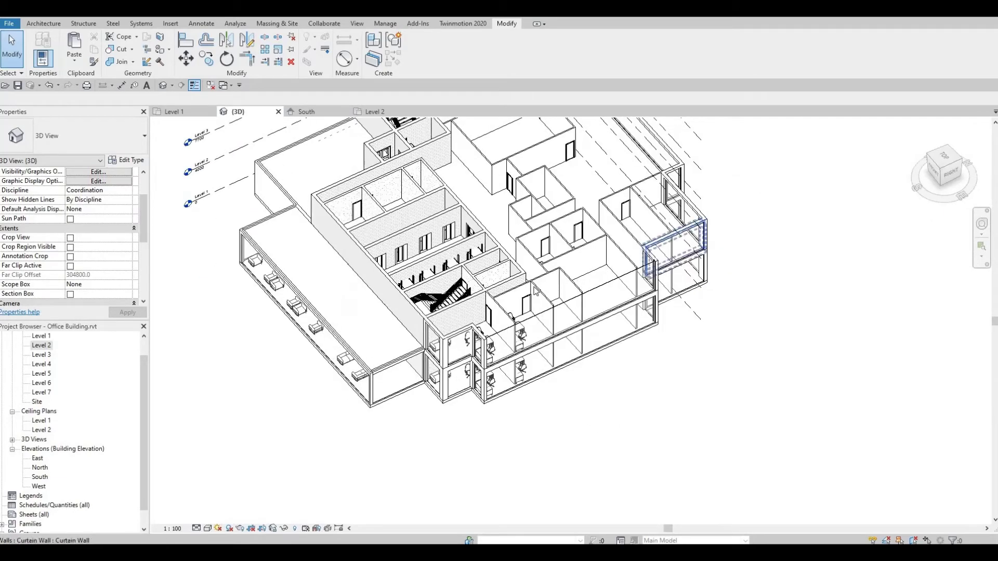
middle_click_drag(560, 324, 525, 323, "shift")
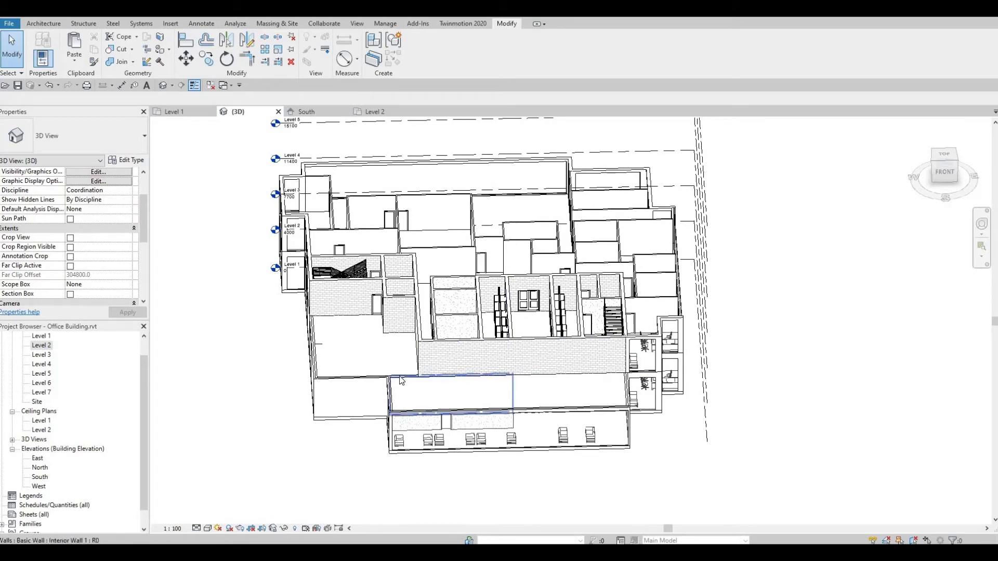
- Select the Level 2 floor slab in the 3D view and open the Level 2 floor plan
key("Tab")
left_click(318, 368)
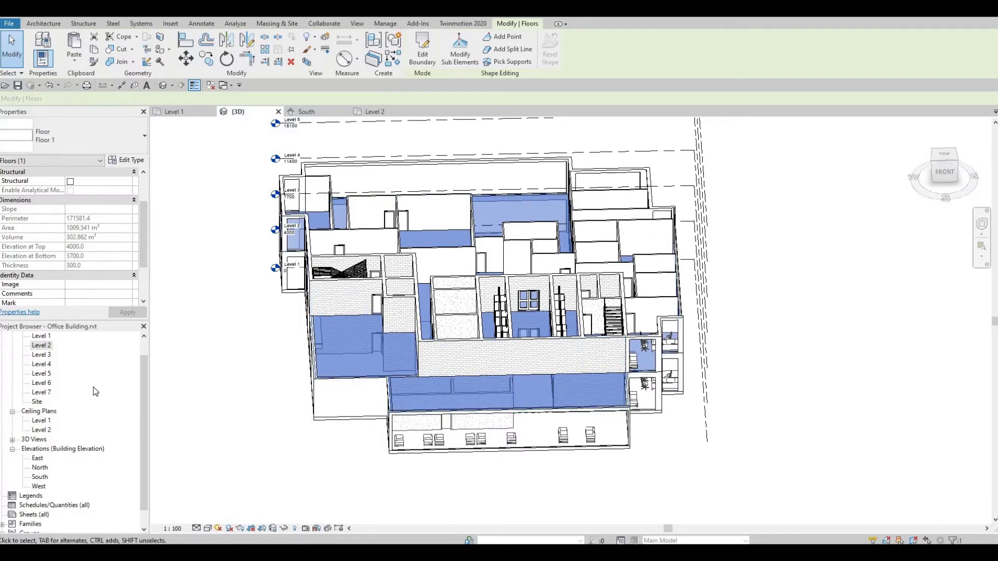
double_click(36, 346)
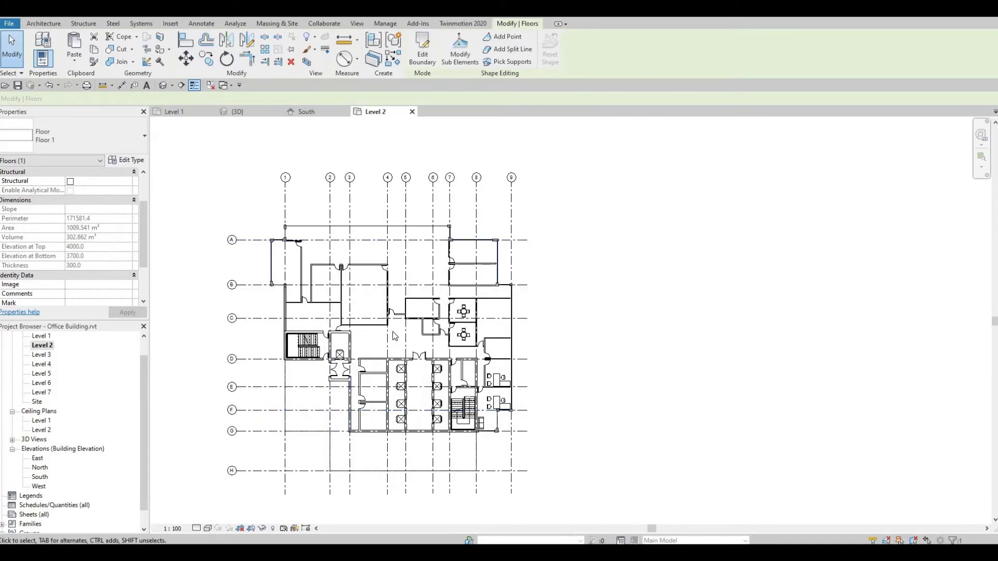
left_click_drag(249, 205, 548, 444)
scroll(323, 405, "up", 2)
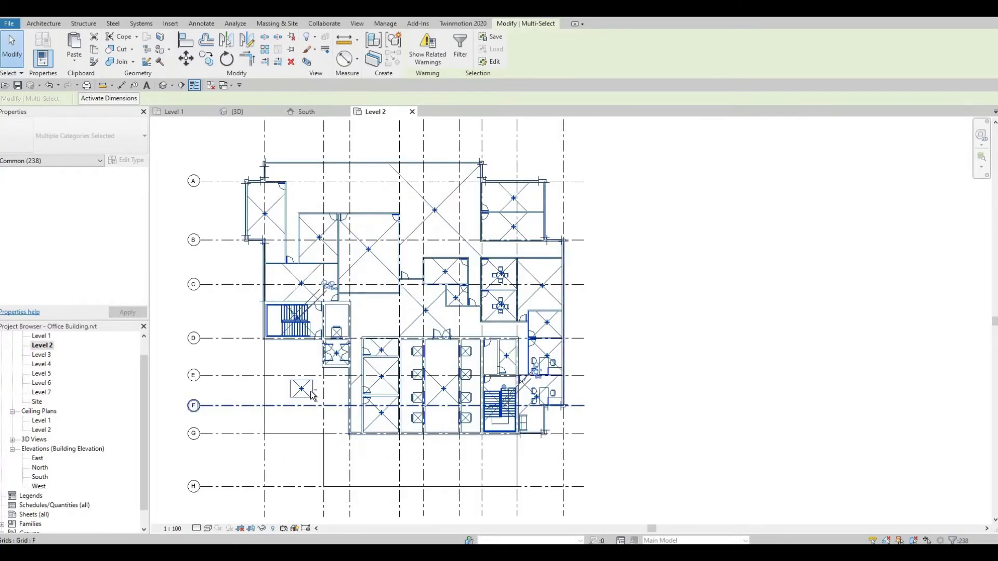
left_click(306, 395, "shift")
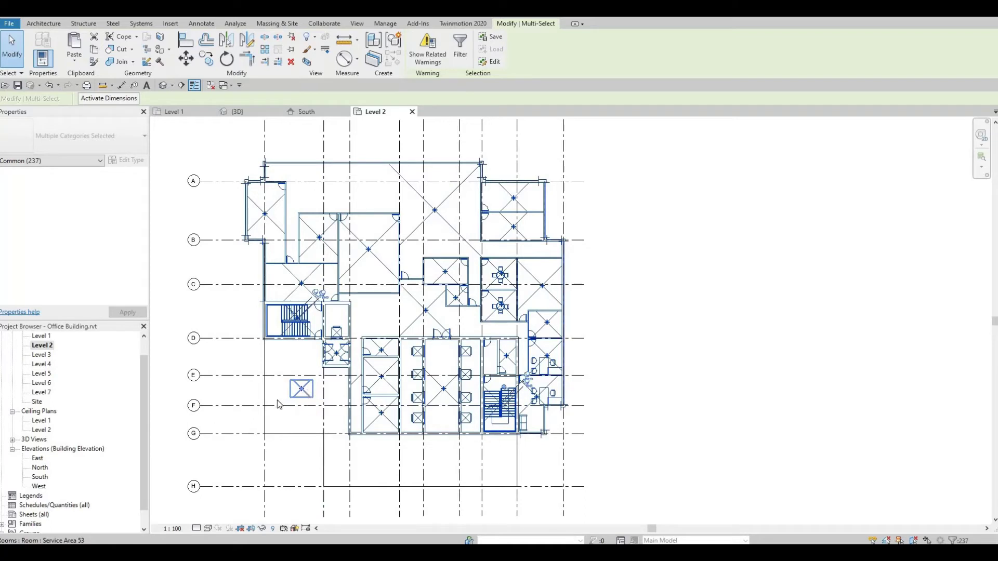
key("Escape")
key("Escape")
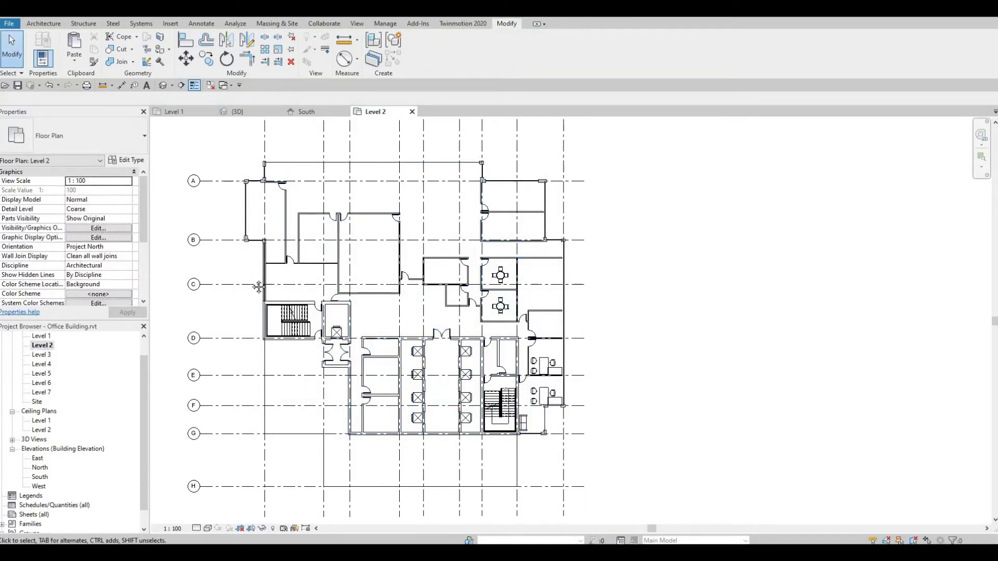
- Select the Level 2 building elements and group them as a model group with an attached detail group, keeping the default names
middle_click_drag(225, 127, 248, 154)
left_click_drag(590, 458, 603, 481)
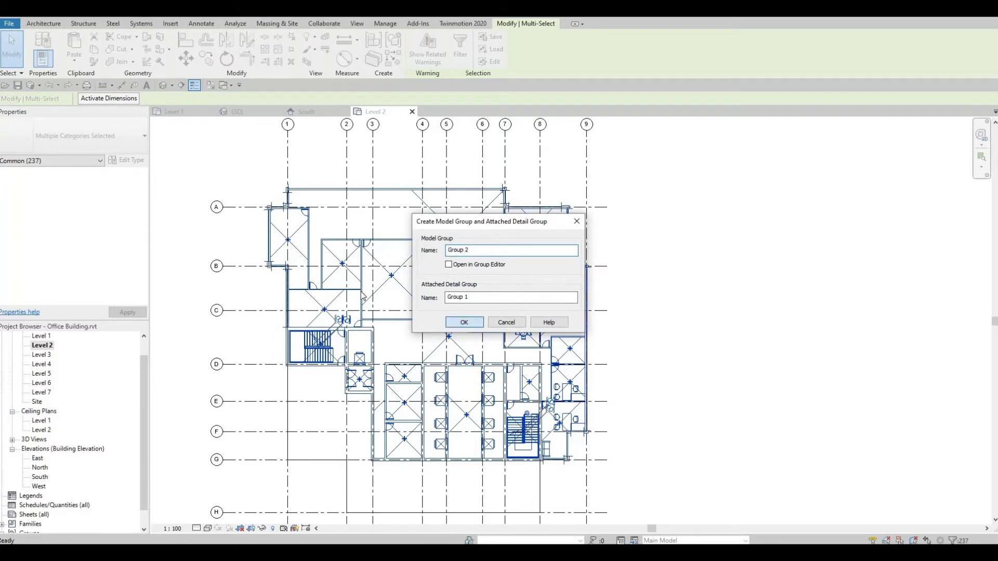
key("Return")
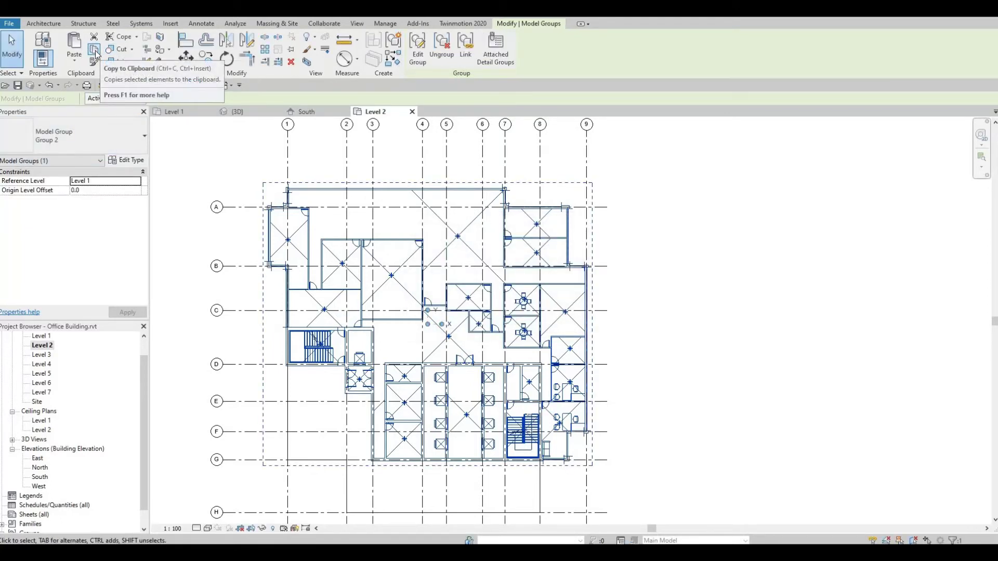
- Copy the Level 2 model group to the clipboard and paste it aligned to Level 3
left_click(95, 51)
left_click(76, 66)
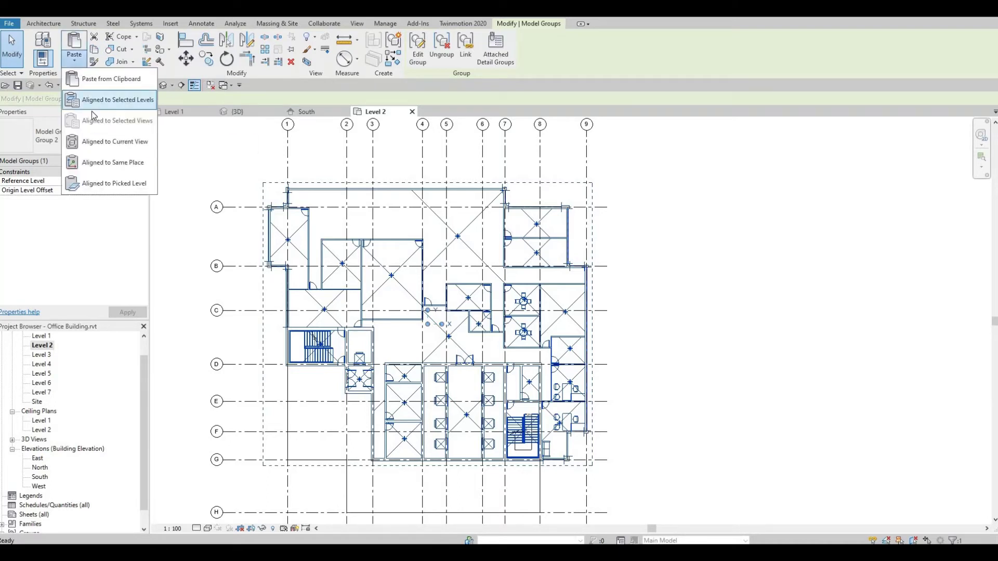
left_click(90, 101)
left_click(443, 223)
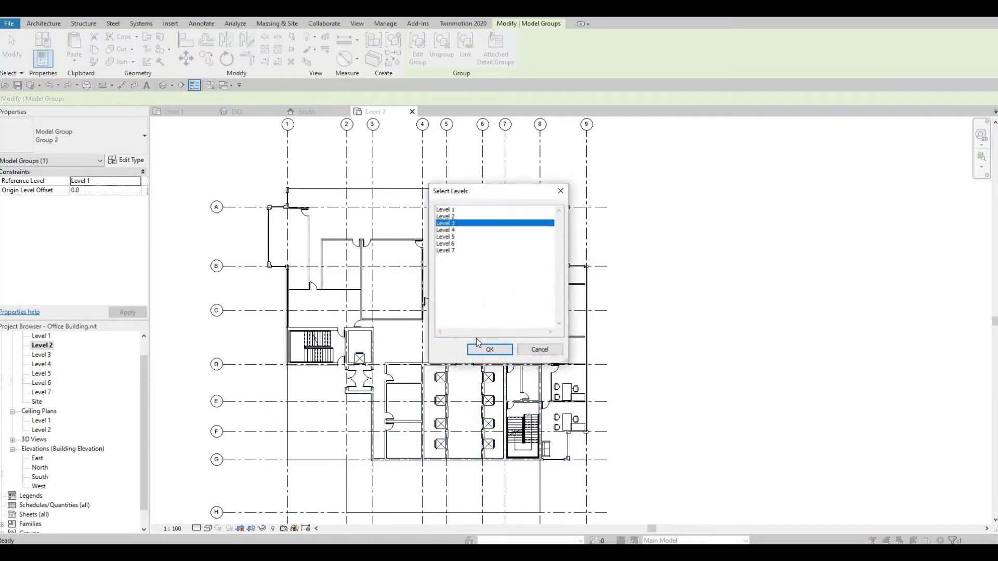
left_click(486, 350)
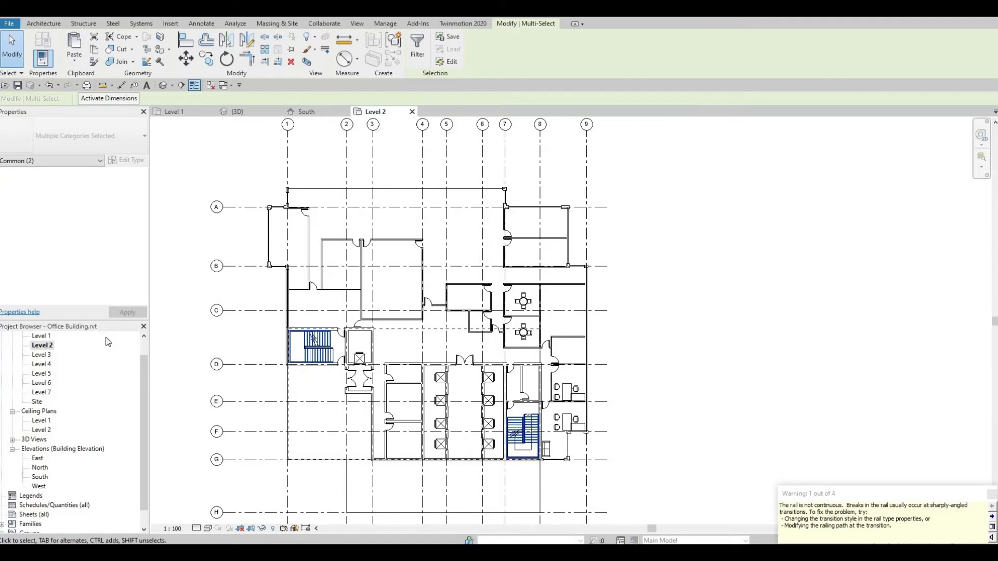
- Open the 3D view and ungroup the model group pasted on the upper storey
left_click(235, 112)
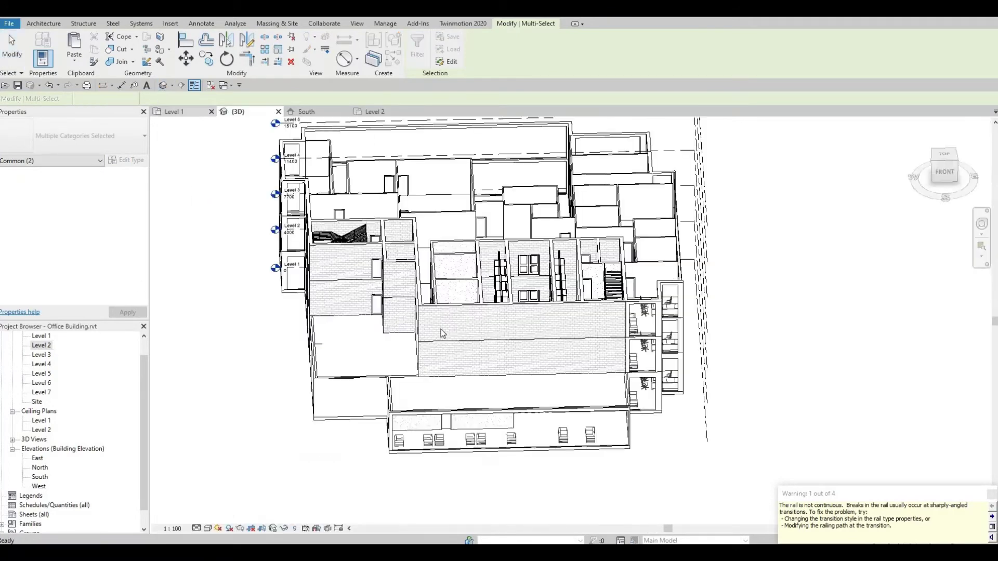
key("Escape")
middle_click_drag(535, 322, 598, 339, "shift")
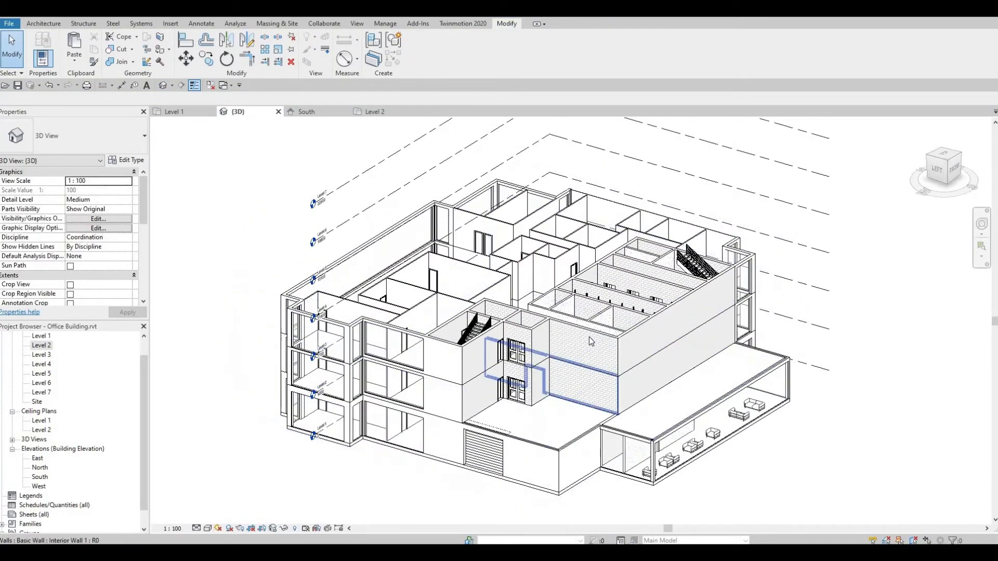
left_click(603, 337)
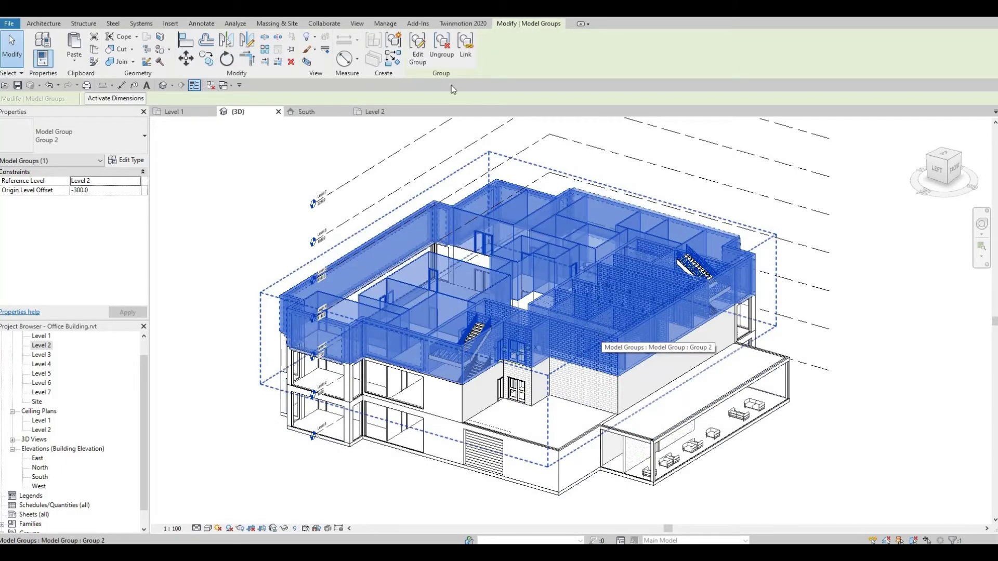
left_click(440, 52)
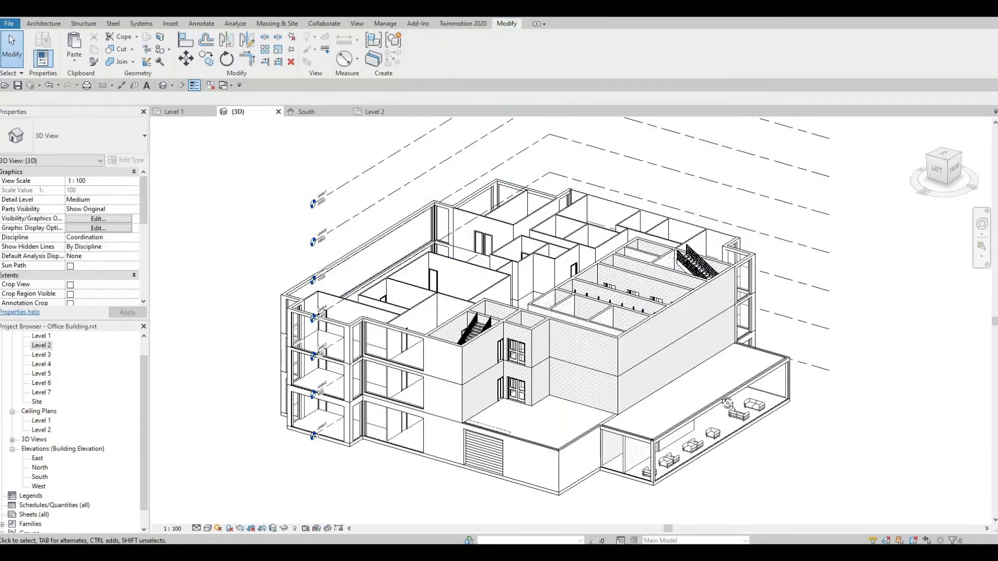
- Select the Level 2 floor slab in the 3D view, copy it, and paste it aligned to Level 3
middle_click_drag(727, 404, 442, 513, "shift")
scroll(502, 335, "up", 3)
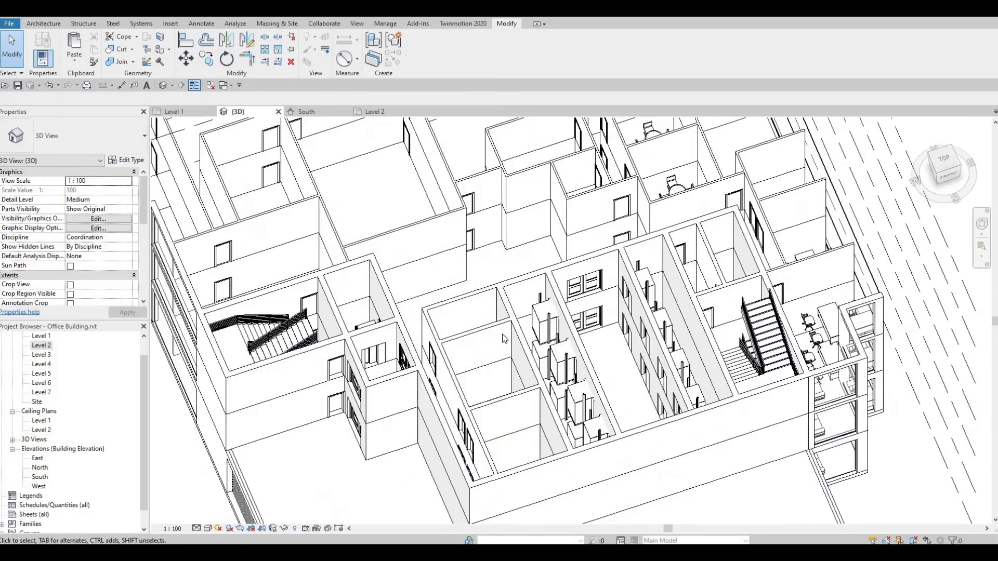
scroll(502, 338, "up", 3)
middle_click_drag(559, 255, 580, 418, "shift")
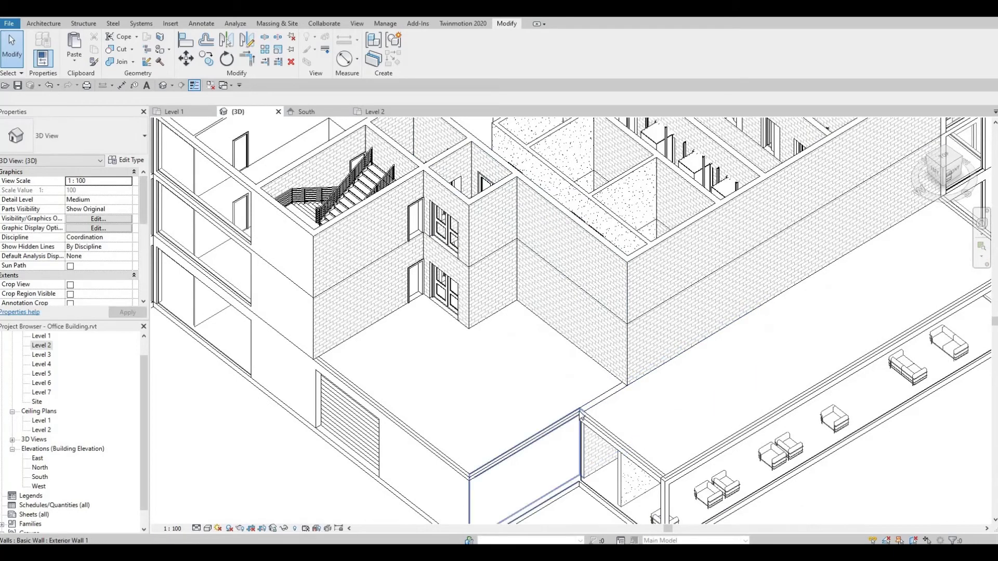
left_click(582, 414)
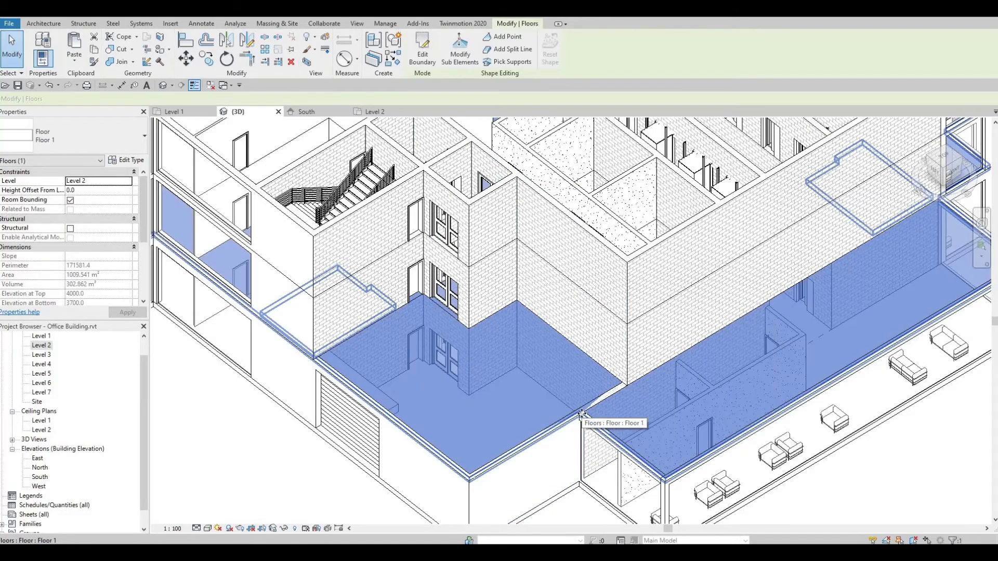
middle_click_drag(586, 416, 579, 438)
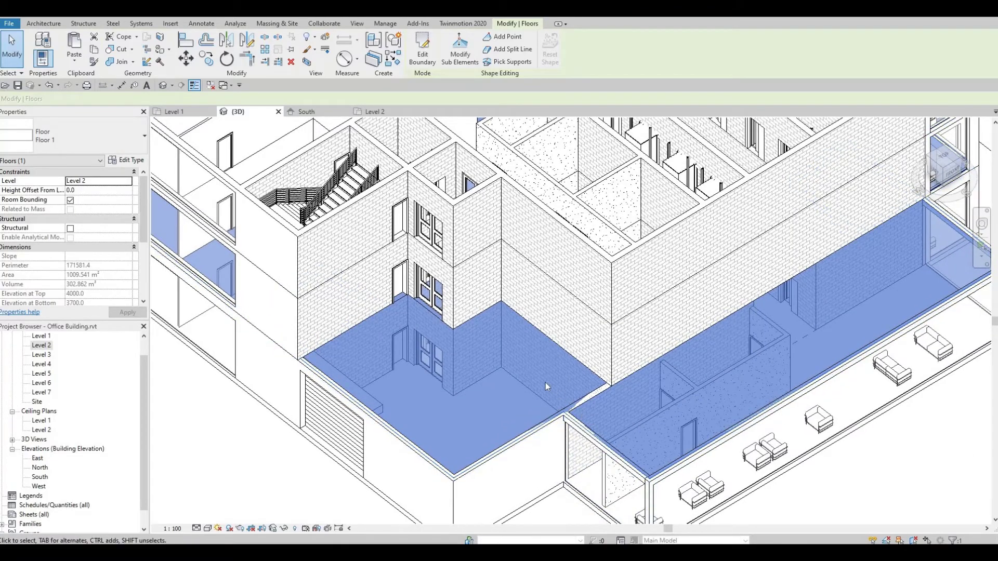
left_click(95, 51)
left_click(76, 60)
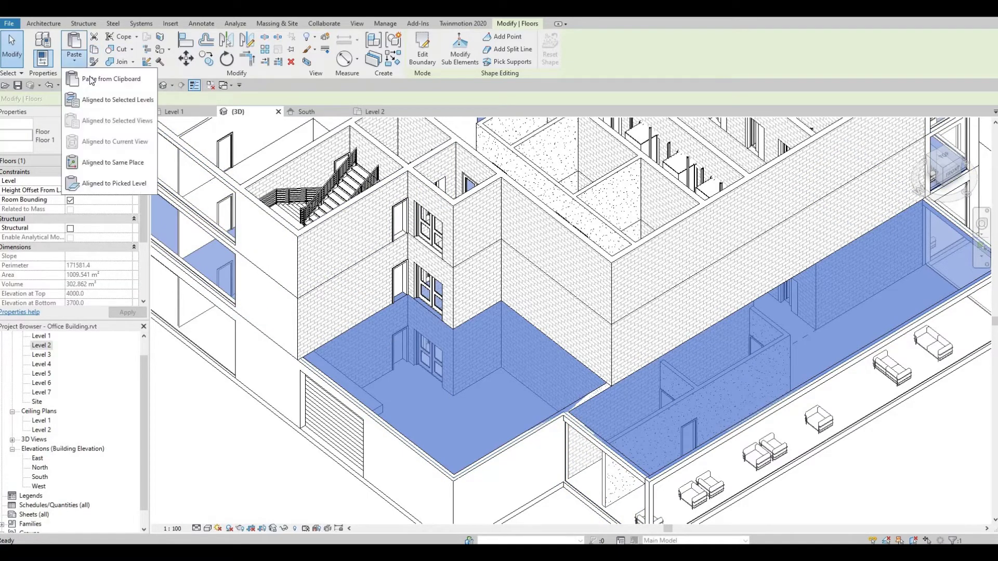
left_click(109, 99)
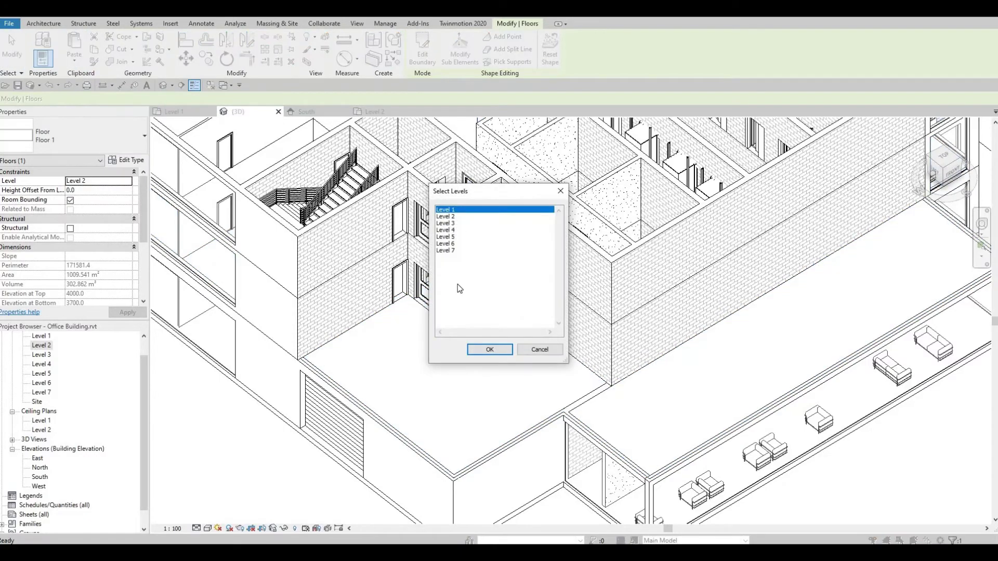
left_click(445, 223)
left_click(481, 352)
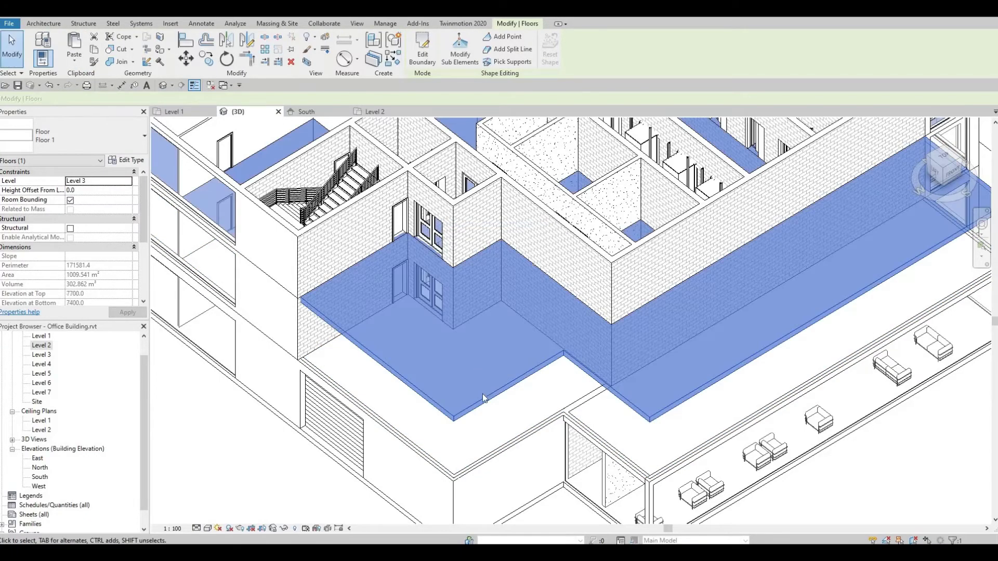
key("Escape")
- Open the Level 3 floor slab's boundary for editing and switch to the Level 3 floor plan
scroll(570, 371, "down", 2)
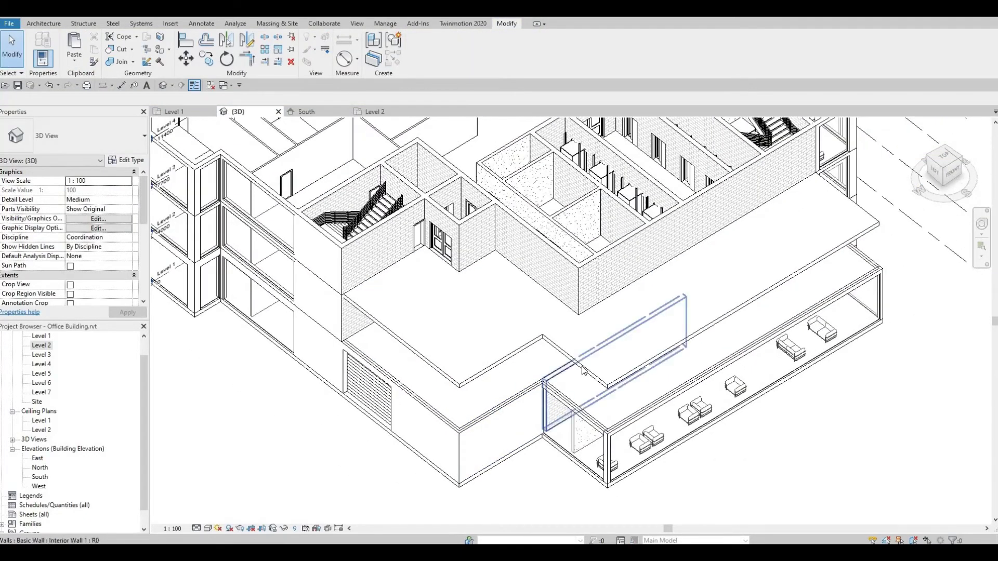
left_click(570, 358)
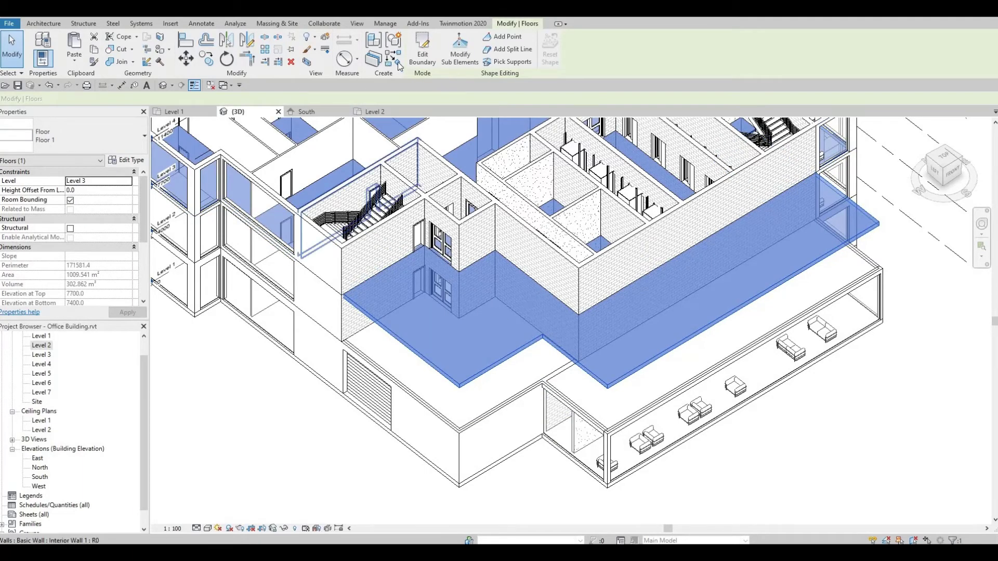
double_click(609, 301)
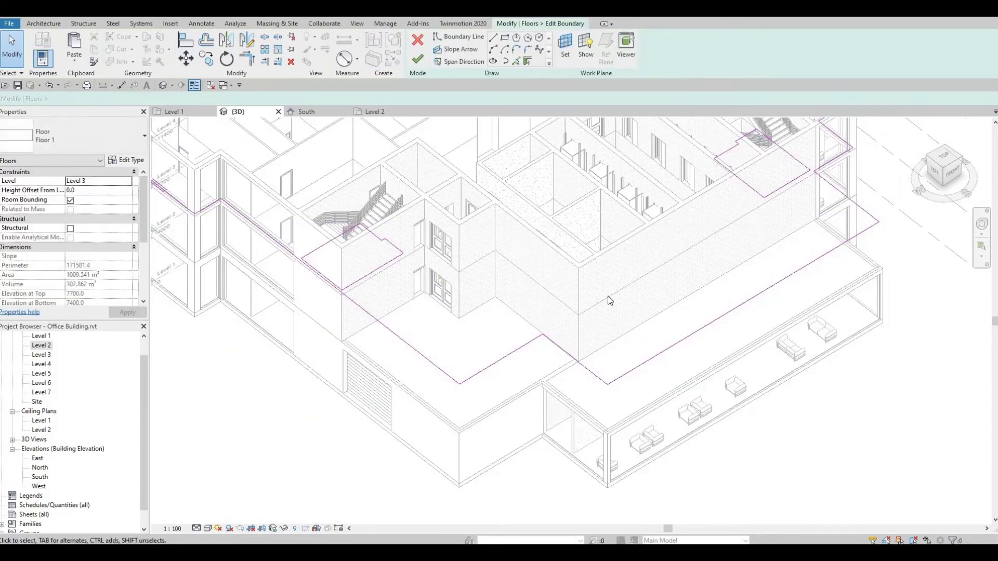
double_click(41, 355)
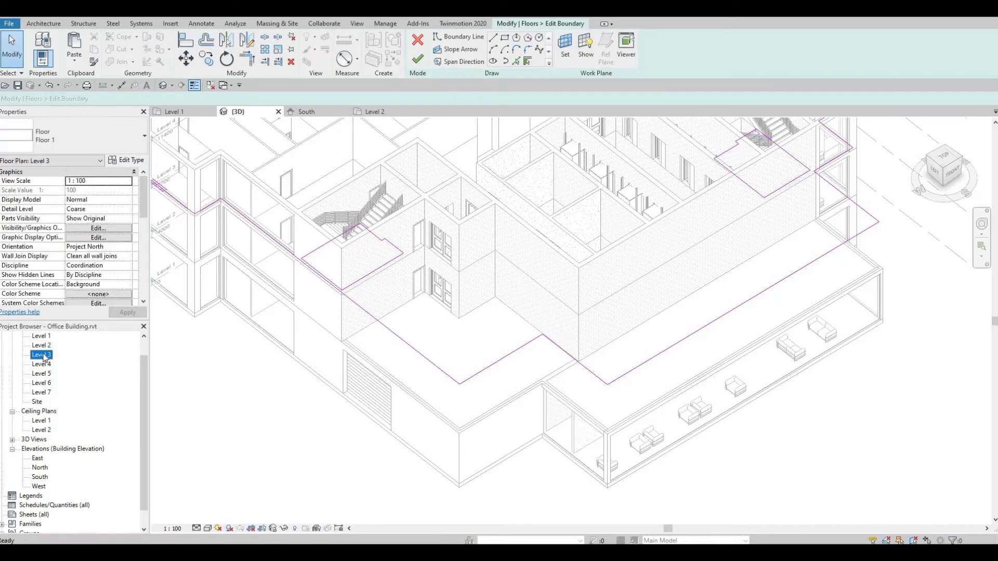
scroll(485, 335, "up", 3)
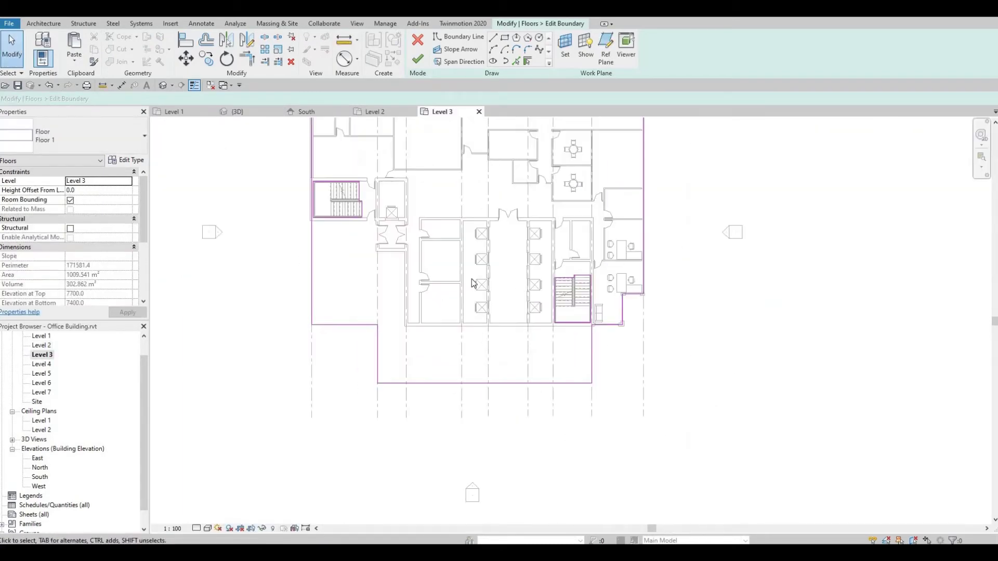
scroll(571, 336, "up", 1)
scroll(597, 315, "up", 3)
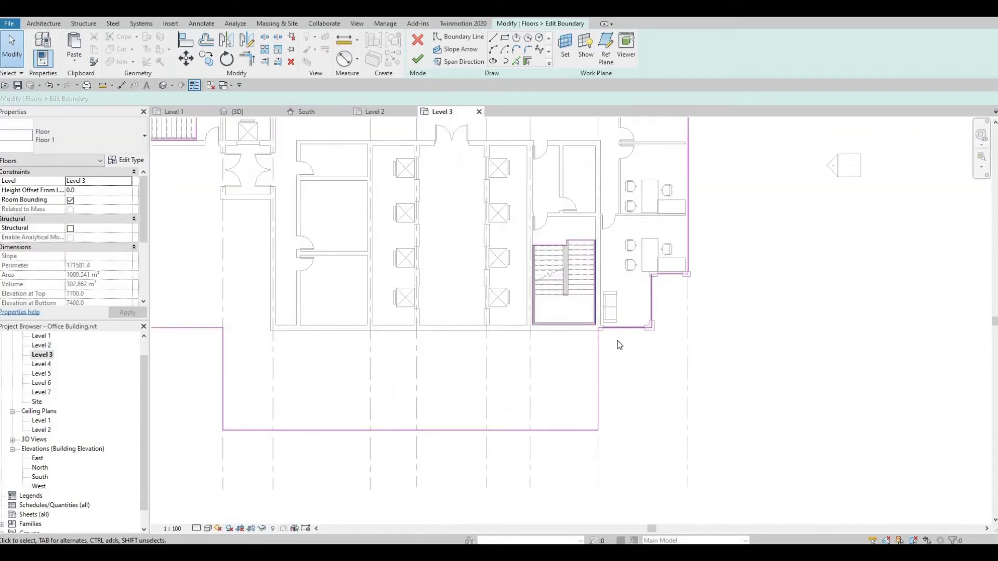
scroll(619, 342, "up", 6)
middle_click_drag(596, 346, 613, 369)
scroll(625, 353, "up", 1)
scroll(618, 355, "down", 3)
middle_click_drag(496, 381, 615, 360)
scroll(554, 363, "down", 2)
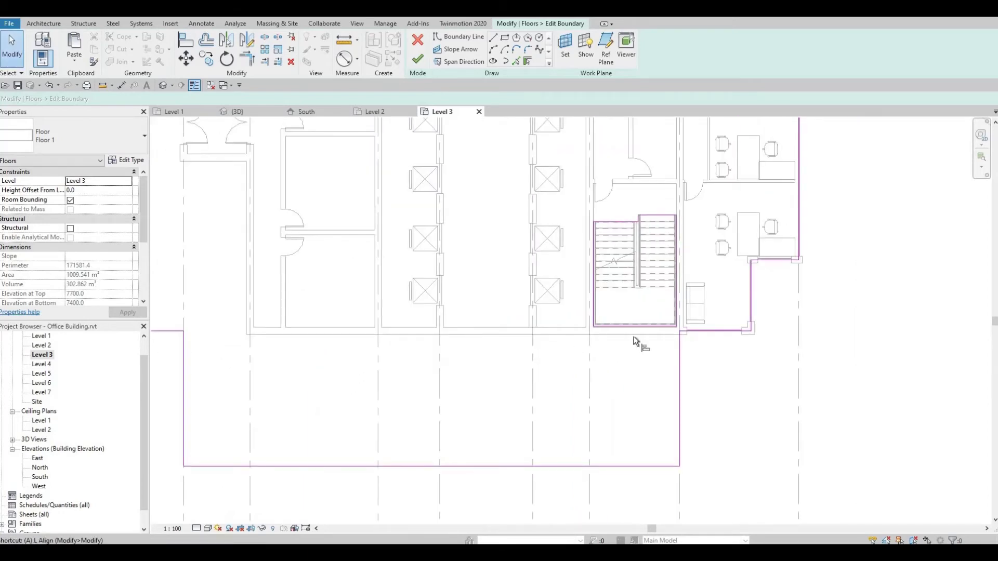
key("l")
scroll(666, 326, "up", 3)
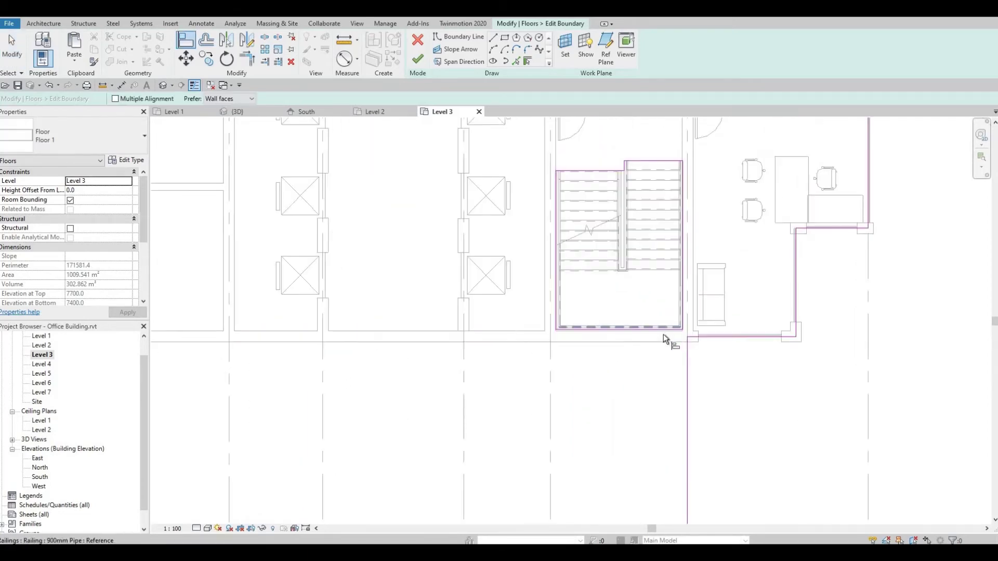
scroll(531, 350, "down", 3)
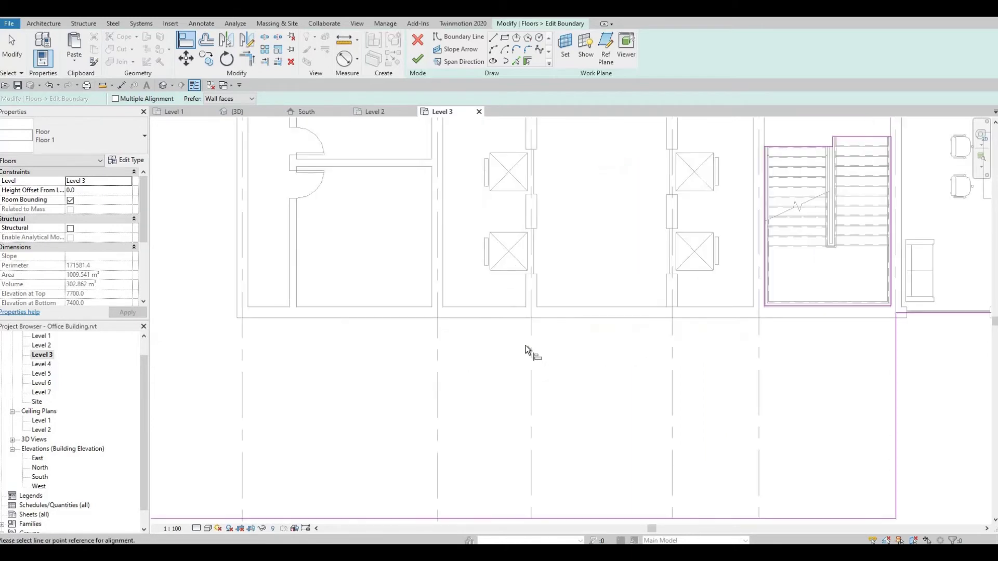
key("Escape")
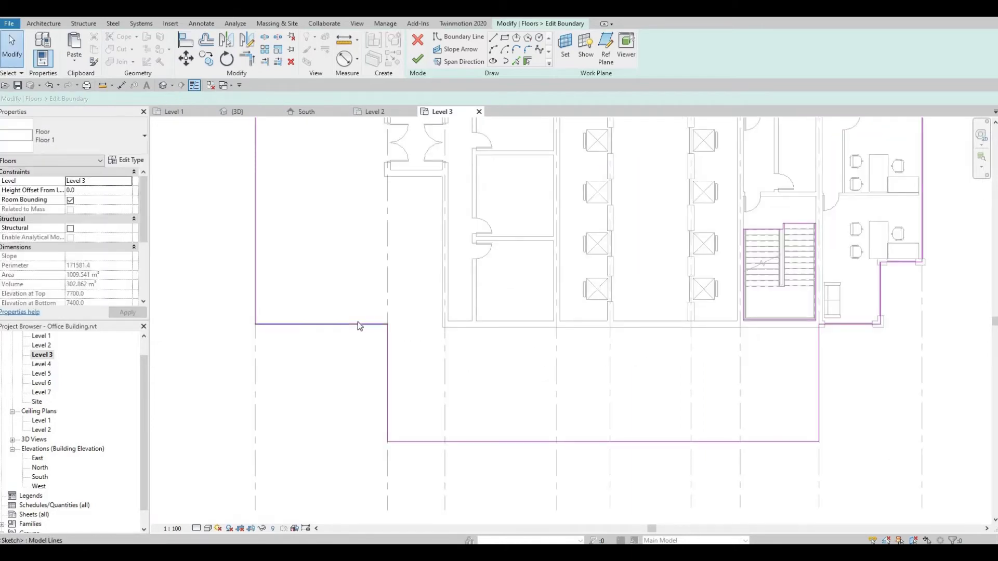
- Delete the four boundary lines outlining the slab's southern projection and the short edge to its west
left_click(358, 325)
key("Delete")
left_click(387, 376)
key("Delete")
left_click(479, 441)
key("Delete")
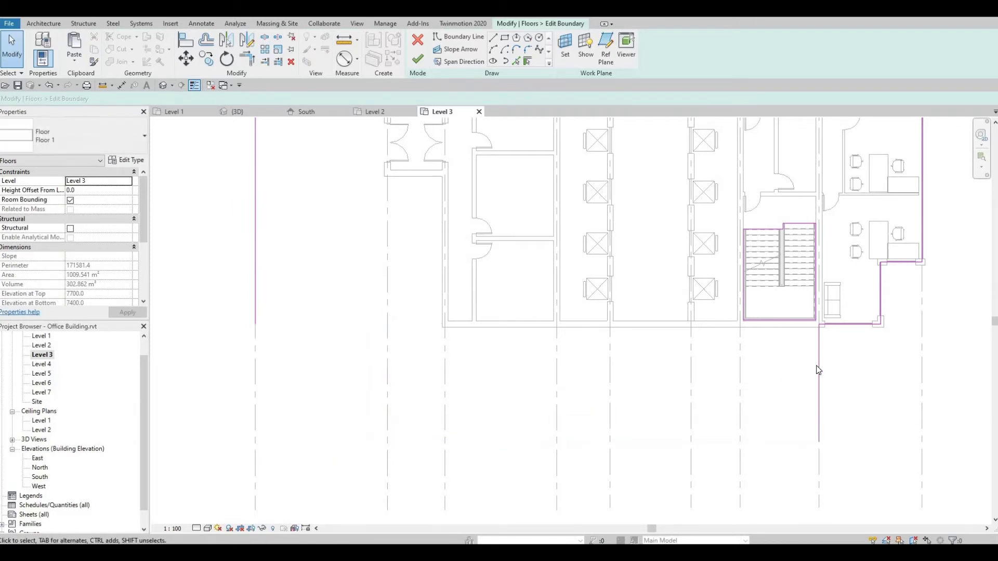
left_click(819, 370)
key("Delete")
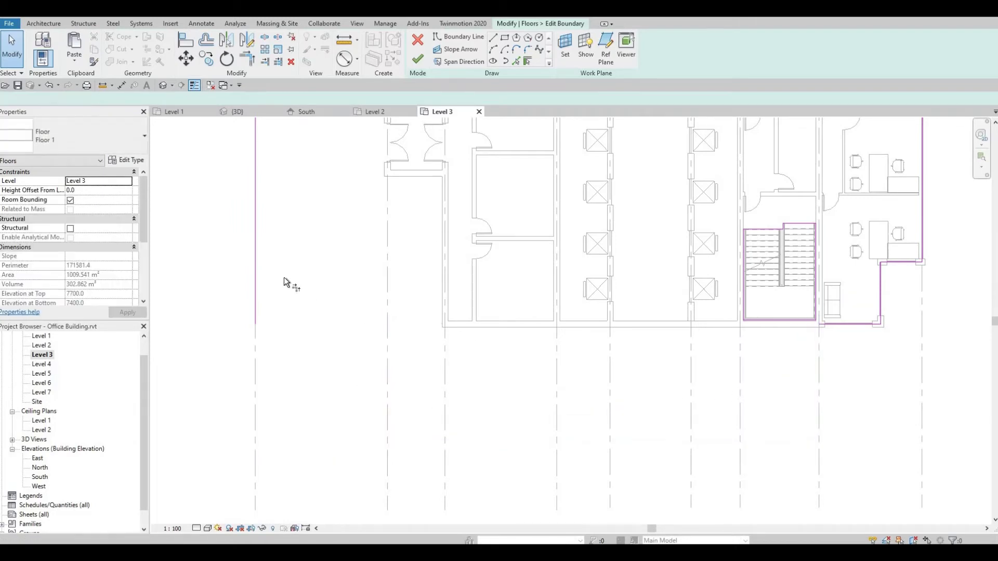
- Trim the west boundary line and the short south line to a corner, and finish the floor boundary without attaching walls
key("t")
key("r")
left_click(256, 263)
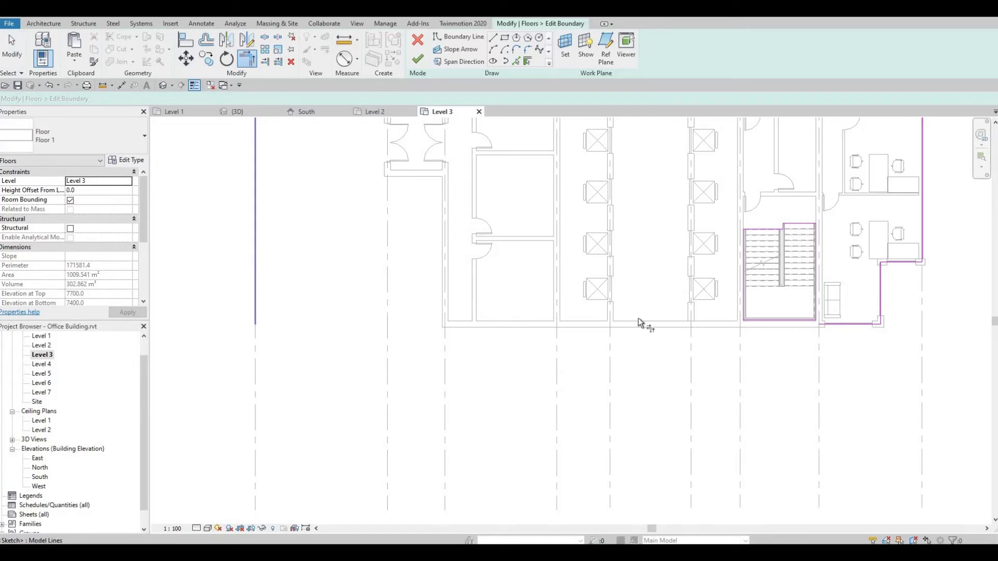
left_click(863, 323)
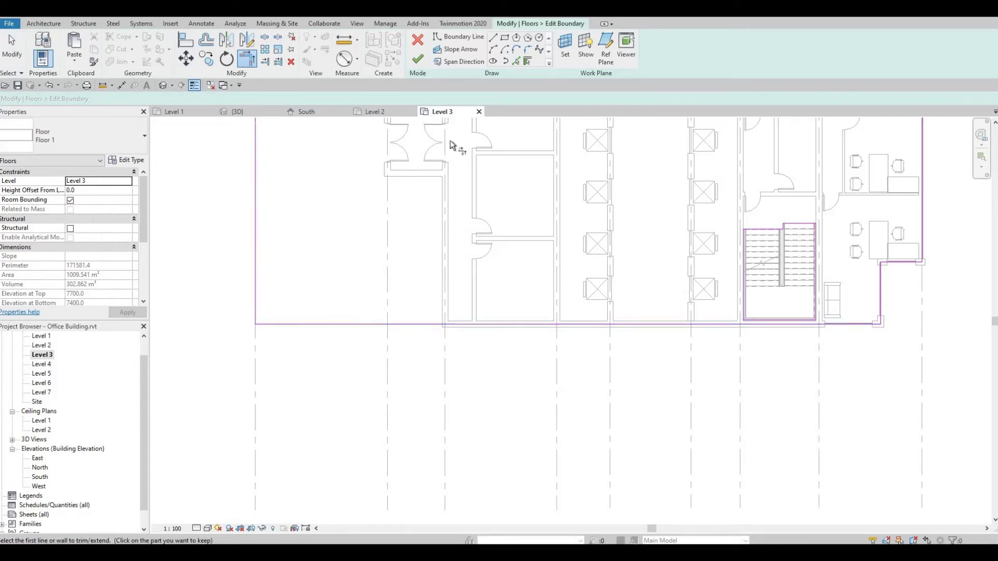
middle_click_drag(515, 367, 456, 430)
key("Escape")
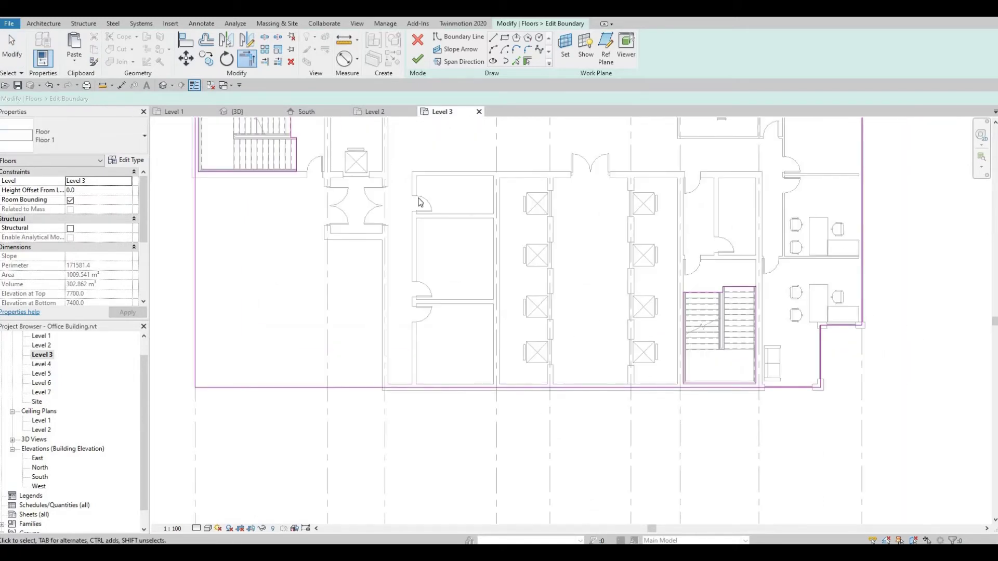
left_click(418, 60)
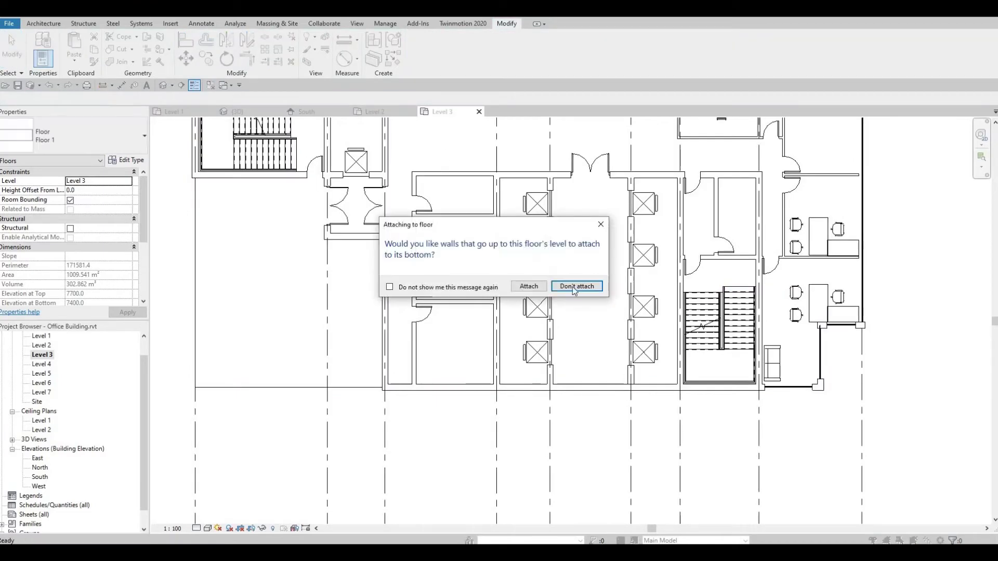
left_click(578, 289)
key("Escape")
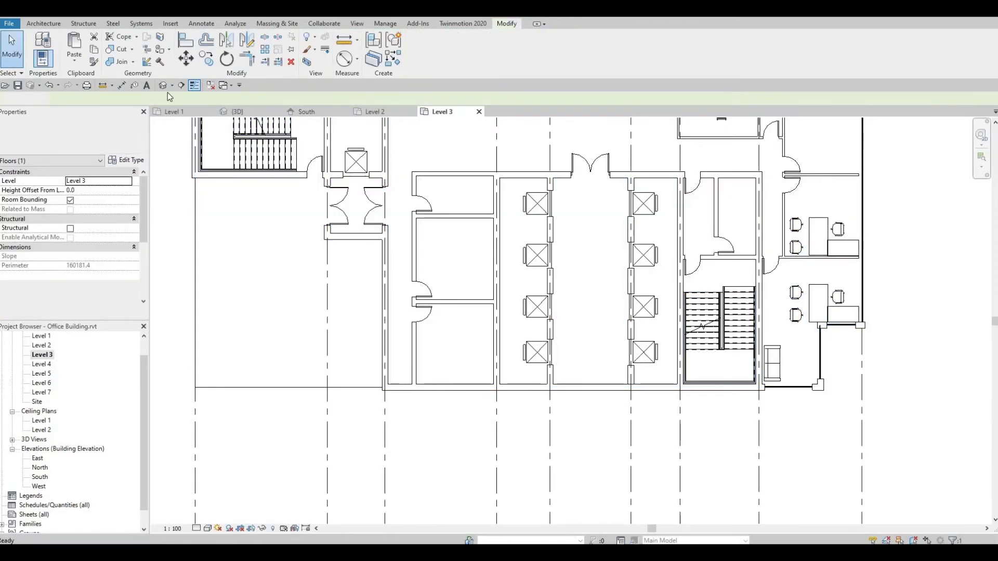
- Examine the Level 3 slab from the front in the 3D view, and select and deselect the Level 2 model group
middle_click_drag(435, 354, 428, 379, "shift")
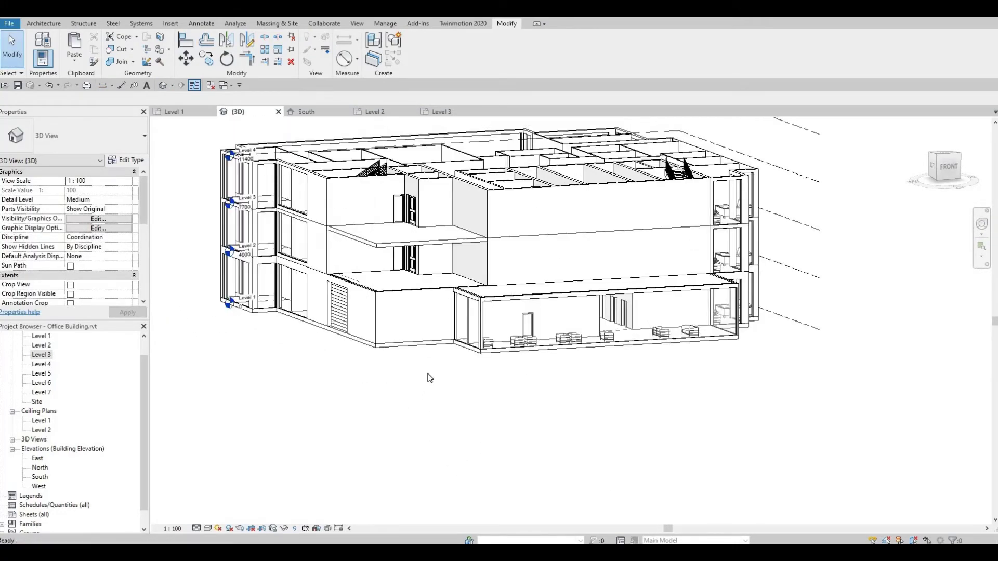
scroll(421, 382, "down", 2)
scroll(381, 268, "up", 2)
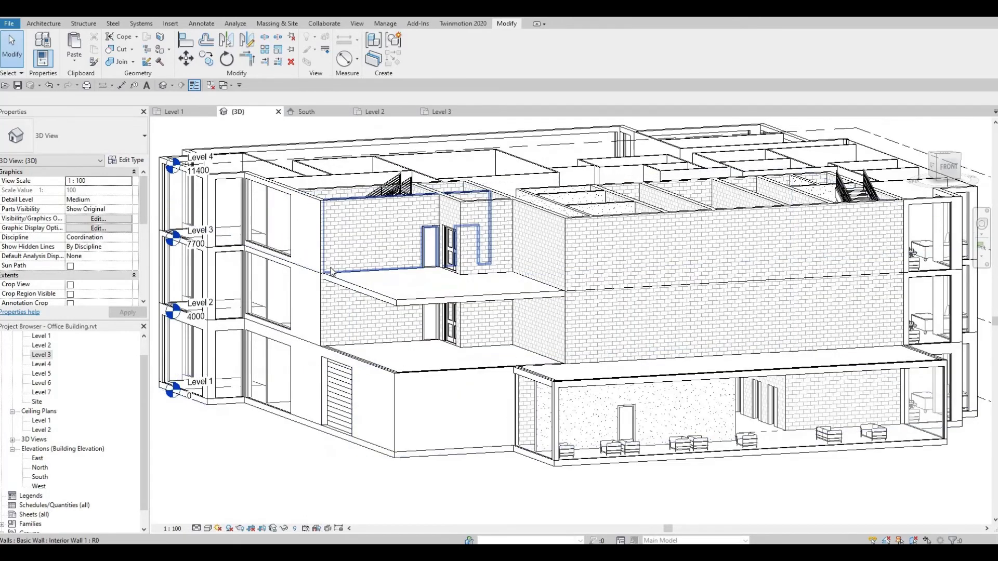
left_click(401, 308)
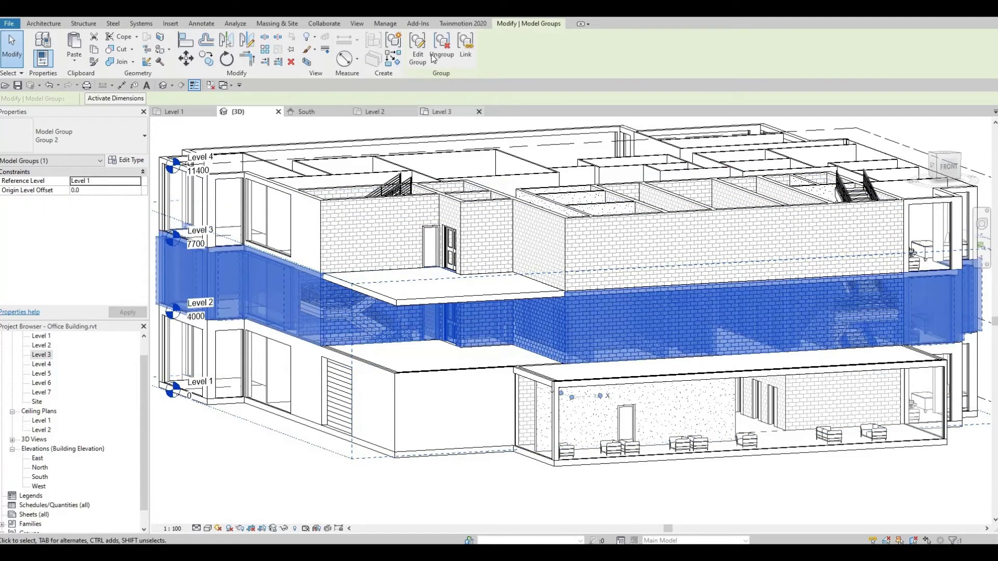
key("Escape")
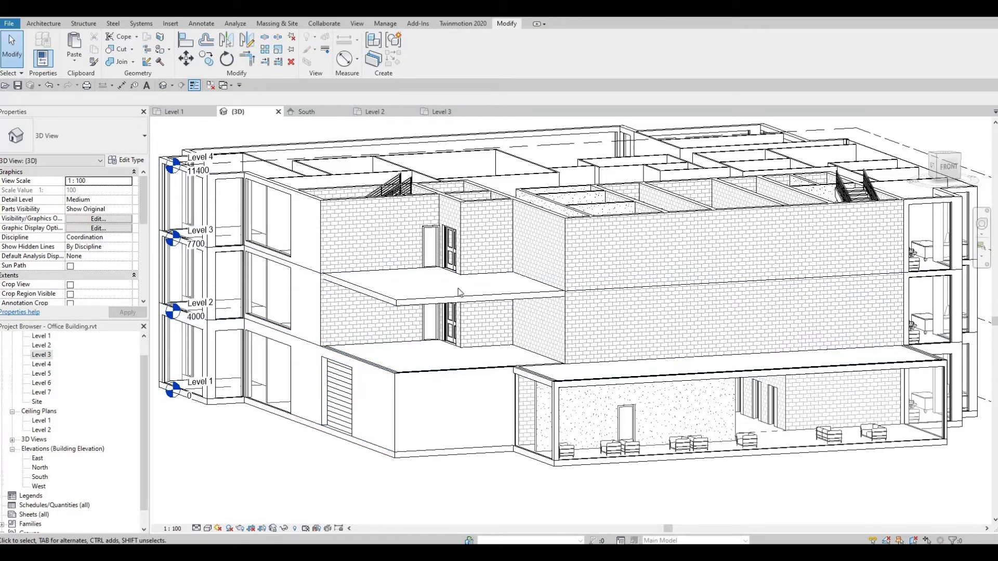
- Ungroup the model group that forms the storey between Level 2 and Level 3 in the 3D view
key("Tab")
left_click(372, 295)
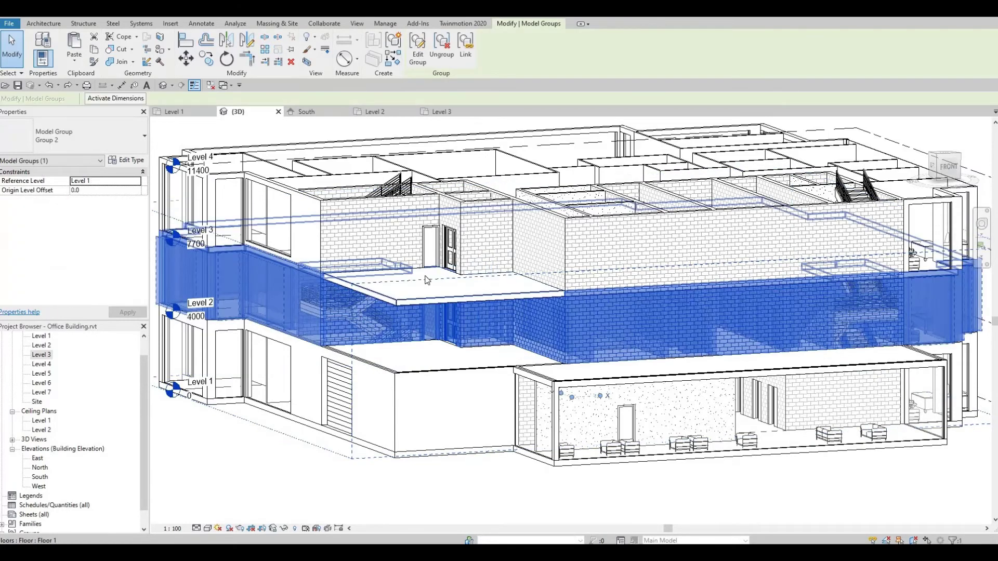
scroll(904, 307, "down", 3)
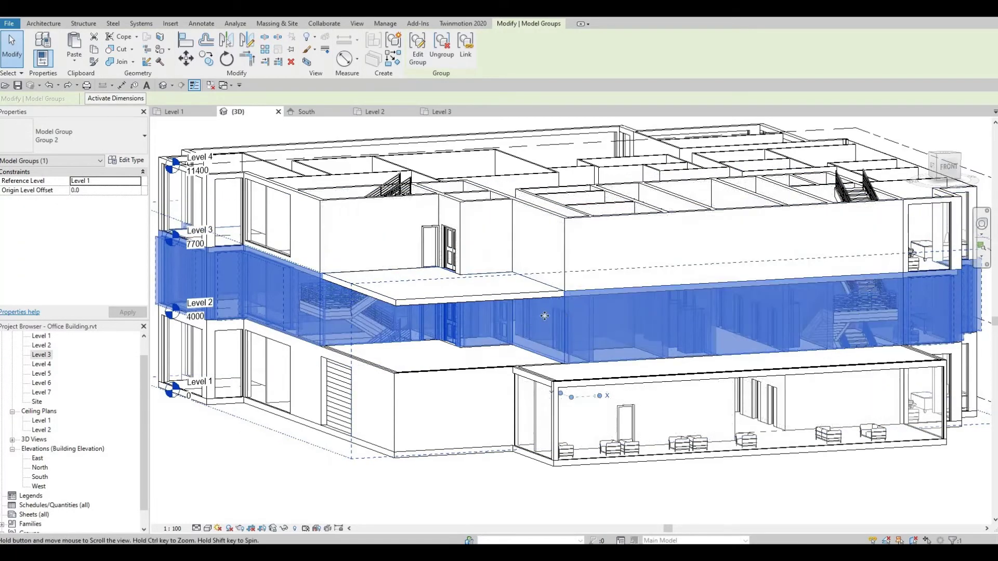
key("Escape")
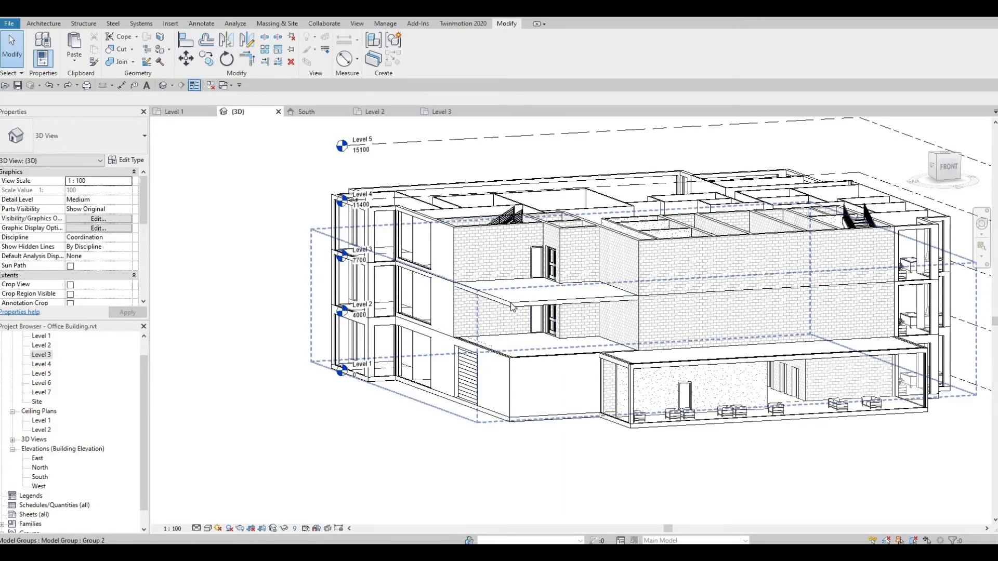
left_click(513, 307)
key("Escape")
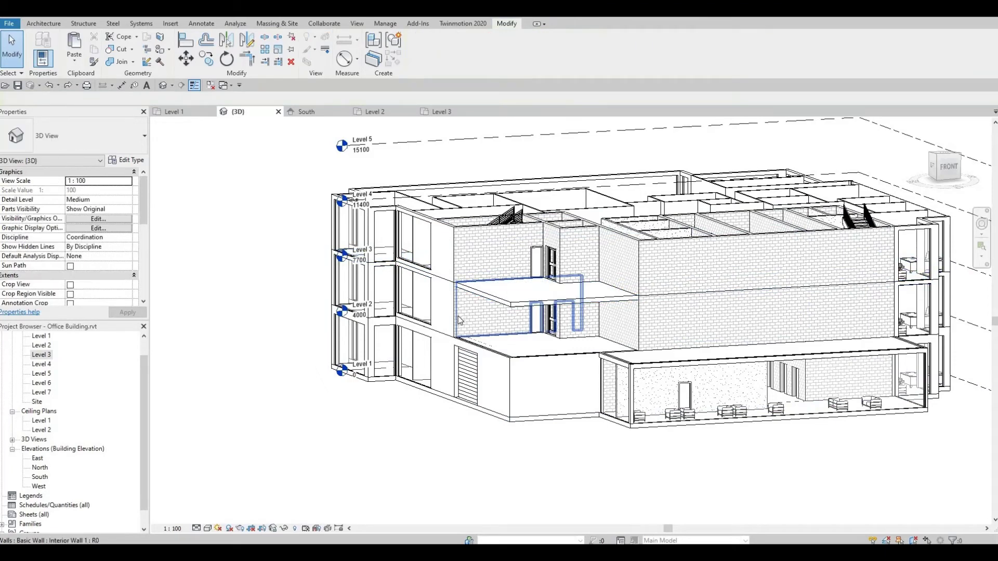
left_click(458, 320)
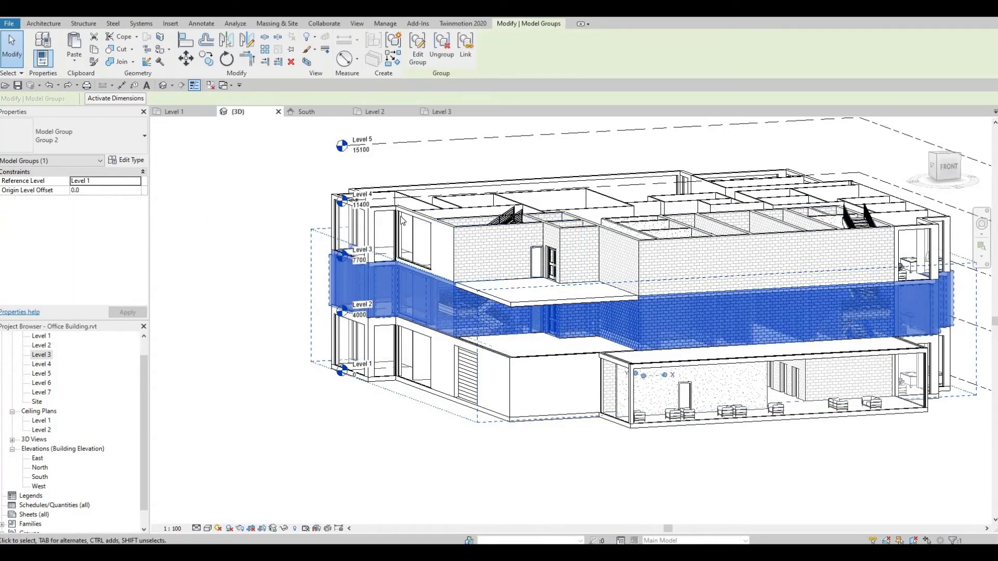
left_click(438, 59)
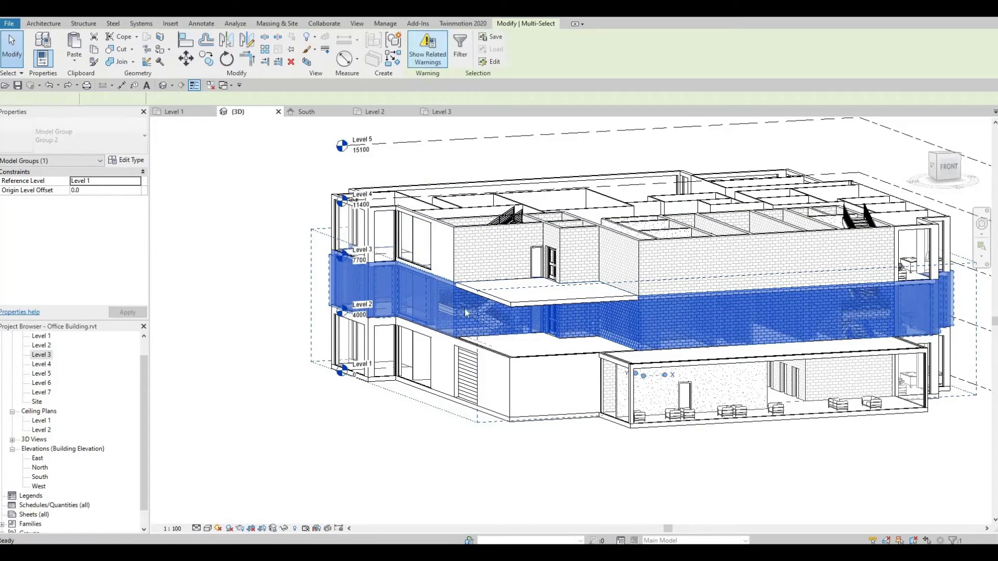
- Examine the projecting Level 3 floor slab and the surrounding walls from the front and left sides in the 3D view
middle_click_drag(460, 436, 294, 424)
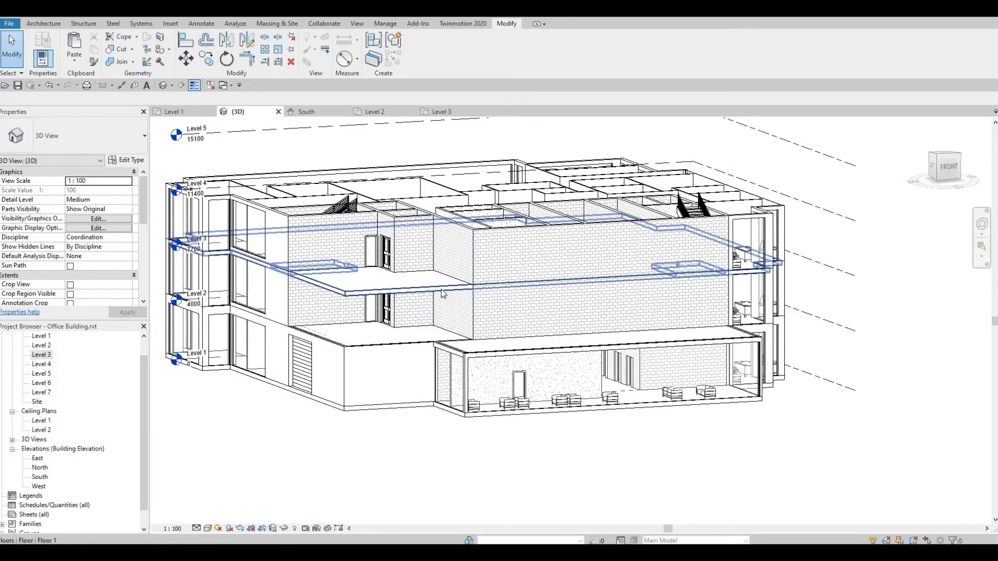
middle_click_drag(378, 341, 503, 297, "shift")
scroll(502, 297, "up", 3)
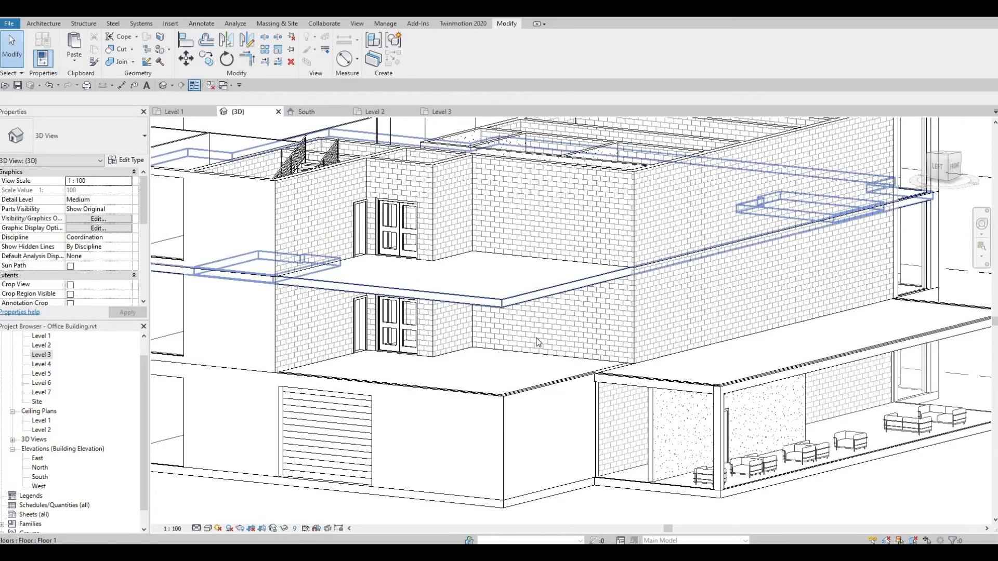
scroll(538, 342, "down", 3)
middle_click_drag(576, 406, 562, 276, "shift")
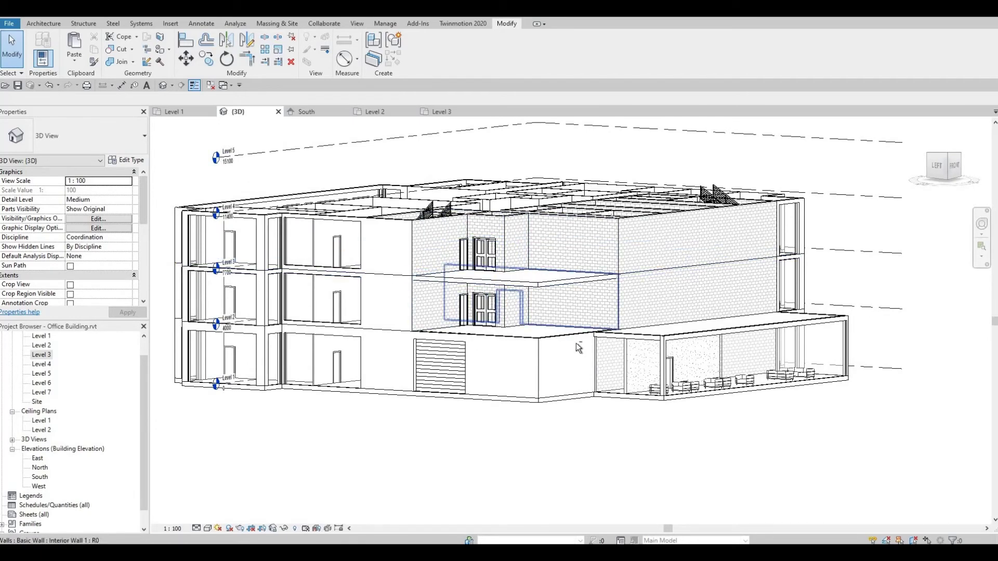
middle_click_drag(562, 368, 478, 348, "shift")
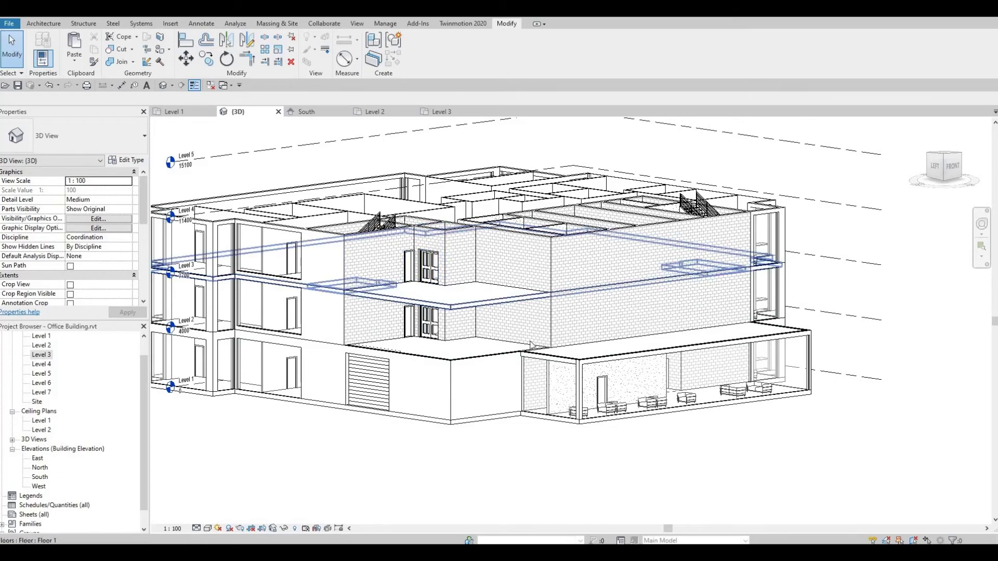
mouse_move(483, 332)
middle_mouse_down("shift")
mouse_move(495, 312)
mouse_move(546, 408)
mouse_move(616, 292)
middle_mouse_up("shift")
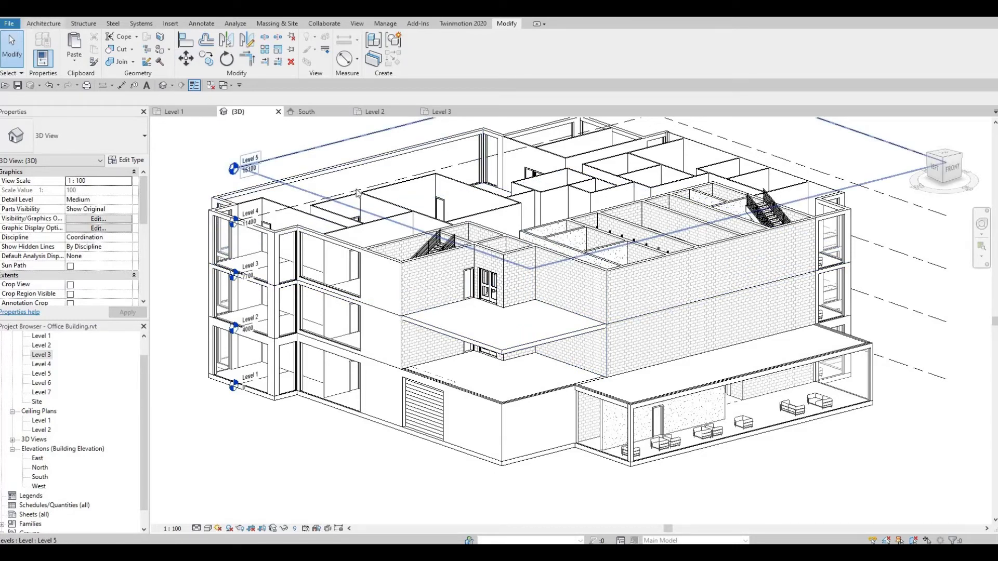
- Start a 900mm Pipe railing in the Level 3 floor plan and sketch an 8900 mm path line along the terrace's south edge
double_click(42, 354)
scroll(366, 299, "up", 2)
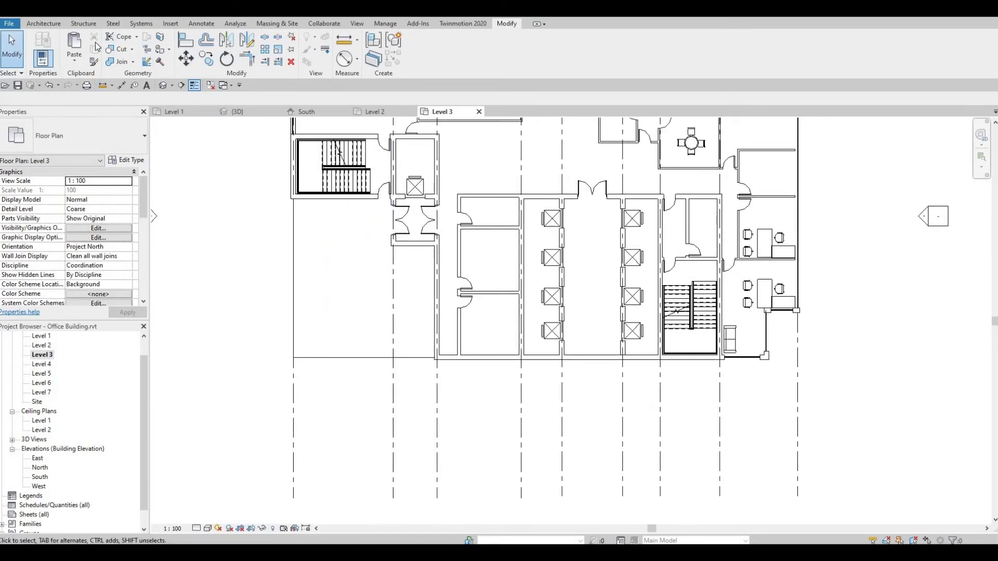
left_click(45, 23)
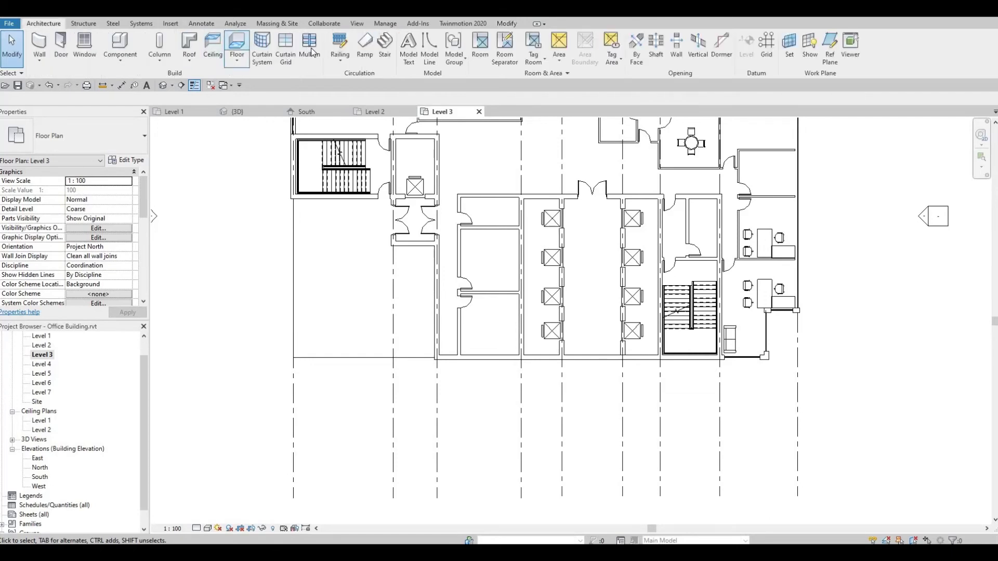
left_click(345, 47)
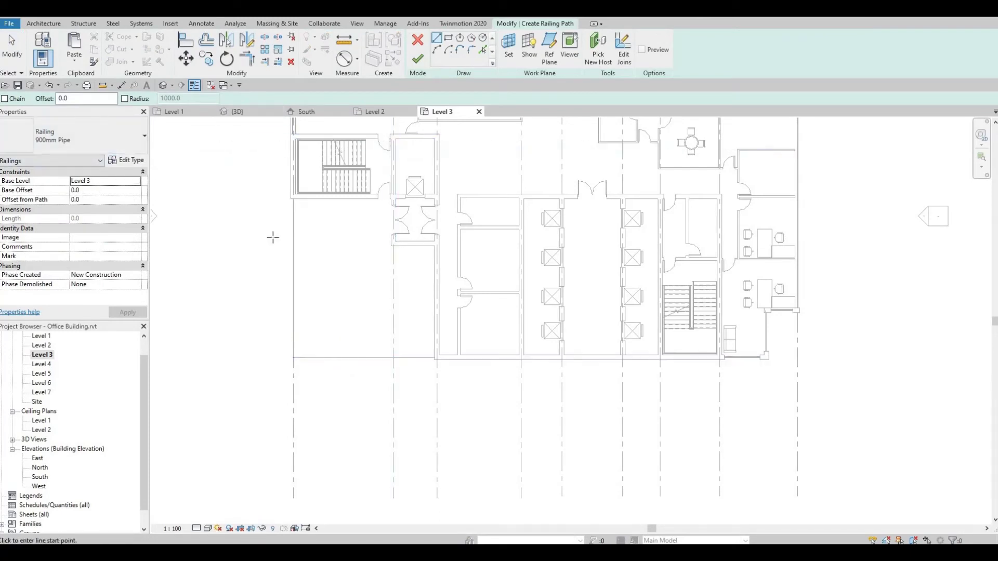
scroll(423, 335, "up", 5)
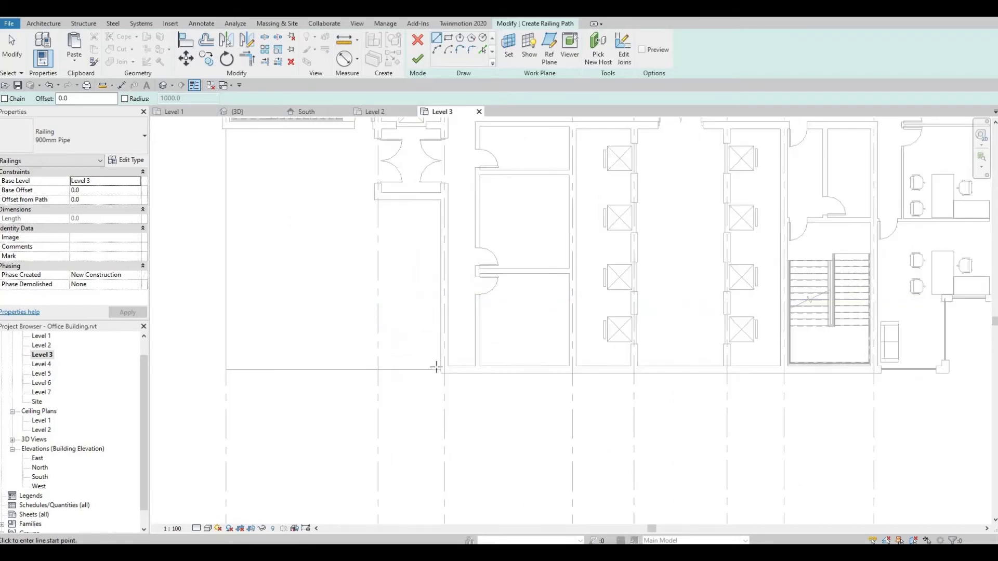
left_click(276, 375)
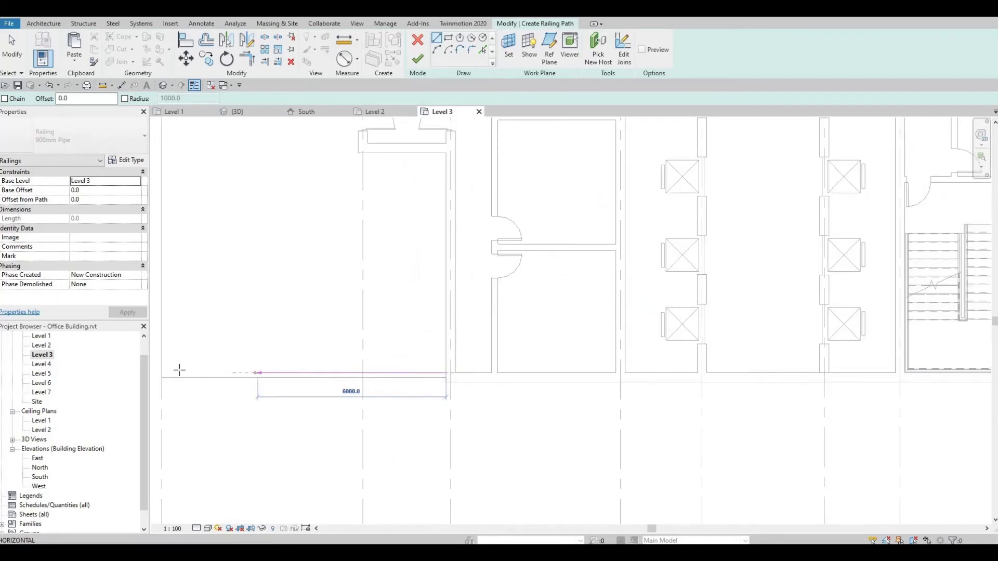
left_click(177, 296)
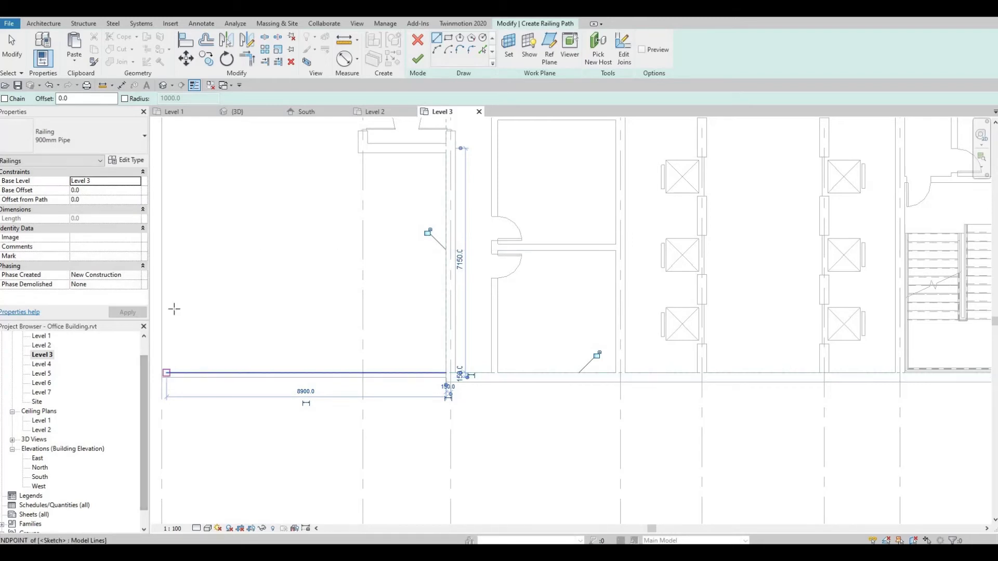
- Continue the railing path along the terrace's west edge up to the stairwell wall, and finish the railing
left_click(167, 372)
middle_click_drag(181, 263, 243, 479)
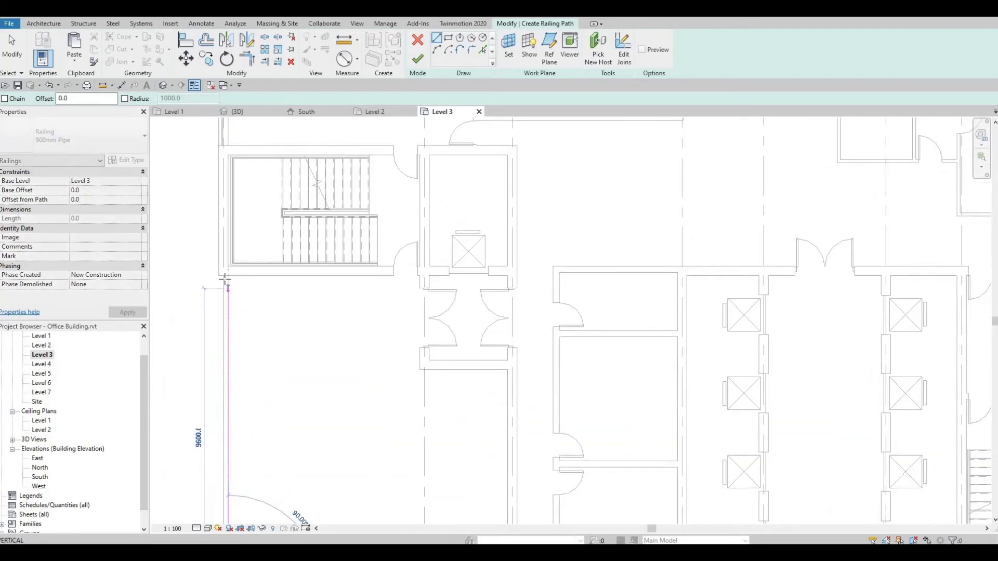
left_click(226, 276)
key("Escape")
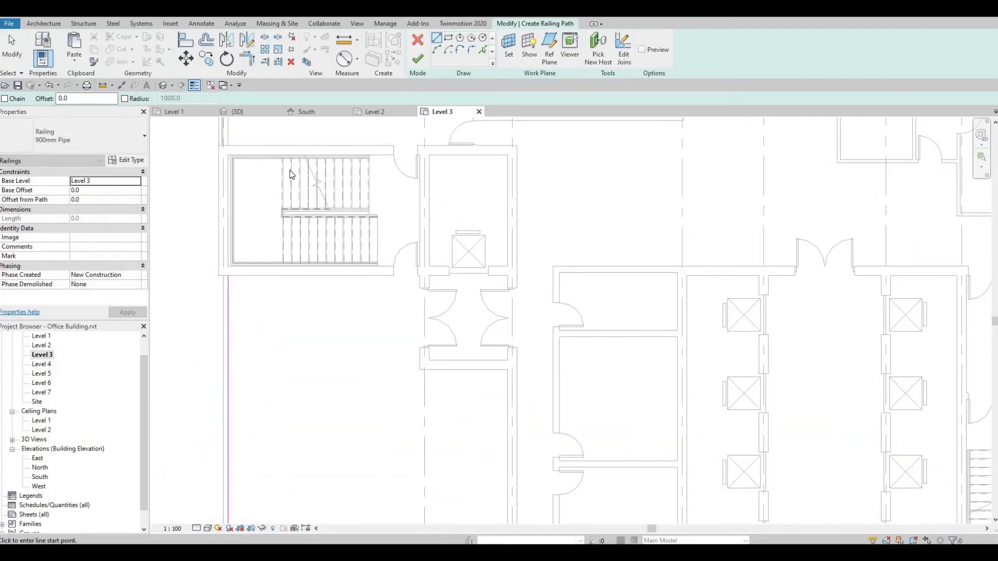
scroll(300, 455, "down", 2)
middle_click_drag(300, 455, 317, 244)
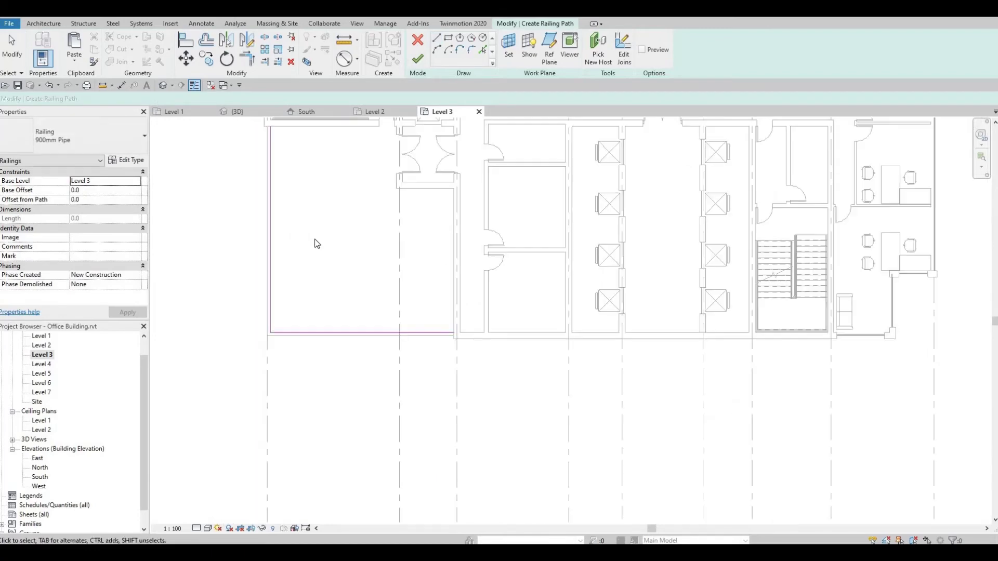
left_click(415, 62)
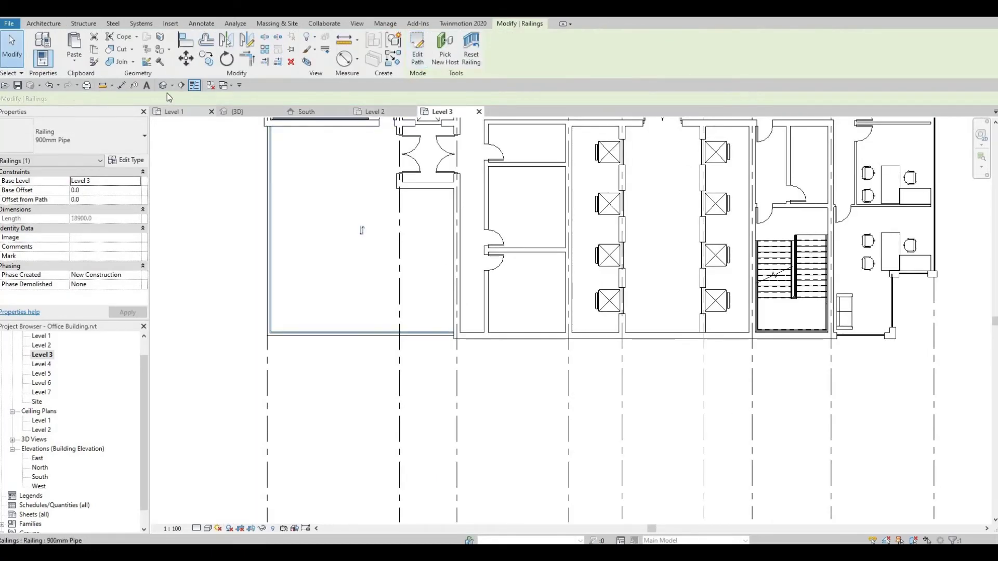
- Copy the Level 3 terrace railing in the 3D view and paste it aligned to Level 2
middle_click_drag(497, 388, 422, 270)
scroll(421, 271, "up", 3)
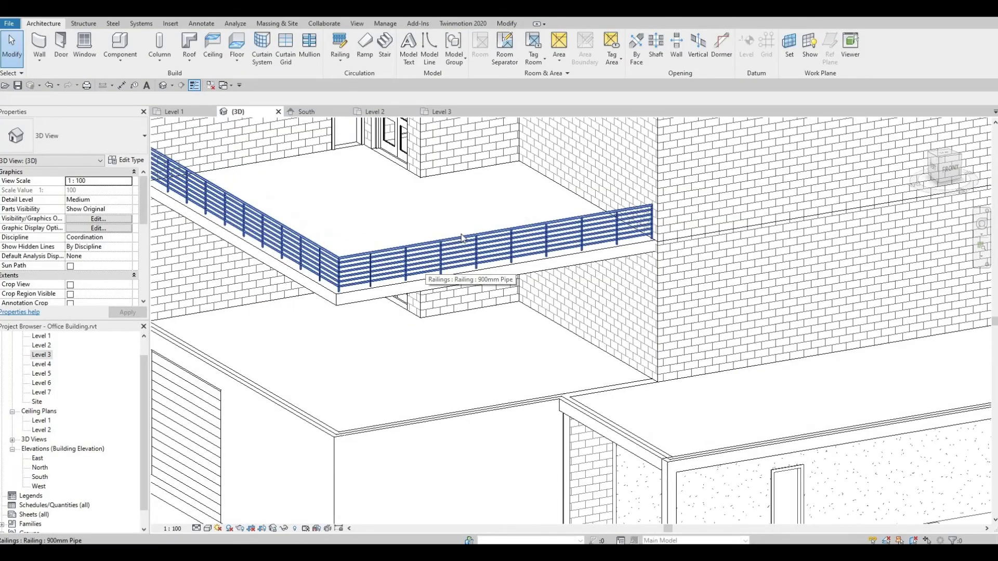
scroll(459, 231, "down", 1)
middle_click_drag(459, 232, 479, 209)
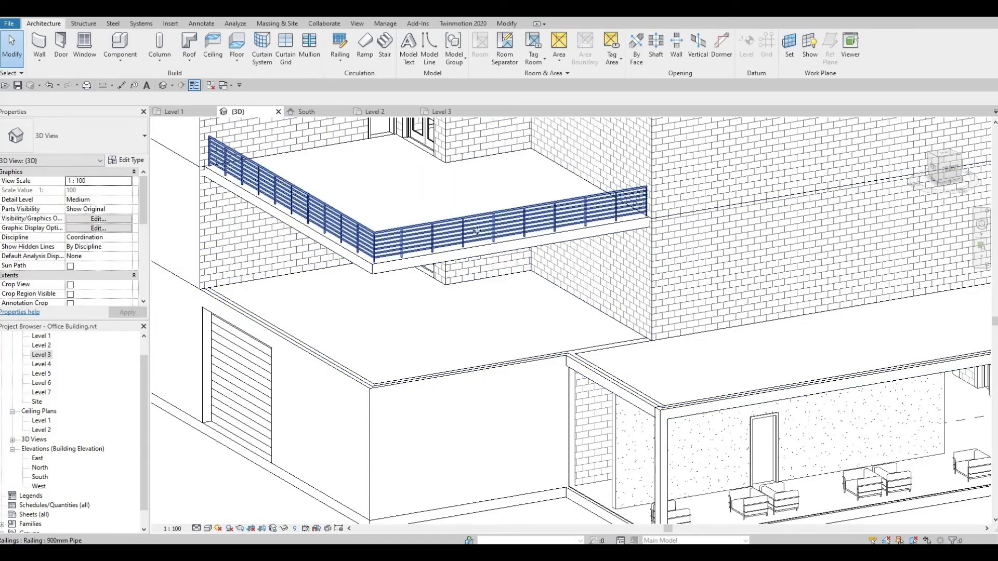
left_click(299, 219)
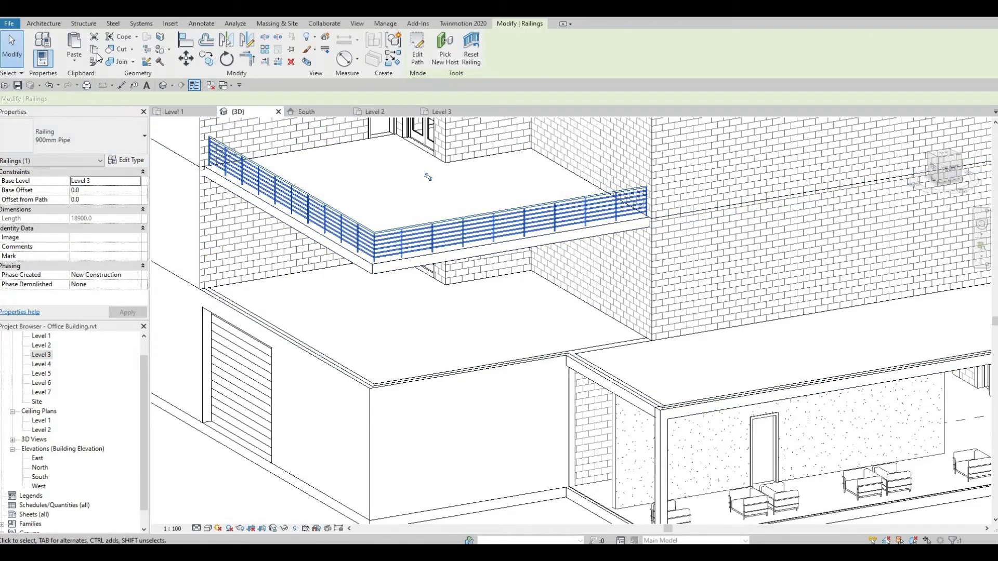
left_click(67, 64)
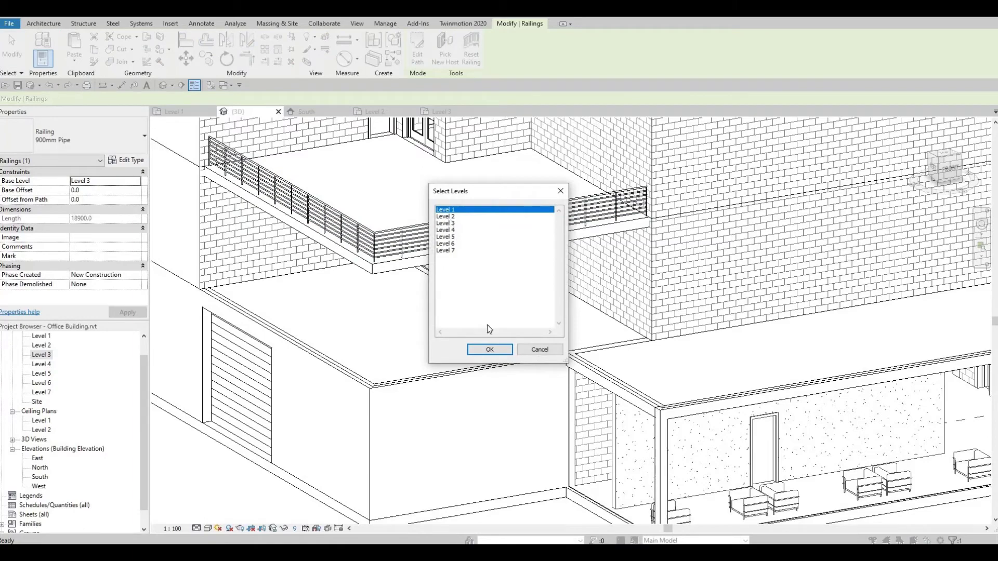
key("Down")
key("Return")
key("Escape")
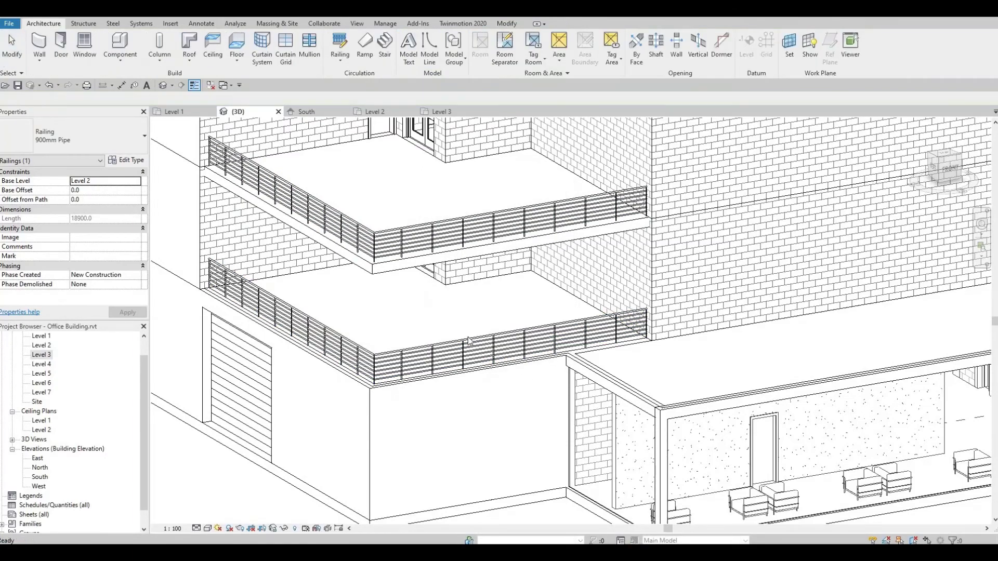
- Check both terrace railings in the 3D view and return to the Level 3 floor plan
scroll(582, 350, "down", 5)
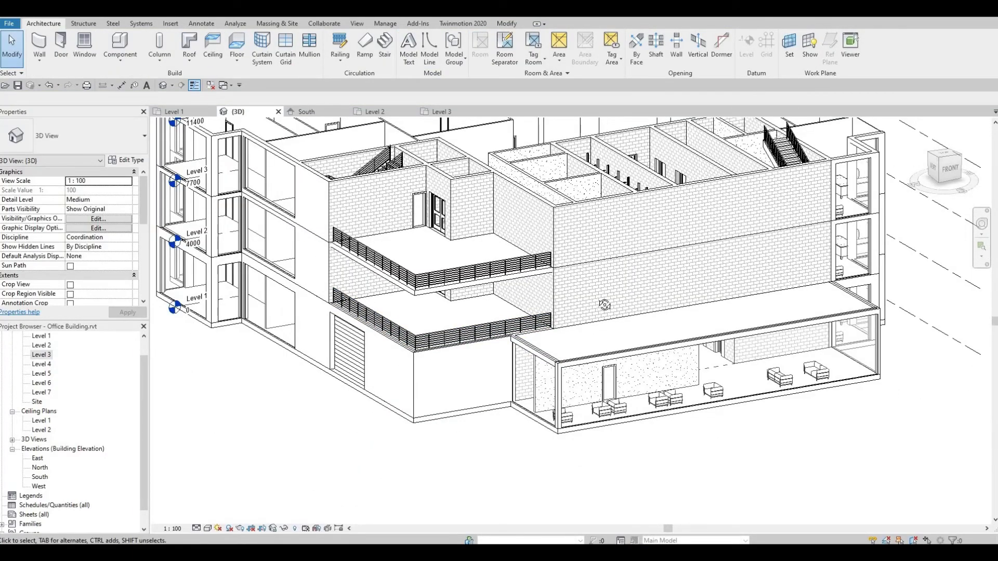
middle_click_drag(604, 306, 502, 358, "shift")
scroll(501, 358, "down", 1)
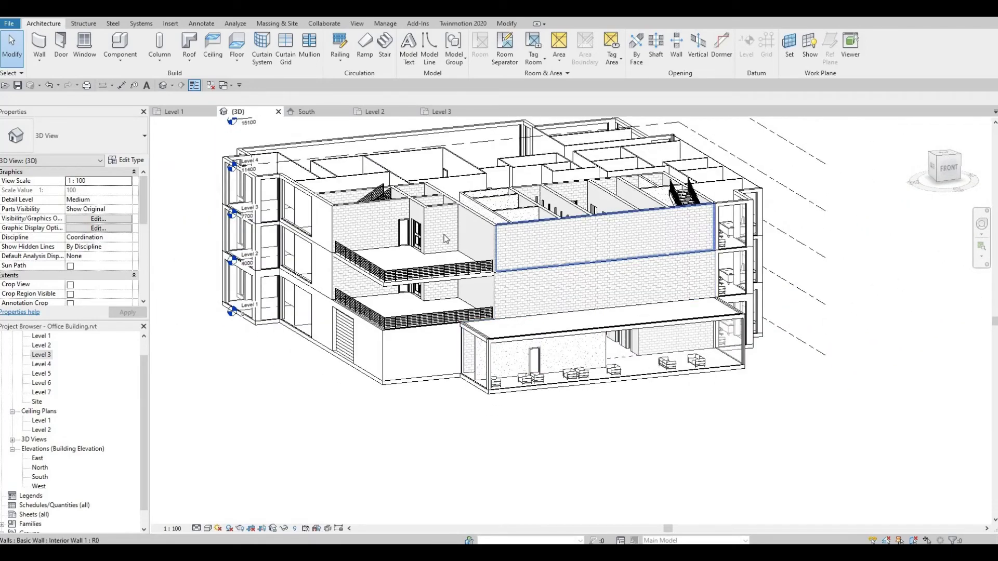
double_click(40, 355)
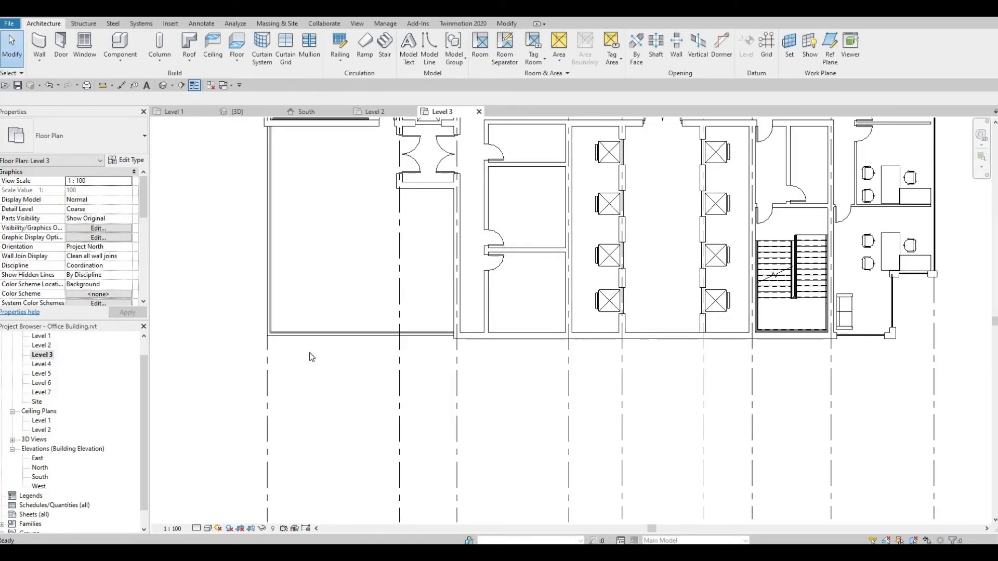
scroll(312, 357, "down", 5)
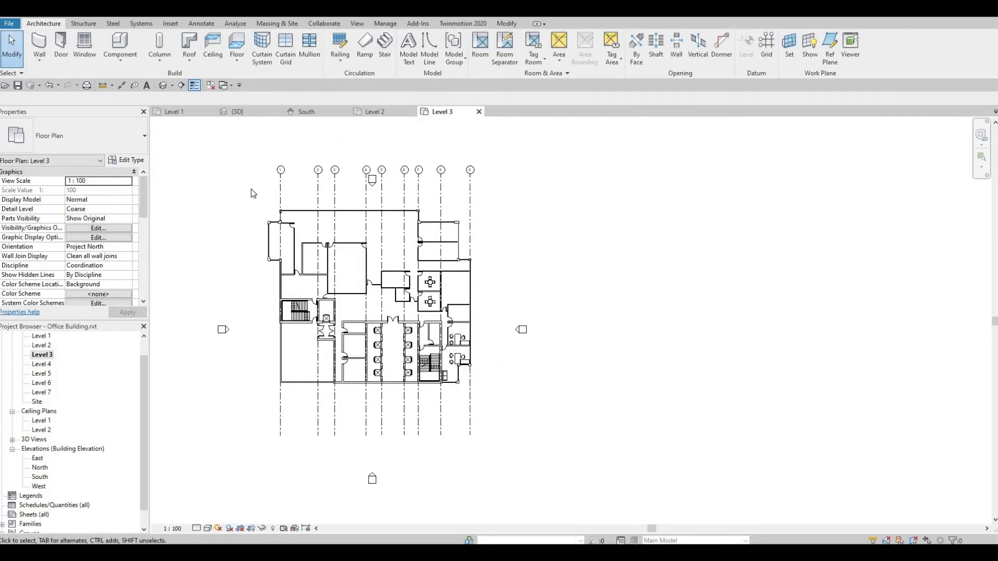
- Try to group all the building elements in the Level 3 plan into a model group with the suggested name
left_click_drag(248, 195, 492, 397)
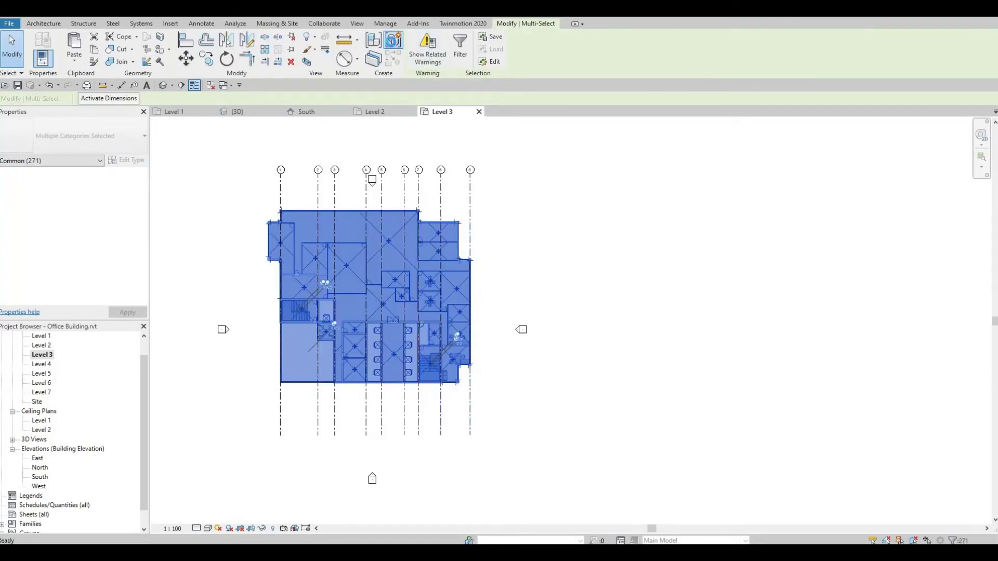
key("g")
key("p")
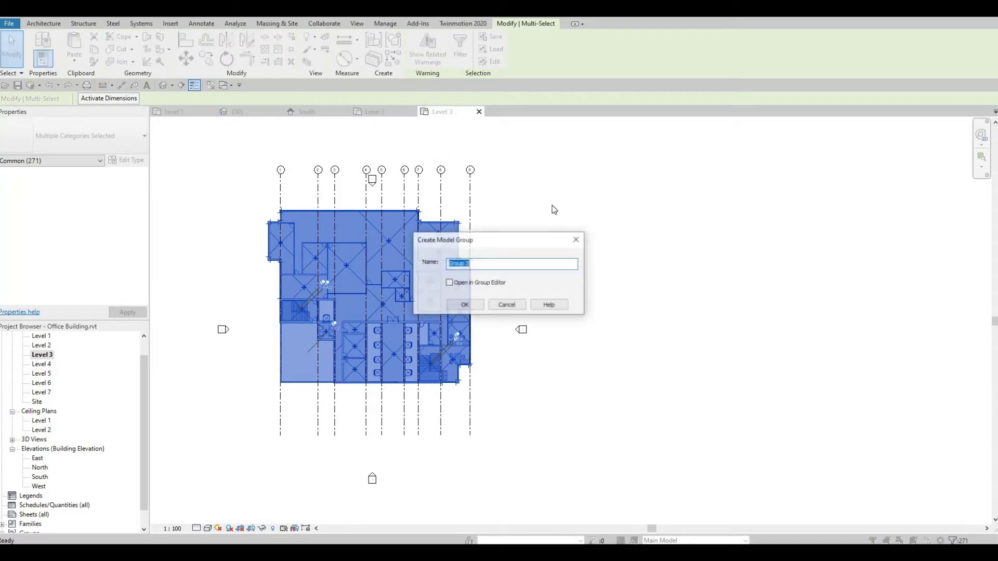
key("Return")
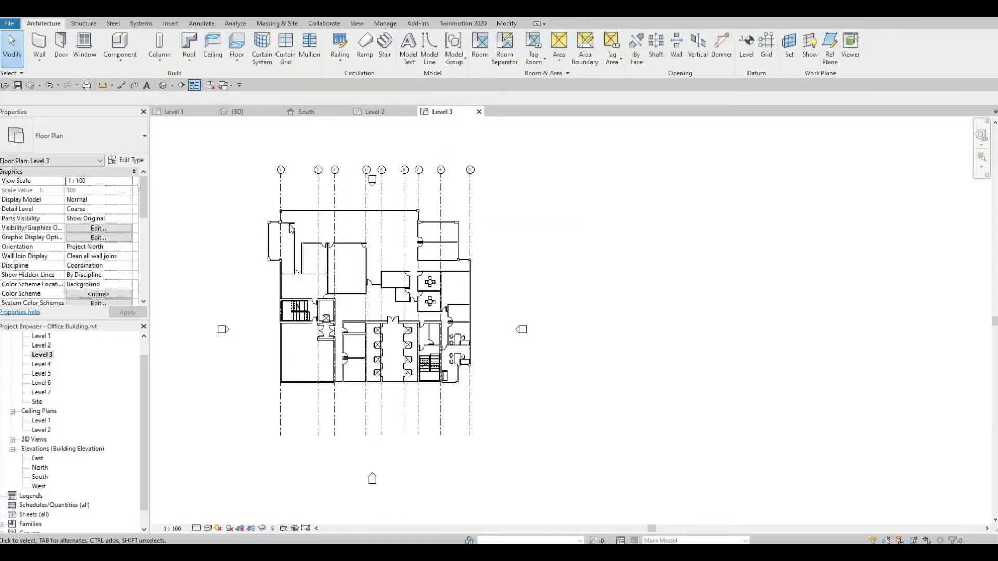
- Copy all the Level 3 building elements and paste them aligned to Levels 4, 5 and 6
mouse_move(479, 409)
left_mouse_down()
mouse_move(491, 395)
mouse_move(493, 404)
left_mouse_up()
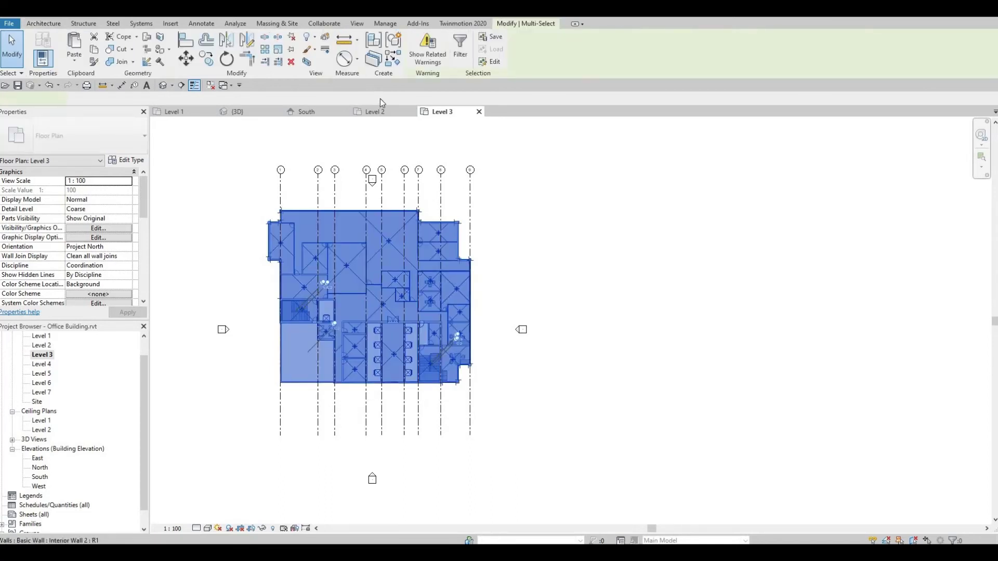
left_click(95, 51)
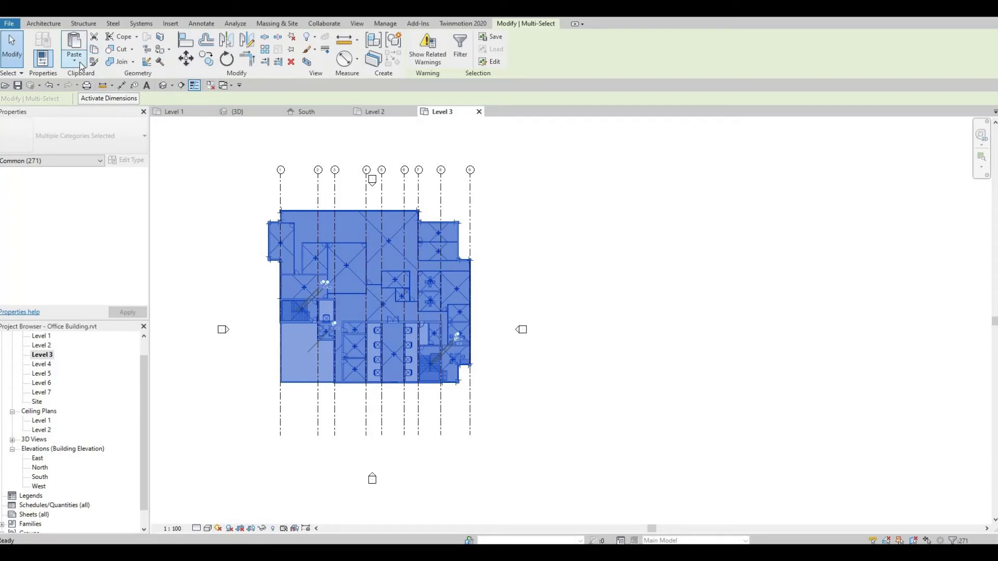
left_click(79, 63)
left_click(104, 103)
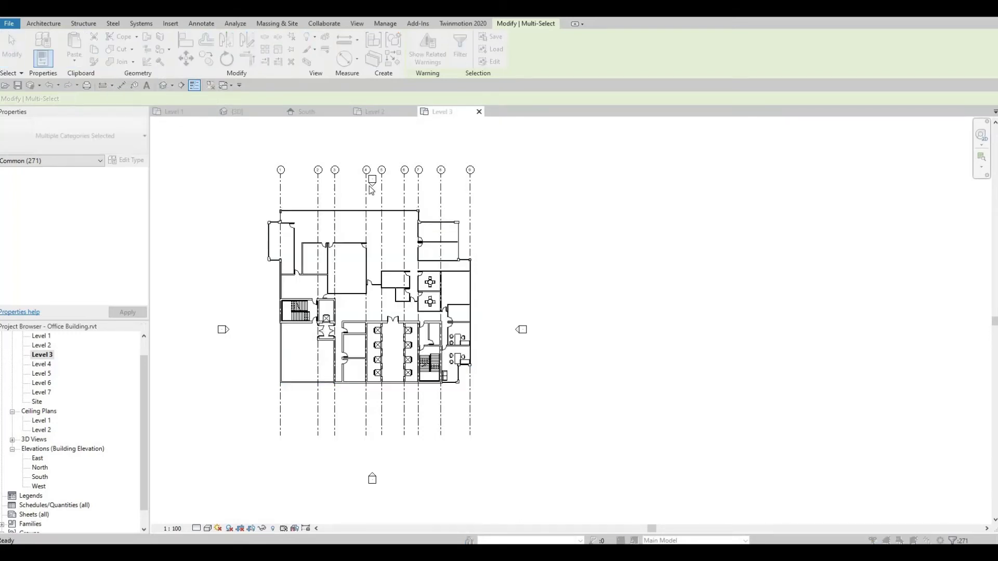
left_click(441, 210)
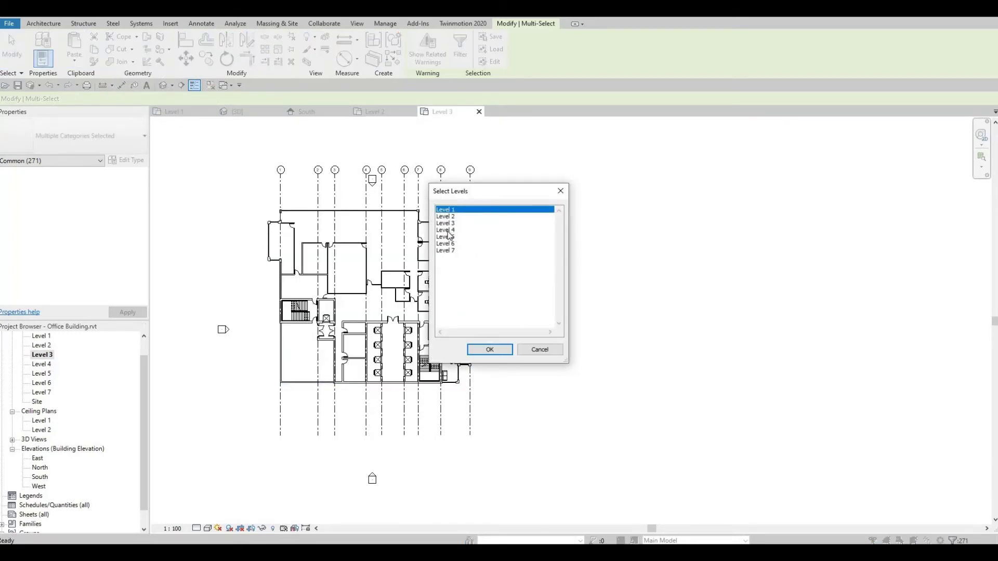
left_click(448, 230)
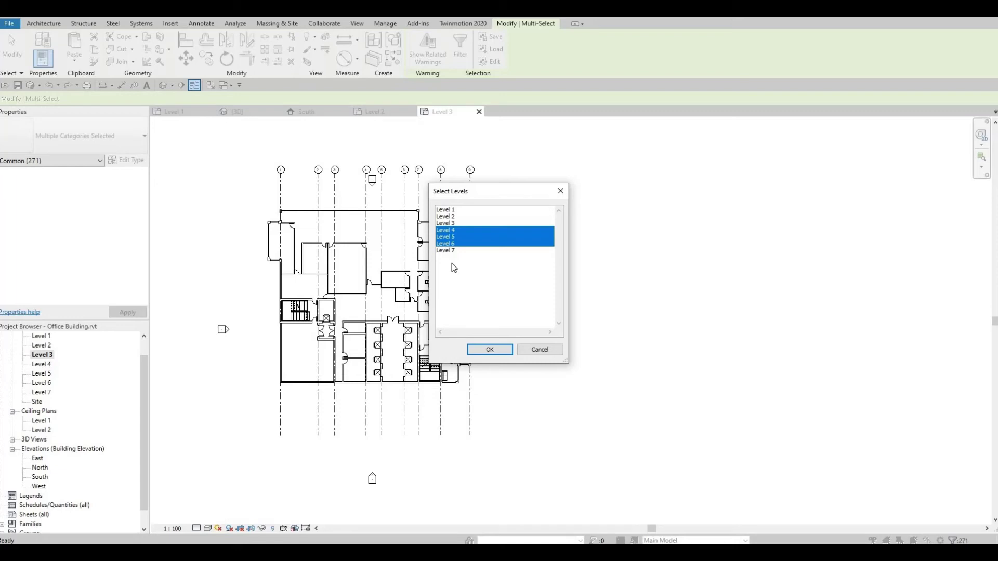
left_click(490, 350)
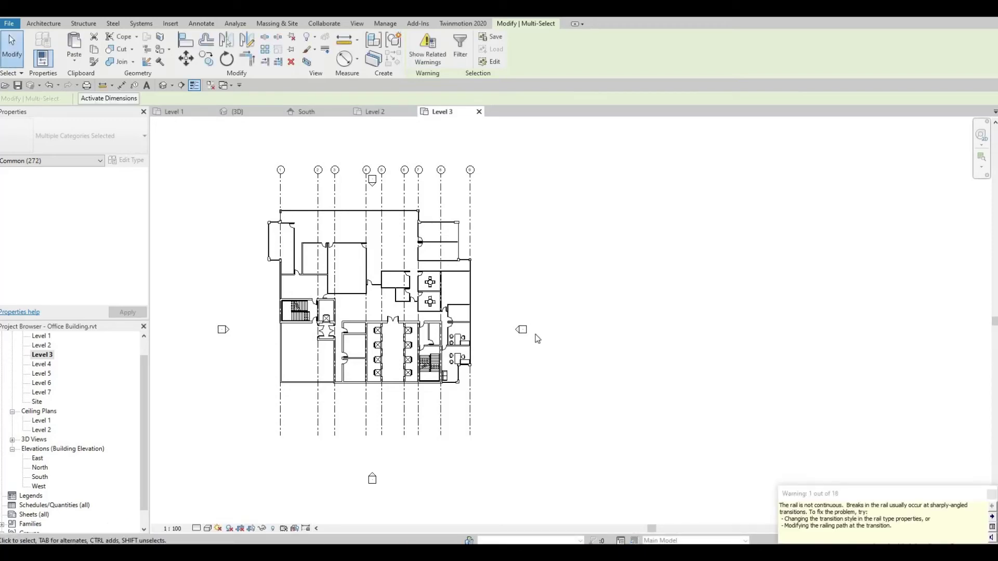
left_click(633, 282)
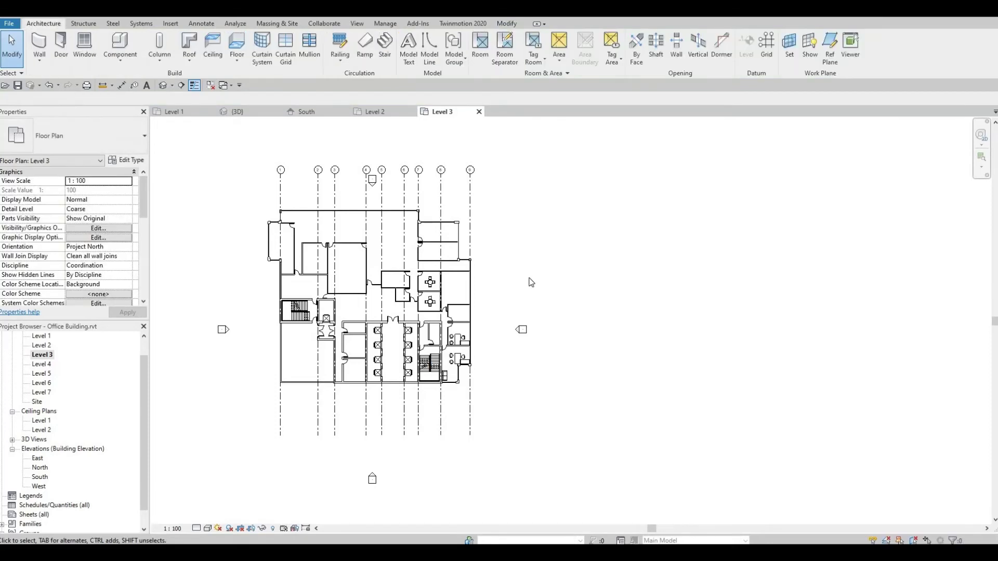
- Open the 3D view and examine the stacked storeys and terrace railings from all sides of the building
left_click(41, 337)
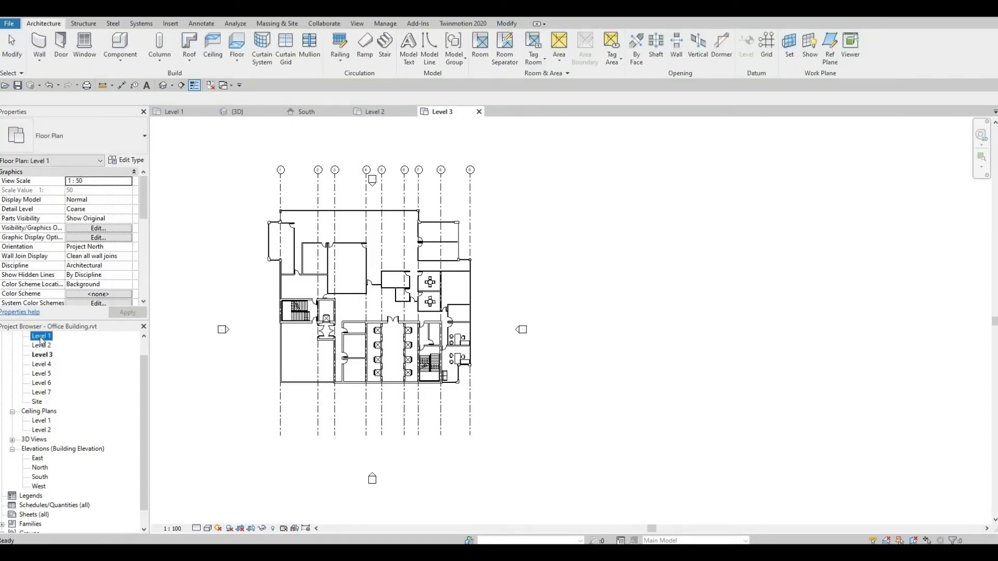
left_click(244, 111)
scroll(323, 333, "down", 5)
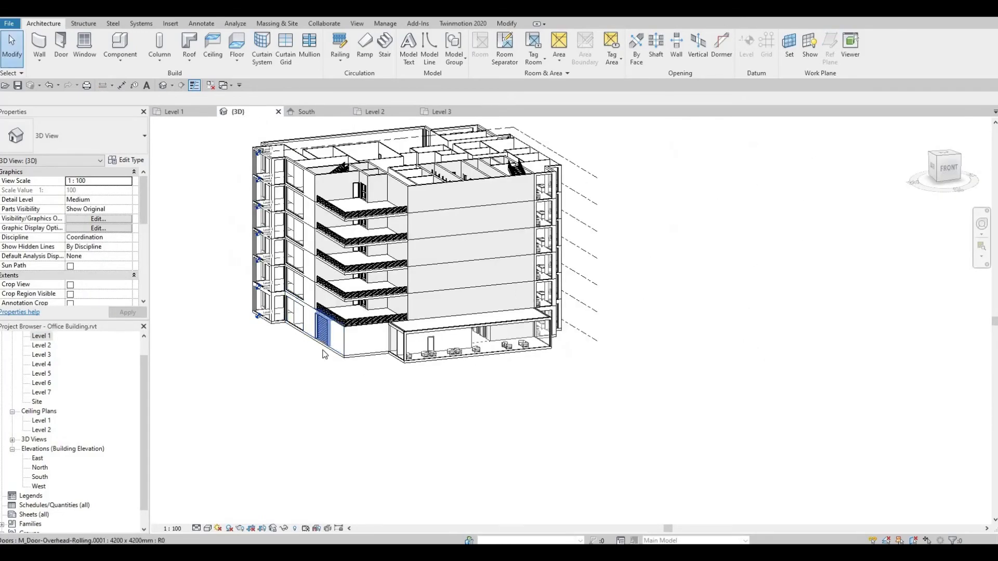
middle_click_drag(386, 352, 468, 229, "shift")
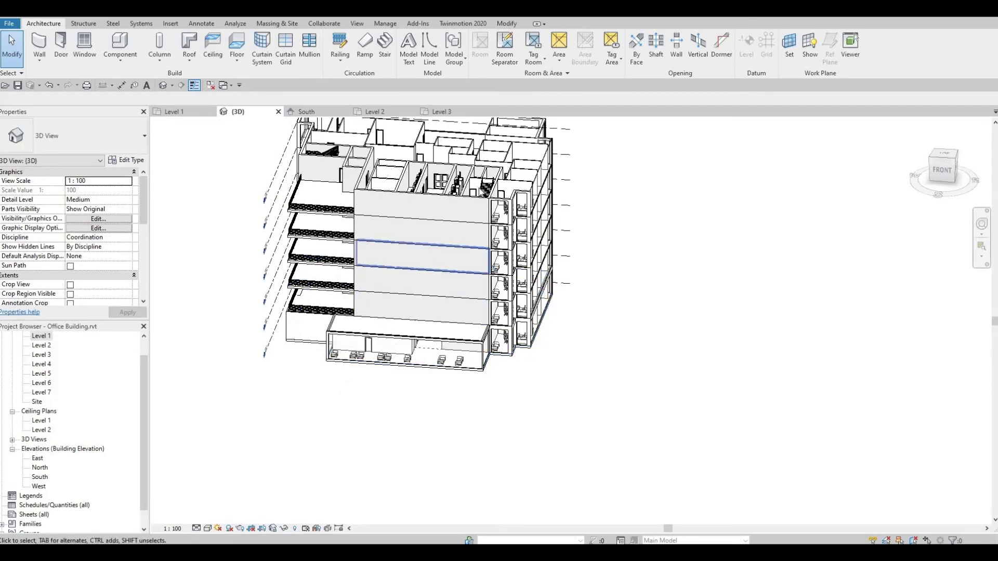
scroll(477, 205, "up", 3)
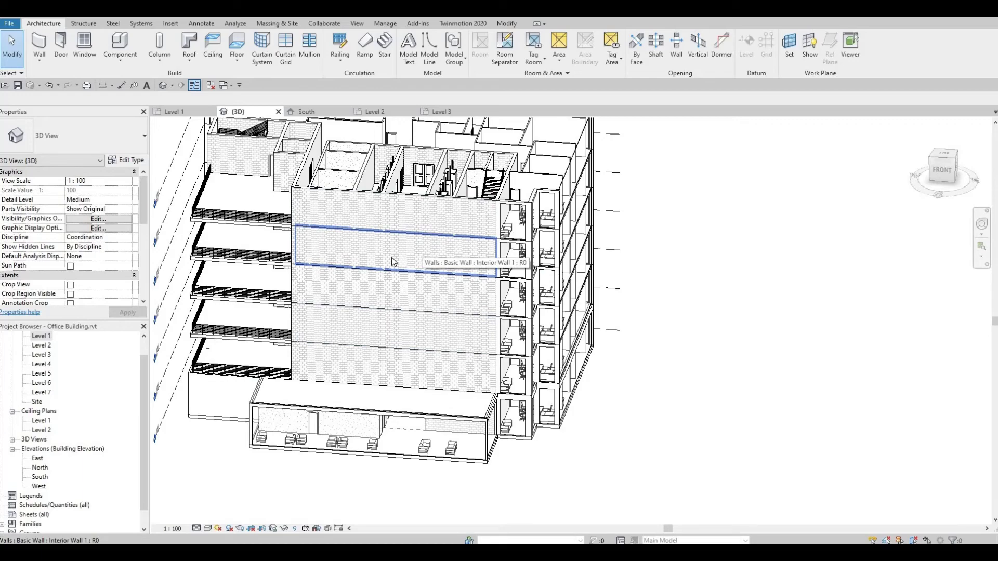
middle_click_drag(490, 314, 517, 316, "shift")
middle_click_drag(562, 289, 593, 278, "shift")
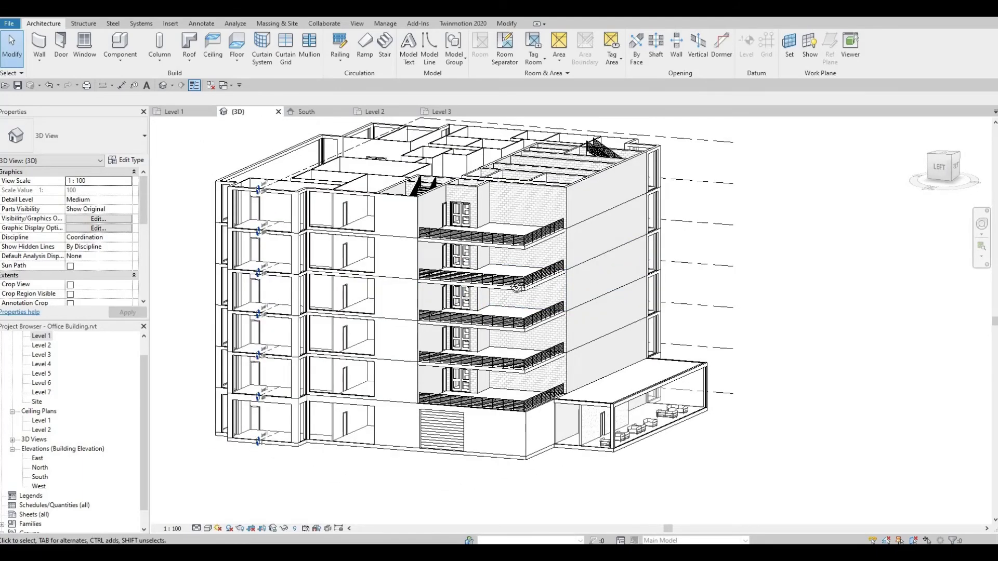
middle_click_drag(516, 287, 387, 361, "shift")
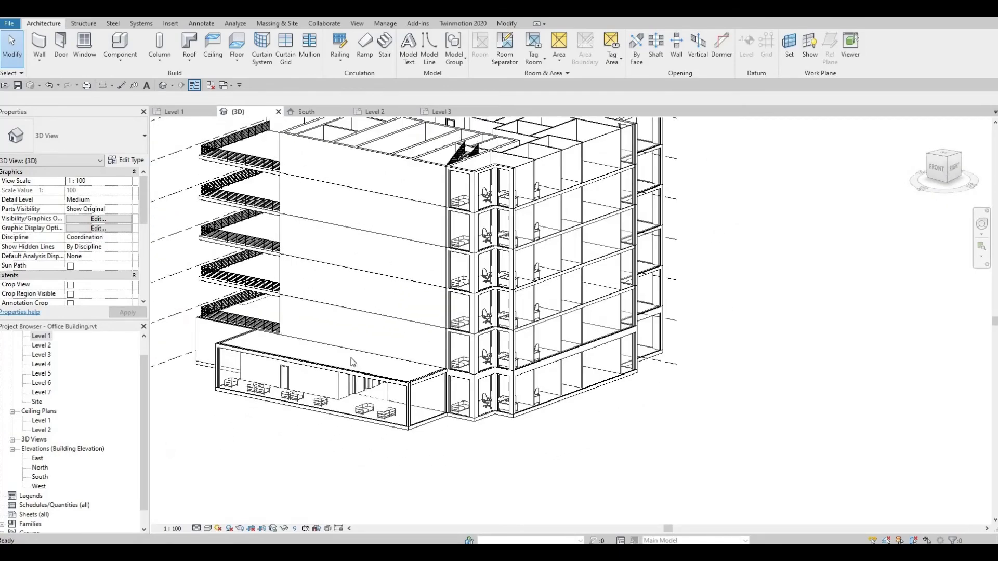
middle_click_drag(268, 349, 589, 230, "shift")
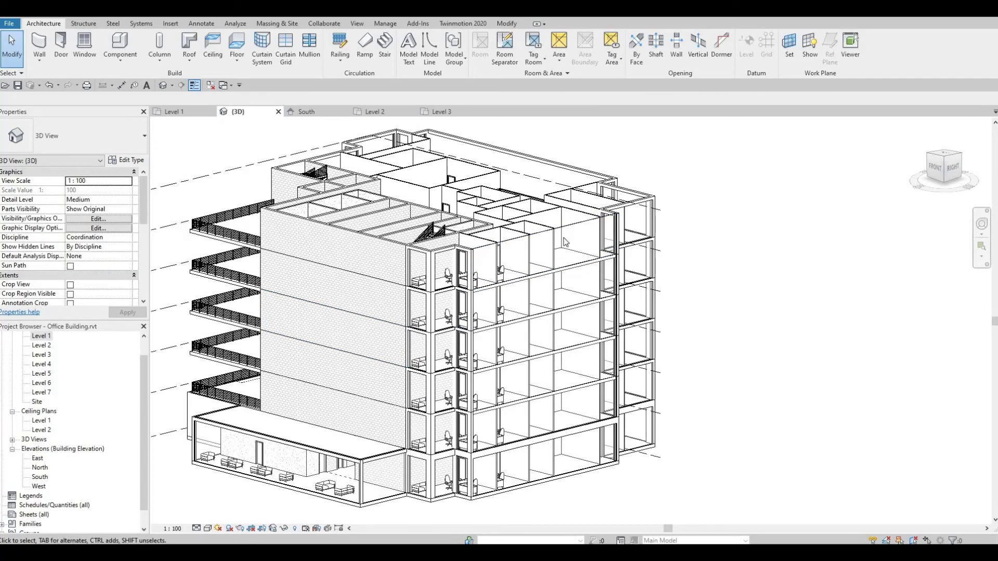
middle_click_drag(589, 450, 588, 429)
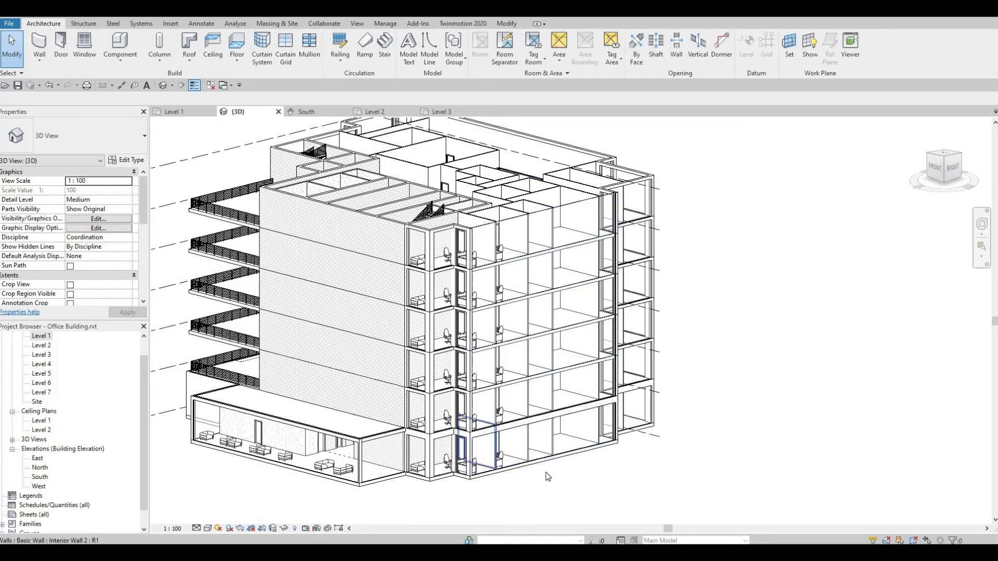
middle_click_drag(616, 405, 411, 446, "shift")
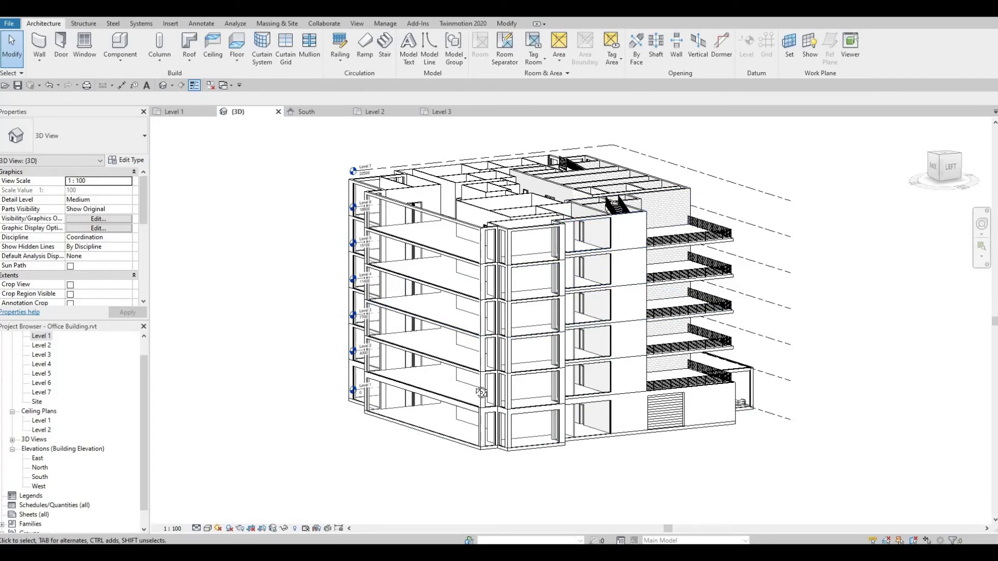
mouse_move(636, 377)
middle_mouse_down("shift")
mouse_move(749, 292)
mouse_move(615, 310)
mouse_move(651, 292)
mouse_move(629, 270)
mouse_move(633, 287)
mouse_move(668, 281)
mouse_move(654, 284)
middle_mouse_up("shift")
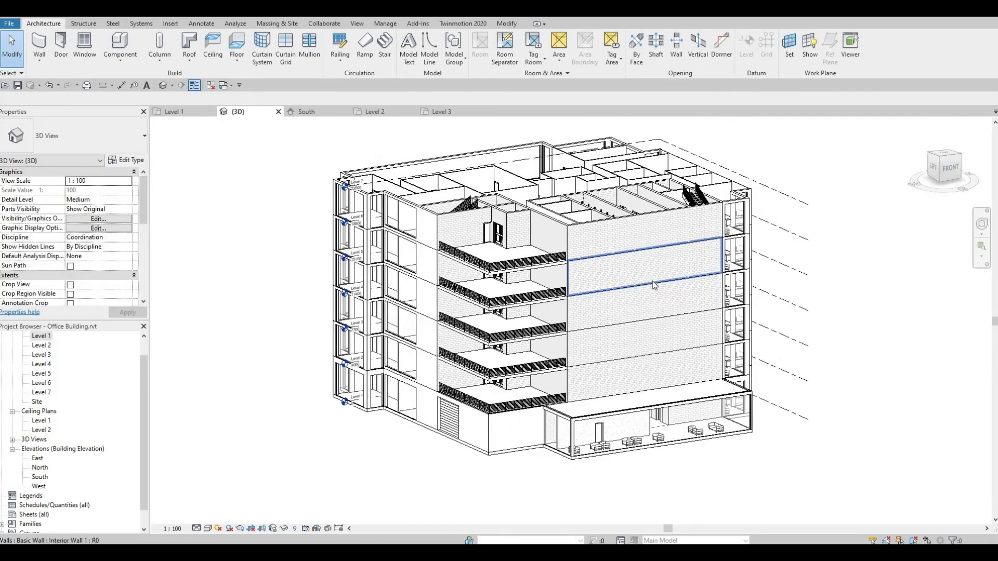
- Examine the top storey's rooms, restrooms and stairs from above, along with the blank front wall beside the terraces
scroll(654, 286, "up", 3)
scroll(650, 285, "down", 2)
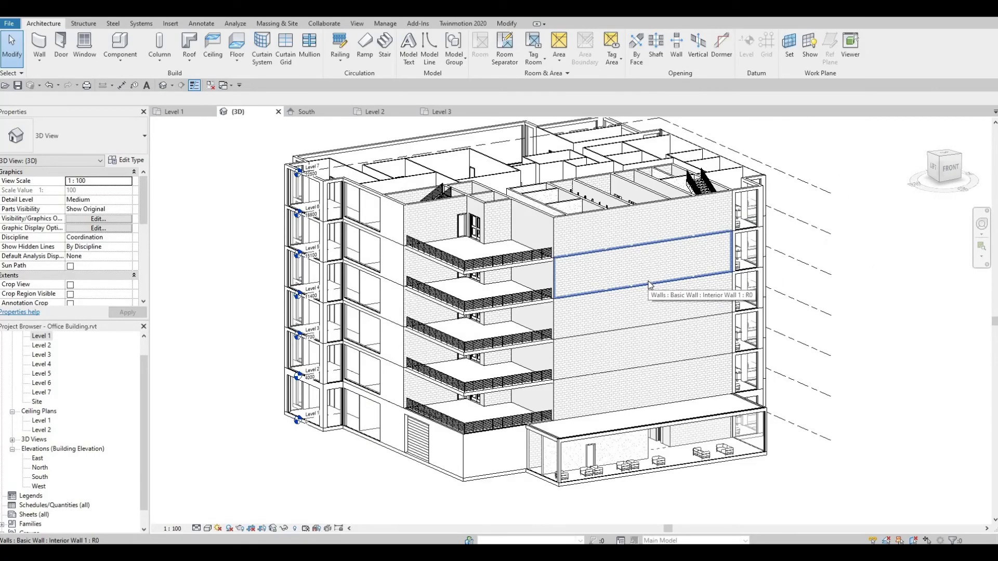
mouse_move(660, 279)
middle_mouse_down("shift")
mouse_move(650, 304)
mouse_move(664, 289)
middle_mouse_up("shift")
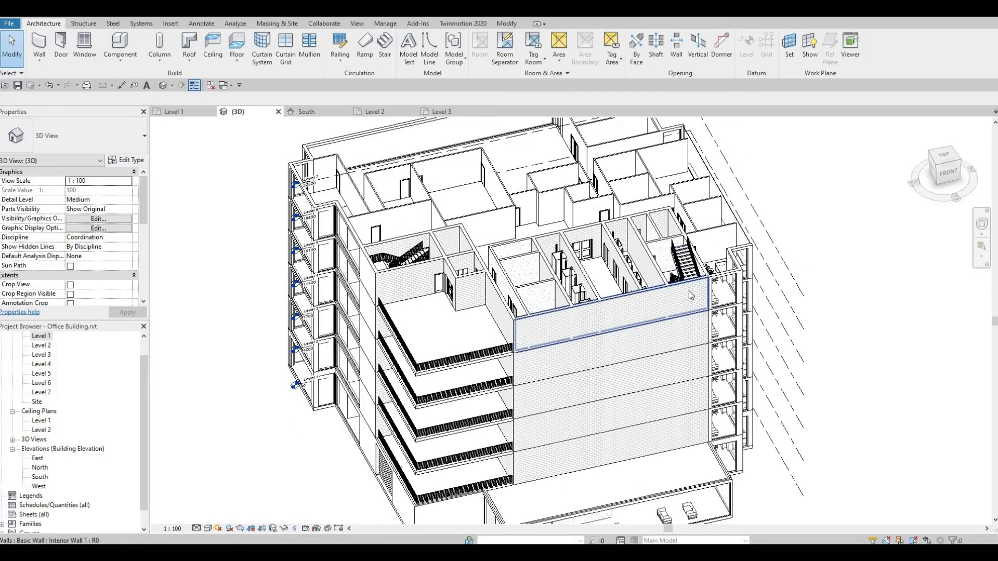
middle_click_drag(587, 329, 668, 313, "shift")
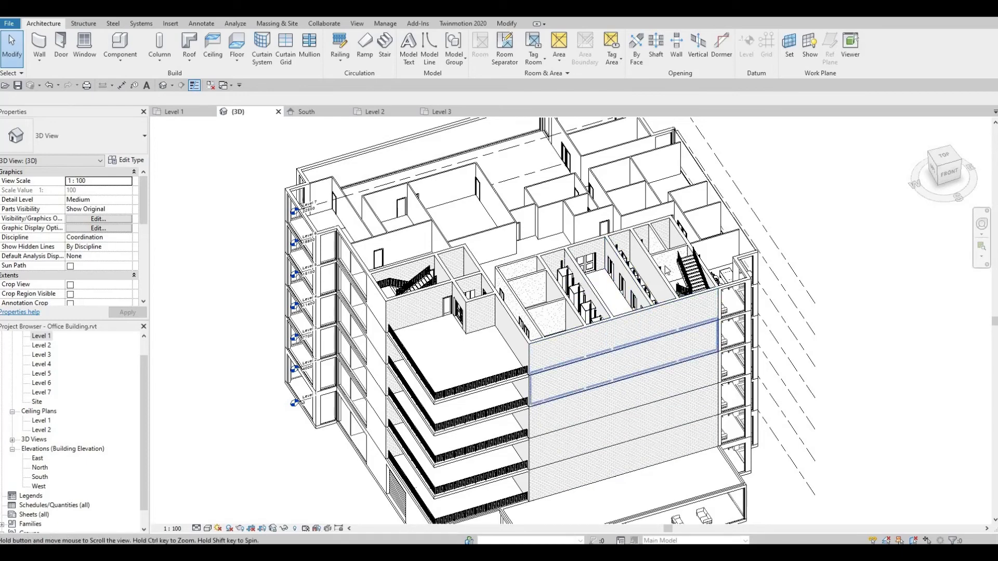
middle_click_drag(628, 368, 666, 267)
middle_click_drag(603, 246, 533, 244, "shift")
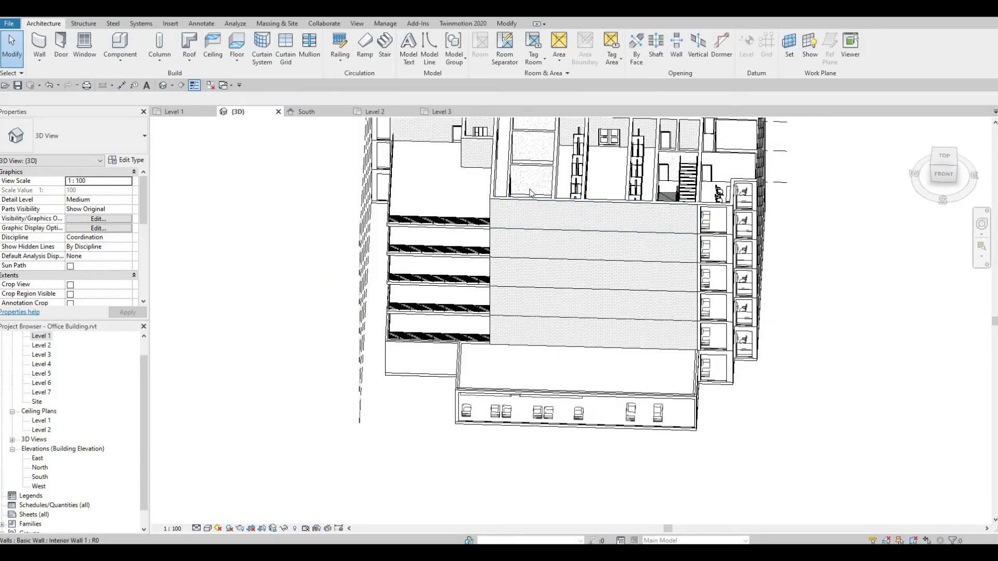
scroll(515, 239, "up", 3)
mouse_move(457, 282)
middle_mouse_down("shift")
mouse_move(485, 345)
mouse_move(441, 287)
middle_mouse_up("shift")
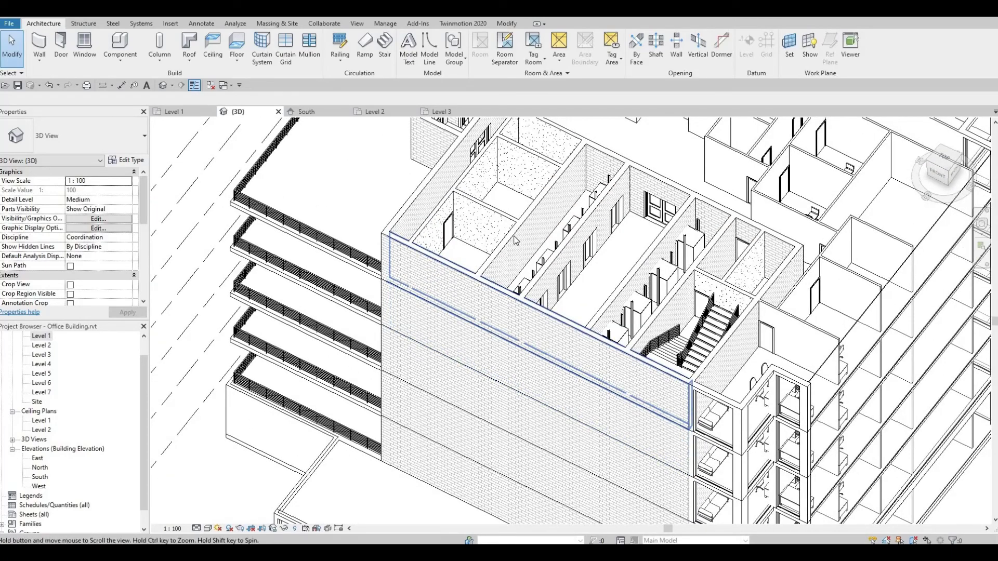
middle_click_drag(514, 236, 523, 234)
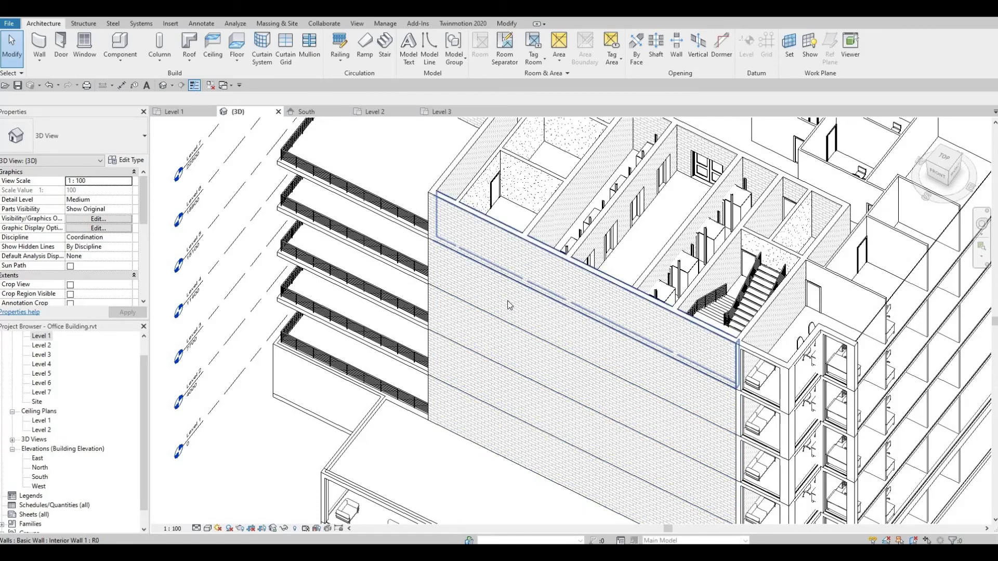
middle_click_drag(513, 290, 588, 224, "shift")
scroll(588, 224, "down", 2)
middle_click_drag(591, 270, 534, 244)
middle_click_drag(566, 278, 606, 247, "shift")
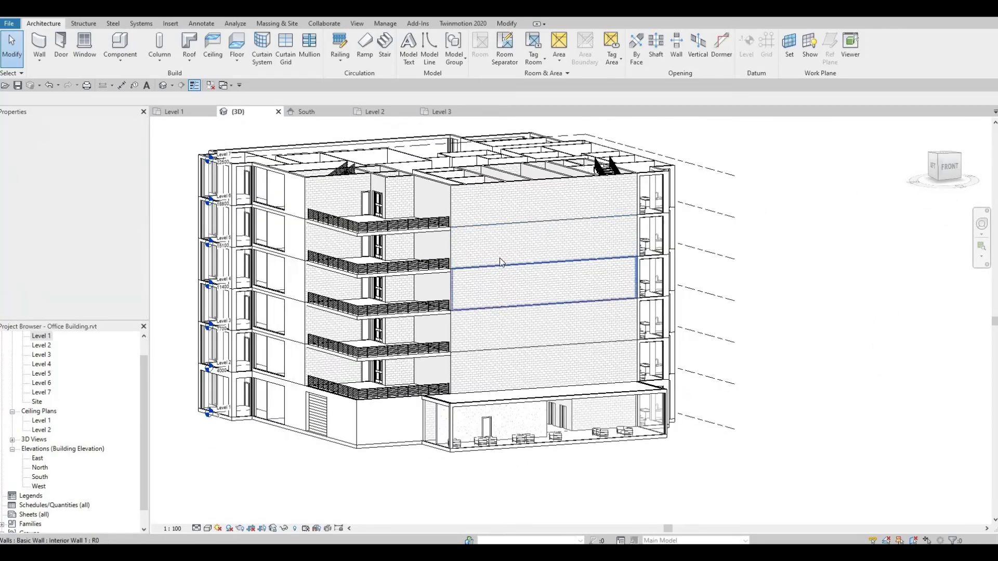
- Review the front and right facades, terraces and level alignment of the full building in 3D
middle_click_drag(408, 368, 446, 285)
middle_click_drag(518, 355, 515, 408)
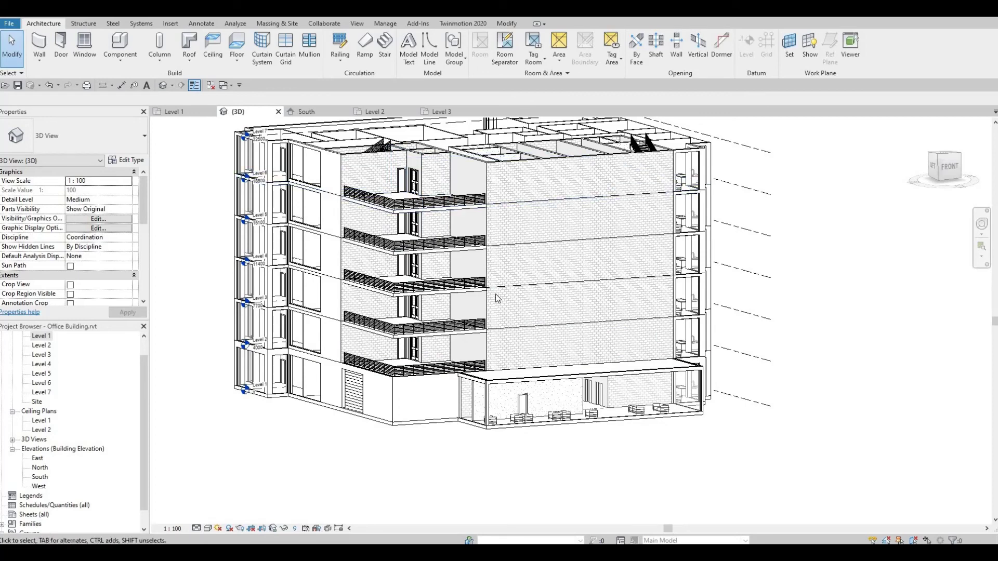
middle_click_drag(603, 356, 577, 374)
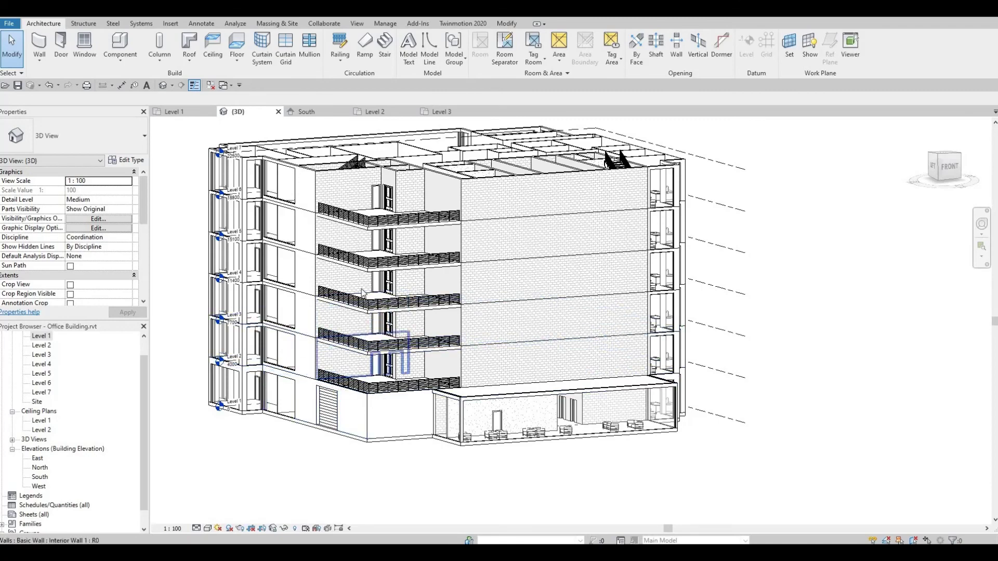
scroll(384, 287, "up", 4)
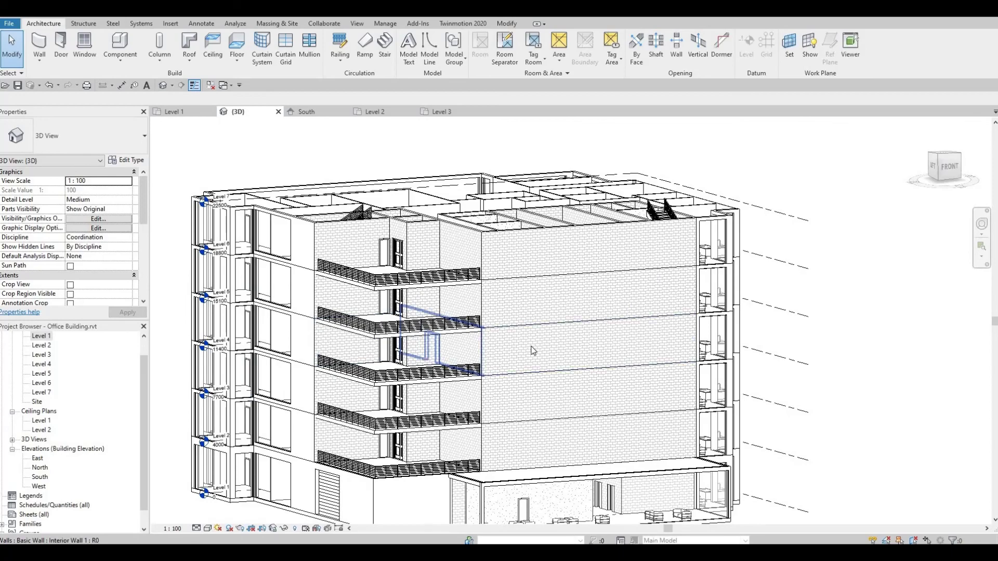
middle_click_drag(534, 404, 520, 379)
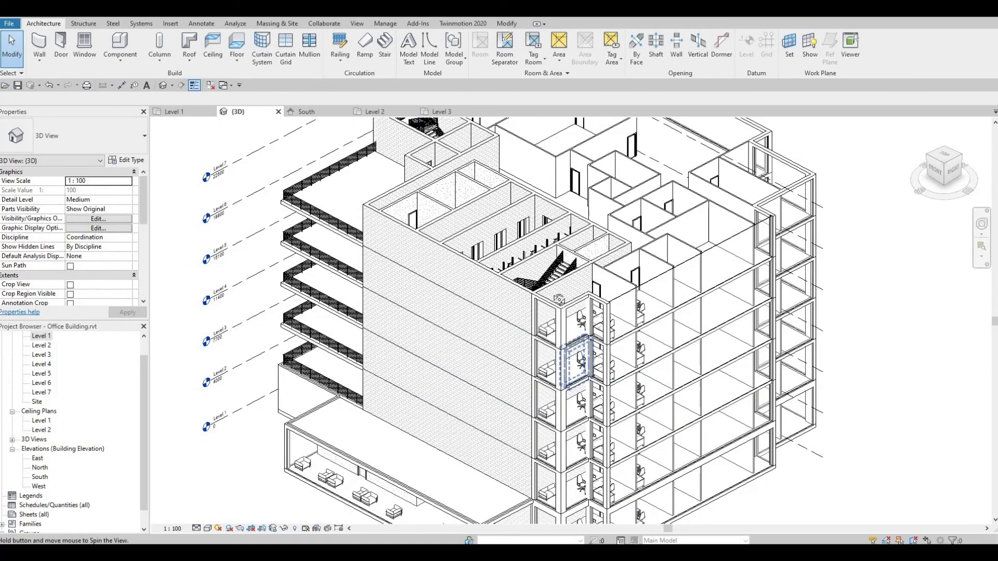
middle_click_drag(575, 348, 540, 237, "shift")
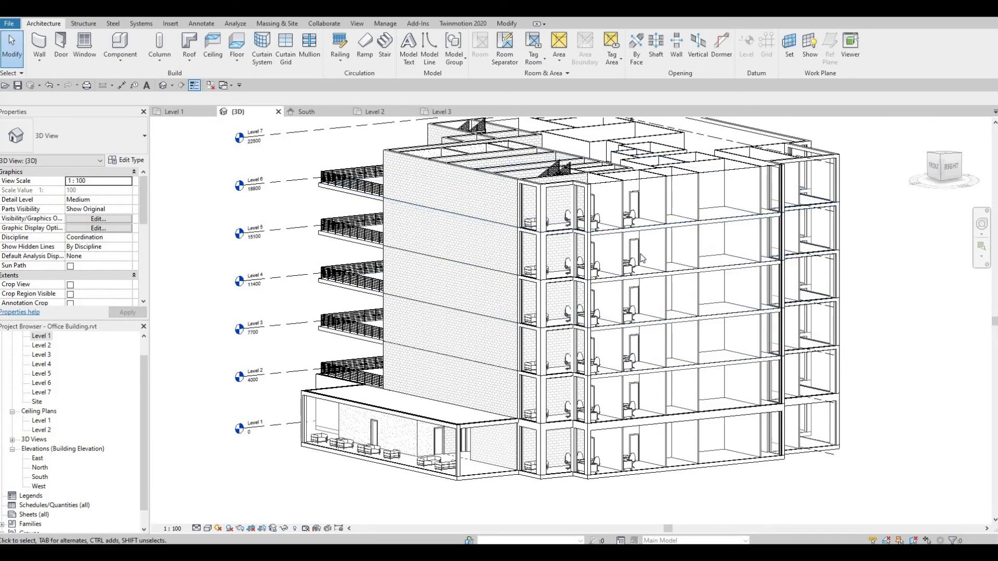
middle_click_drag(653, 339, 673, 383, "shift")
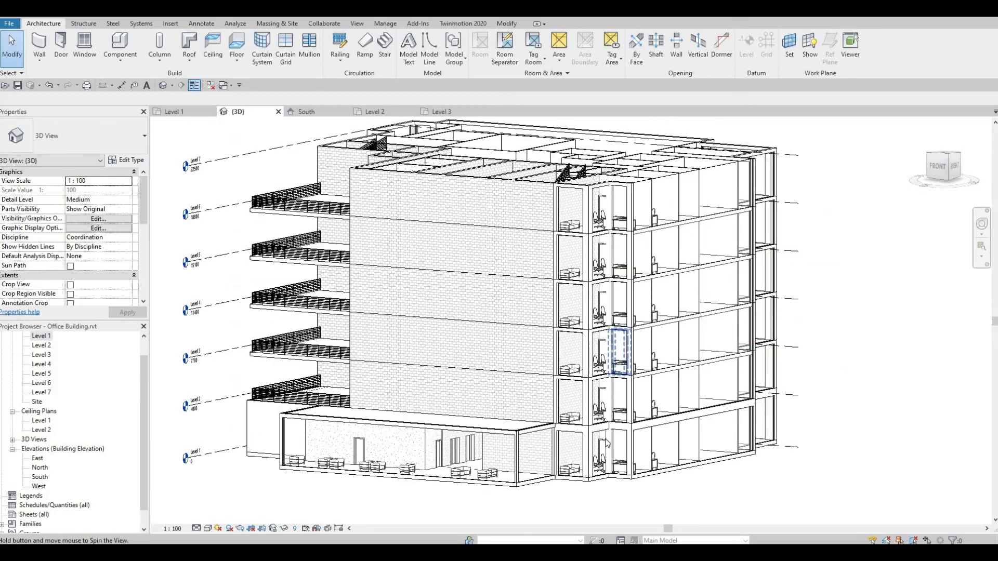
middle_click_drag(618, 354, 650, 405, "shift")
middle_click_drag(570, 411, 606, 389)
middle_click_drag(631, 432, 662, 417, "shift")
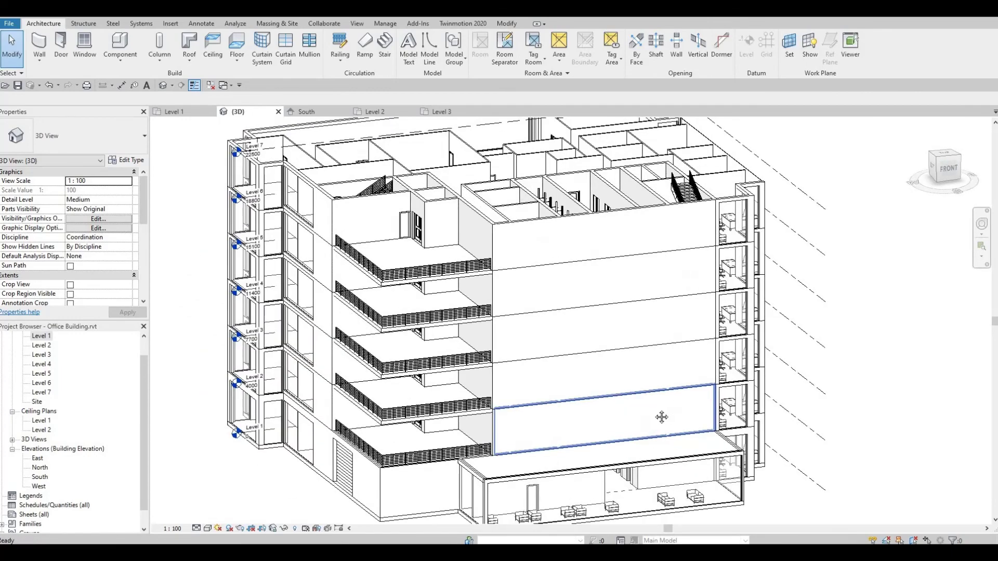
scroll(666, 405, "down", 2)
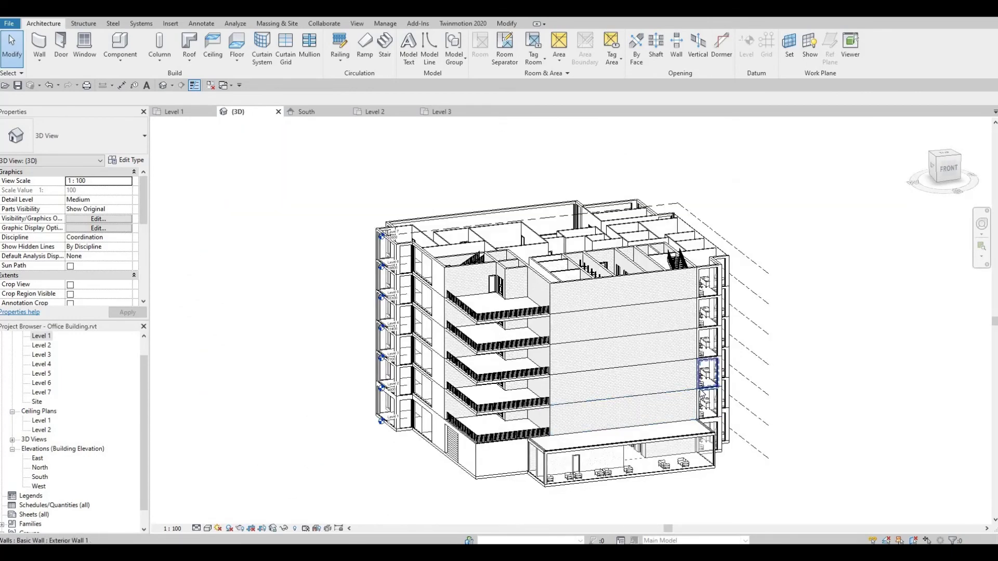